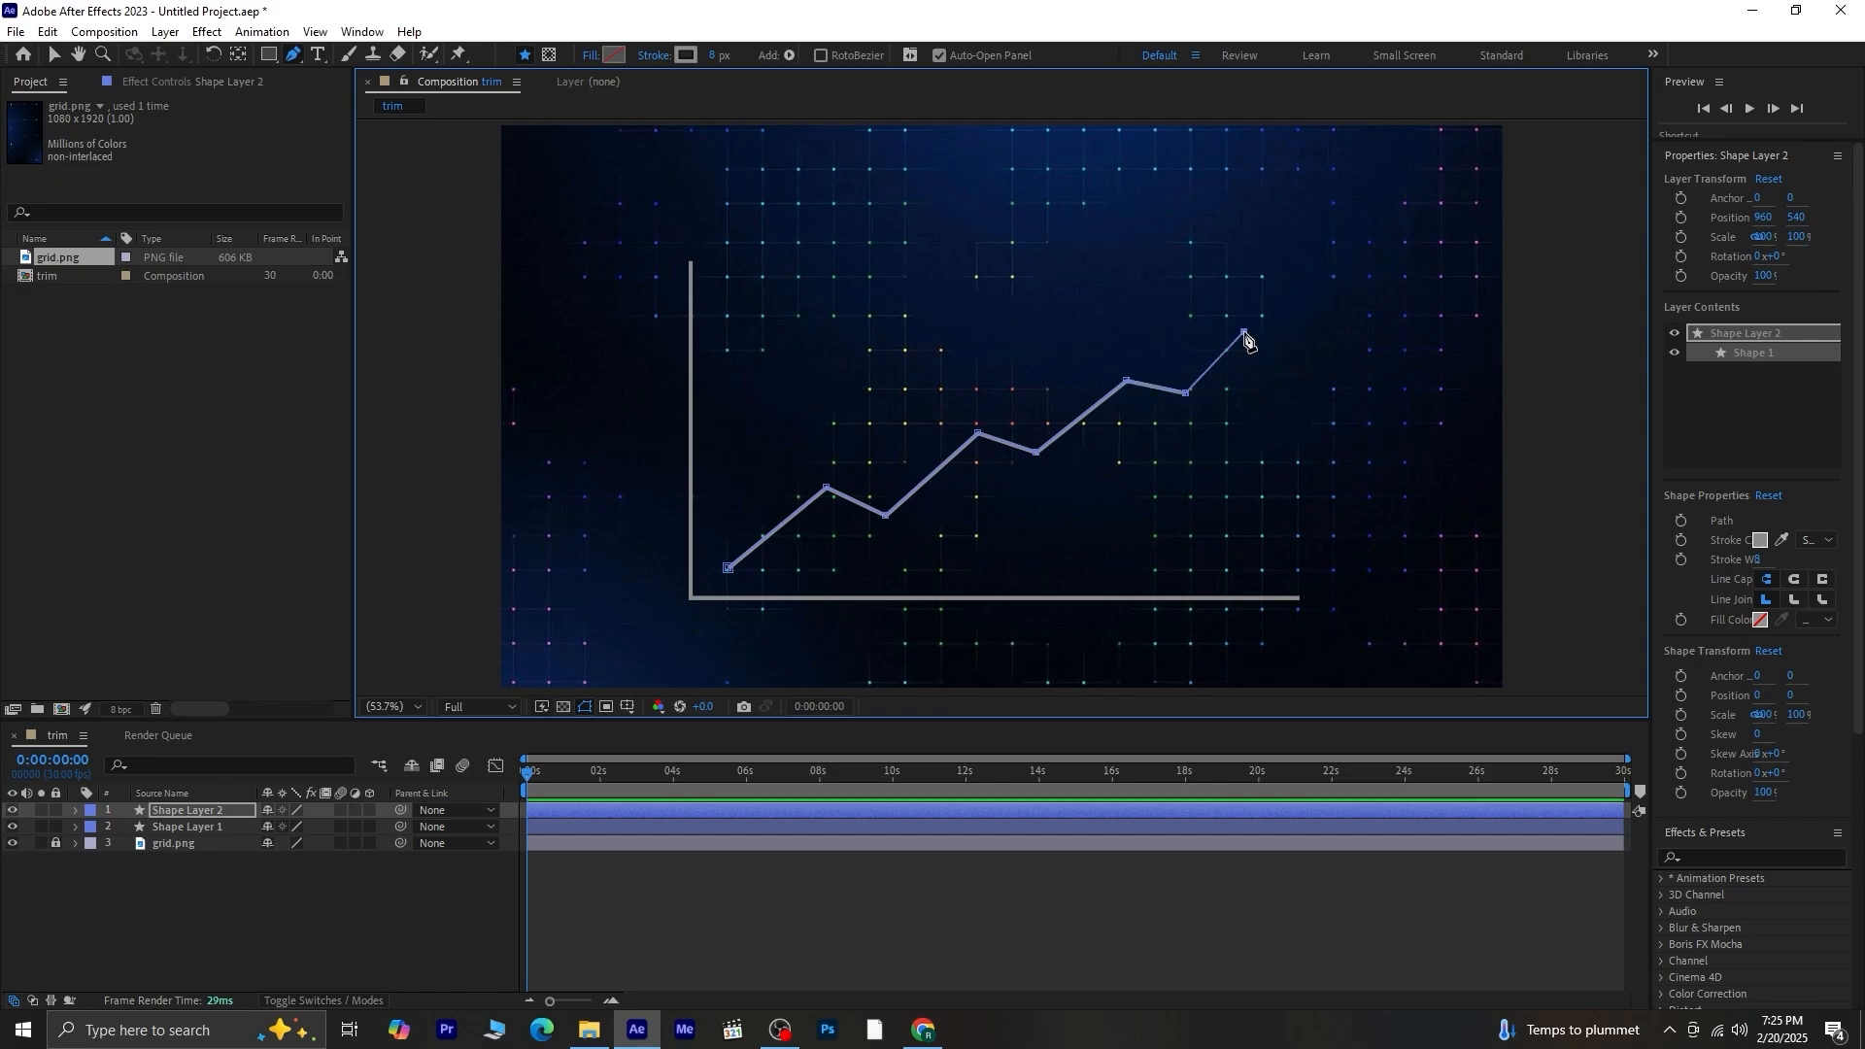
Finish the rising line with a two-stroke arrowhead at its upper end and adjust the arrowhead points into shape.
{"action": "left_click", "coordinate": [1195, 332]}
{"action": "left_click", "coordinate": [1253, 316]}
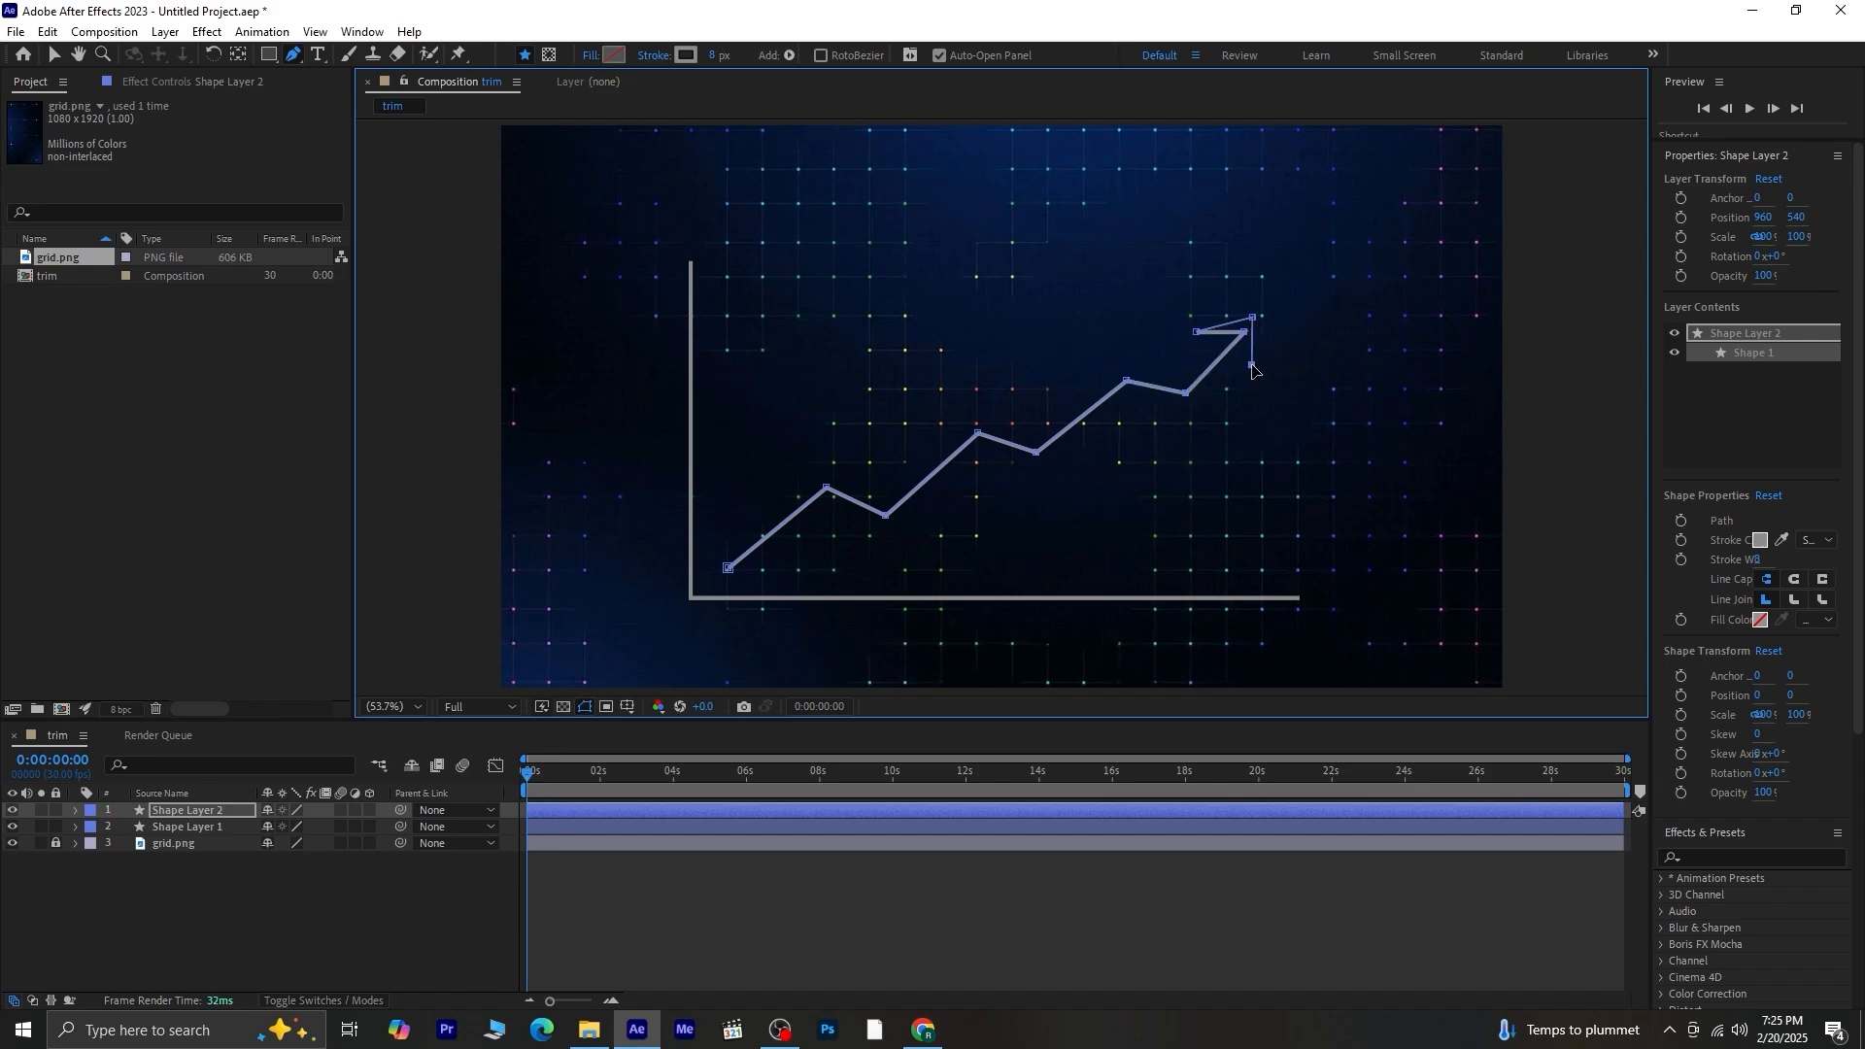
{"action": "key", "text": "v"}
{"action": "left_click_drag", "start_coordinate": [1252, 316], "coordinate": [1203, 334]}
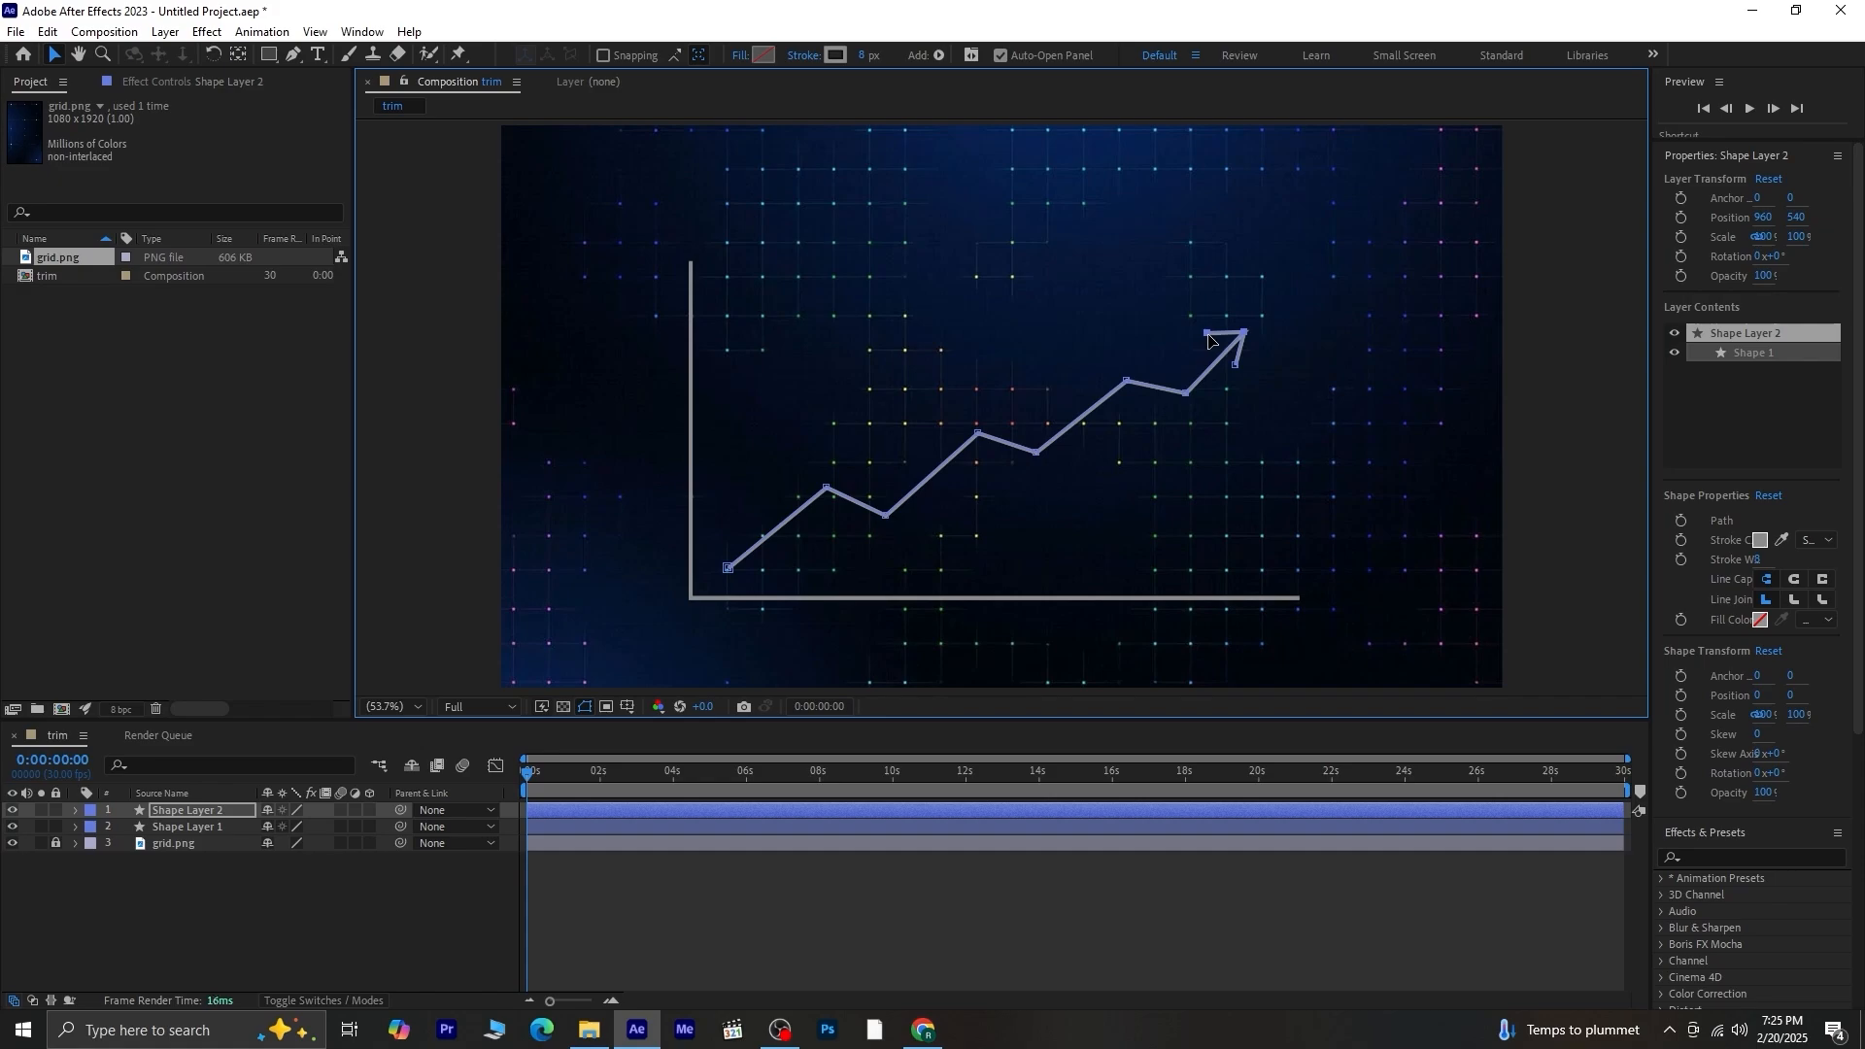
{"action": "left_click", "coordinate": [272, 918]}
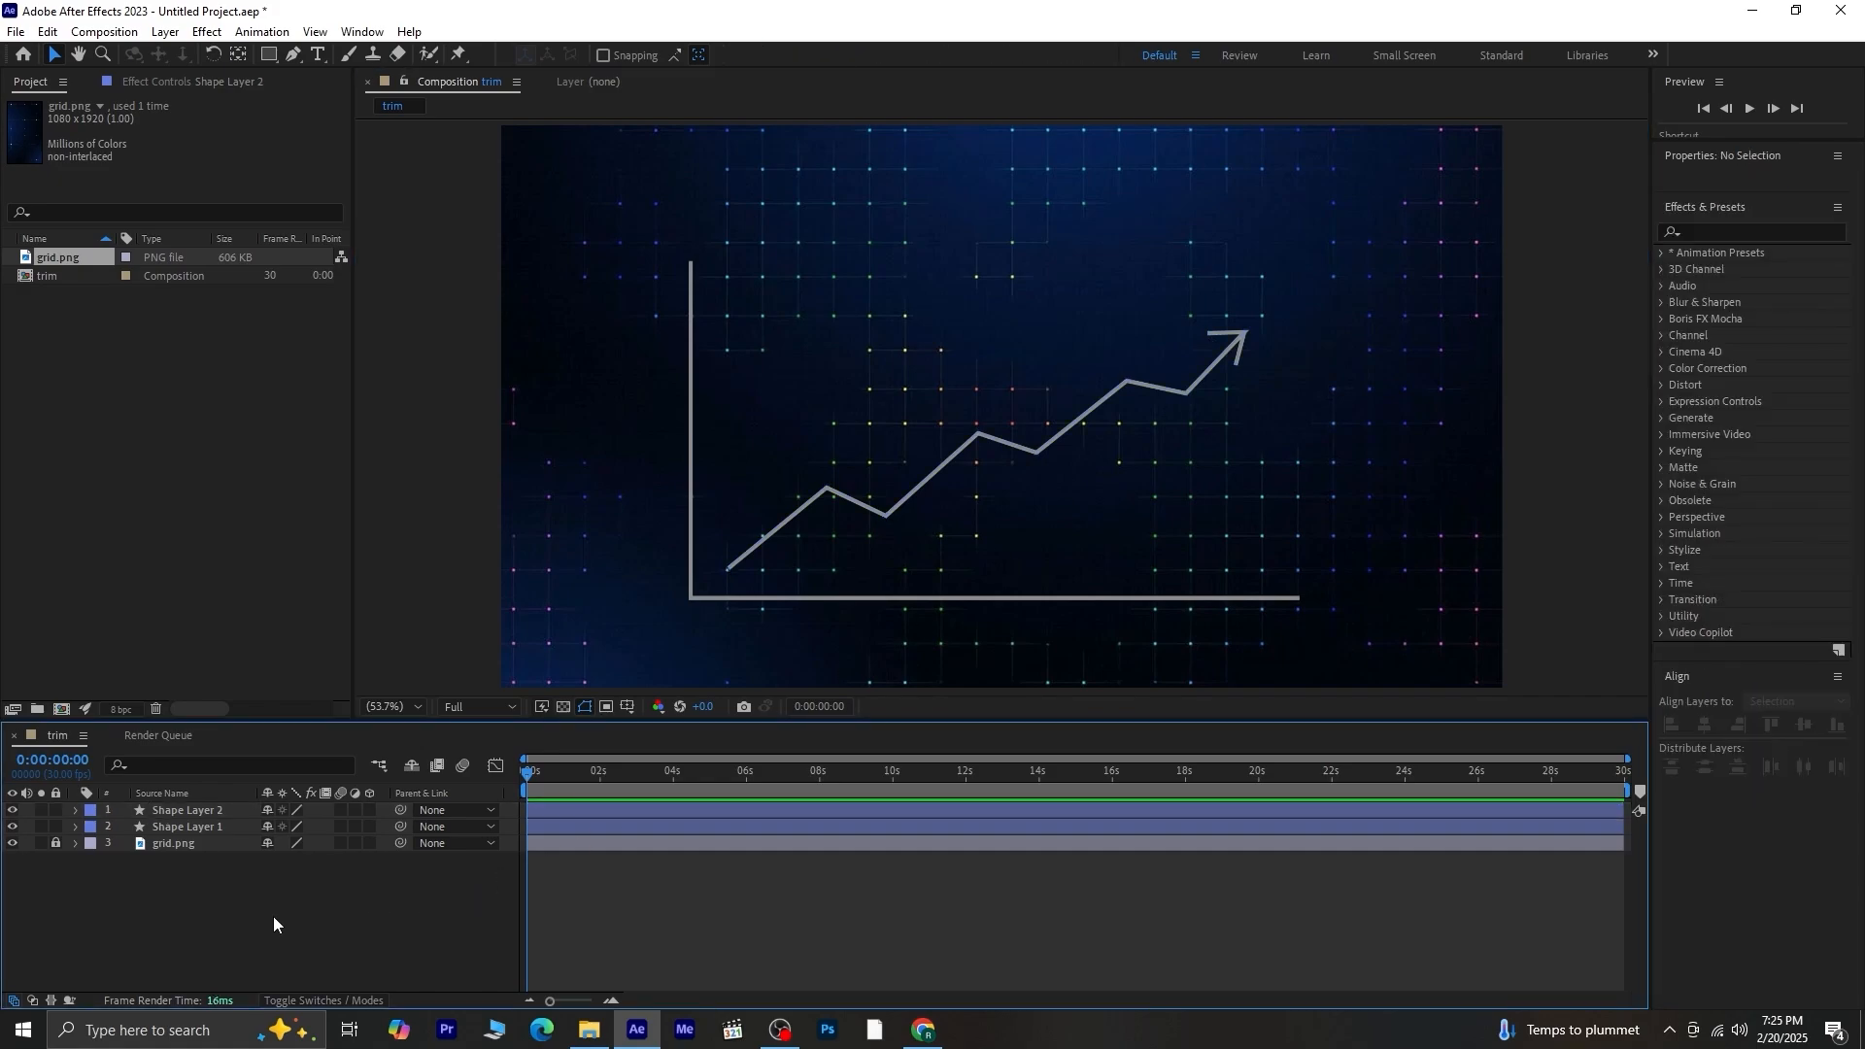
Change the stroke colour of the rising arrow line on Shape Layer 2 to green.
{"action": "left_click", "coordinate": [197, 812]}
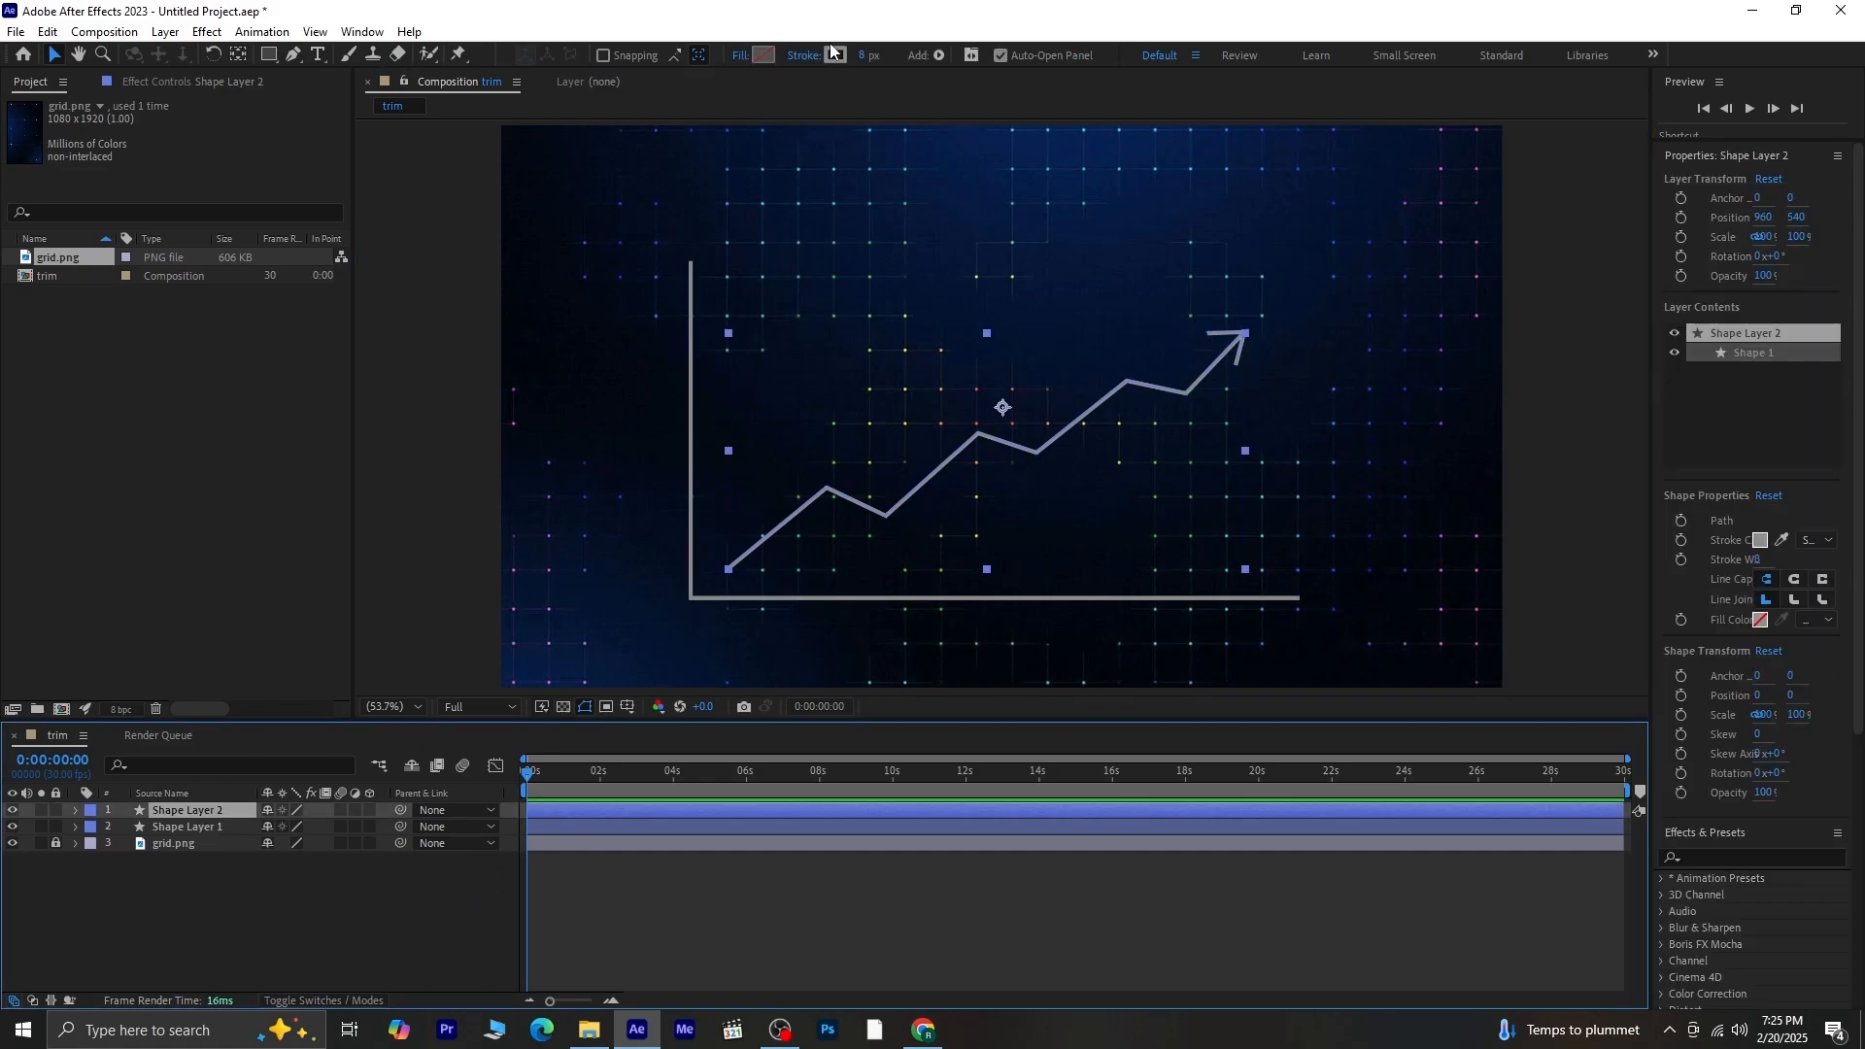
{"action": "left_click", "coordinate": [834, 53]}
{"action": "left_click", "coordinate": [585, 536]}
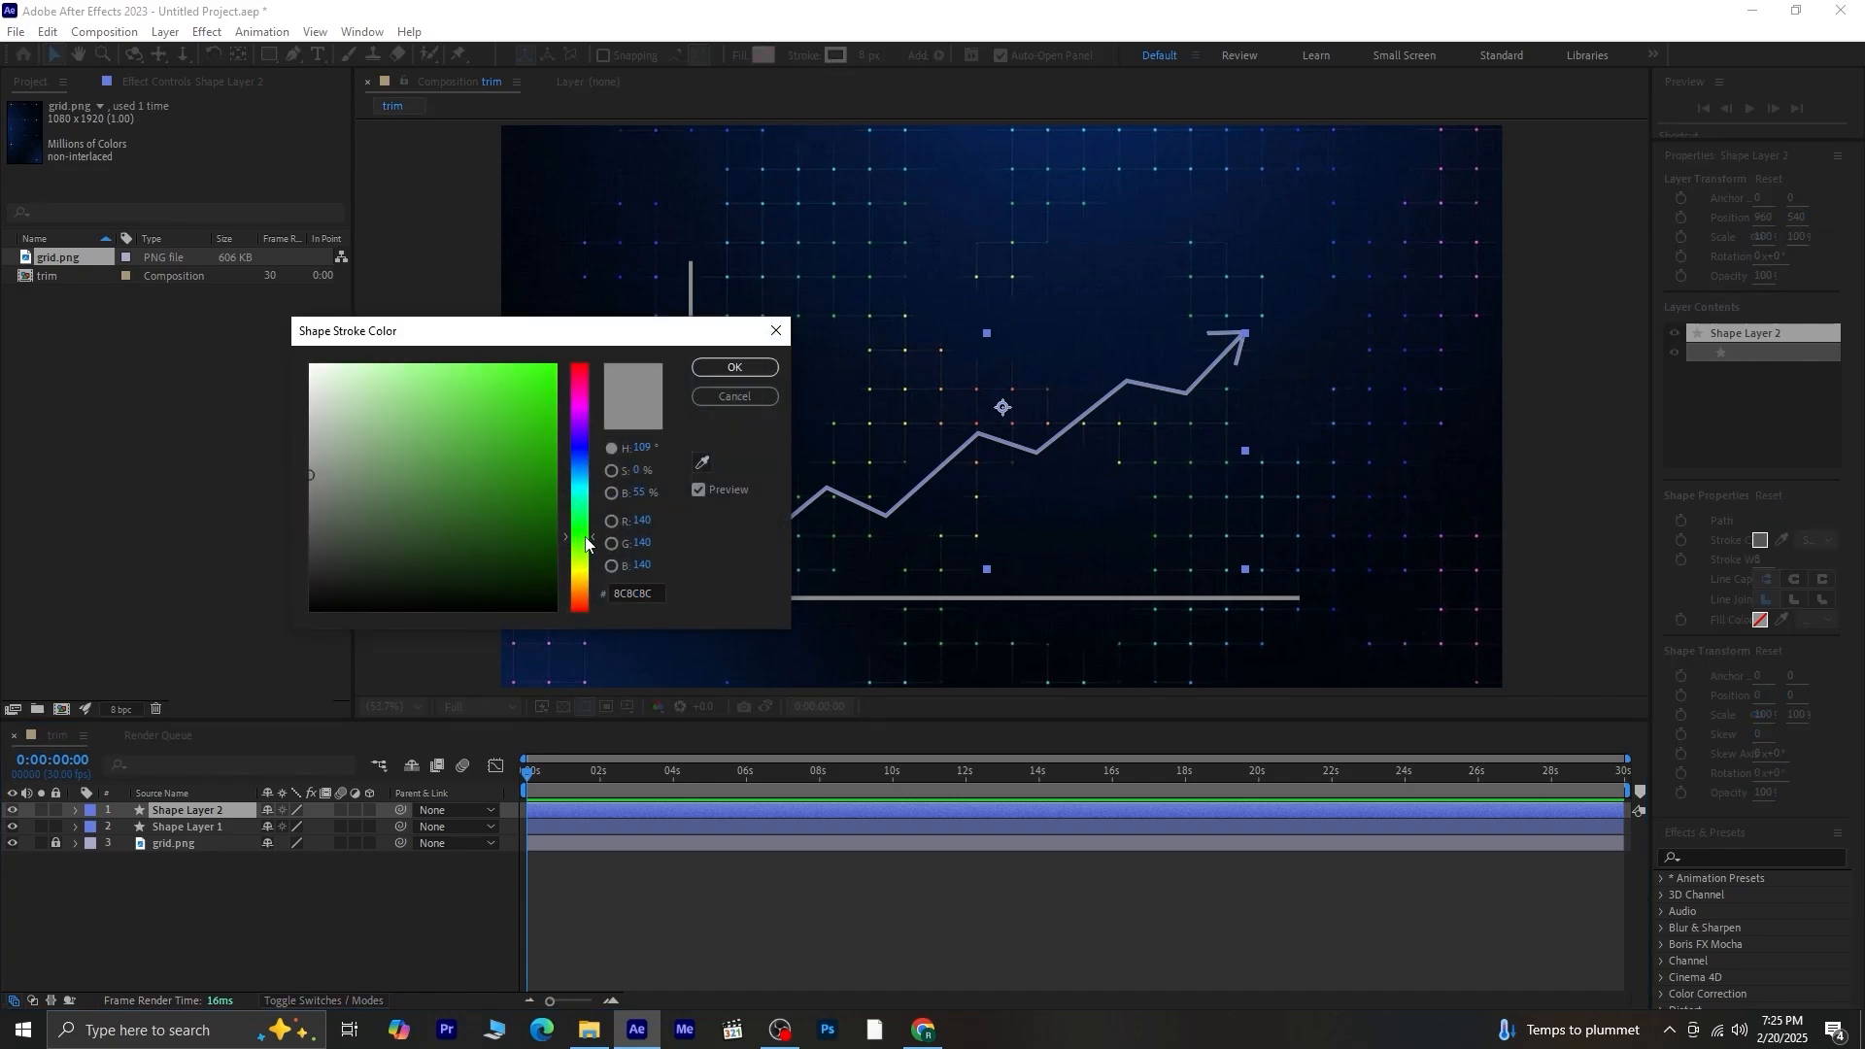
{"action": "mouse_move", "coordinate": [561, 486]}
{"action": "left_mouse_down"}
{"action": "mouse_move", "coordinate": [539, 468]}
{"action": "mouse_move", "coordinate": [554, 451]}
{"action": "left_mouse_up"}
{"action": "left_click", "coordinate": [734, 367]}
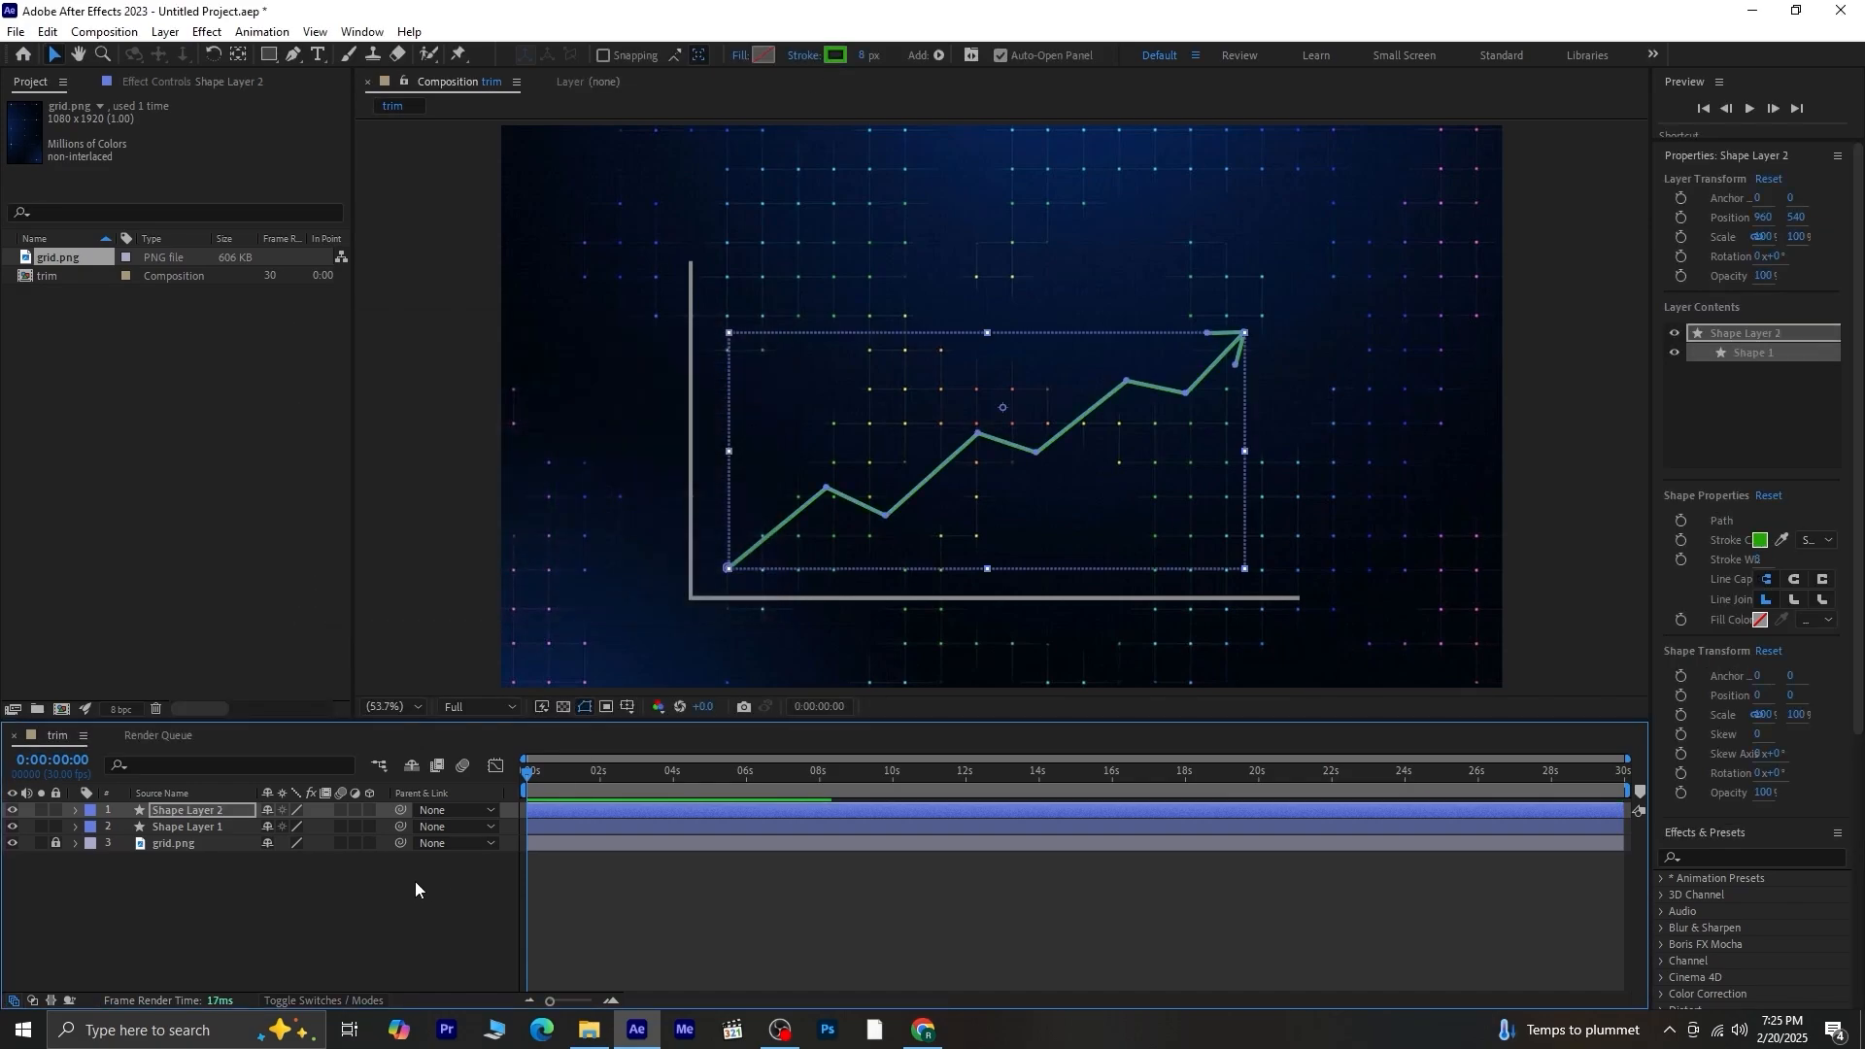
{"action": "left_click", "coordinate": [200, 810]}
{"action": "left_click", "coordinate": [206, 898]}
Add Trim Paths to Shape Layer 2 and expand its properties.
{"action": "left_click", "coordinate": [208, 808]}
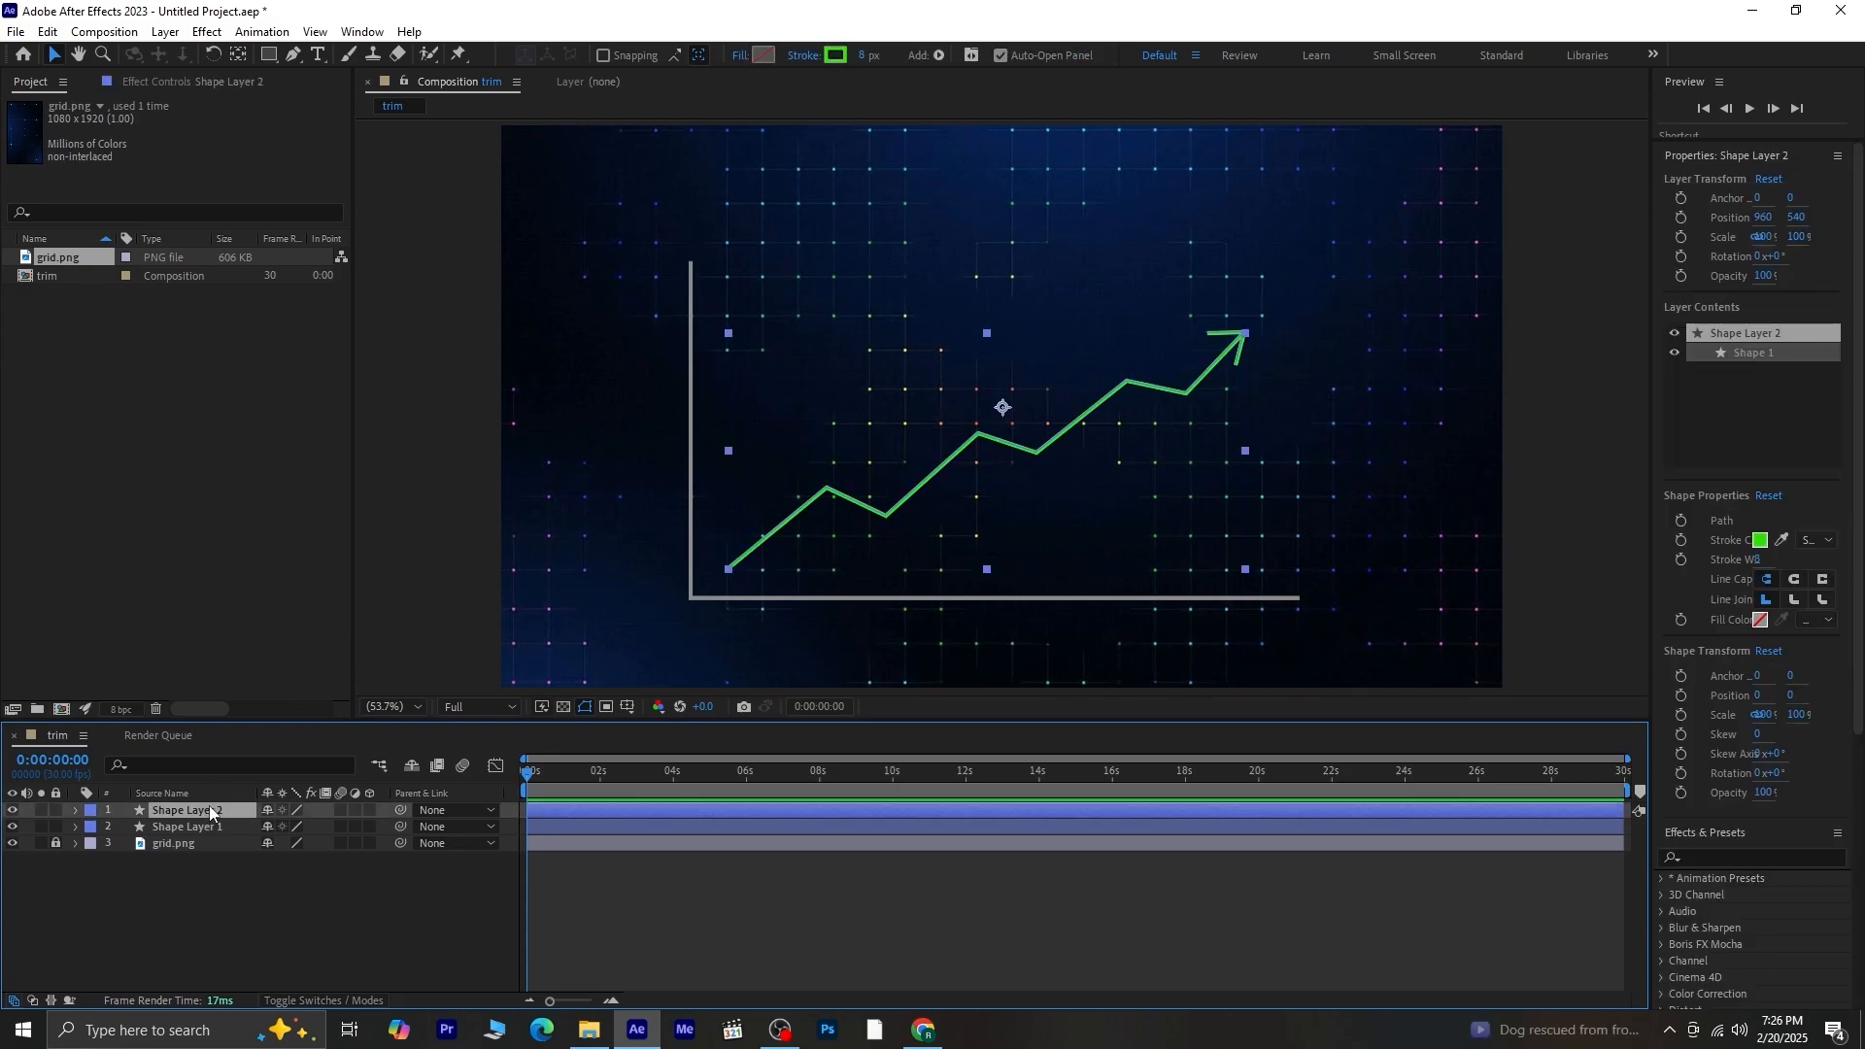
{"action": "left_click", "coordinate": [77, 810]}
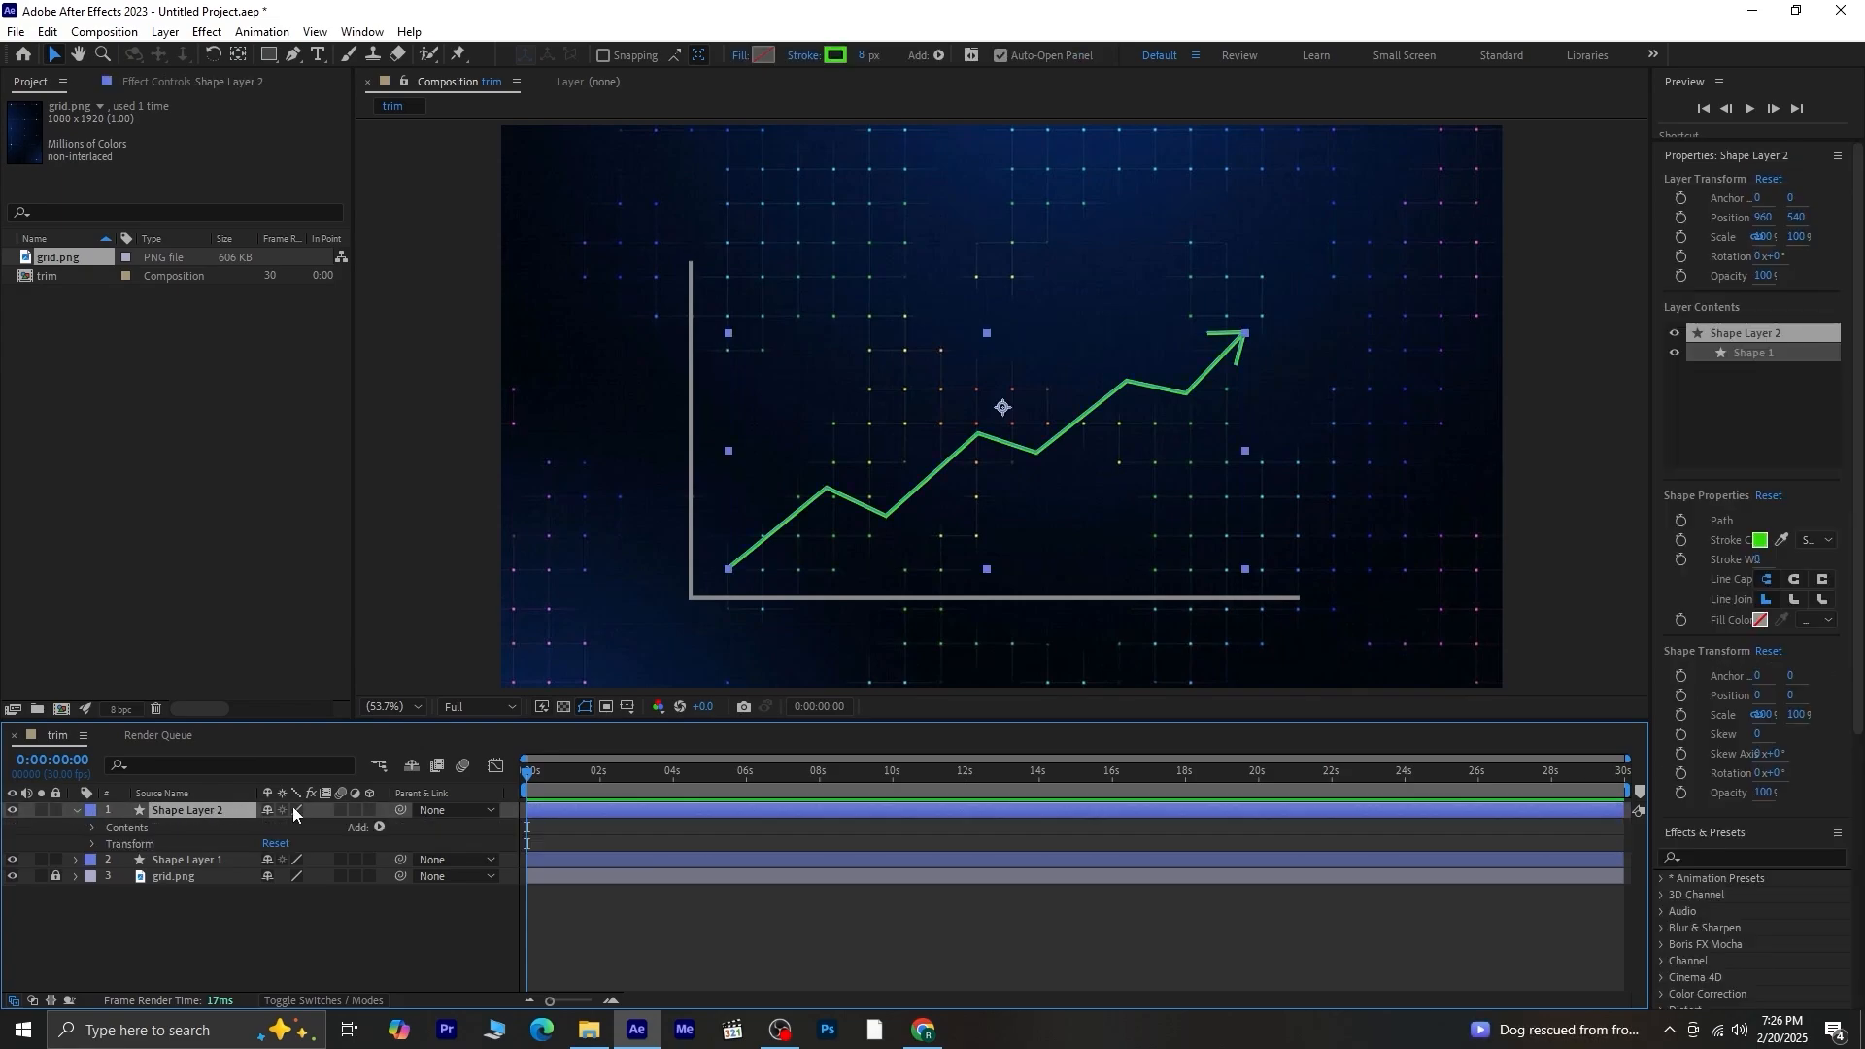
{"action": "left_click", "coordinate": [381, 828]}
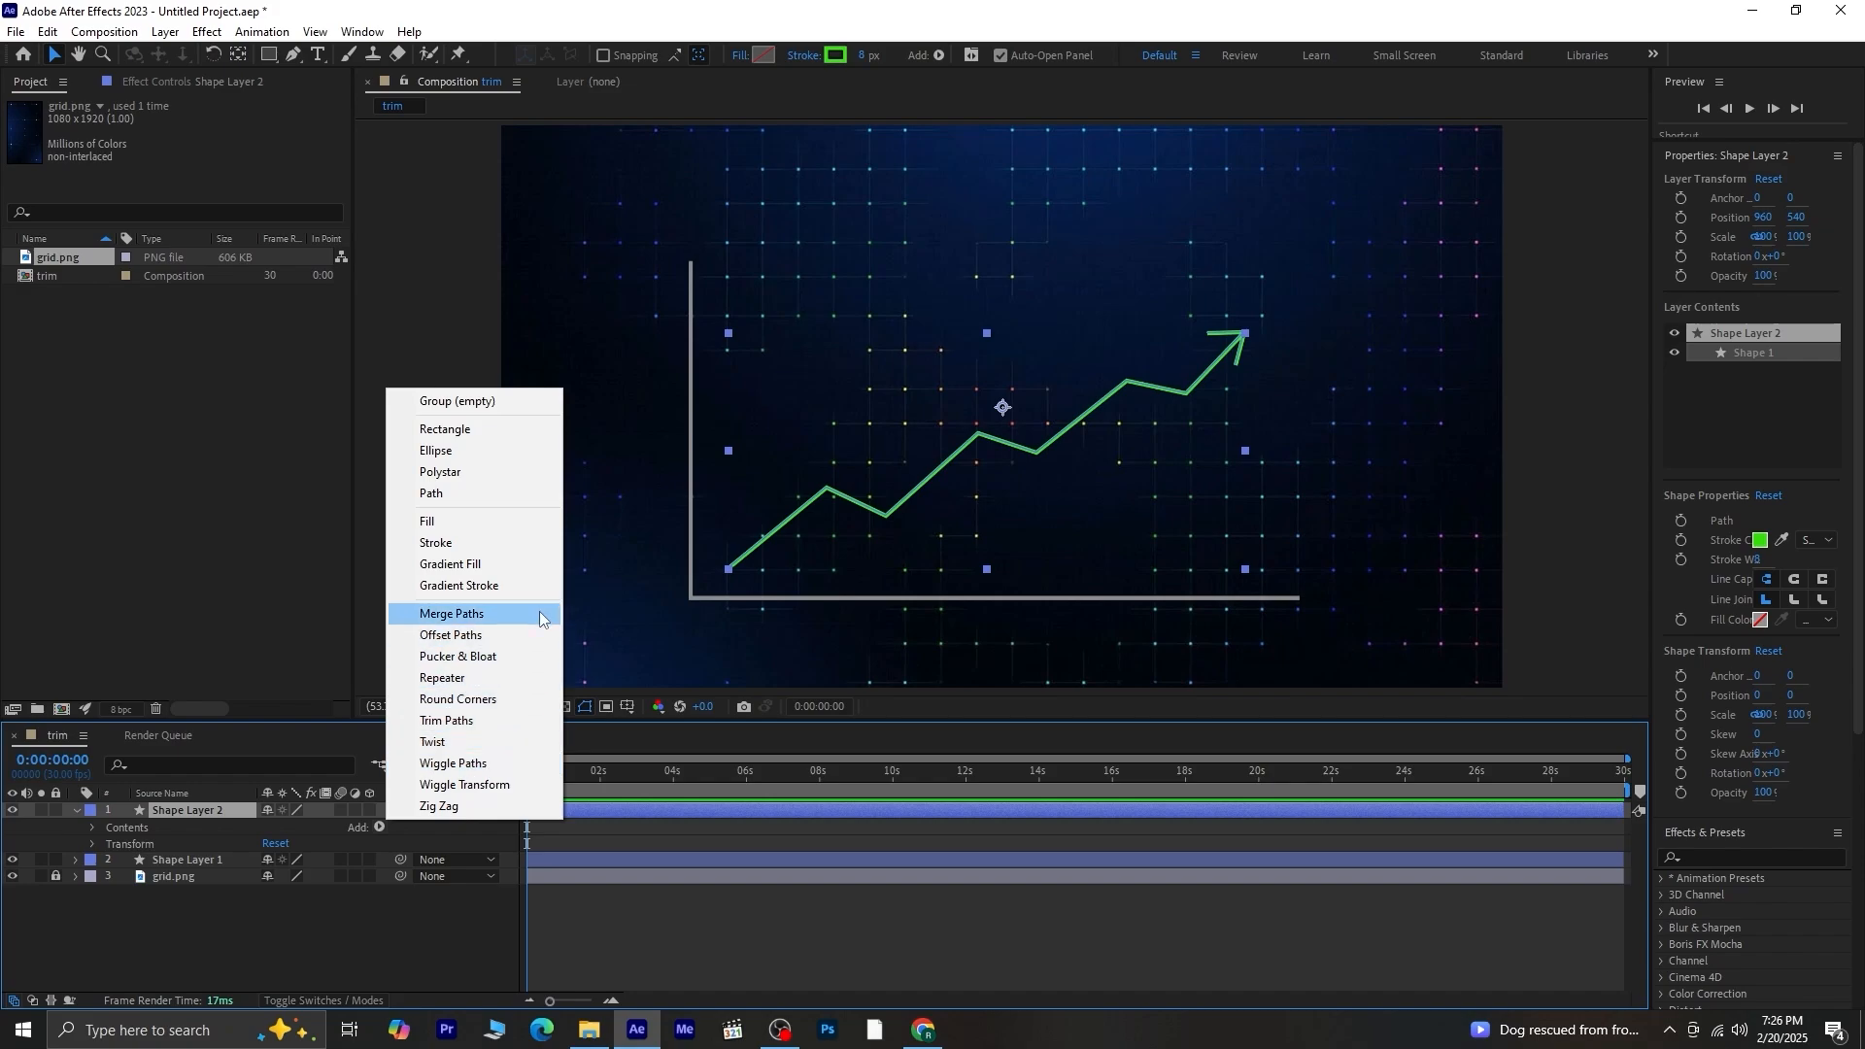
{"action": "left_click", "coordinate": [500, 719]}
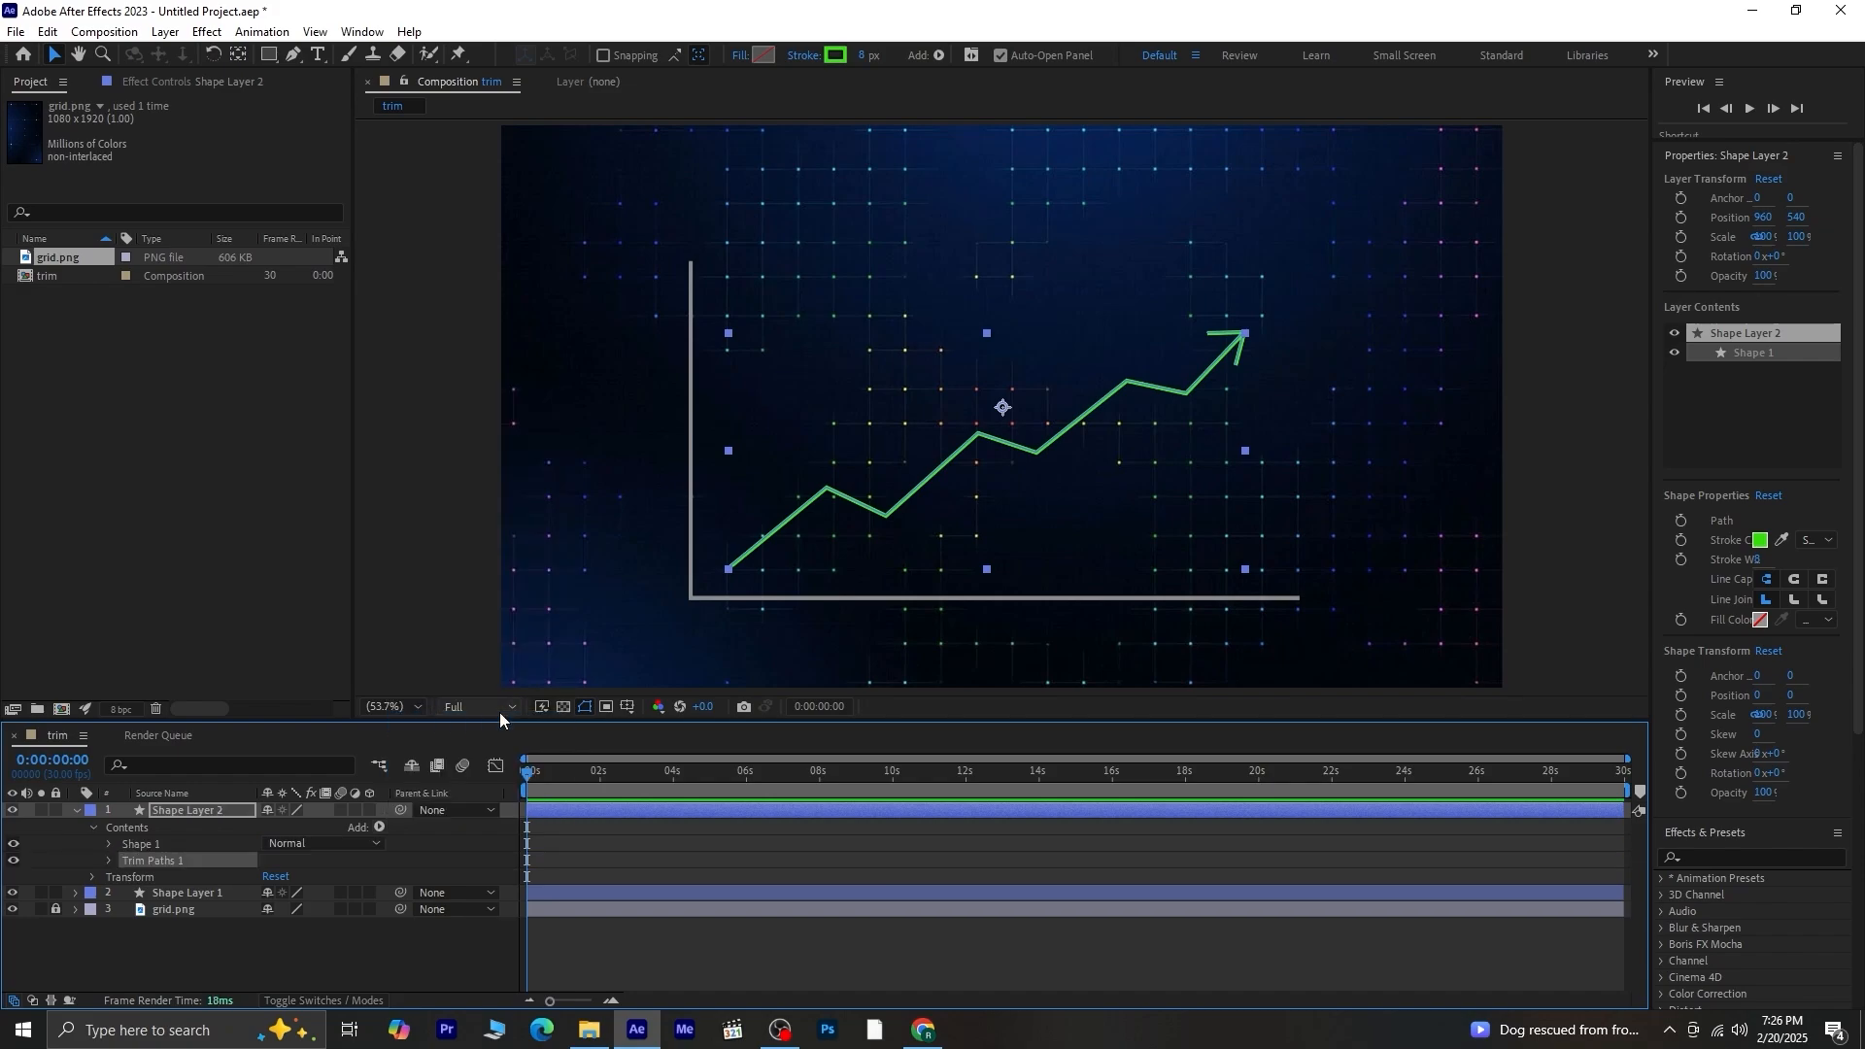
{"action": "left_click", "coordinate": [108, 860]}
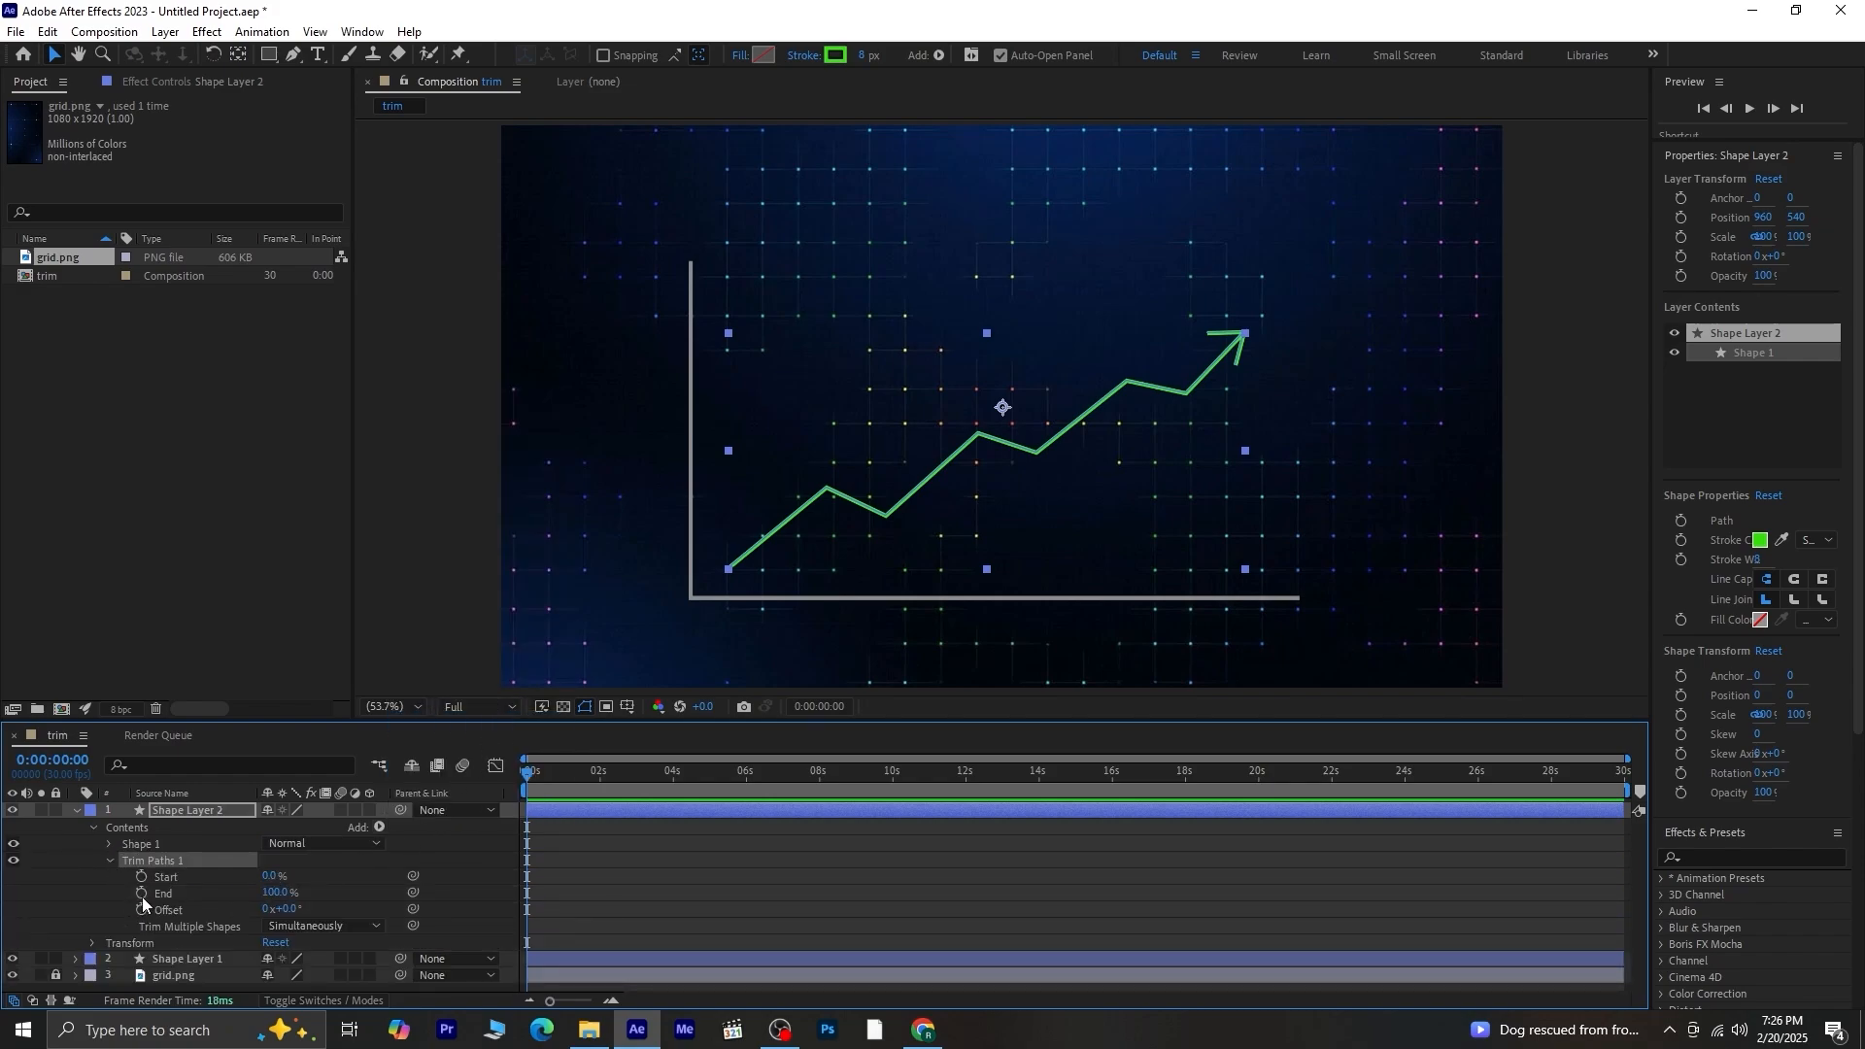
Keyframe the Trim Paths End value from 0% at the start to 100% at 0:00:01:29.
{"action": "left_click", "coordinate": [142, 893]}
{"action": "left_click_drag", "start_coordinate": [276, 893], "coordinate": [70, 898]}
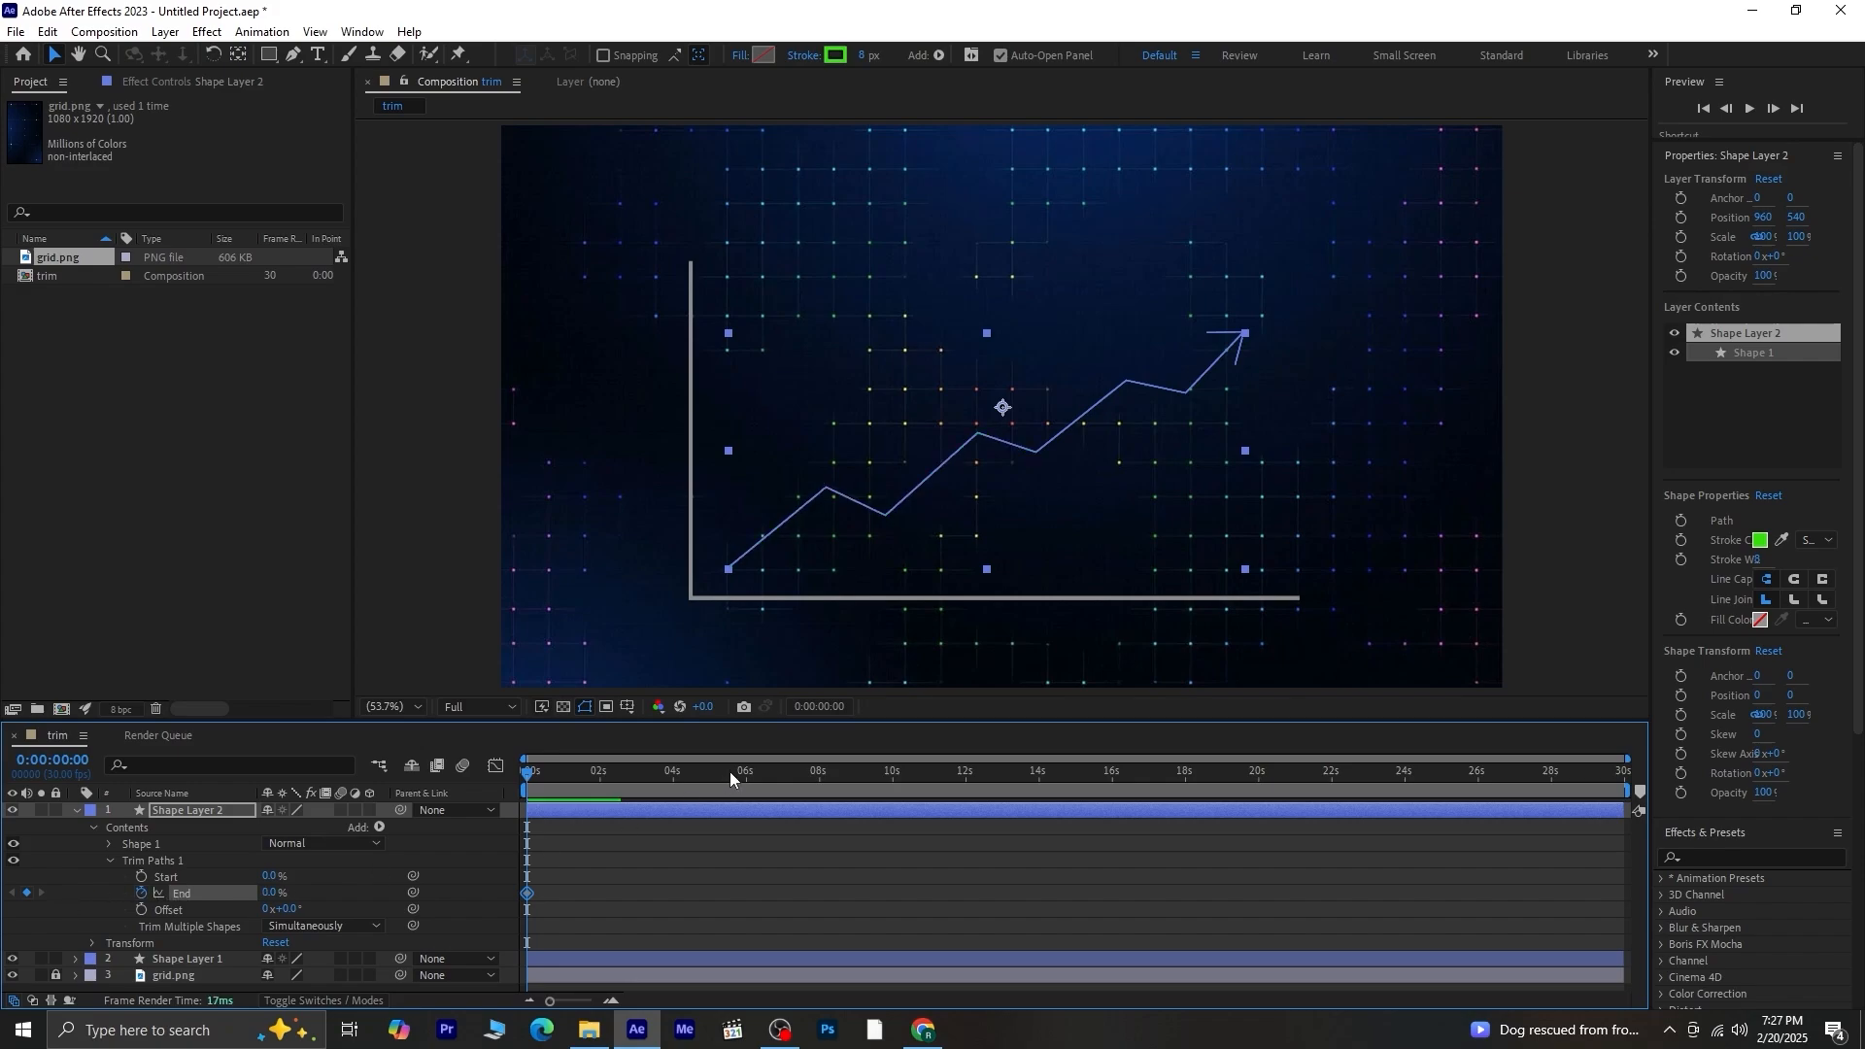
{"action": "left_click_drag", "start_coordinate": [528, 772], "coordinate": [598, 844]}
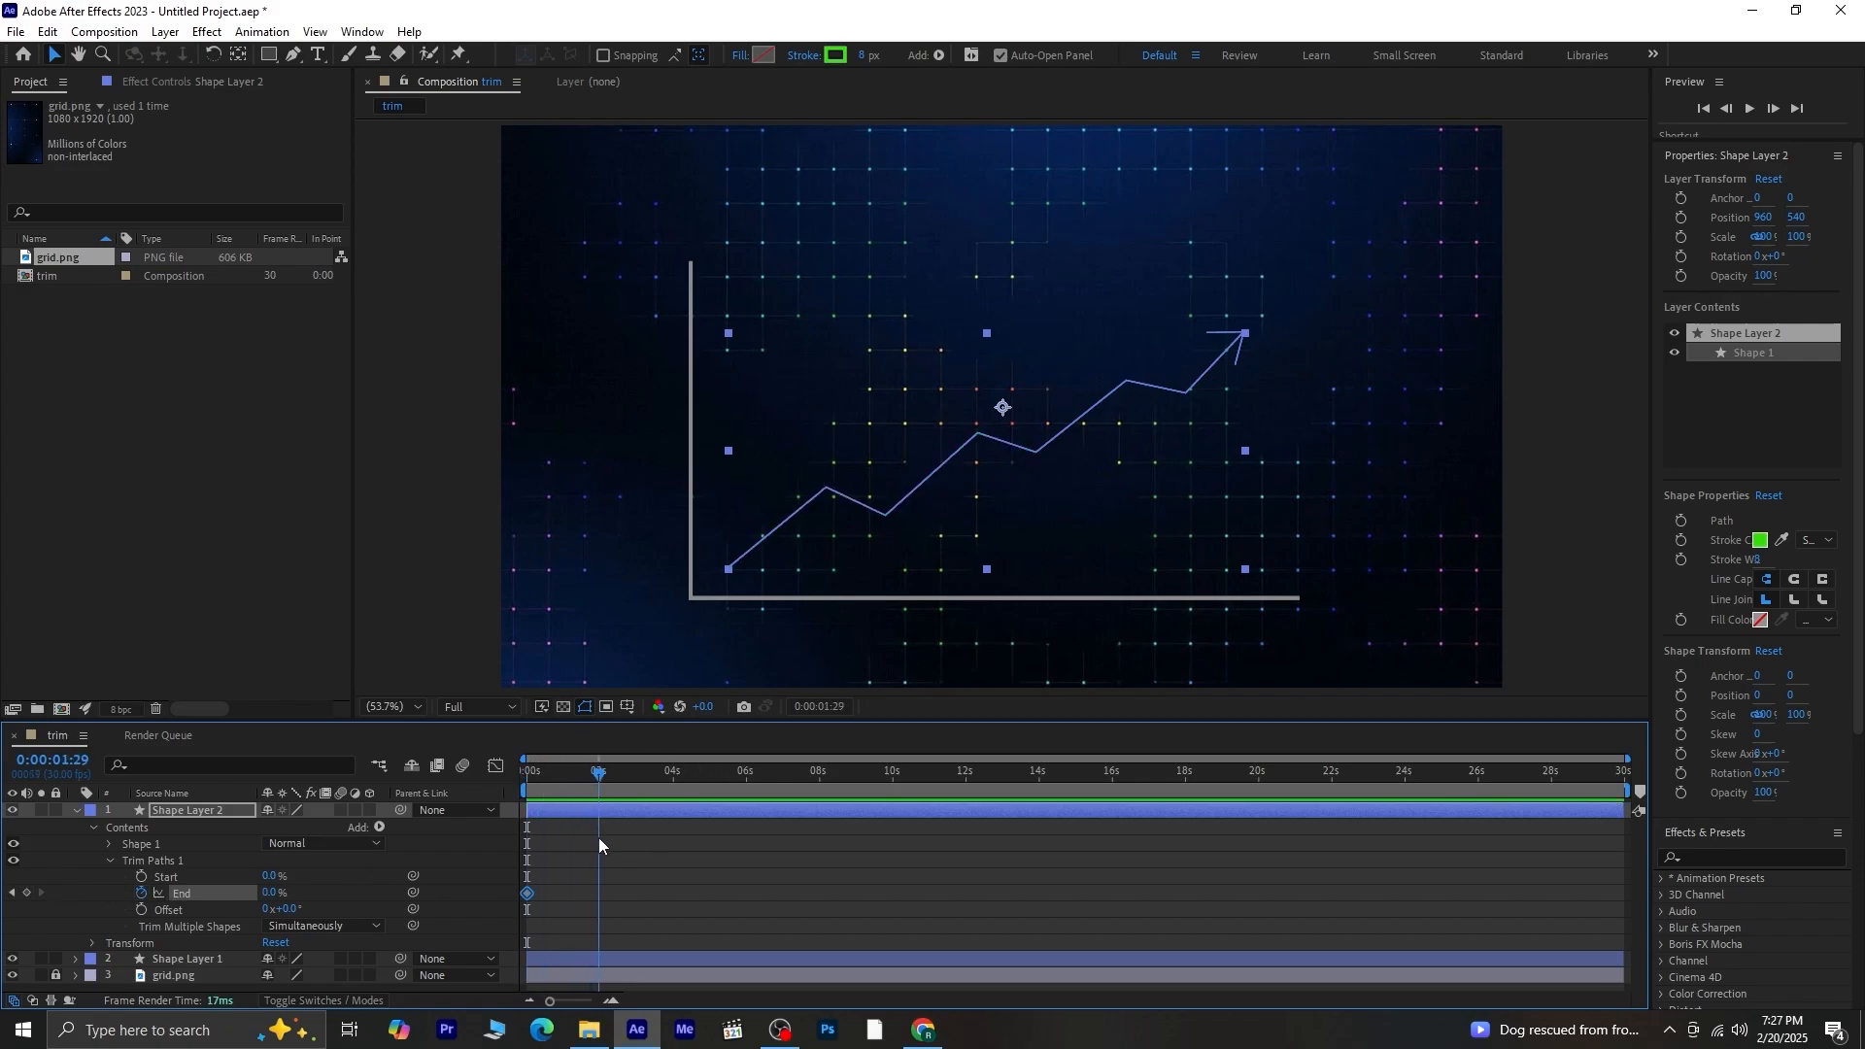
{"action": "left_click_drag", "start_coordinate": [270, 894], "coordinate": [599, 893]}
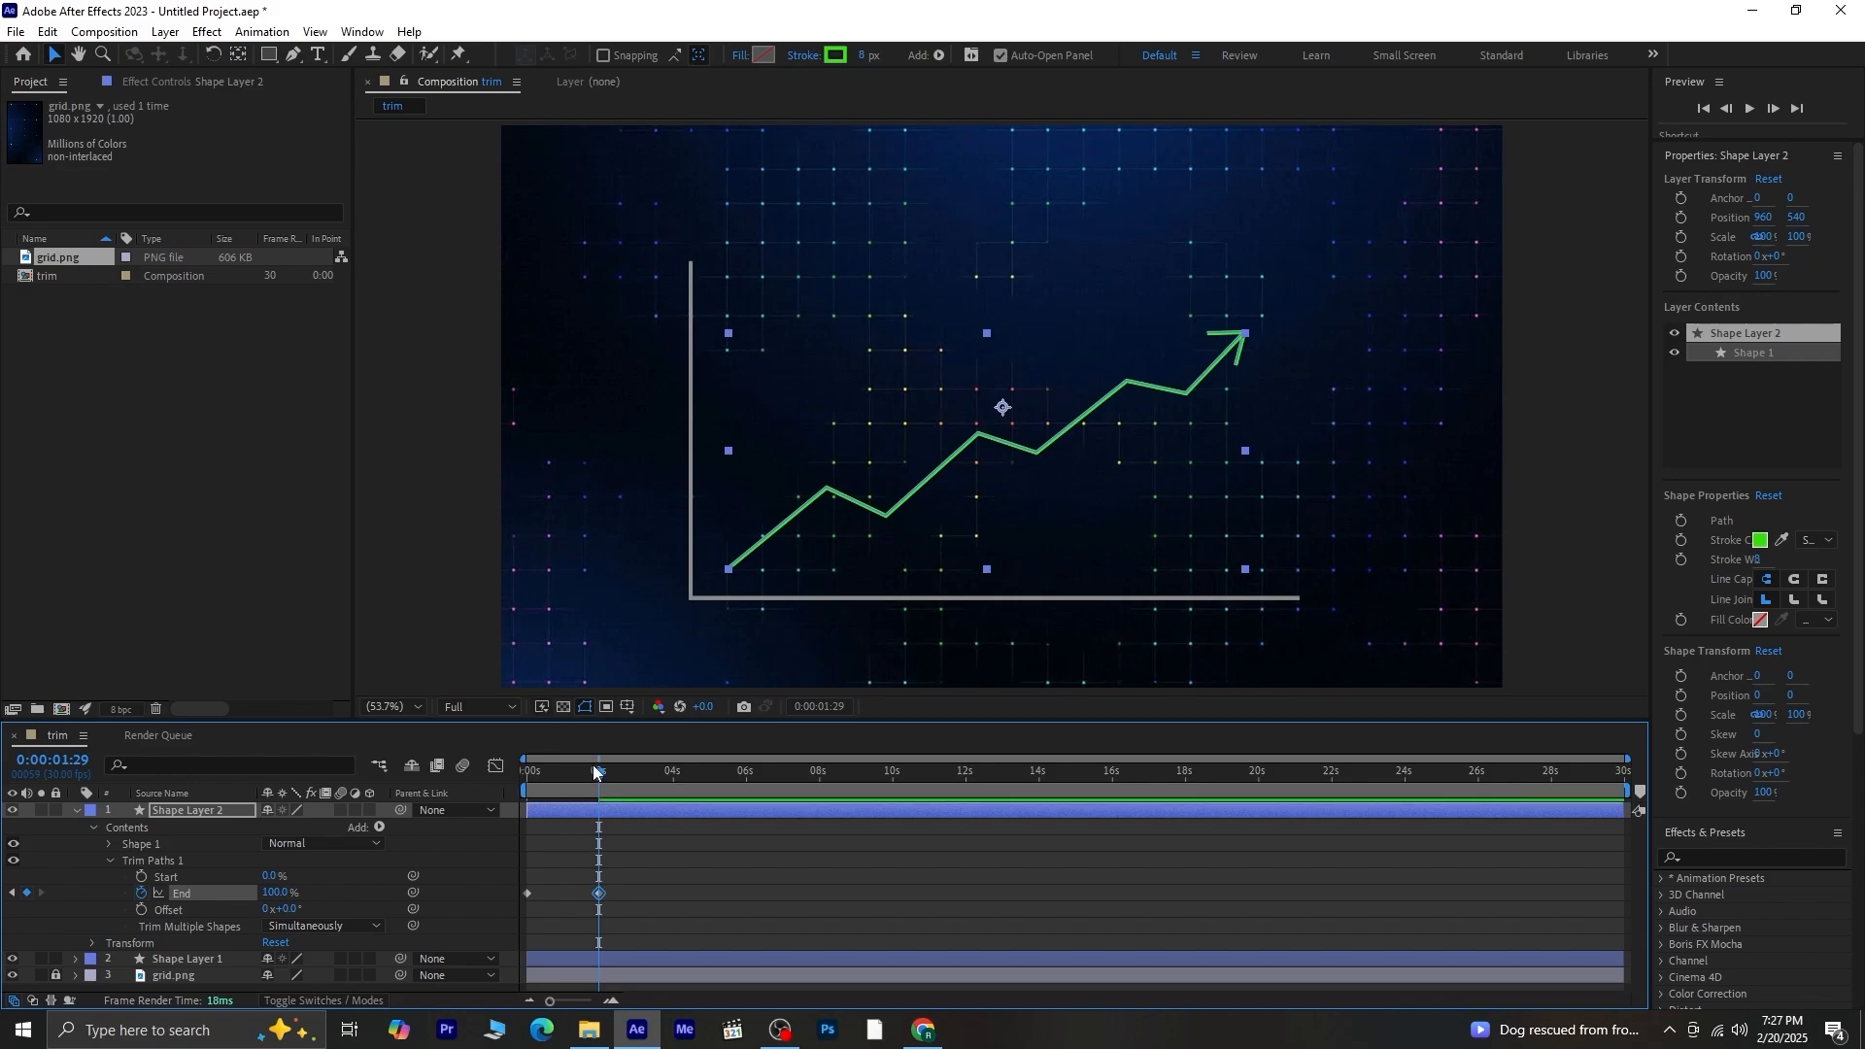
Apply Easy Ease to both Trim Paths End keyframes and preview the line drawing on from the start.
{"action": "left_click_drag", "start_coordinate": [597, 774], "coordinate": [505, 790]}
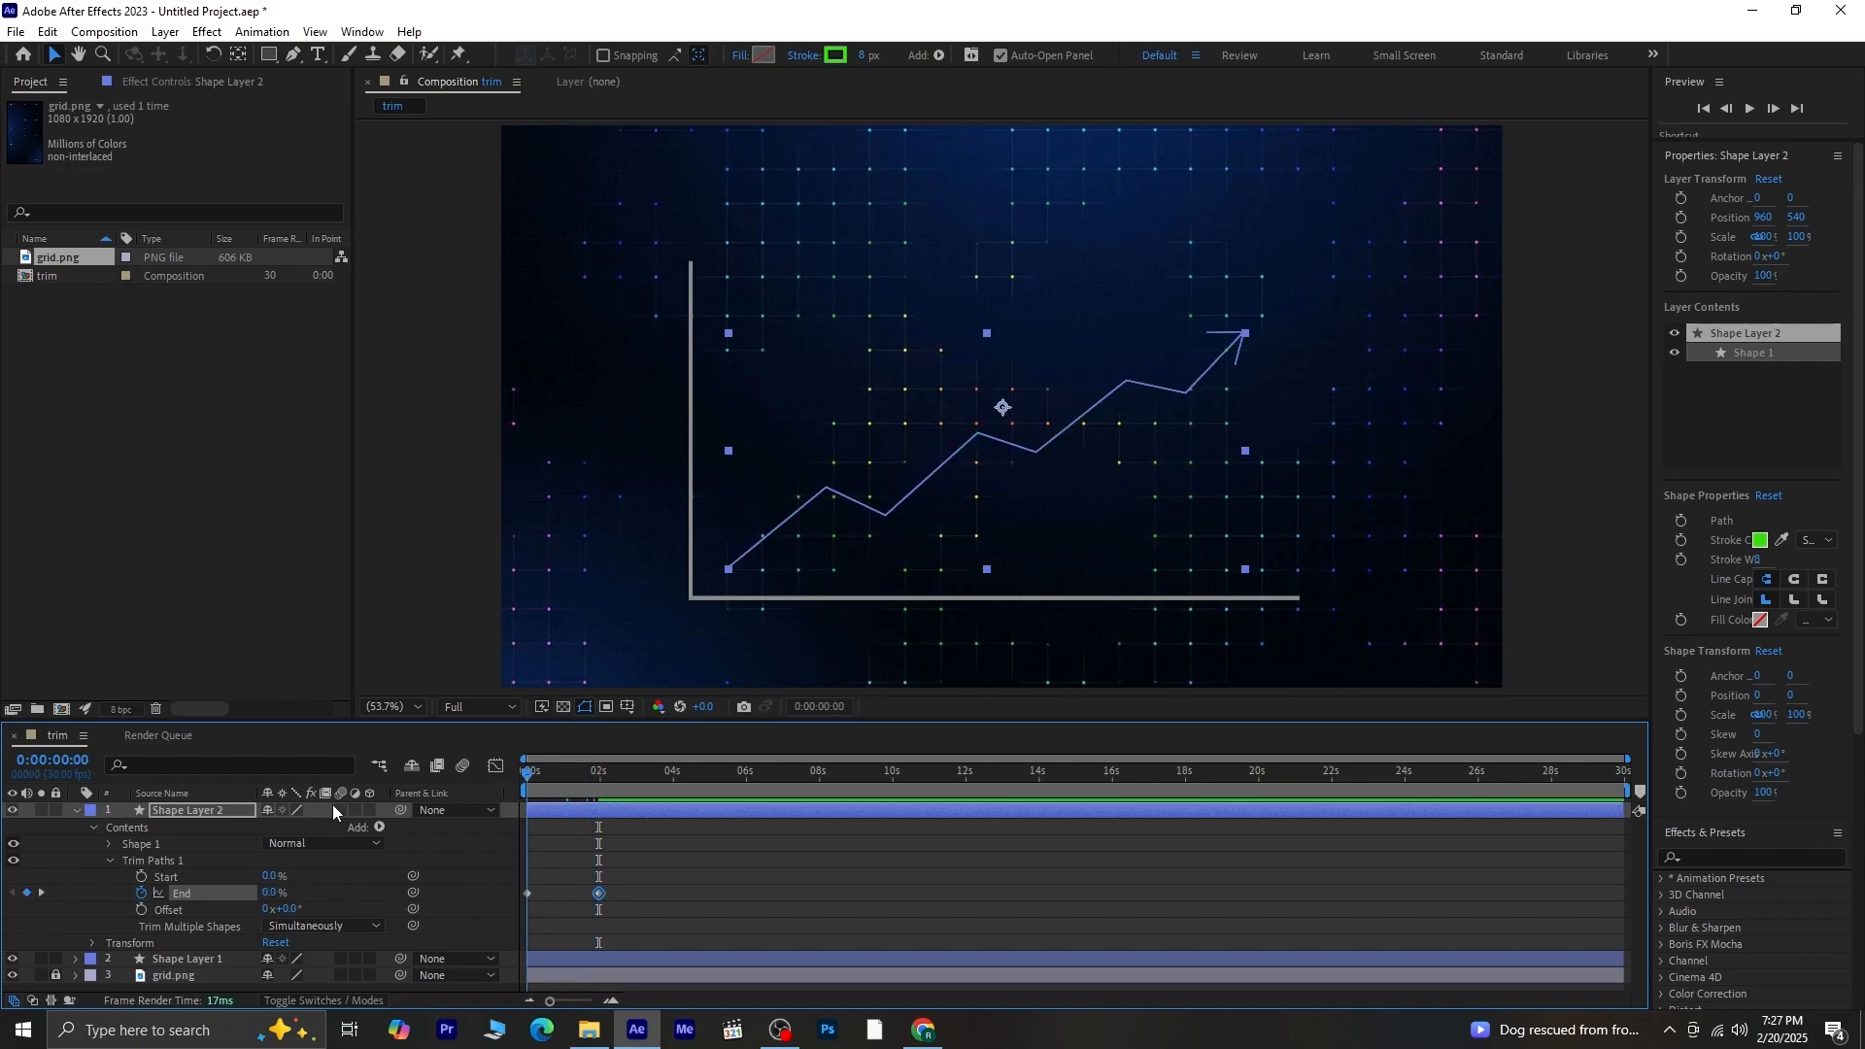
{"action": "left_click_drag", "start_coordinate": [607, 872], "coordinate": [509, 888]}
{"action": "key", "text": "F9"}
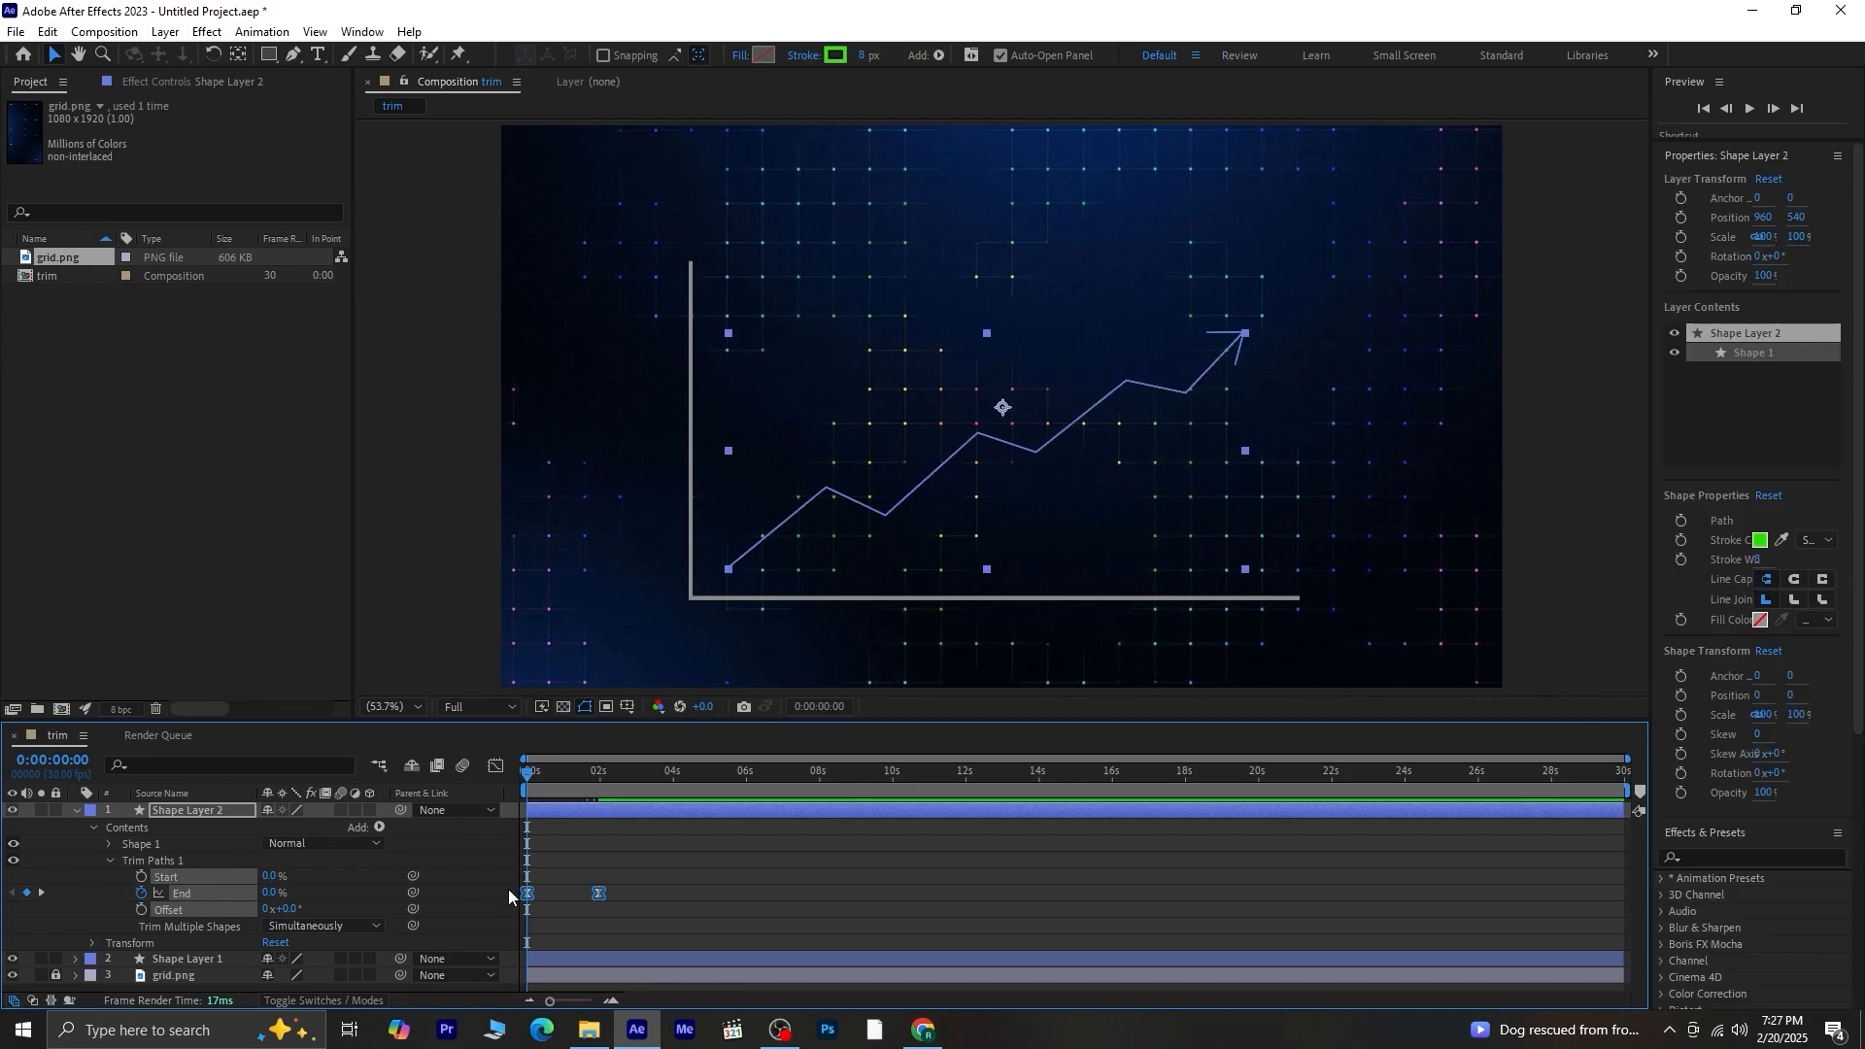
{"action": "left_click", "coordinate": [639, 849]}
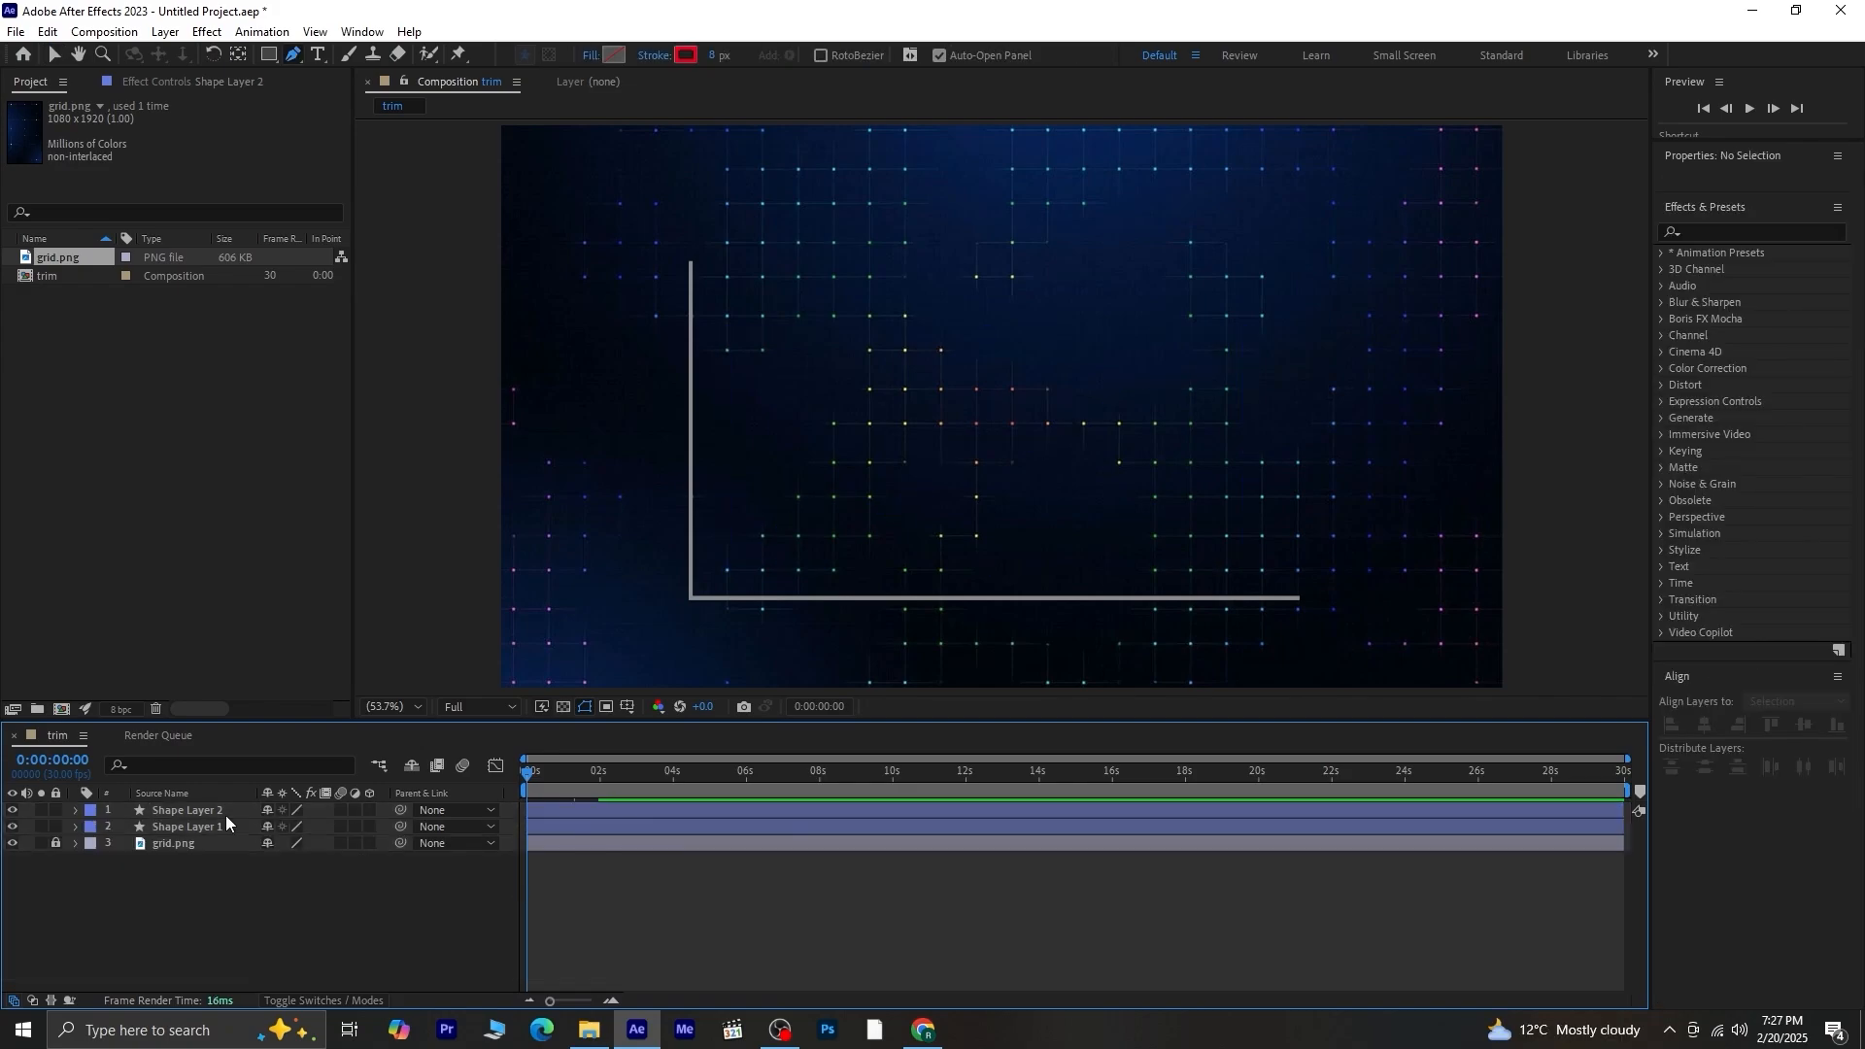
{"action": "key", "text": "space"}
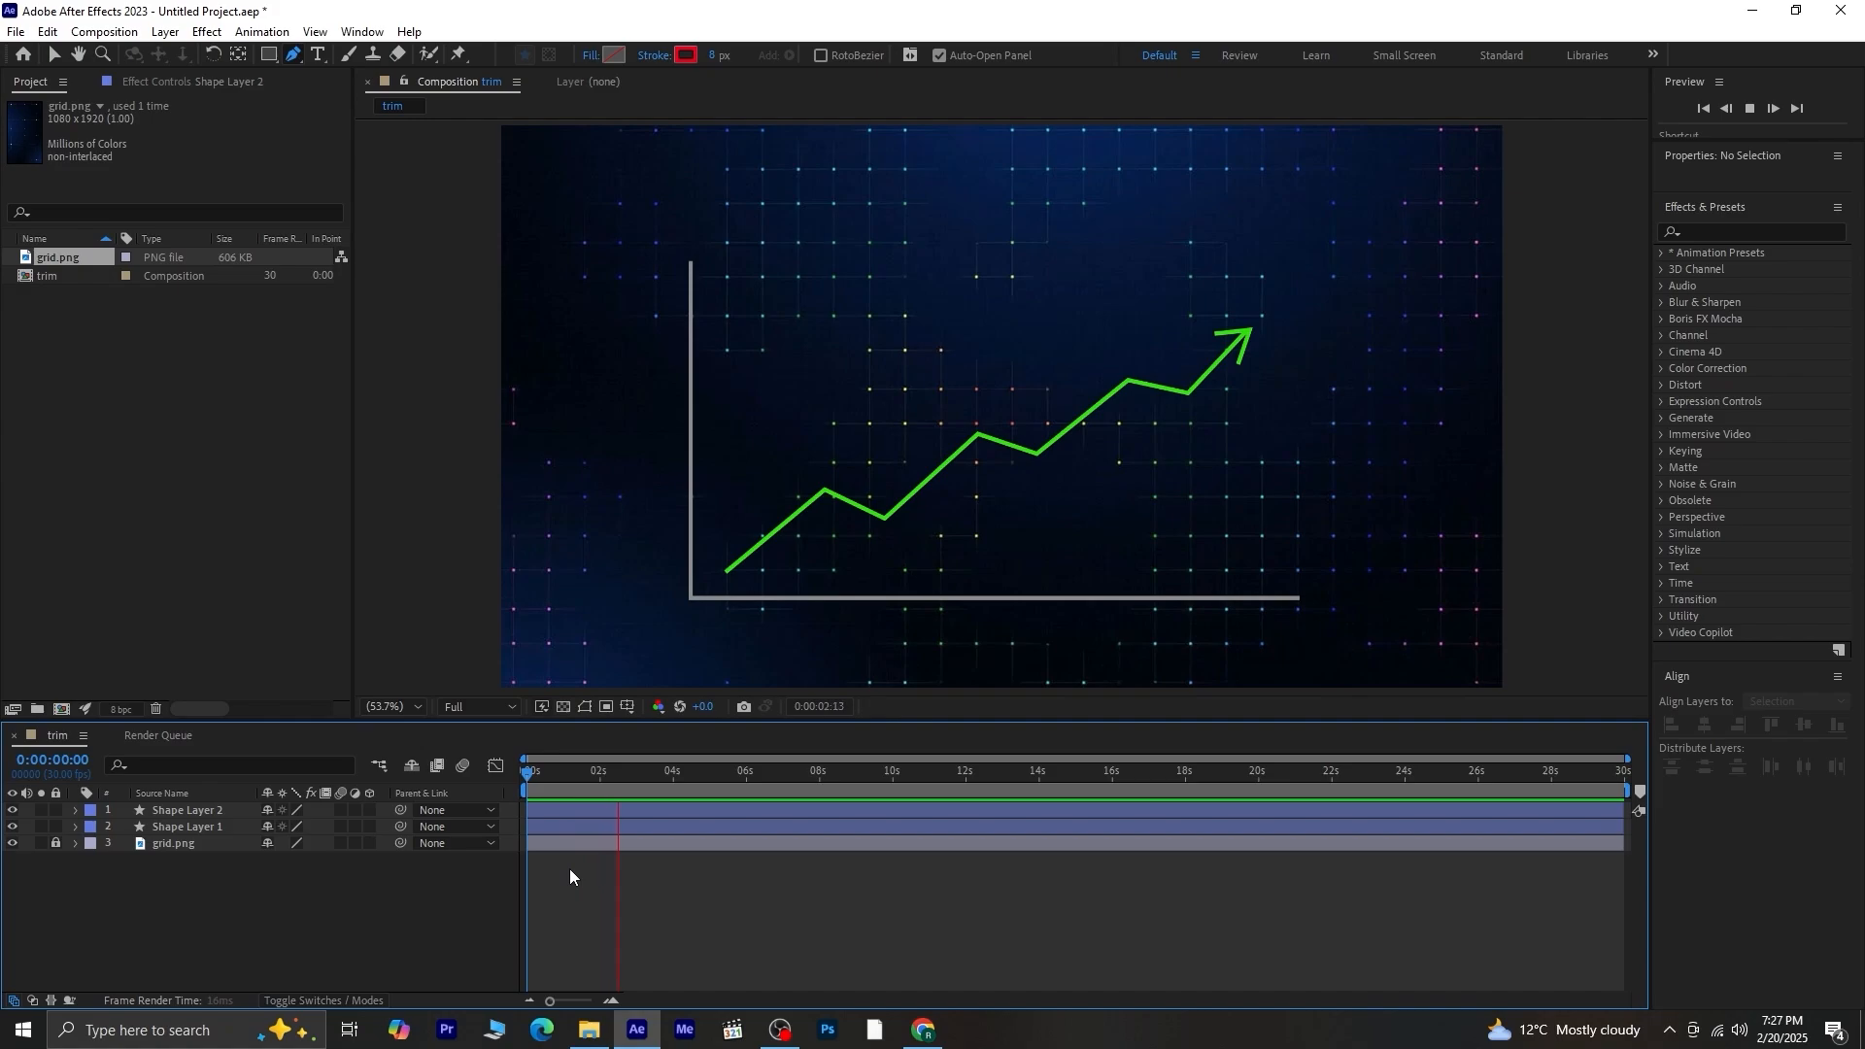
{"action": "key", "text": "space"}
At 0:00:04:01, duplicate the green arrow line layer and change the copy's stroke colour to red.
{"action": "mouse_move", "coordinate": [606, 773]}
{"action": "left_mouse_down"}
{"action": "mouse_move", "coordinate": [527, 802]}
{"action": "mouse_move", "coordinate": [674, 802]}
{"action": "left_mouse_up"}
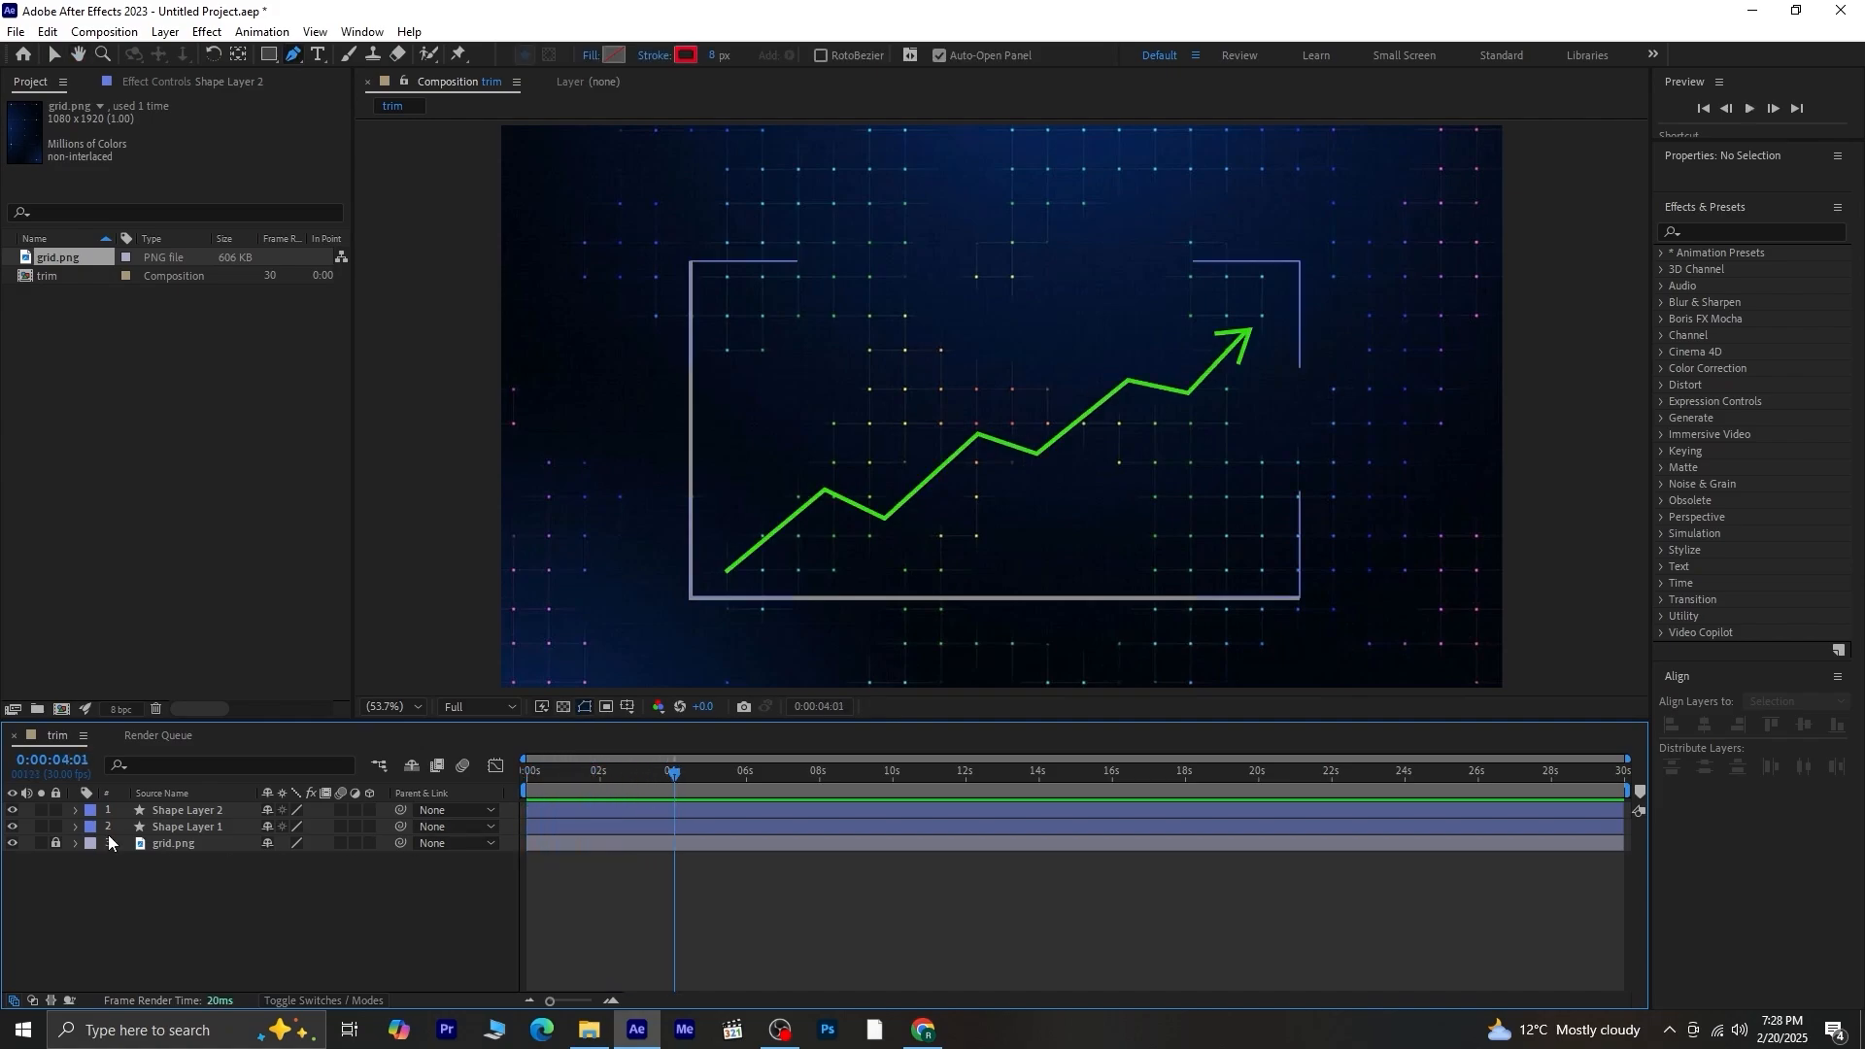
{"action": "left_click", "coordinate": [188, 812]}
{"action": "key", "text": "ctrl+d"}
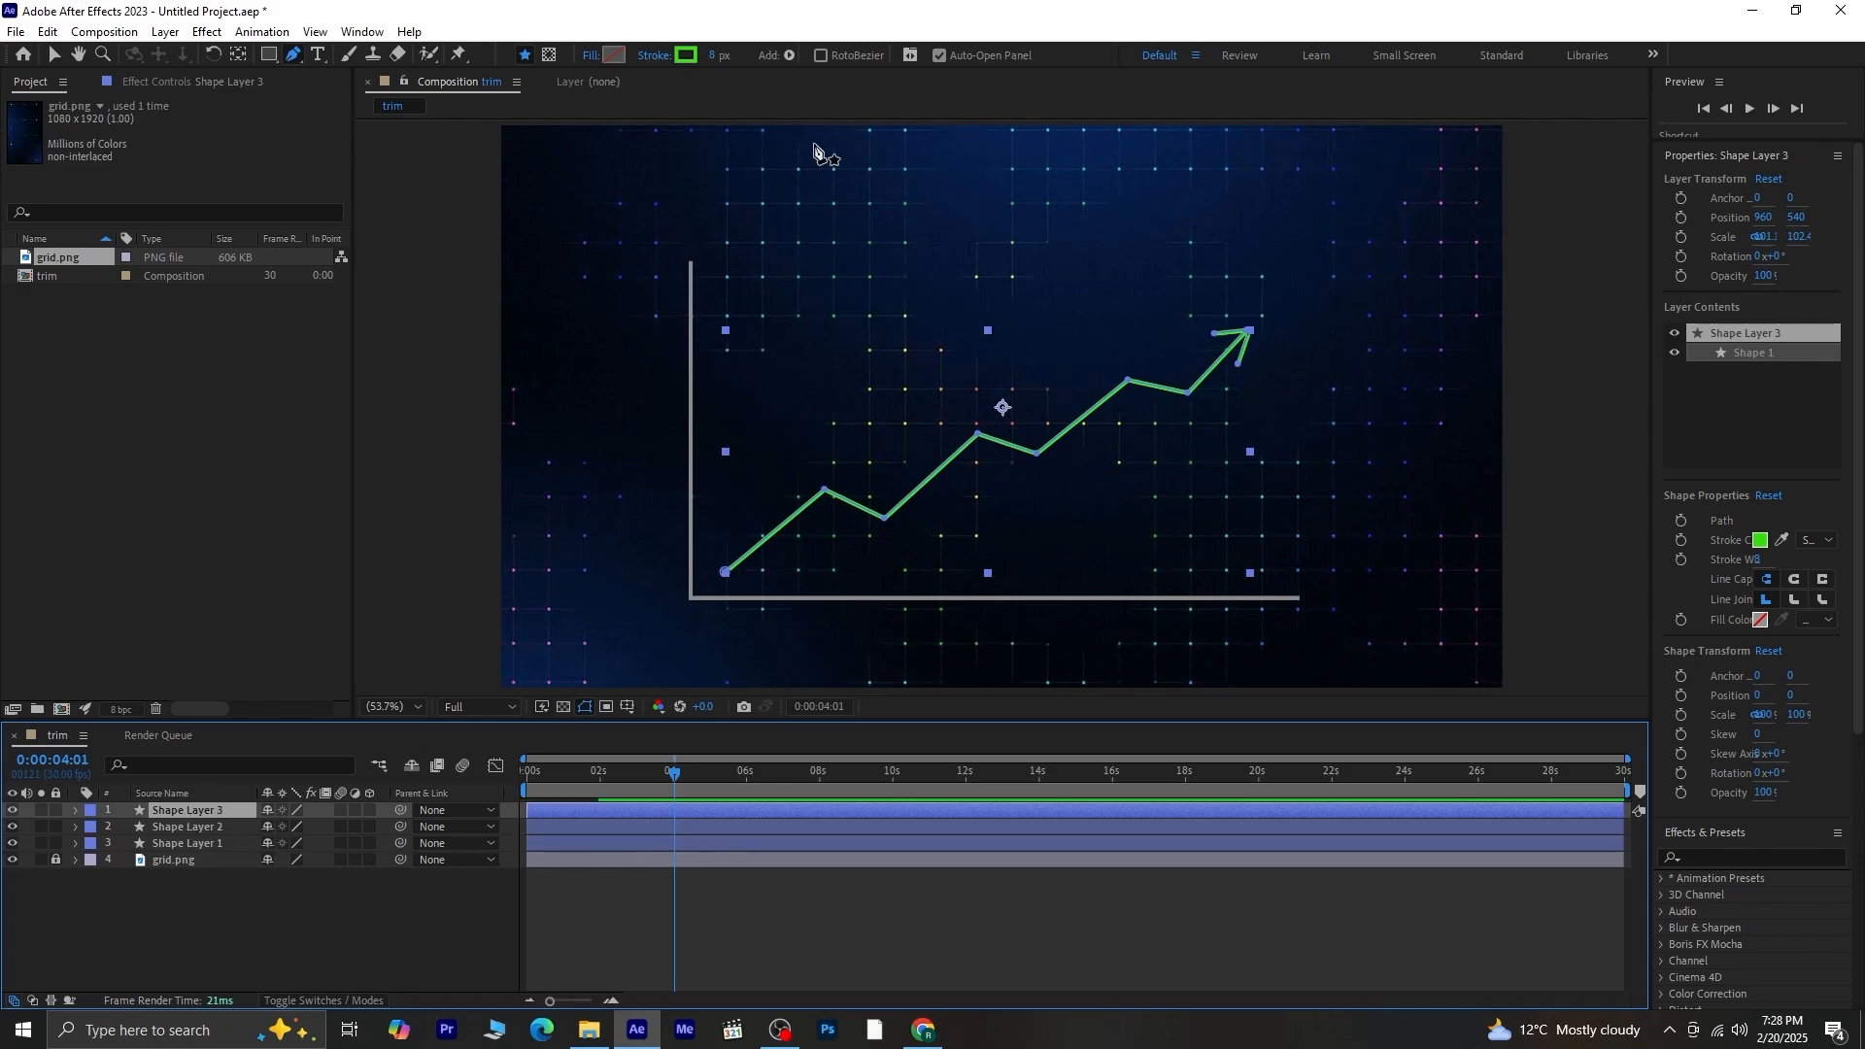
{"action": "left_click", "coordinate": [687, 54]}
{"action": "mouse_move", "coordinate": [589, 573]}
{"action": "left_mouse_down"}
{"action": "mouse_move", "coordinate": [597, 354]}
{"action": "mouse_move", "coordinate": [563, 346]}
{"action": "left_mouse_up"}
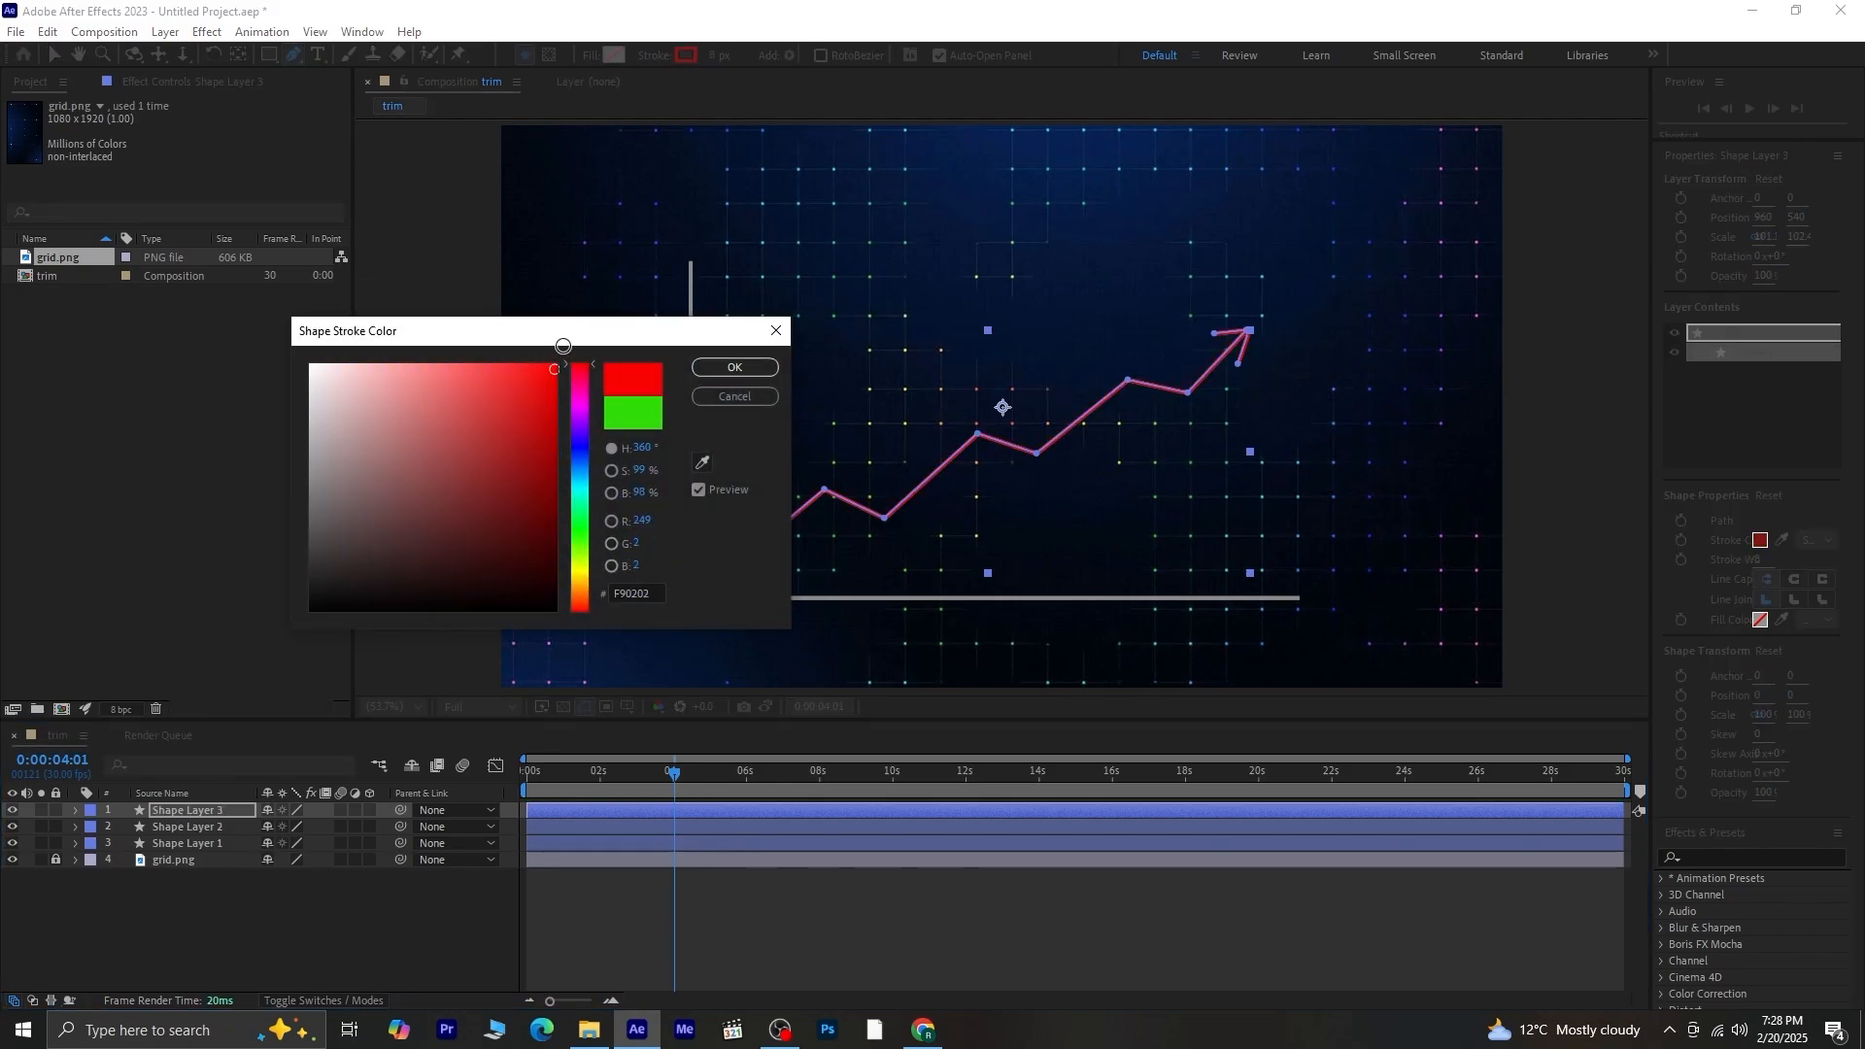
{"action": "left_click", "coordinate": [714, 368]}
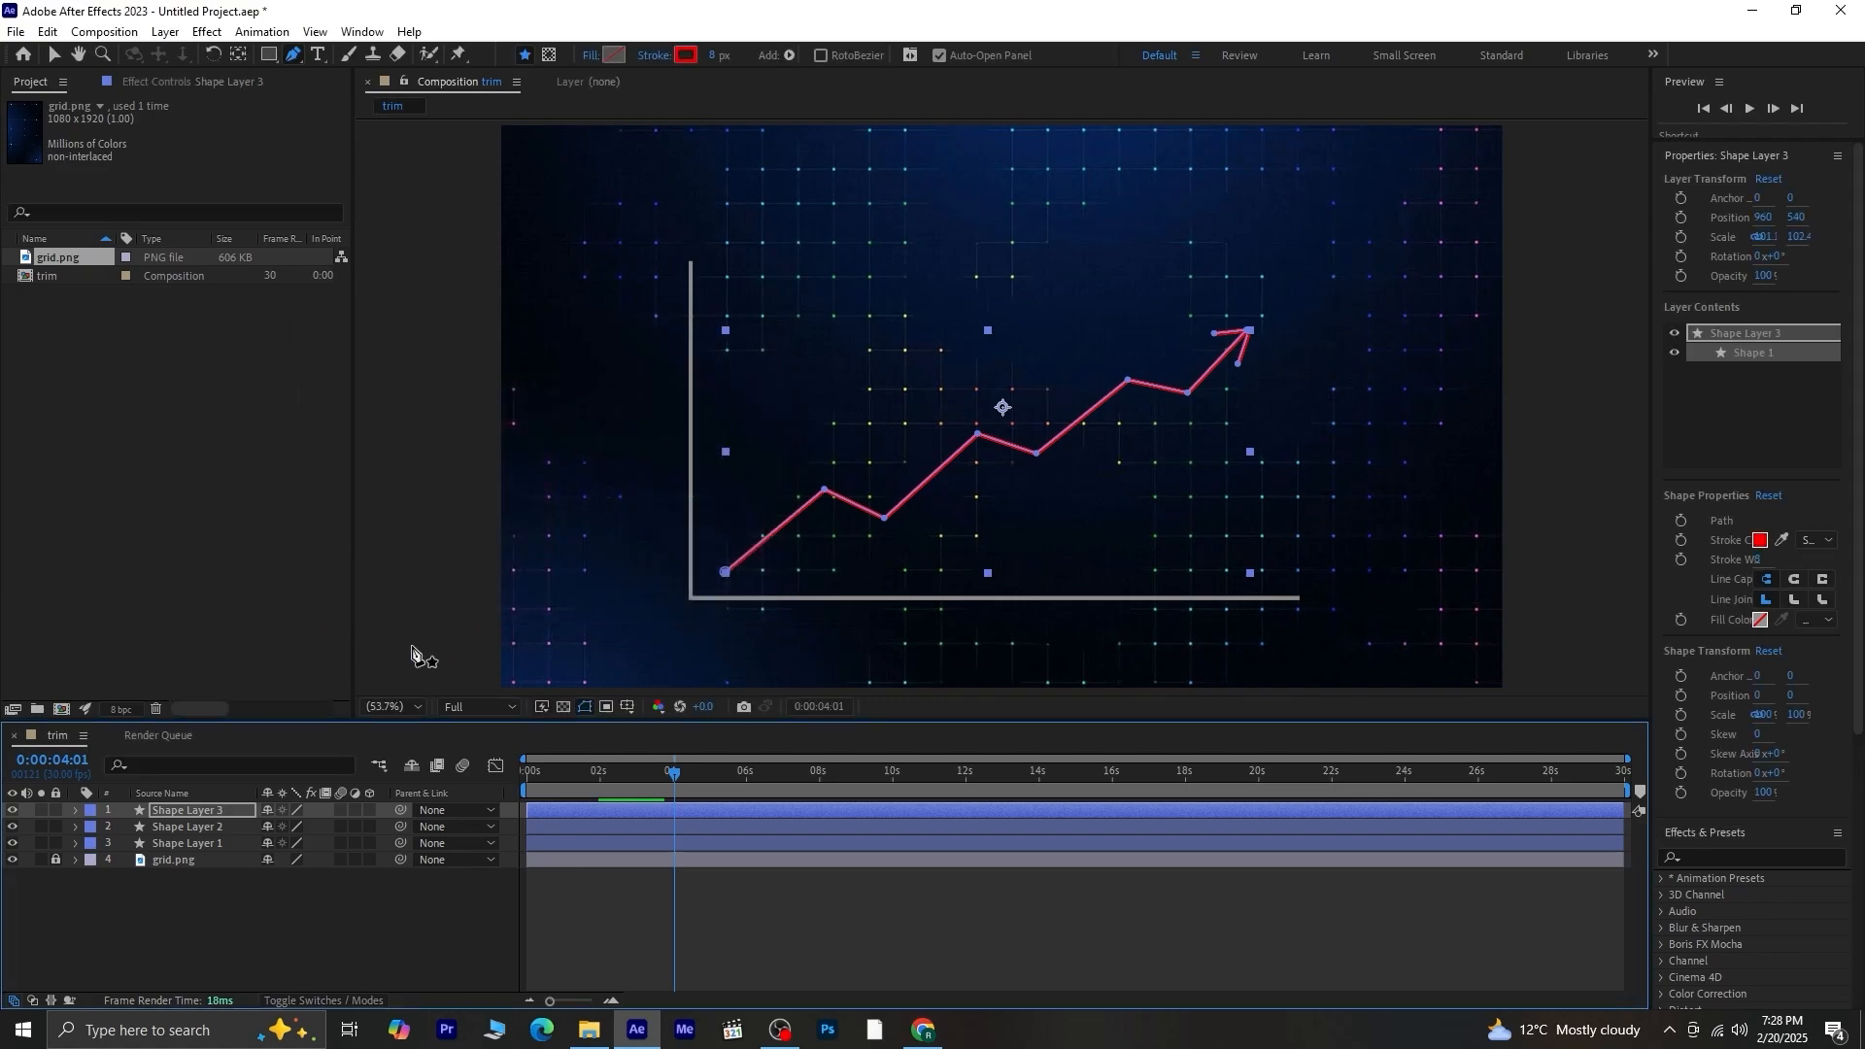
Flip the red arrow line vertically and move it down inside the graph axes so it crosses the green line.
{"action": "right_click", "coordinate": [192, 807]}
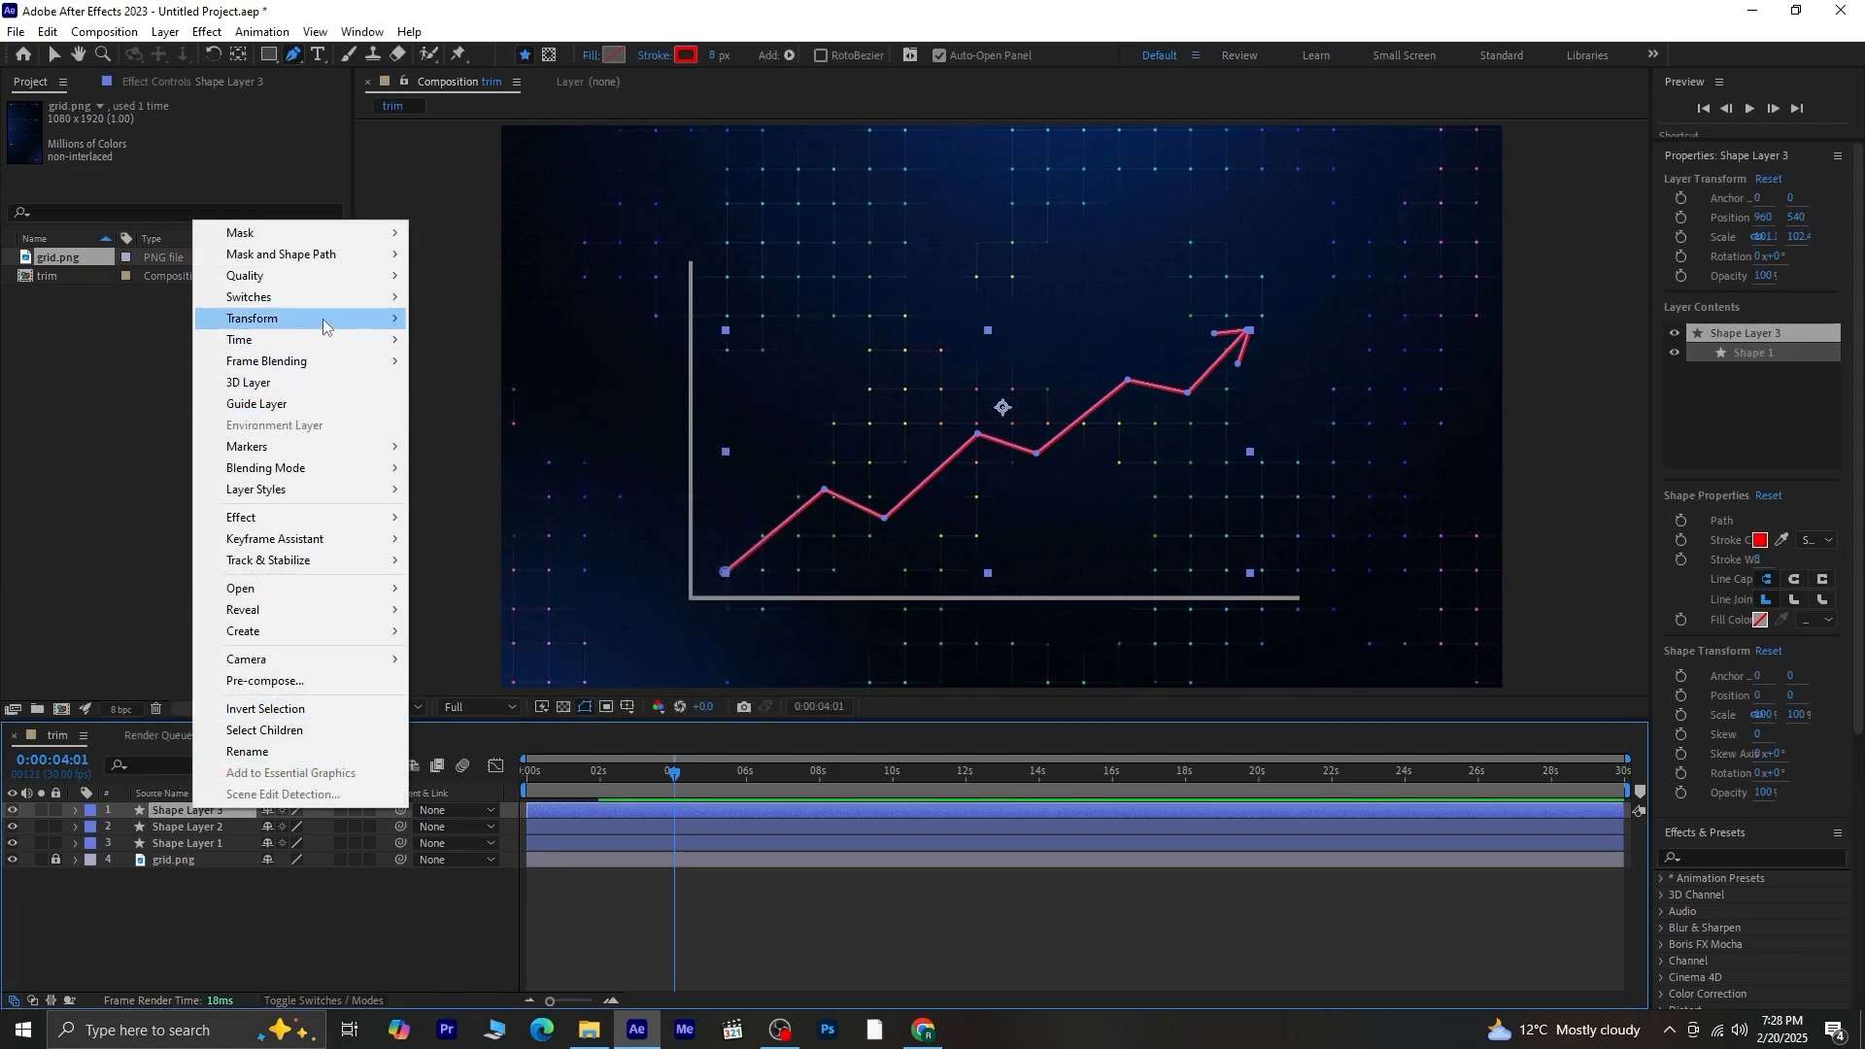
{"action": "mouse_move", "coordinate": [323, 325]}
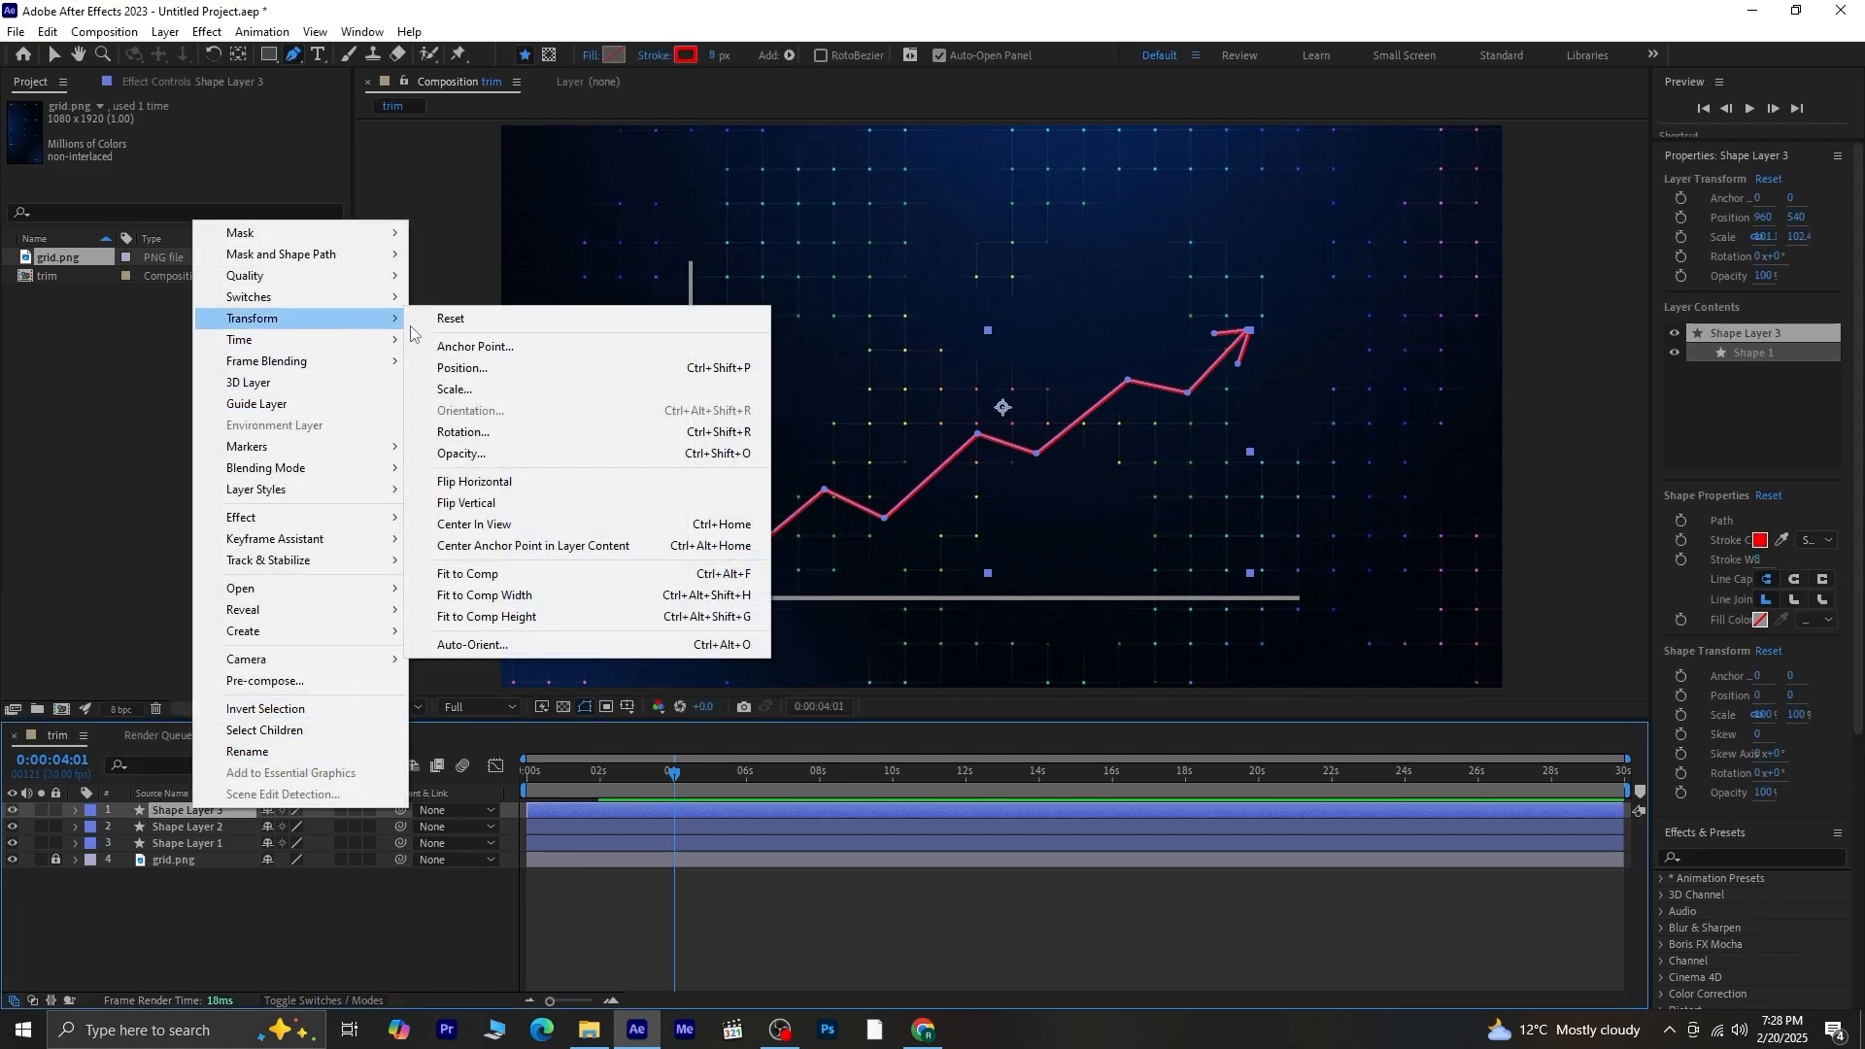
{"action": "left_click", "coordinate": [561, 502]}
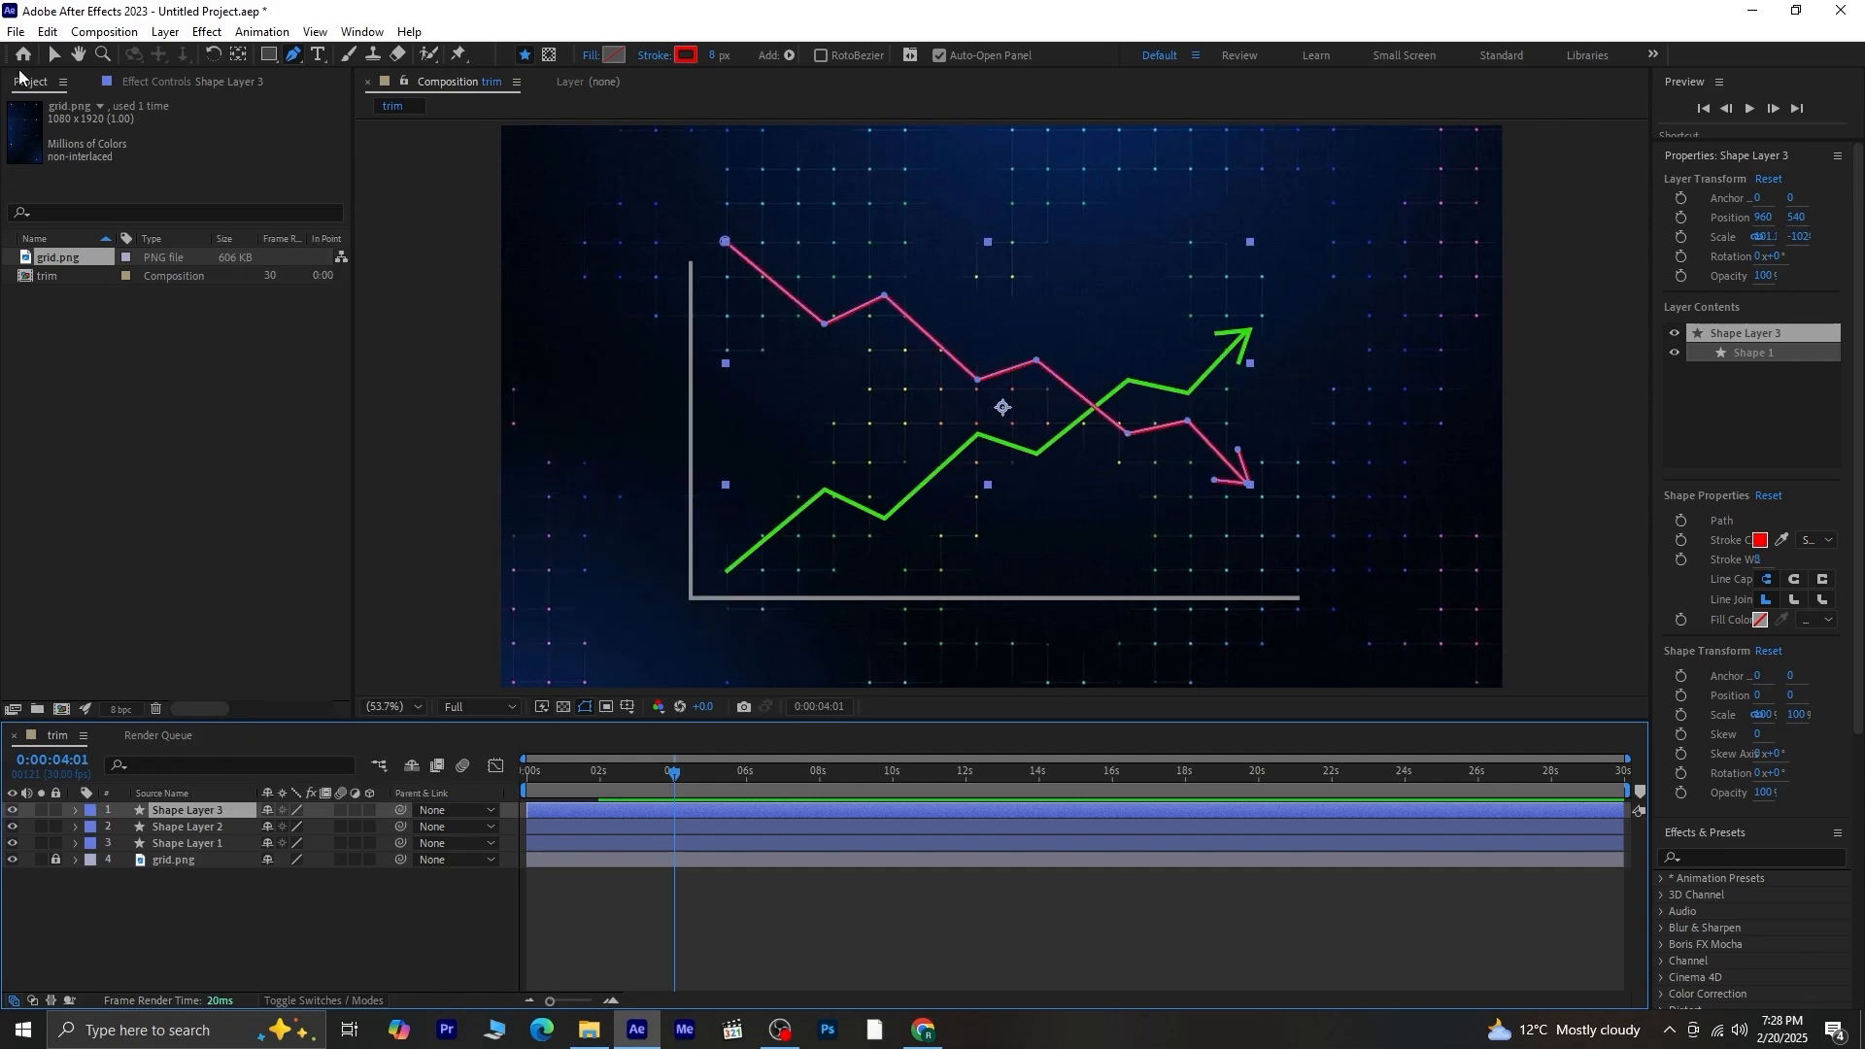
{"action": "left_click", "coordinate": [55, 54]}
{"action": "left_click_drag", "start_coordinate": [1140, 434], "coordinate": [1124, 506]}
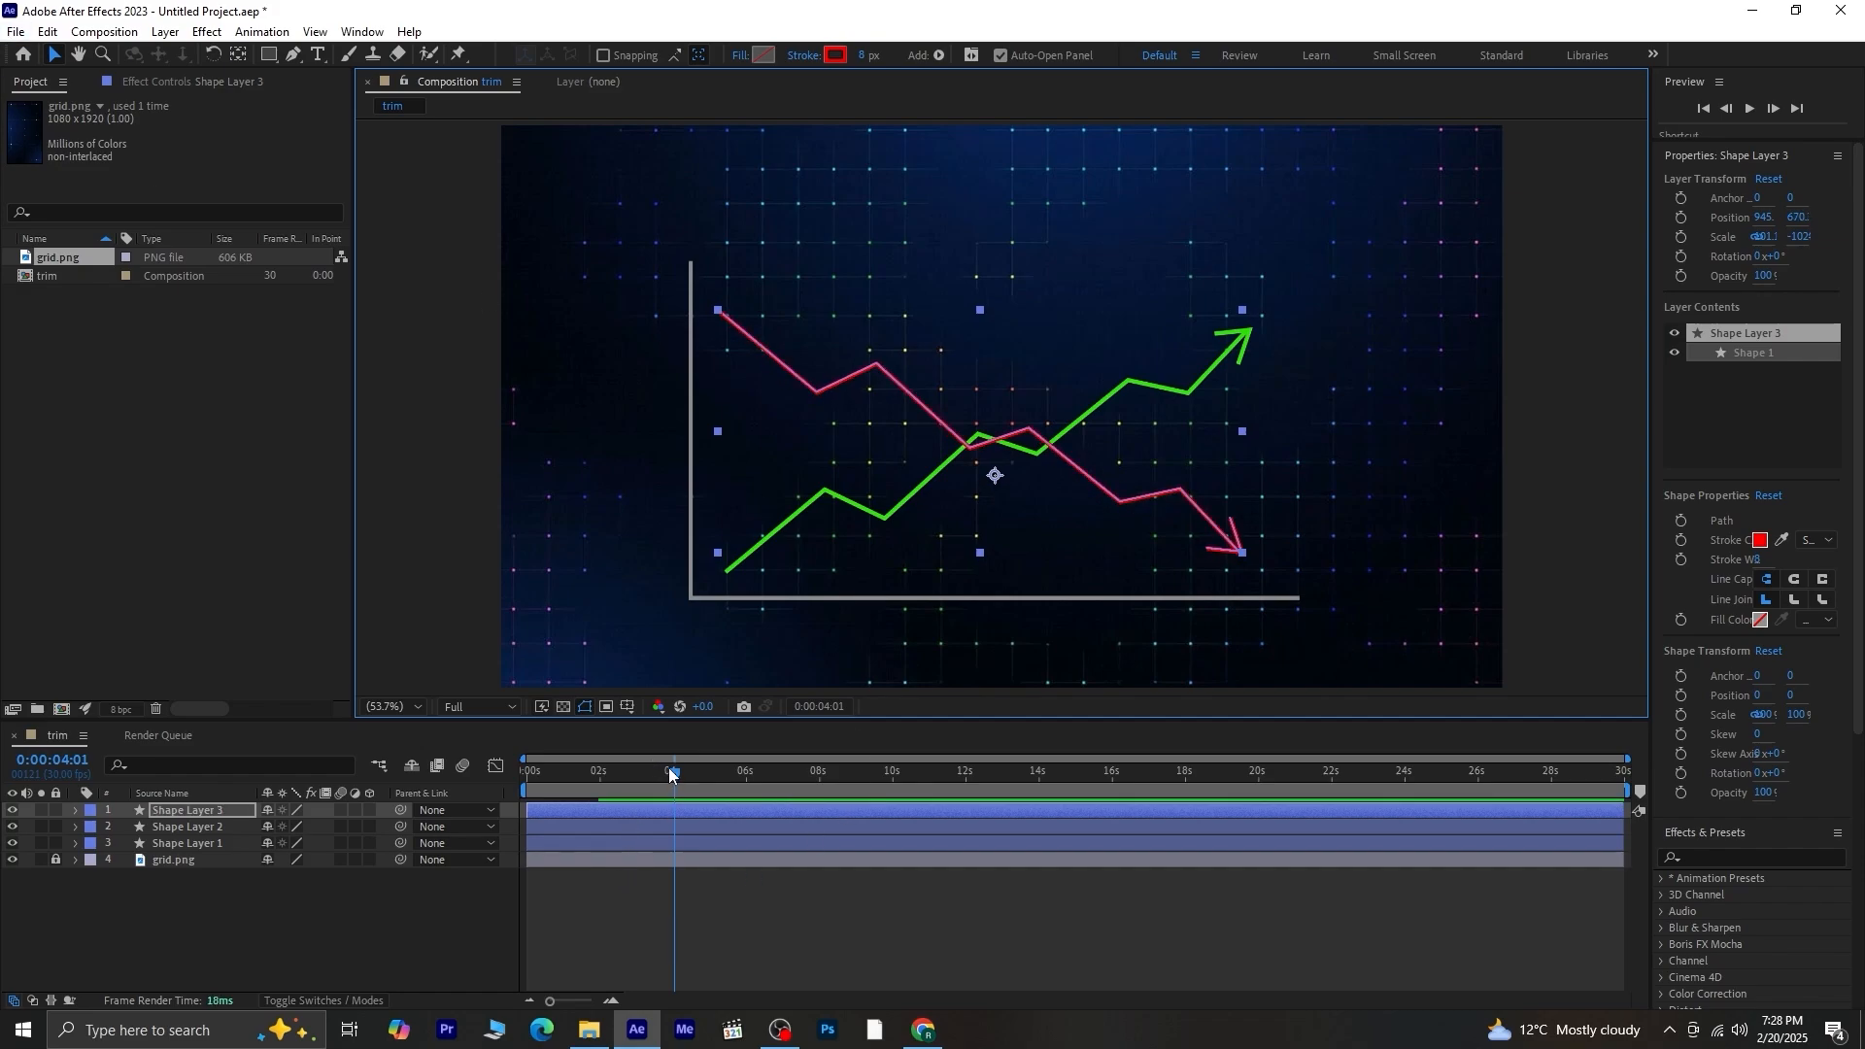
Preview the red and green arrow lines animating together from the start of the composition.
{"action": "left_click_drag", "start_coordinate": [669, 774], "coordinate": [452, 785]}
{"action": "key", "text": "space"}
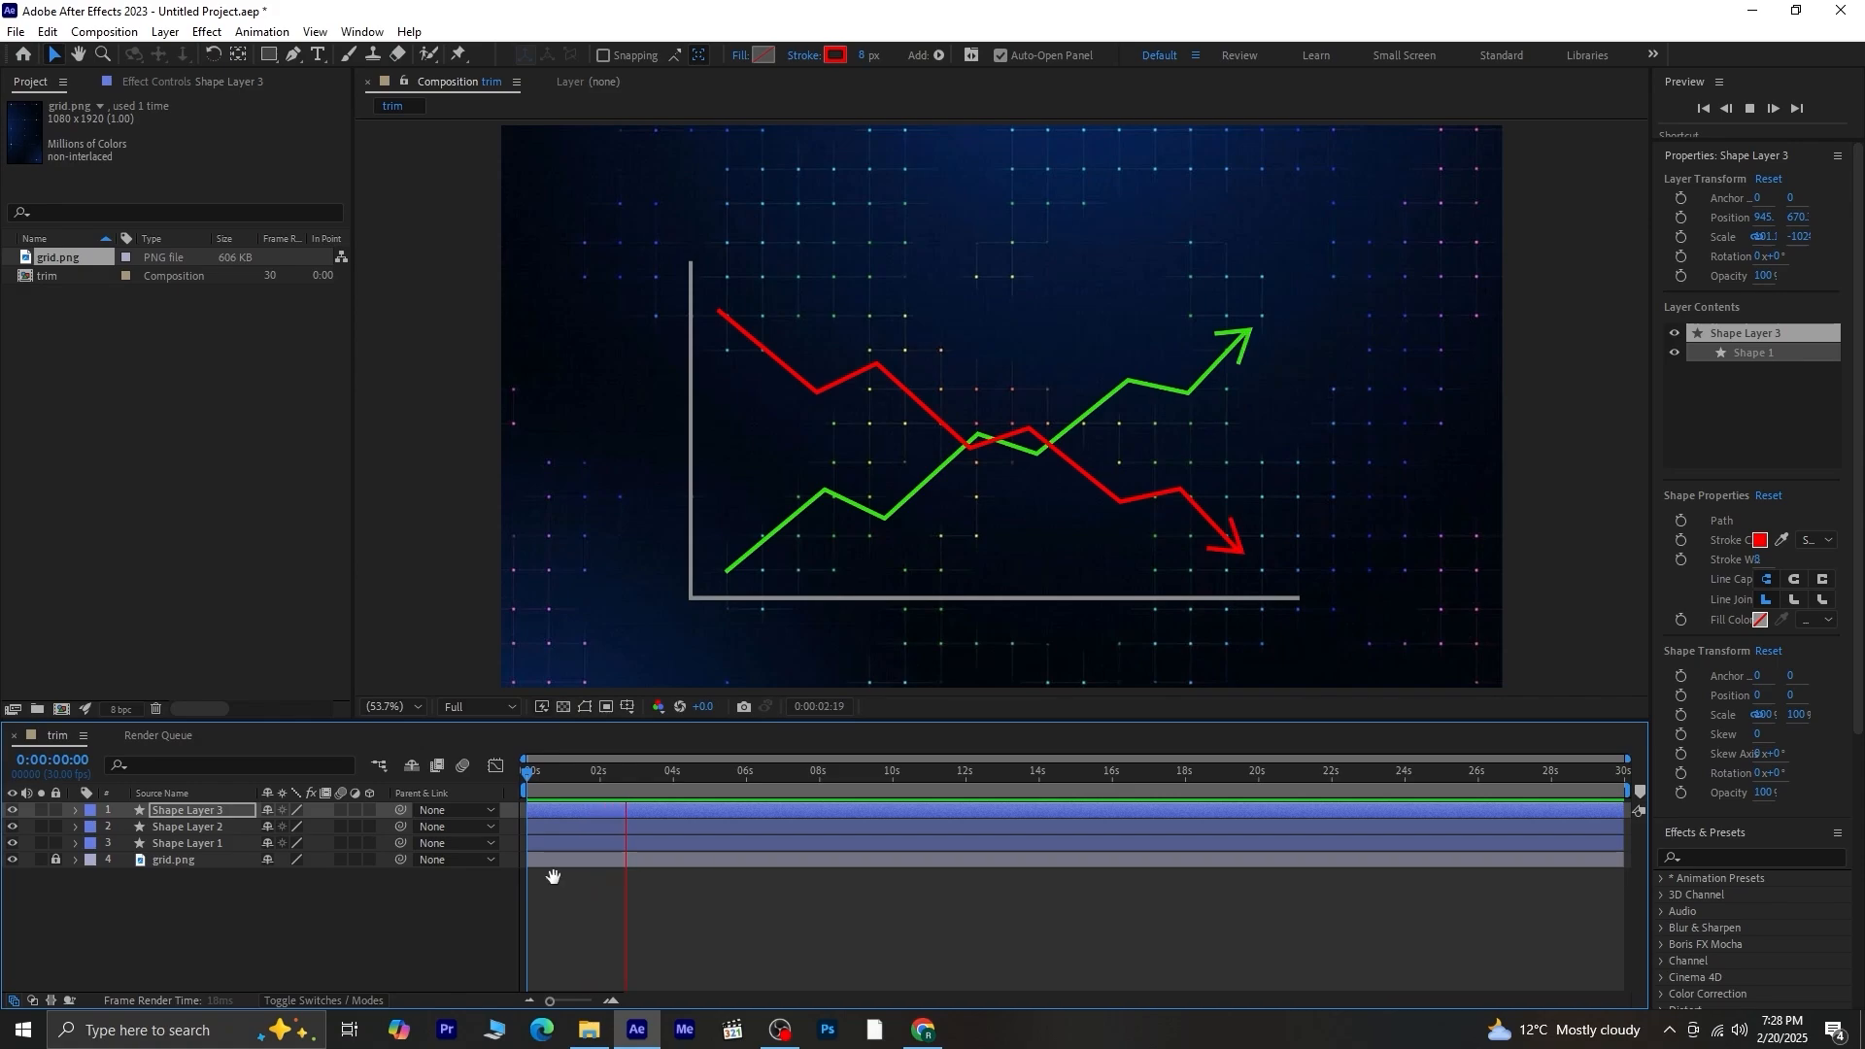
{"action": "key", "text": "space"}
{"action": "left_click_drag", "start_coordinate": [627, 761], "coordinate": [609, 772]}
Add the title "Rising Cost of Living Over Time" above the graph in white Bebas at 75 px.
{"action": "left_click", "coordinate": [289, 929]}
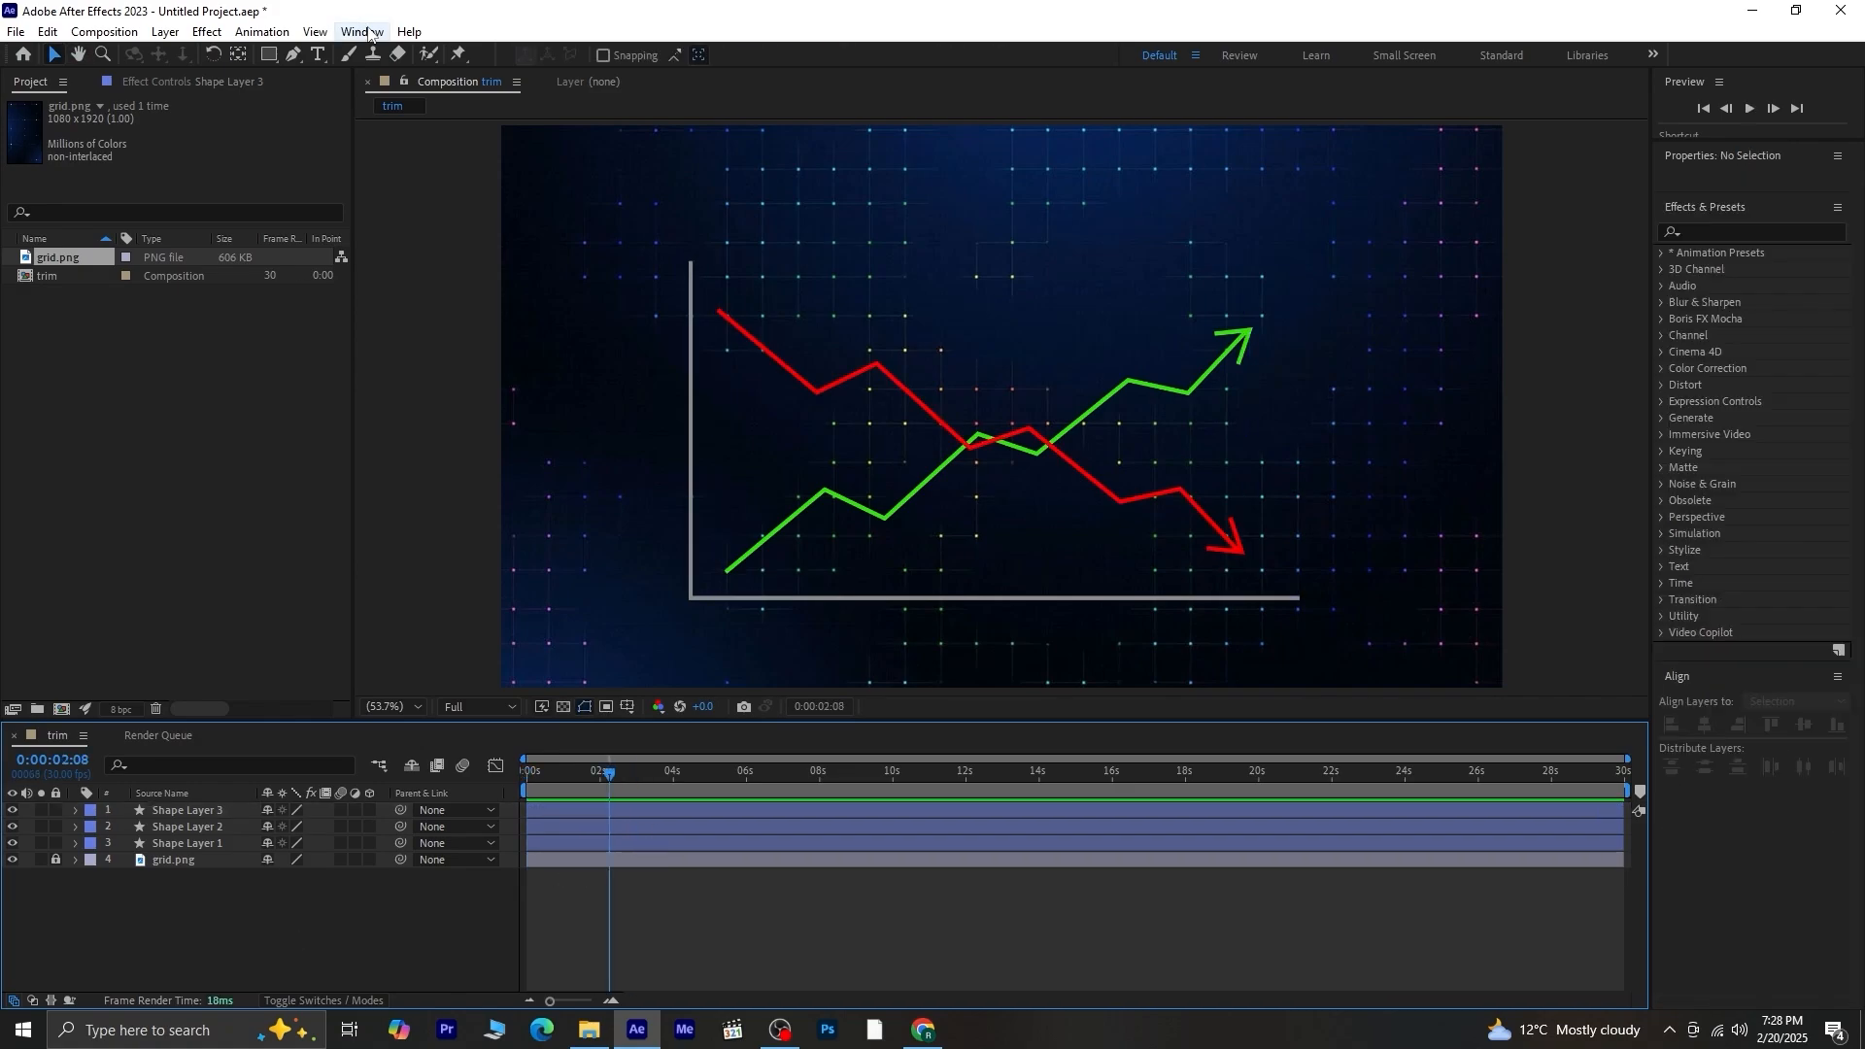
{"action": "left_click", "coordinate": [318, 54]}
{"action": "left_click", "coordinate": [714, 207]}
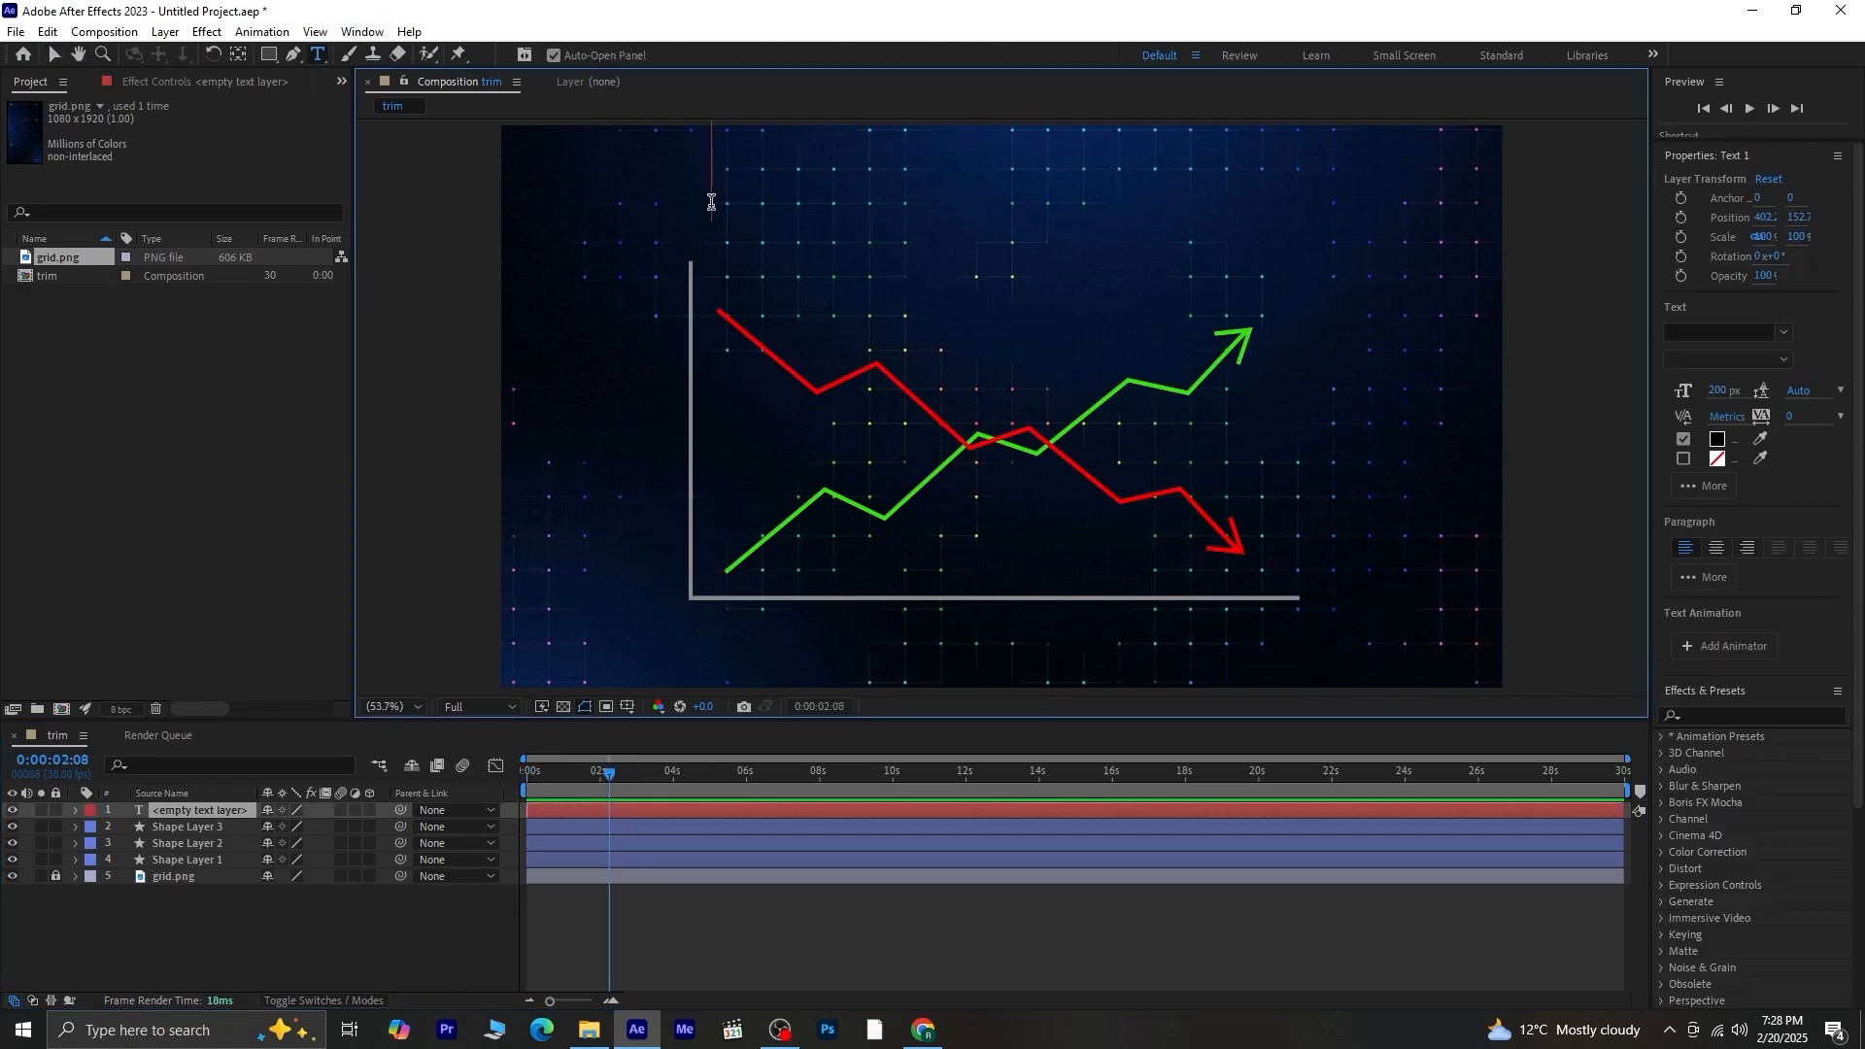
{"action": "type", "text": "Rising Cost of Living Over Time"}
{"action": "key", "text": "ctrl+a"}
{"action": "left_click_drag", "start_coordinate": [1720, 392], "coordinate": [1697, 394]}
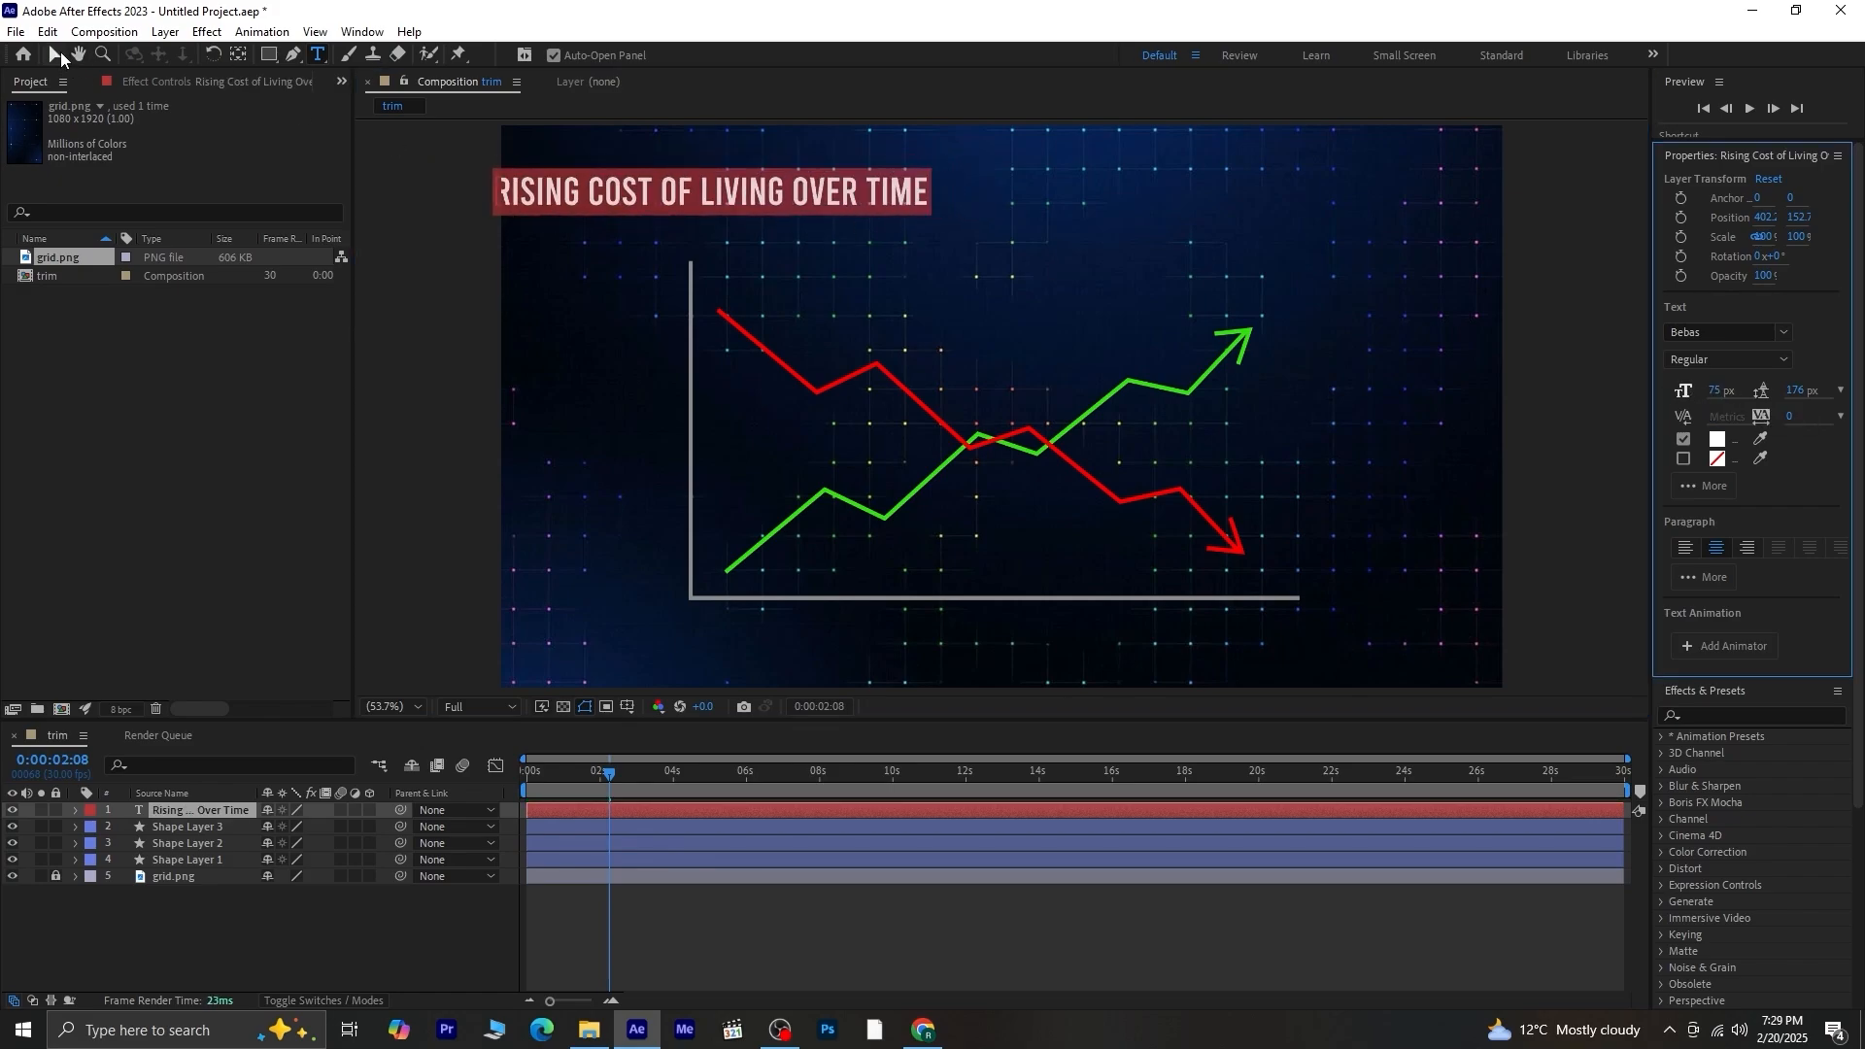
Move the title over the middle of the graph and increase its font size slightly.
{"action": "left_click", "coordinate": [56, 54]}
{"action": "left_click_drag", "start_coordinate": [681, 197], "coordinate": [929, 197]}
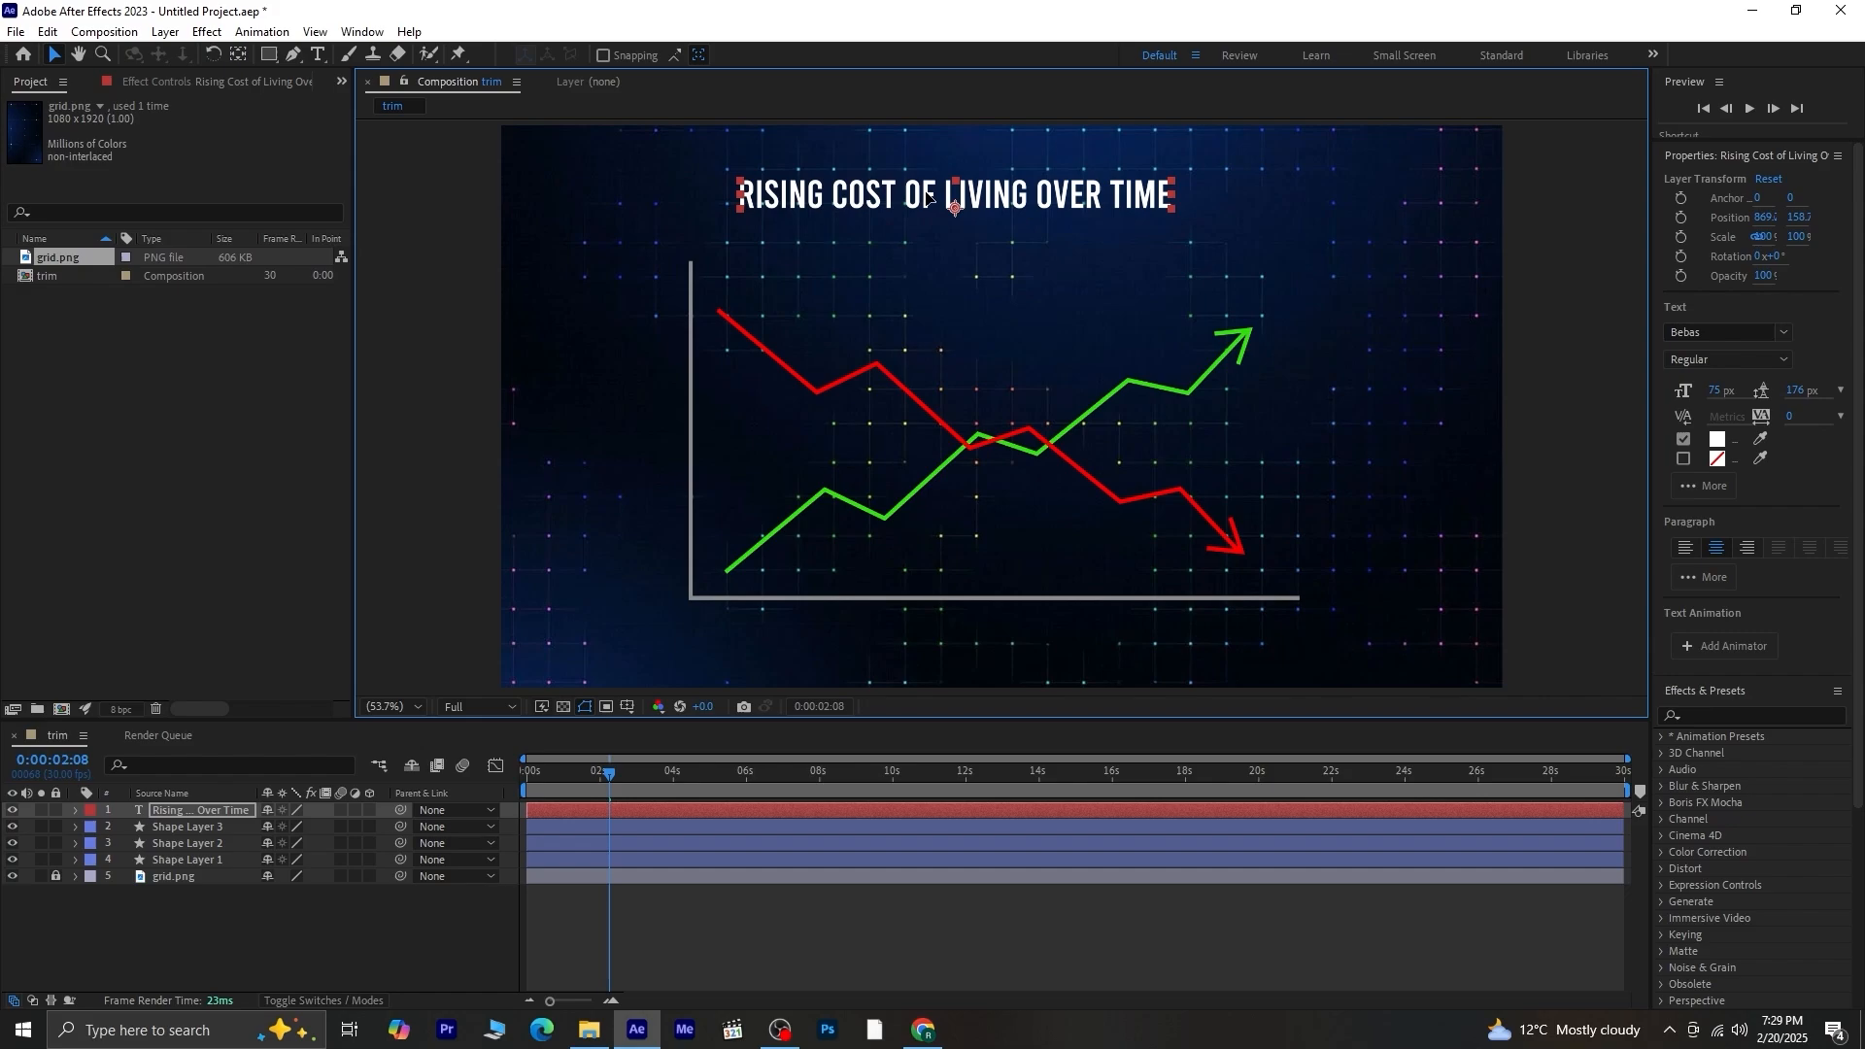
{"action": "left_click_drag", "start_coordinate": [1721, 391], "coordinate": [1745, 395]}
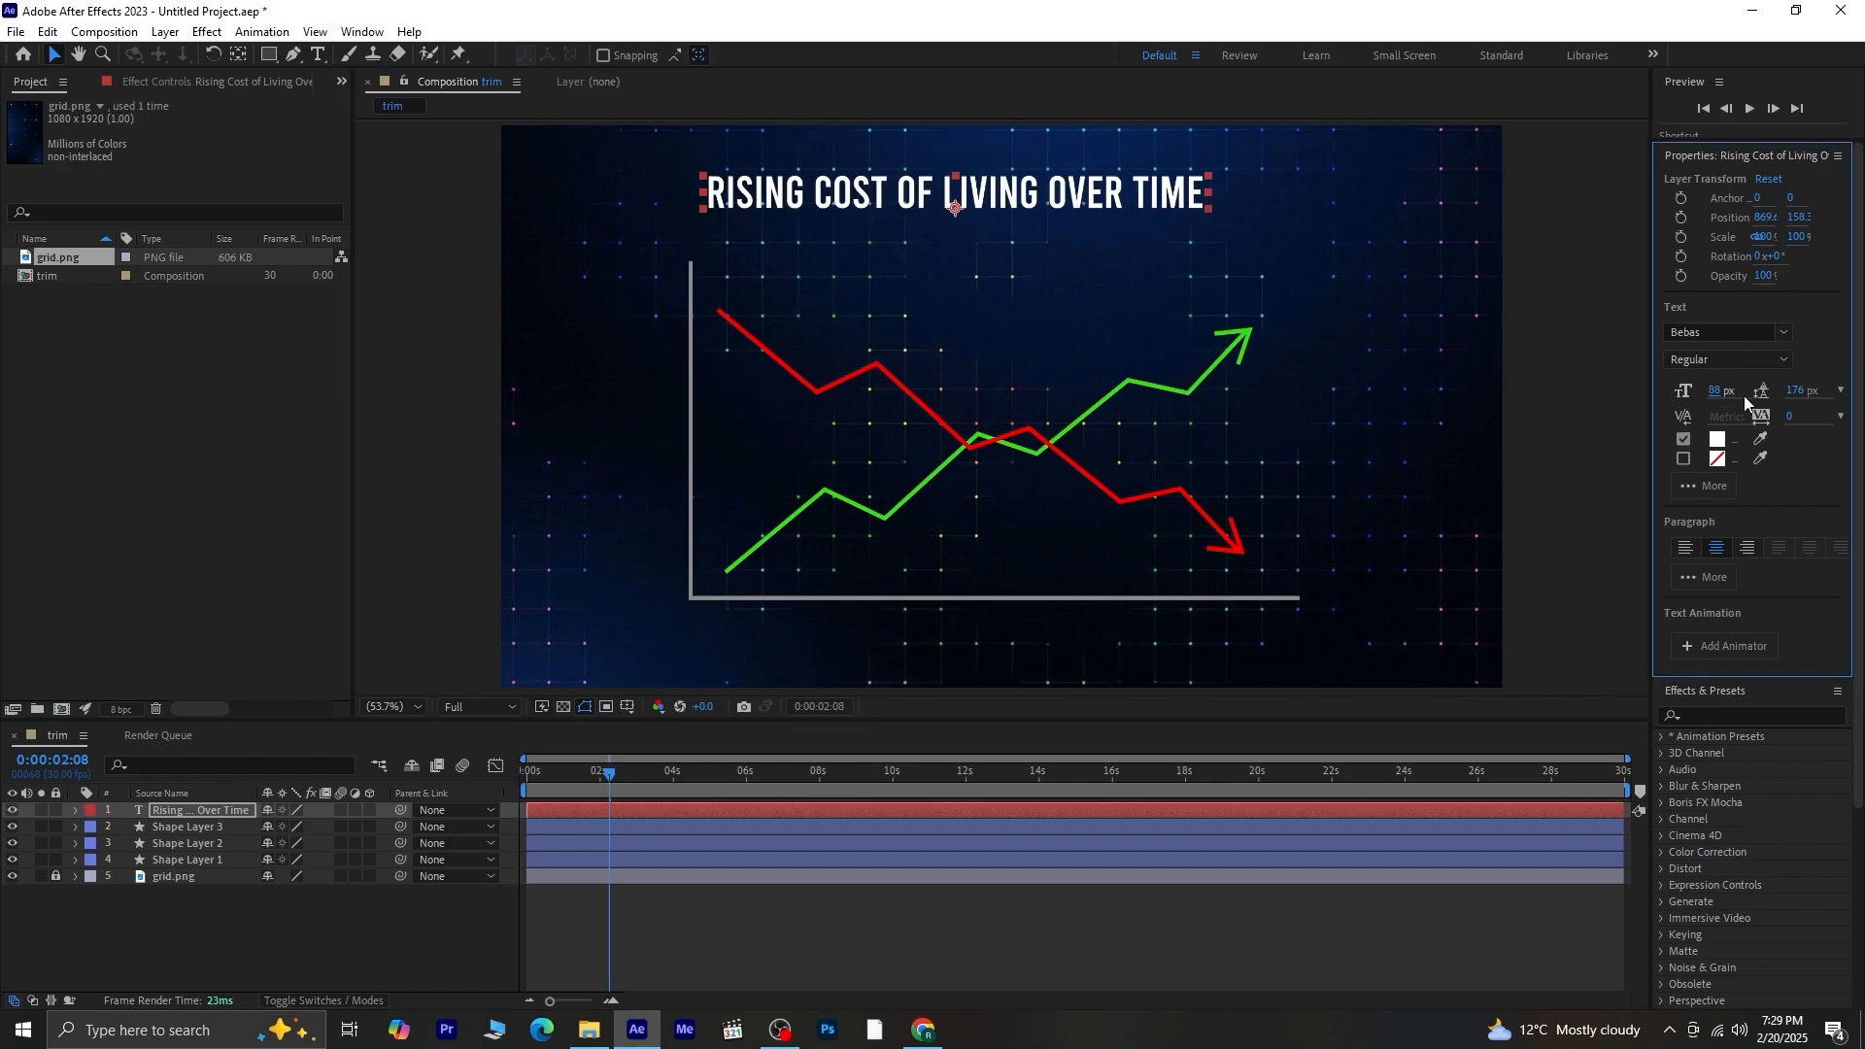
Centre the title horizontally in the composition and nudge it slightly down toward the graph.
{"action": "scroll", "coordinate": [1810, 610], "scroll_direction": "down", "scroll_amount": 3}
{"action": "left_click", "coordinate": [1706, 946]}
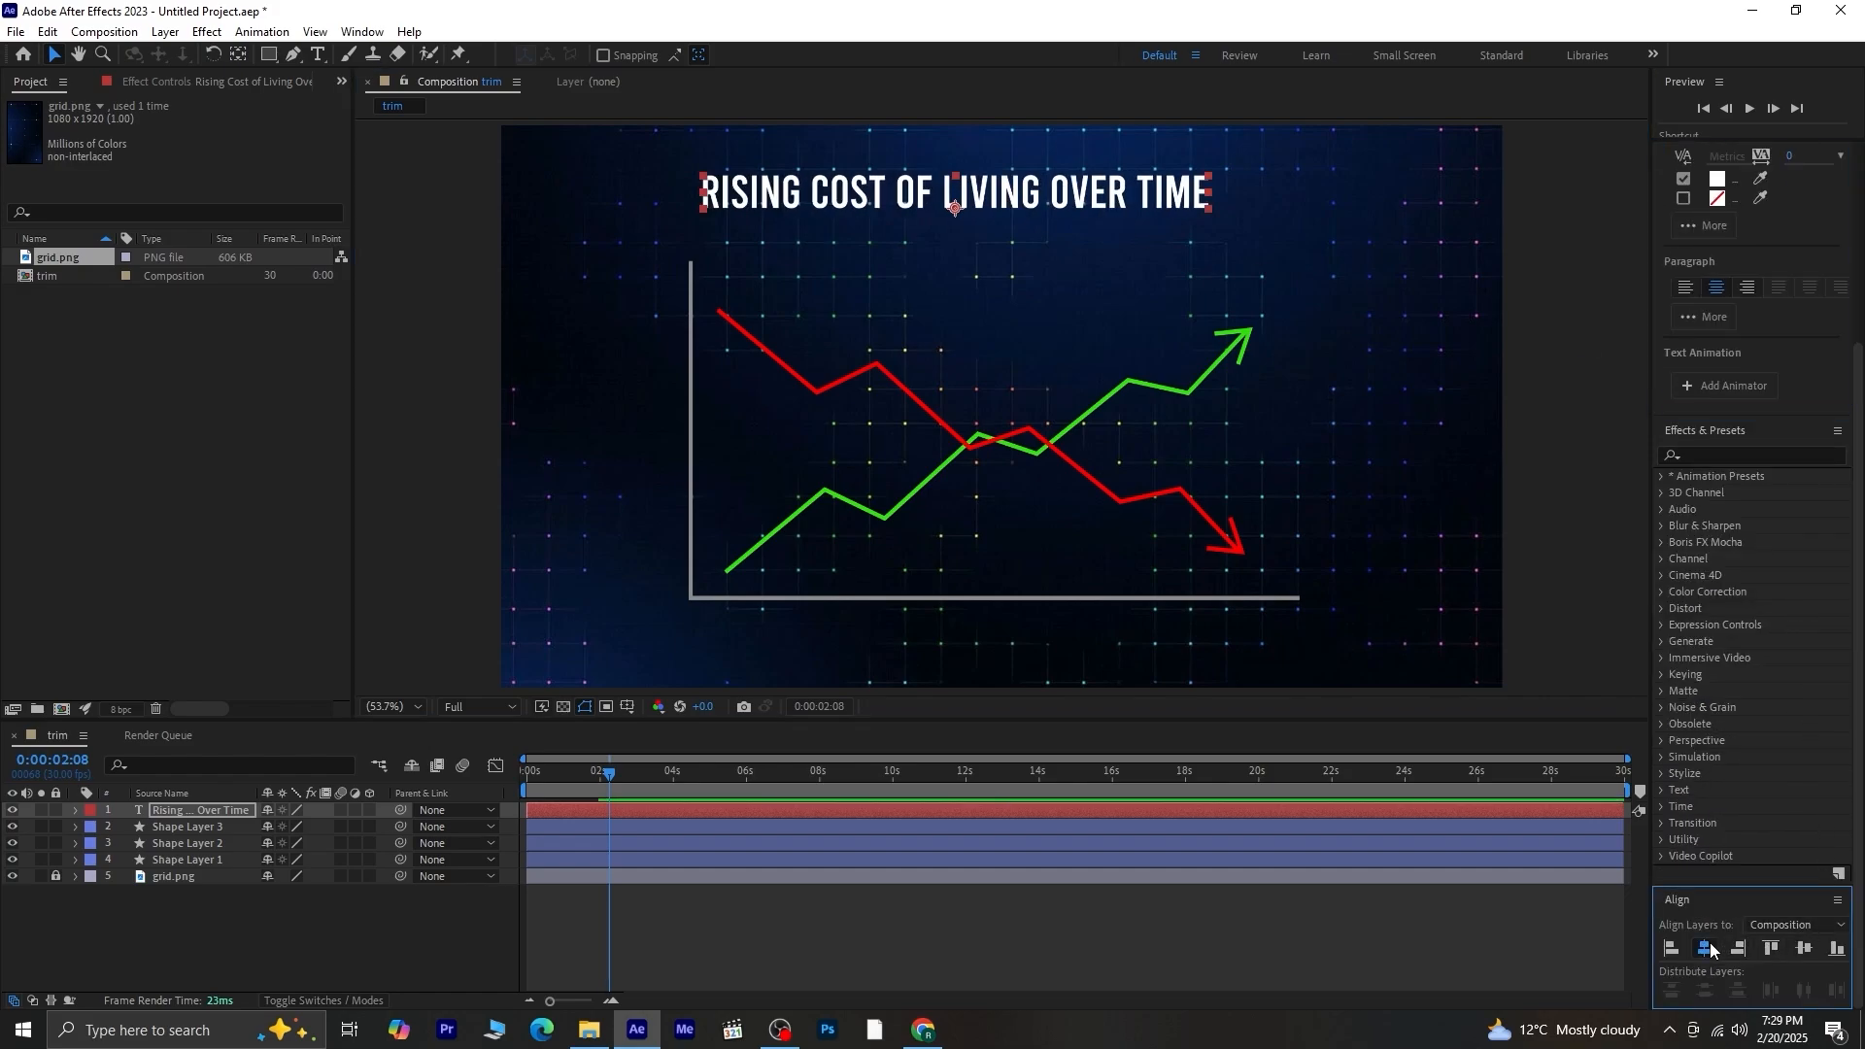
{"action": "key", "text": "Down"}
{"action": "key", "text": "Down"}
{"action": "key", "text": "Down"}
{"action": "key", "text": "Down"}
{"action": "key", "text": "Down"}
{"action": "key", "text": "Down"}
{"action": "key", "text": "Down"}
{"action": "key", "text": "Down"}
{"action": "key", "text": "Down"}
{"action": "key", "text": "Down"}
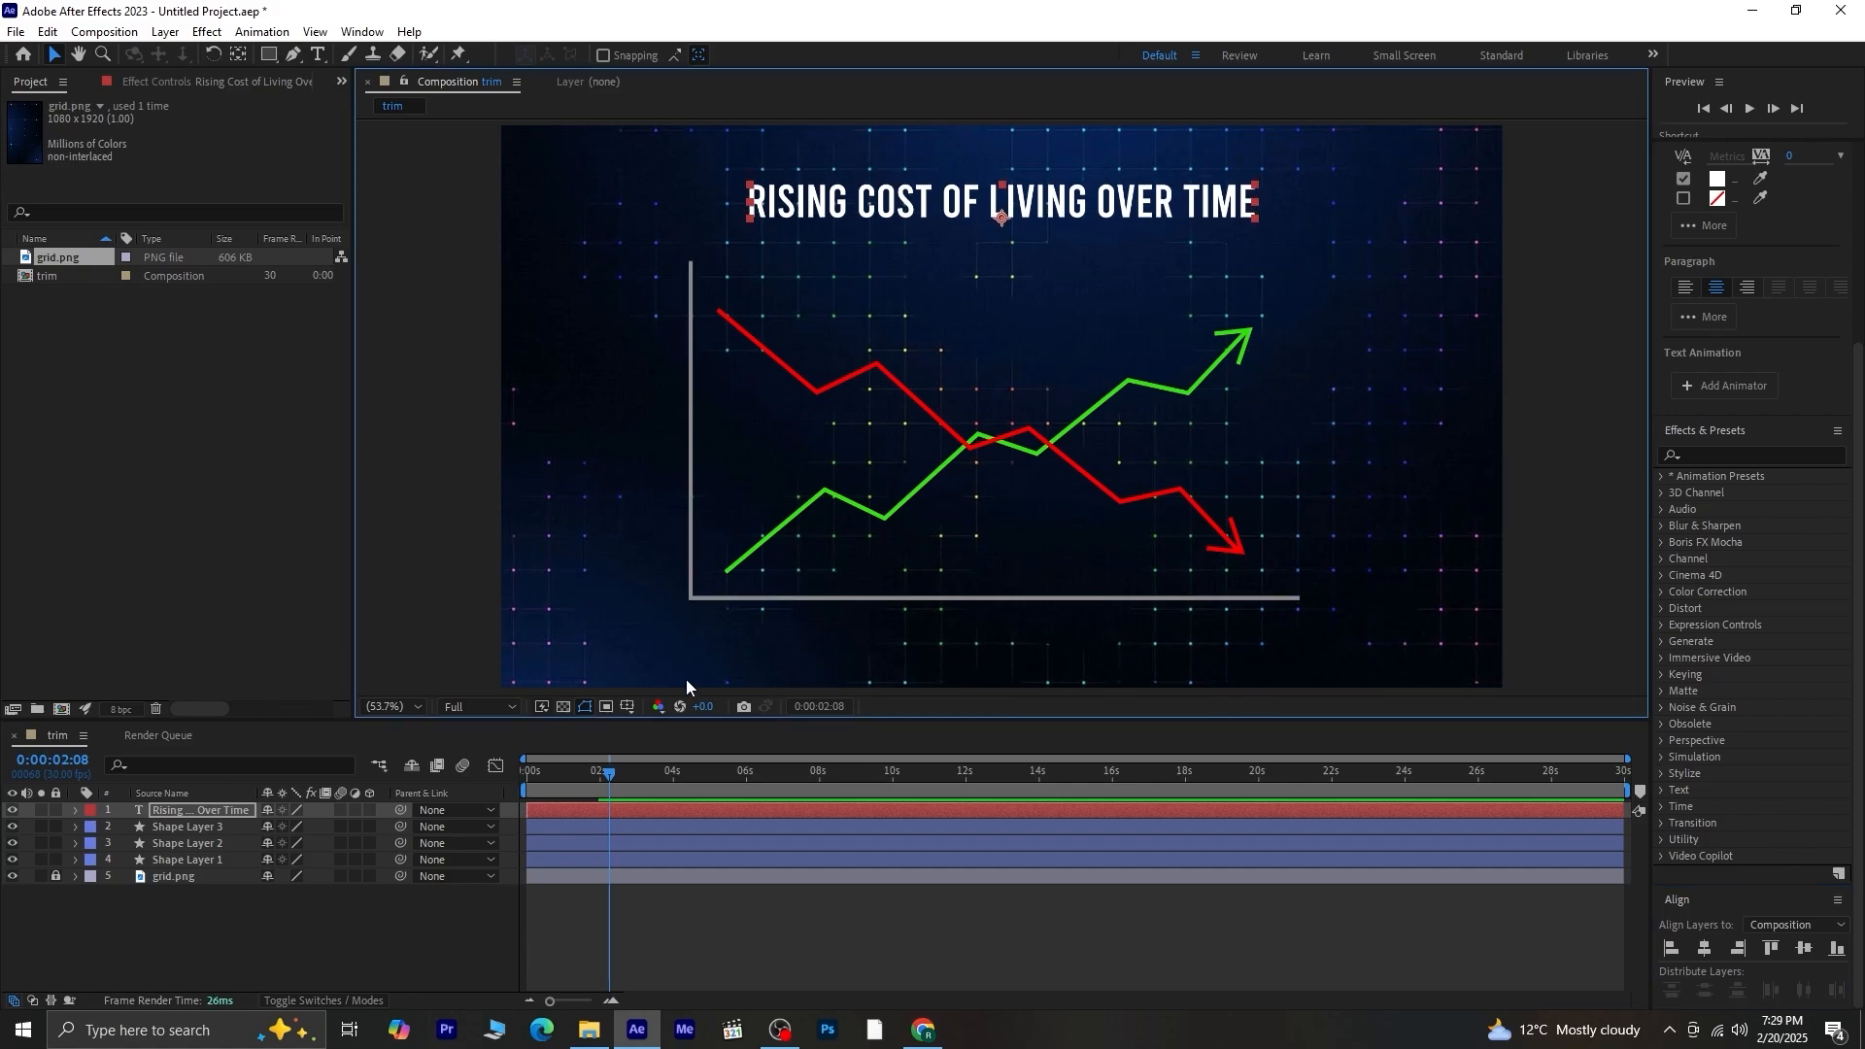
Apply the Typewriter animation preset to the title from the first frame and preview it.
{"action": "left_click_drag", "start_coordinate": [594, 777], "coordinate": [527, 776]}
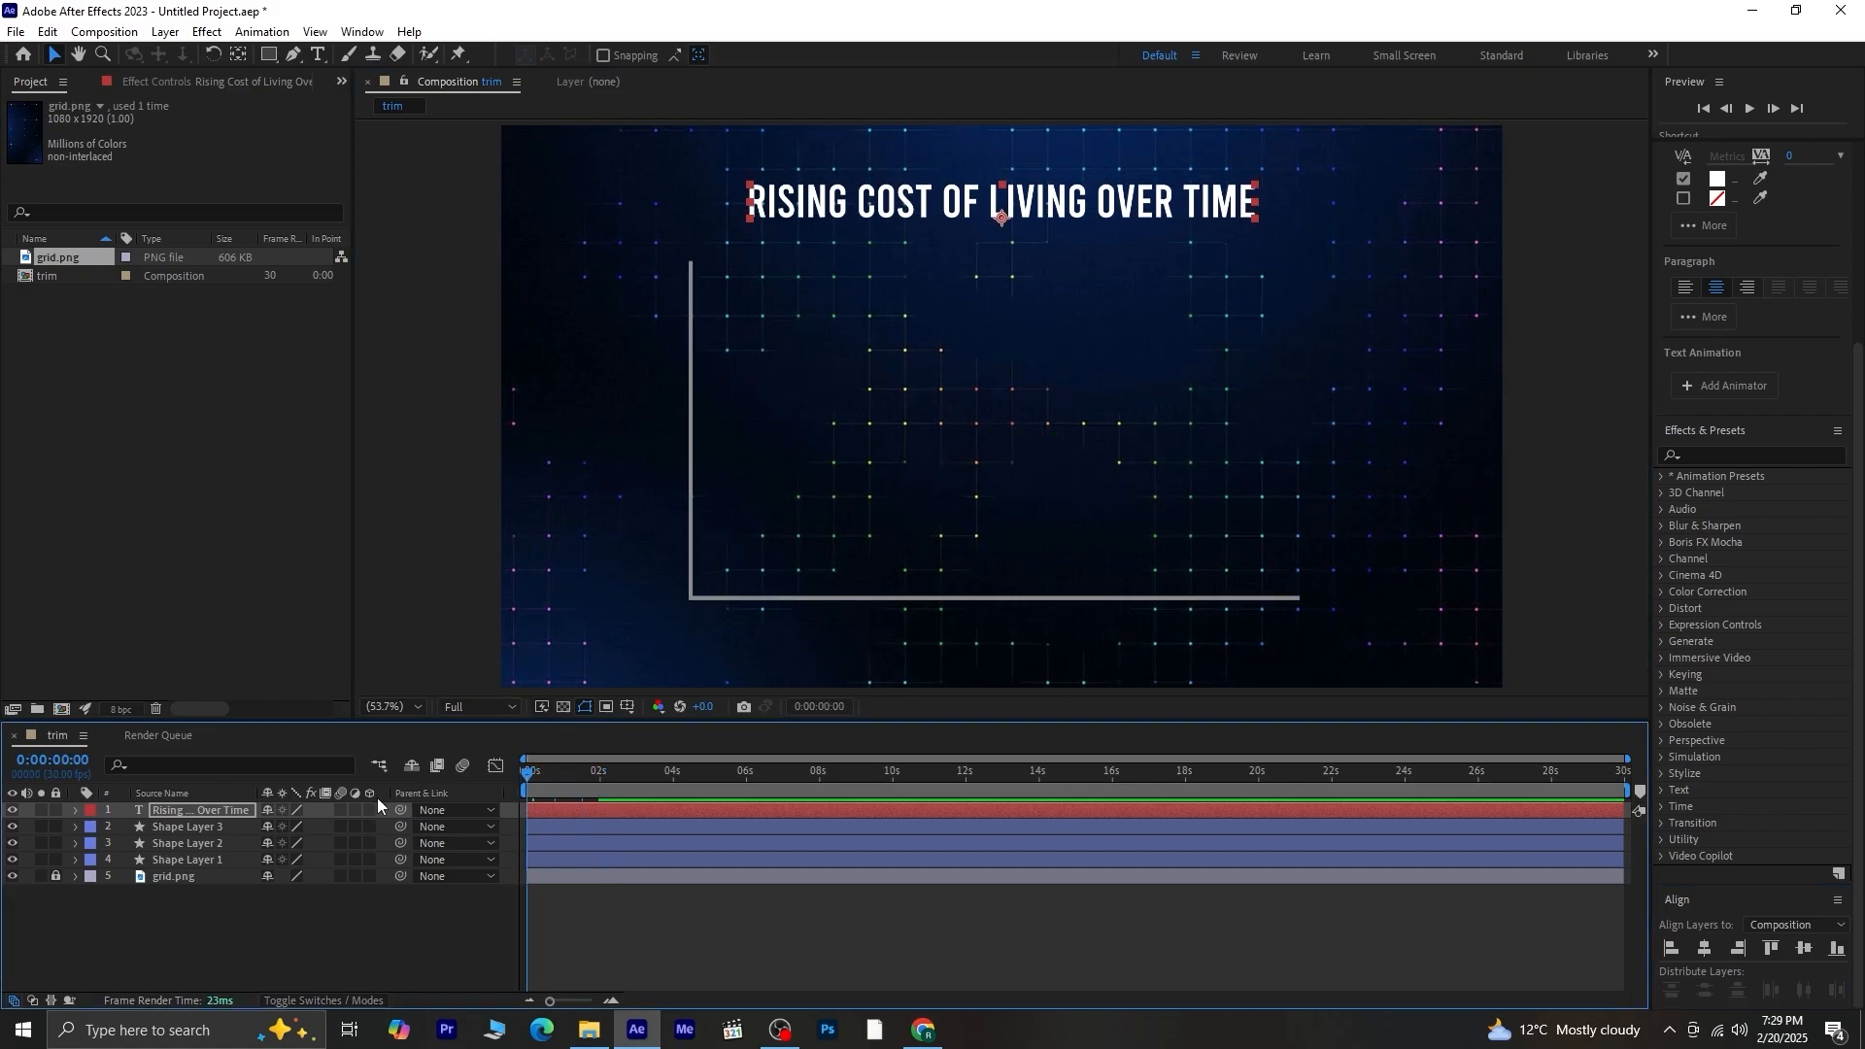
{"action": "left_click", "coordinate": [1803, 451]}
{"action": "type", "text": "tyo"}
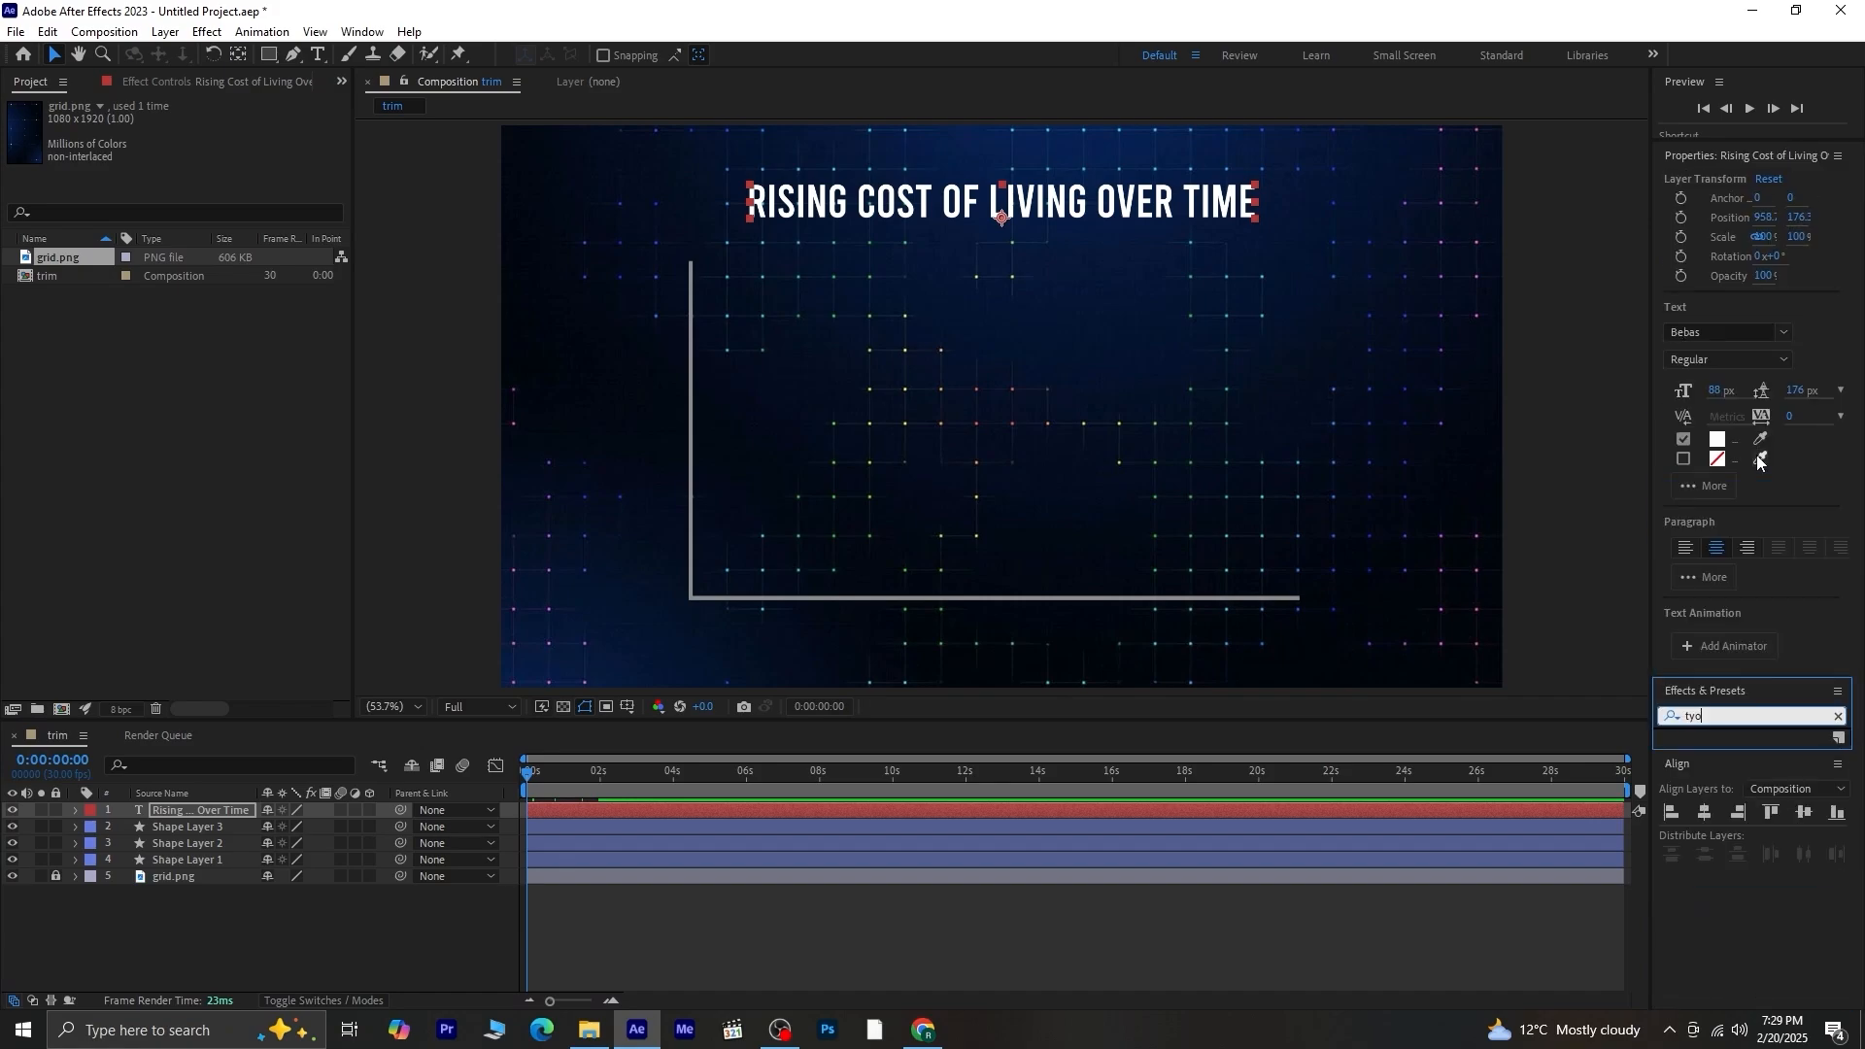
{"action": "key", "text": "BackSpace"}
{"action": "type", "text": "pe"}
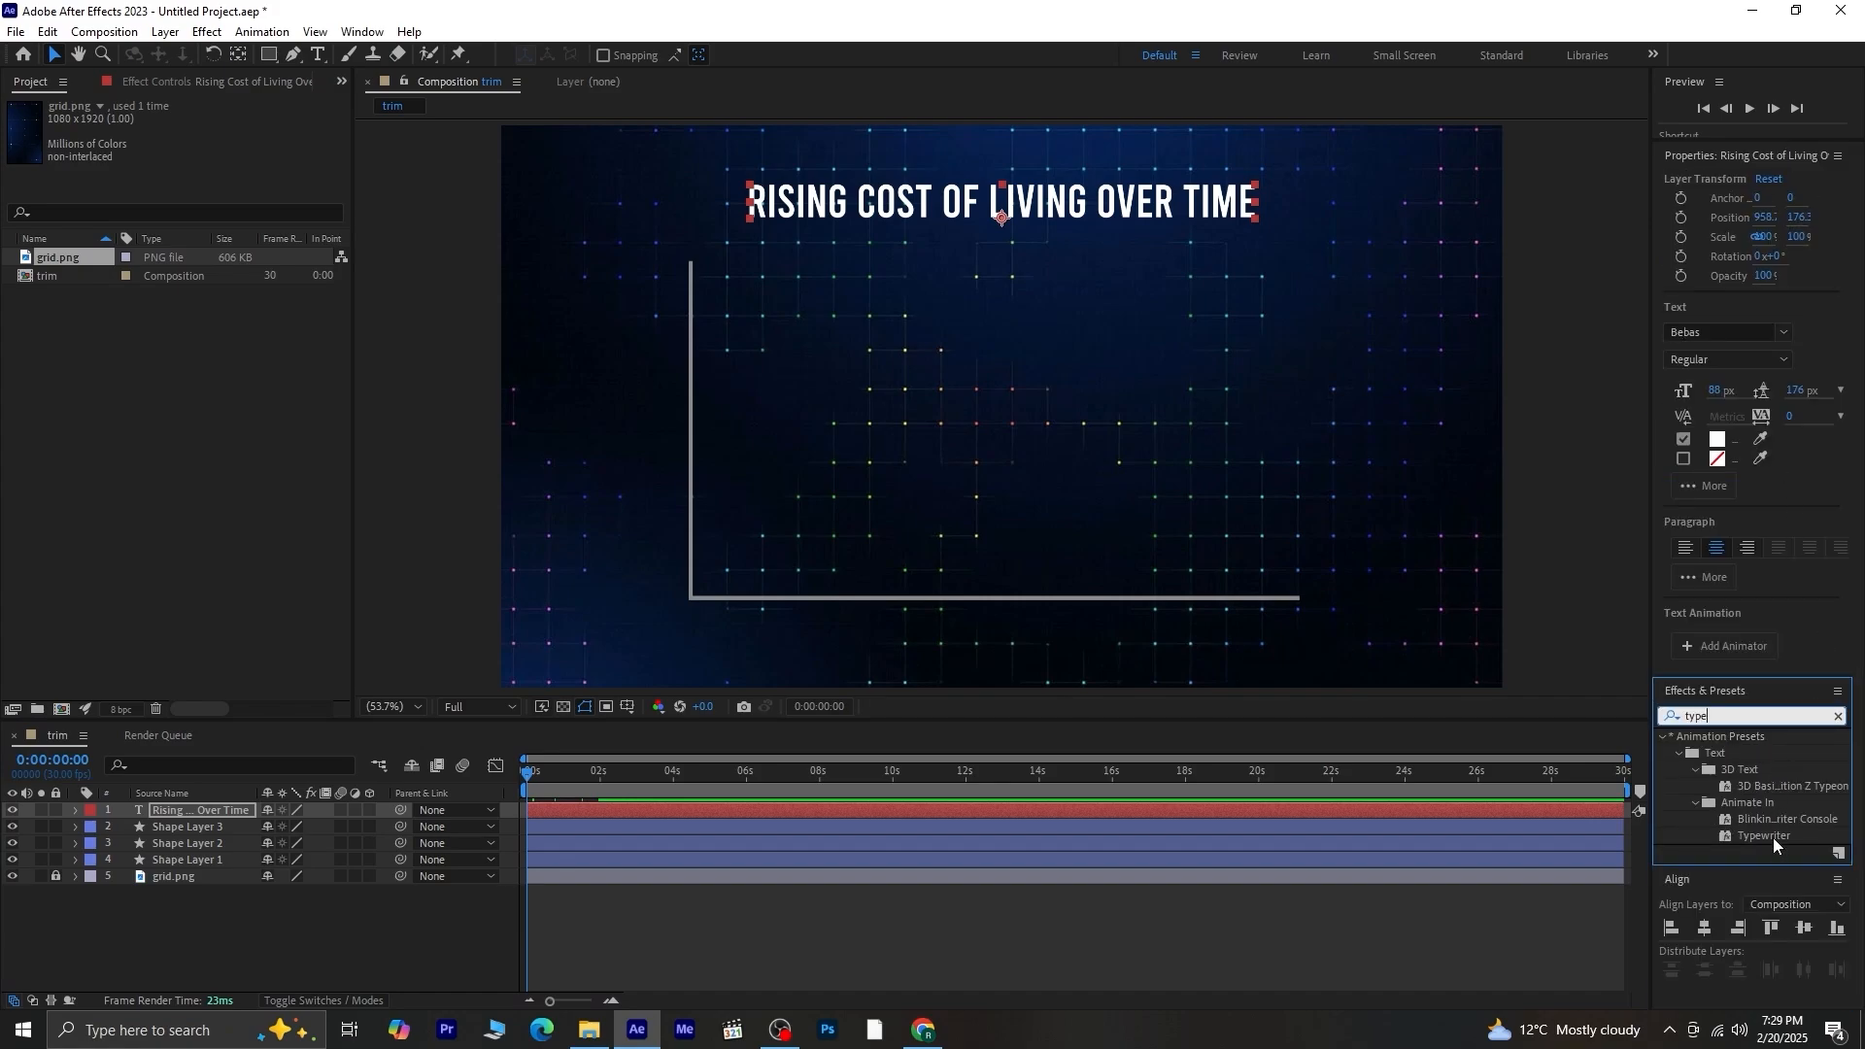
{"action": "double_click", "coordinate": [1768, 833]}
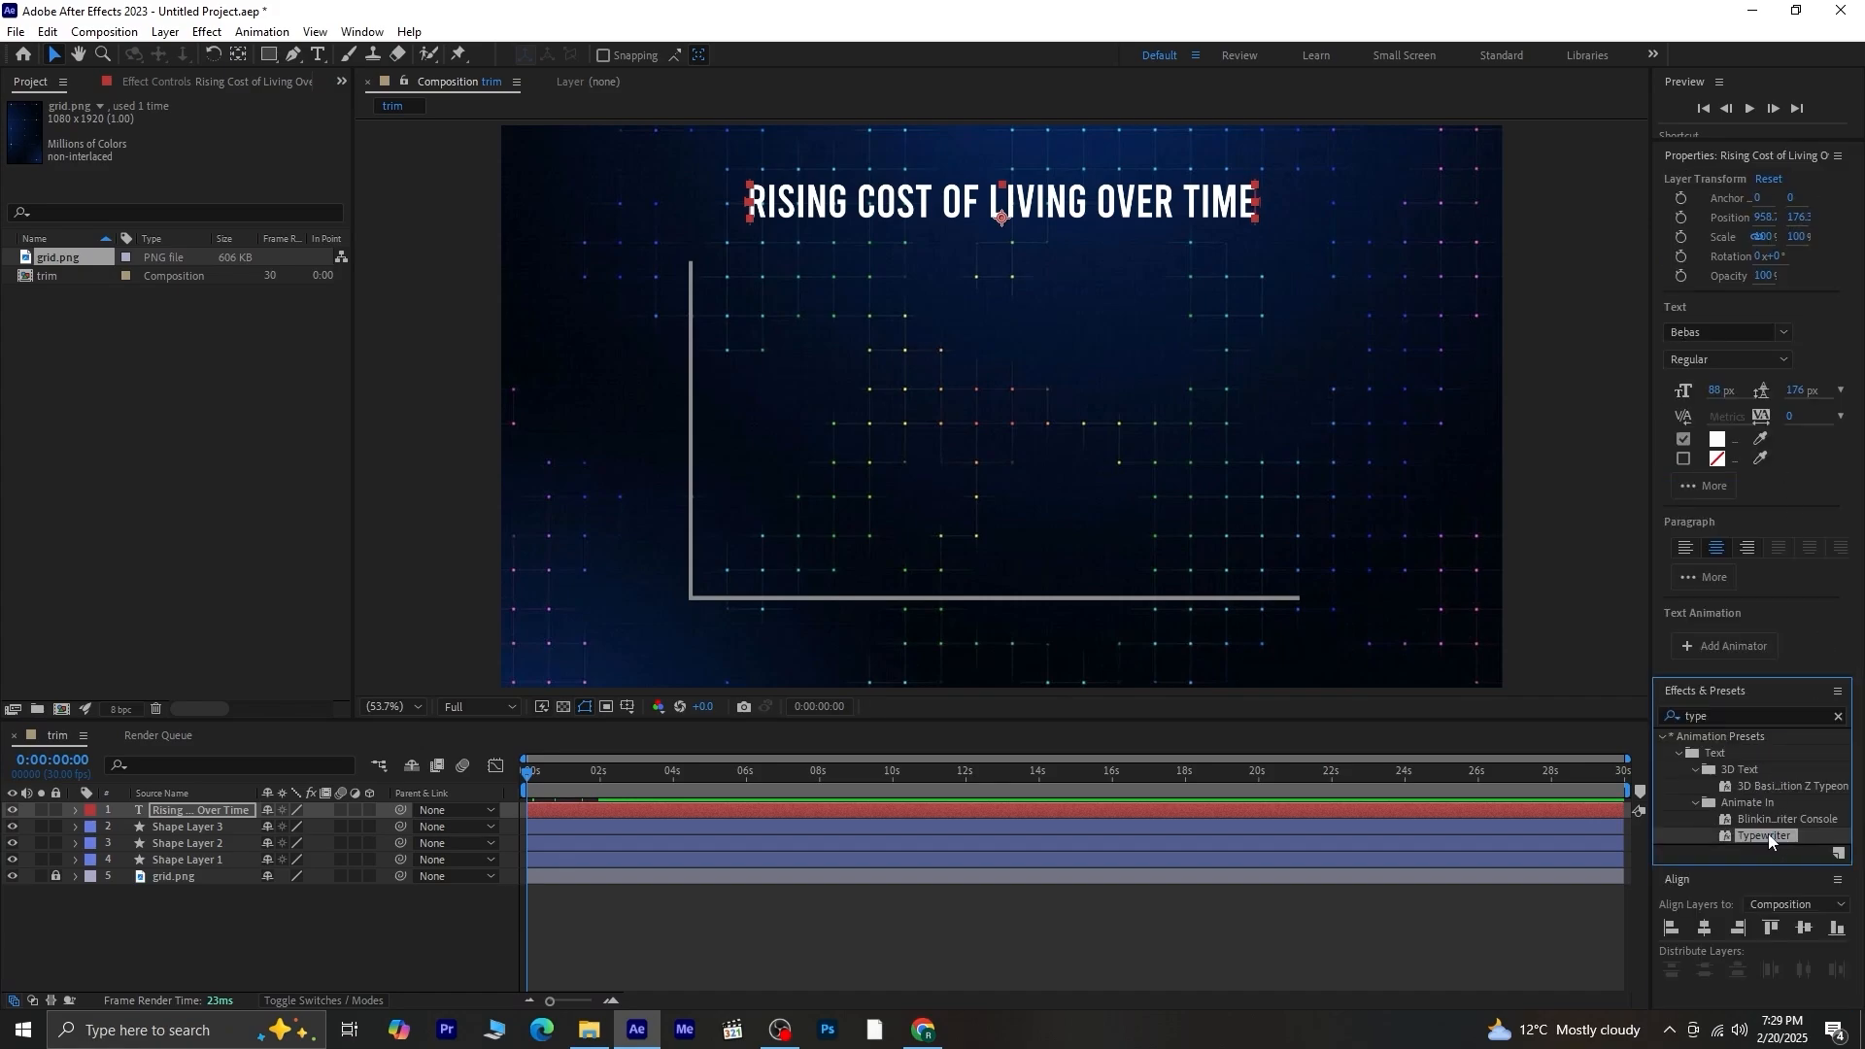
{"action": "key", "text": "space"}
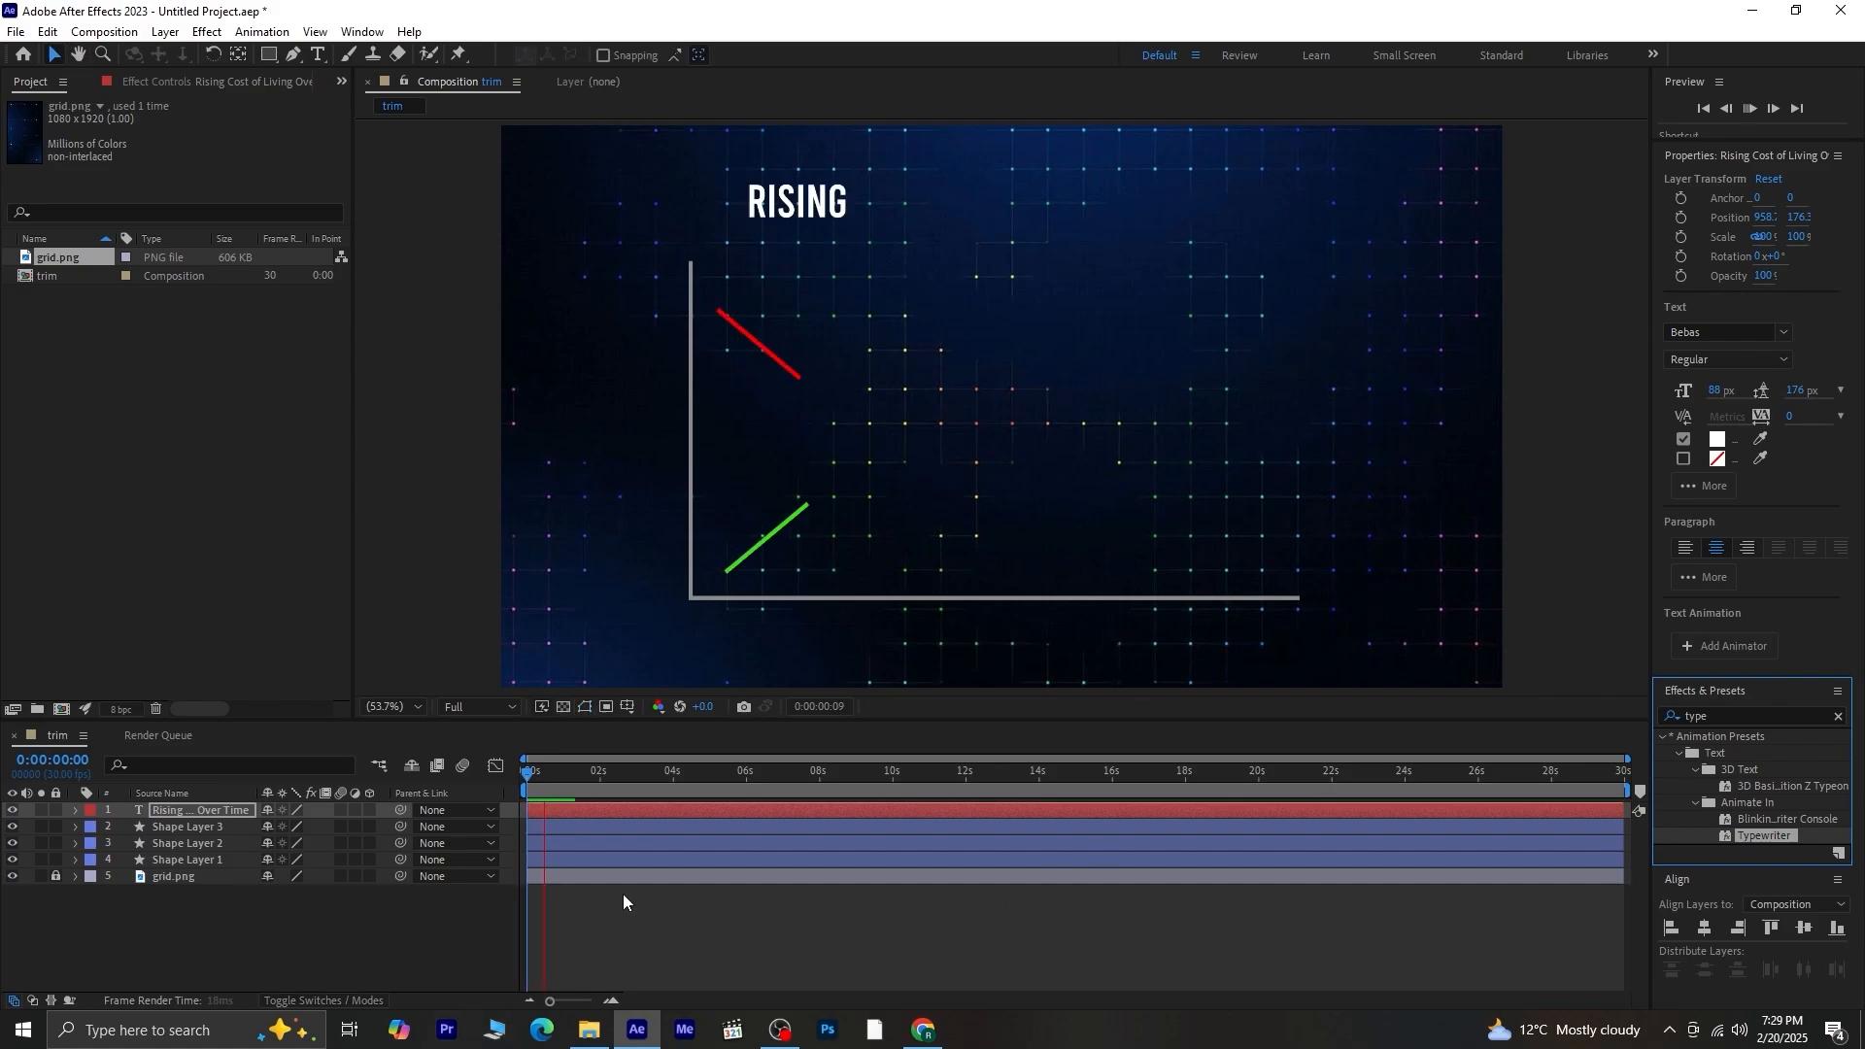
{"action": "key", "text": "space"}
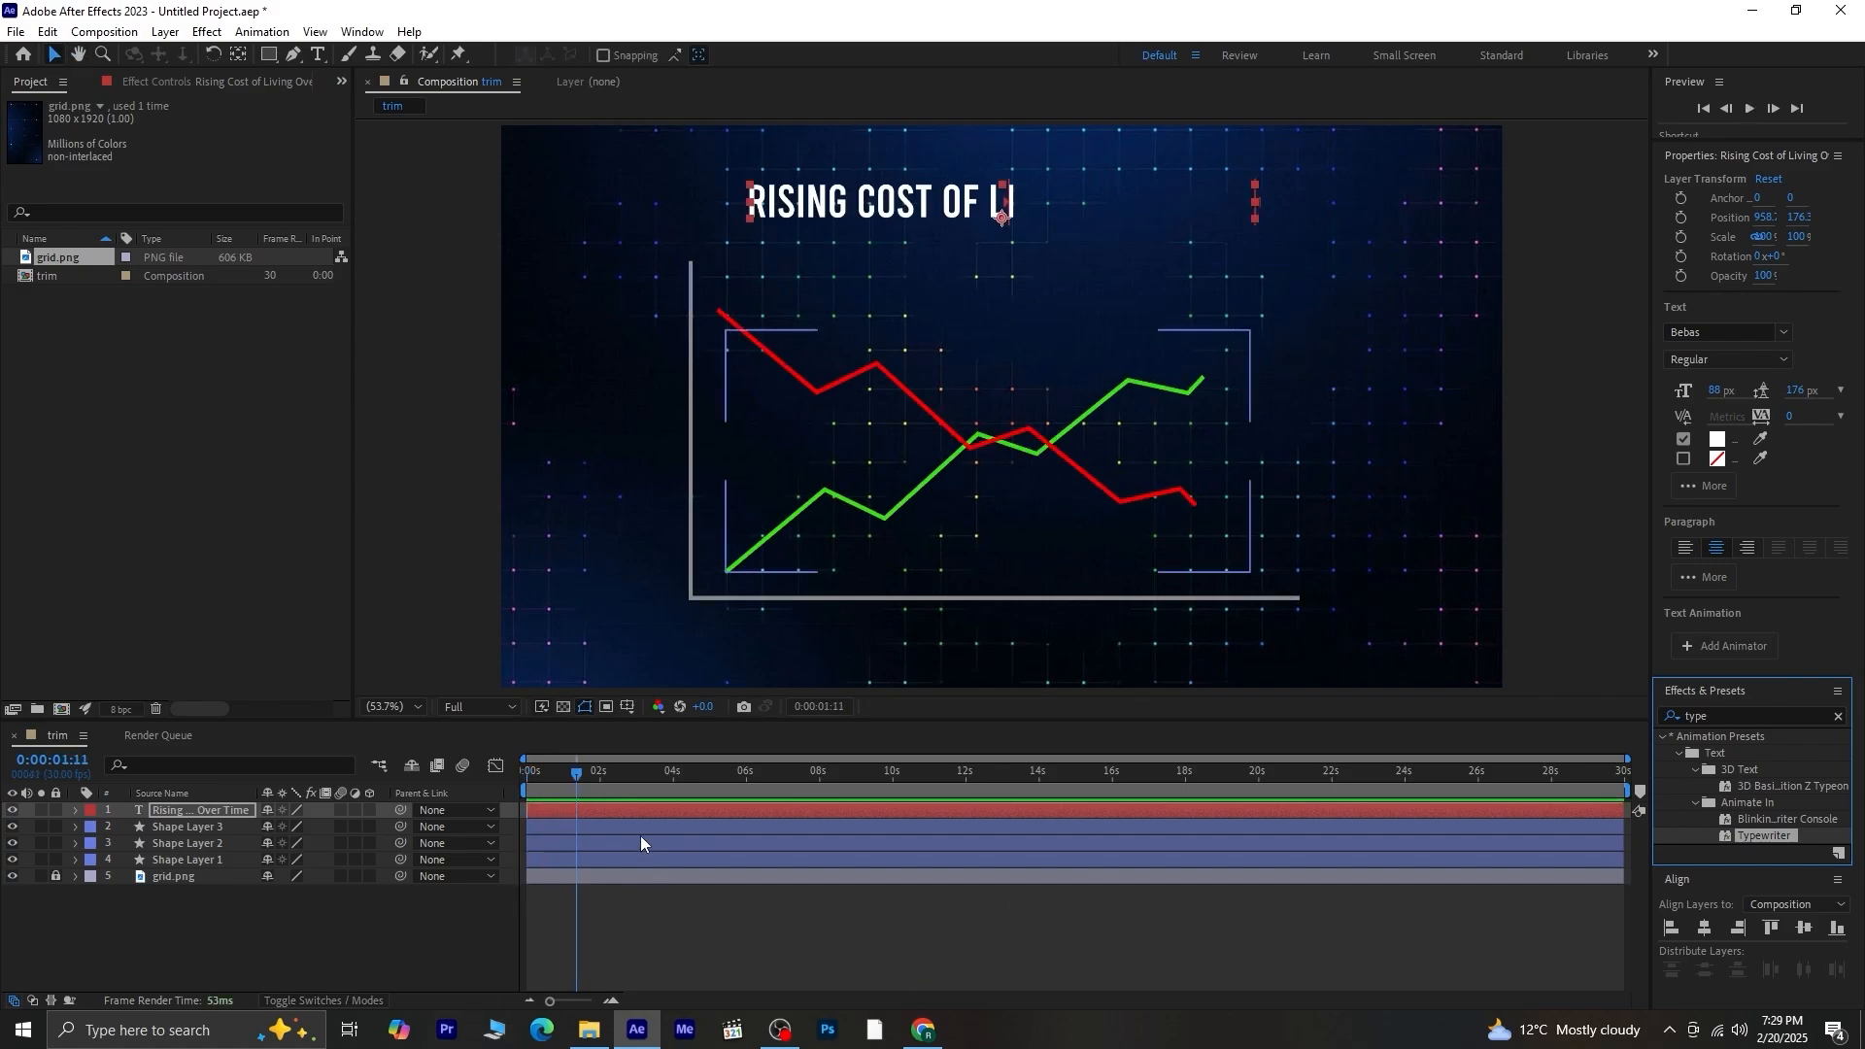
Move the title's last Range Selector Start keyframe earlier to about 1.3 seconds and preview the typing from the start.
{"action": "left_click", "coordinate": [637, 810]}
{"action": "key", "text": "u"}
{"action": "left_click_drag", "start_coordinate": [616, 843], "coordinate": [574, 843]}
{"action": "key", "text": "Home"}
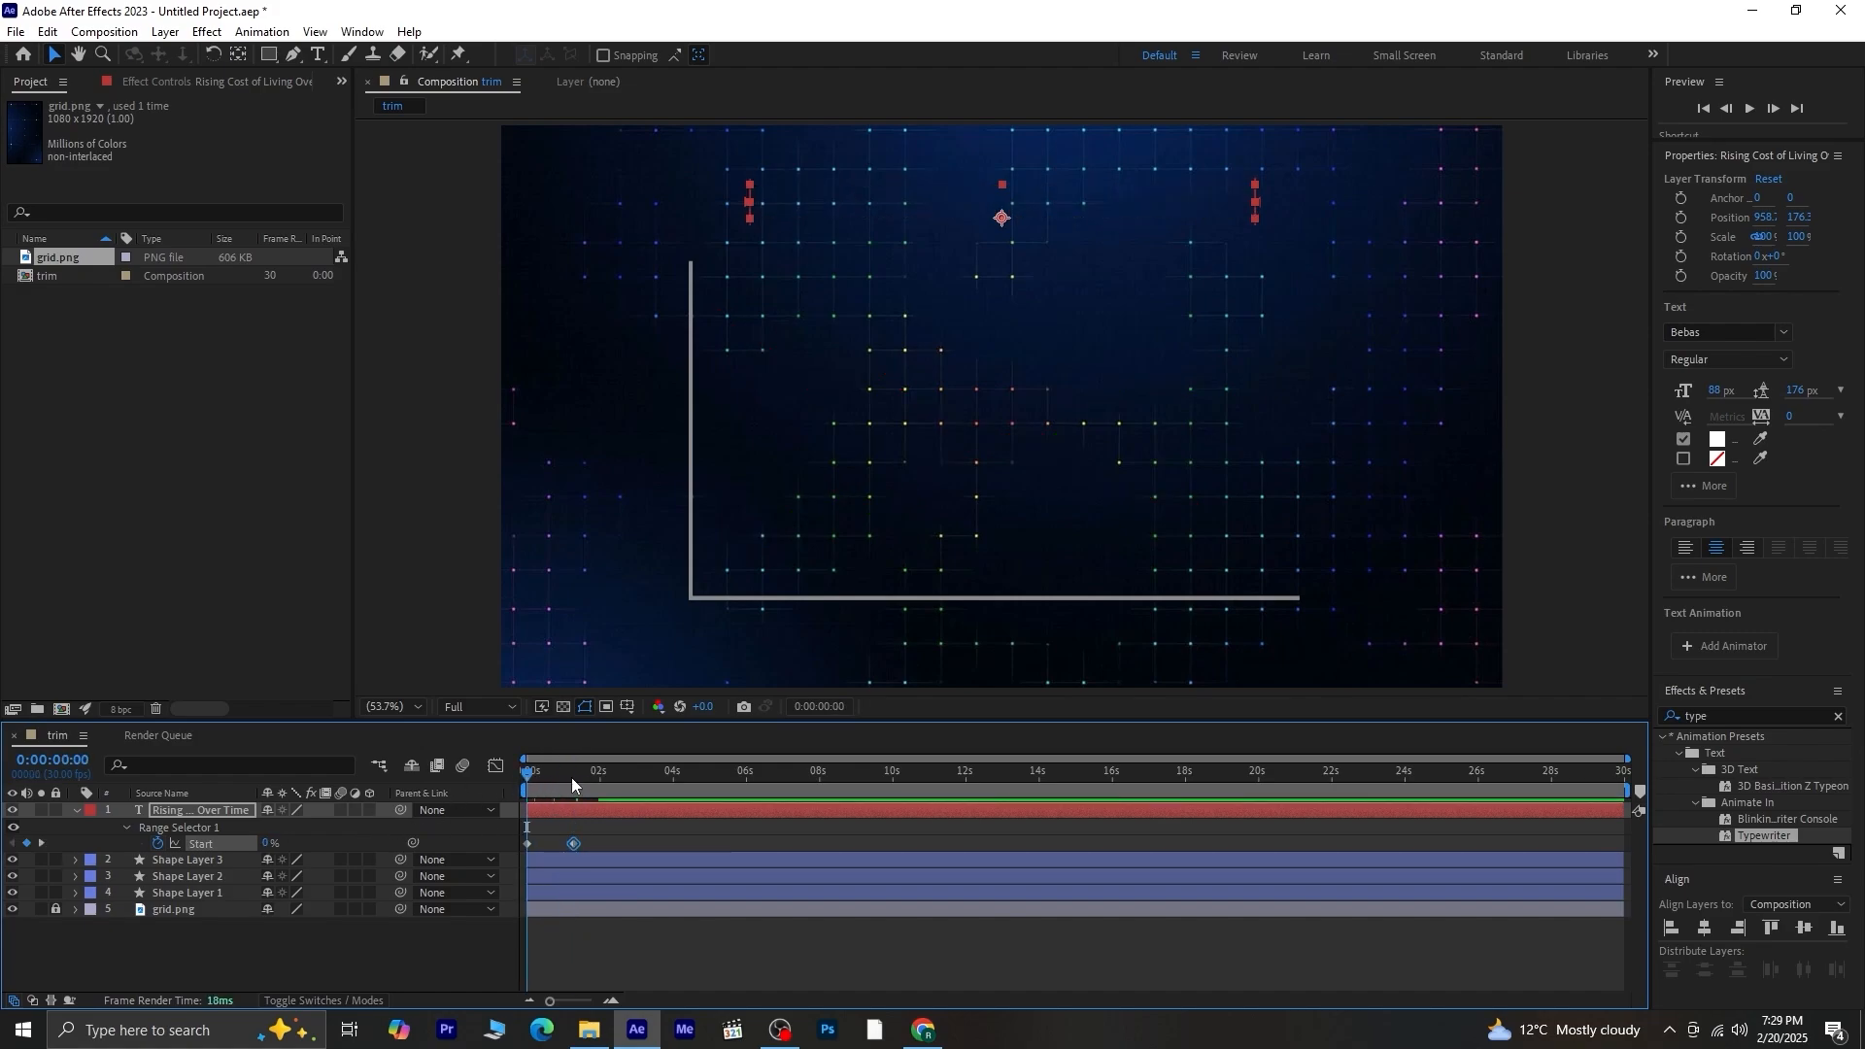
{"action": "key", "text": "space"}
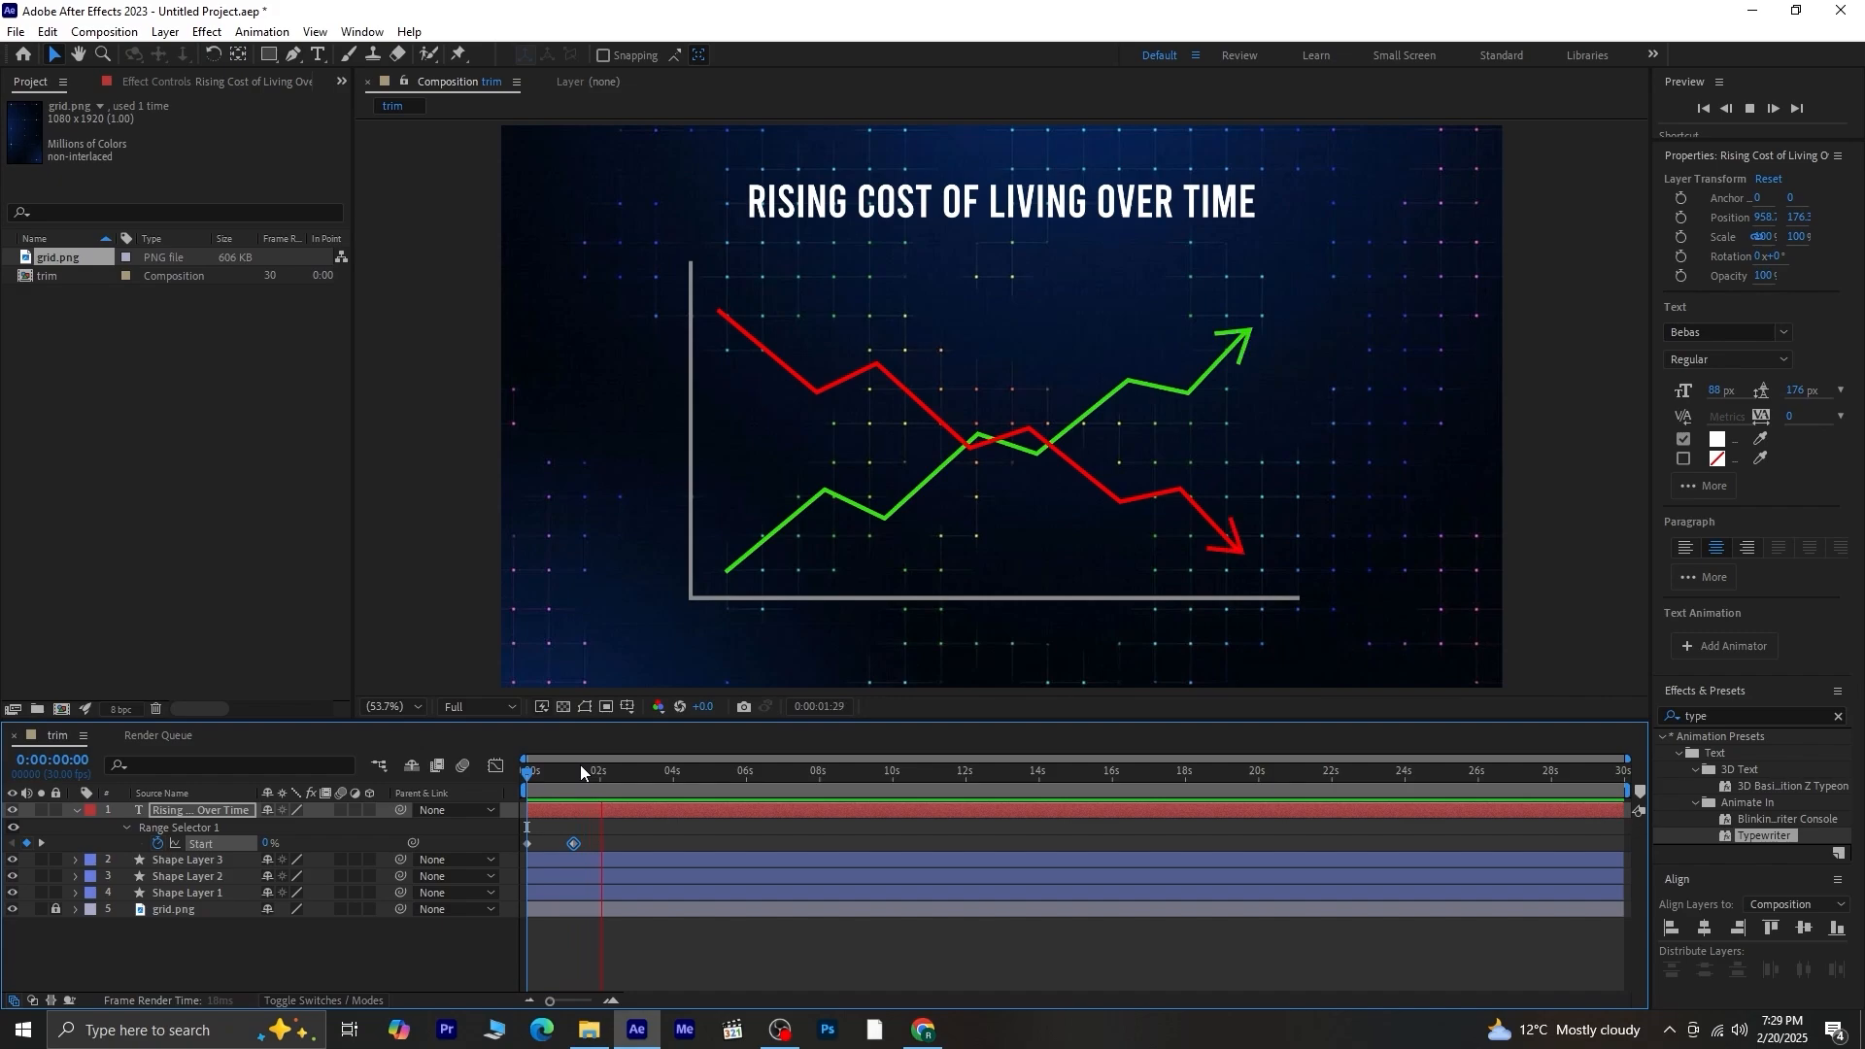
{"action": "key", "text": "space"}
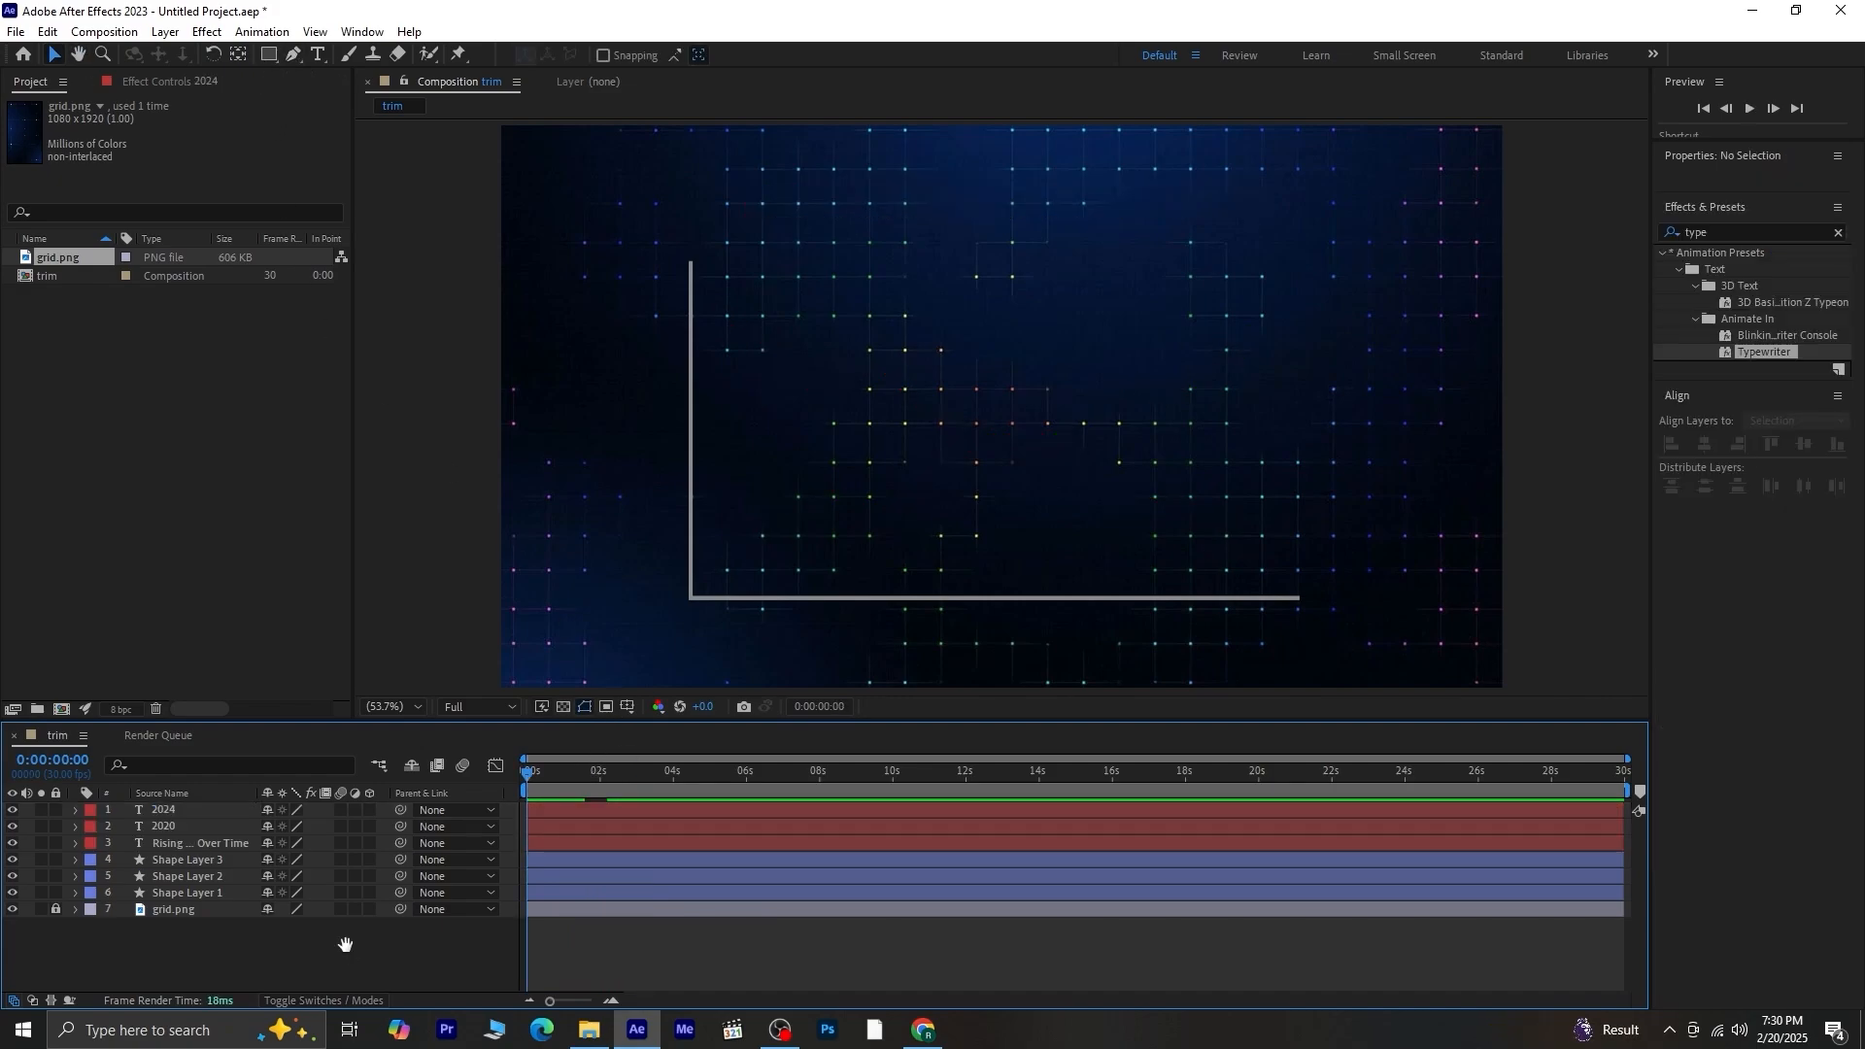
Preview the graph animation with the 2020 and 2024 labels and scrub back near the start.
{"action": "key", "text": "space"}
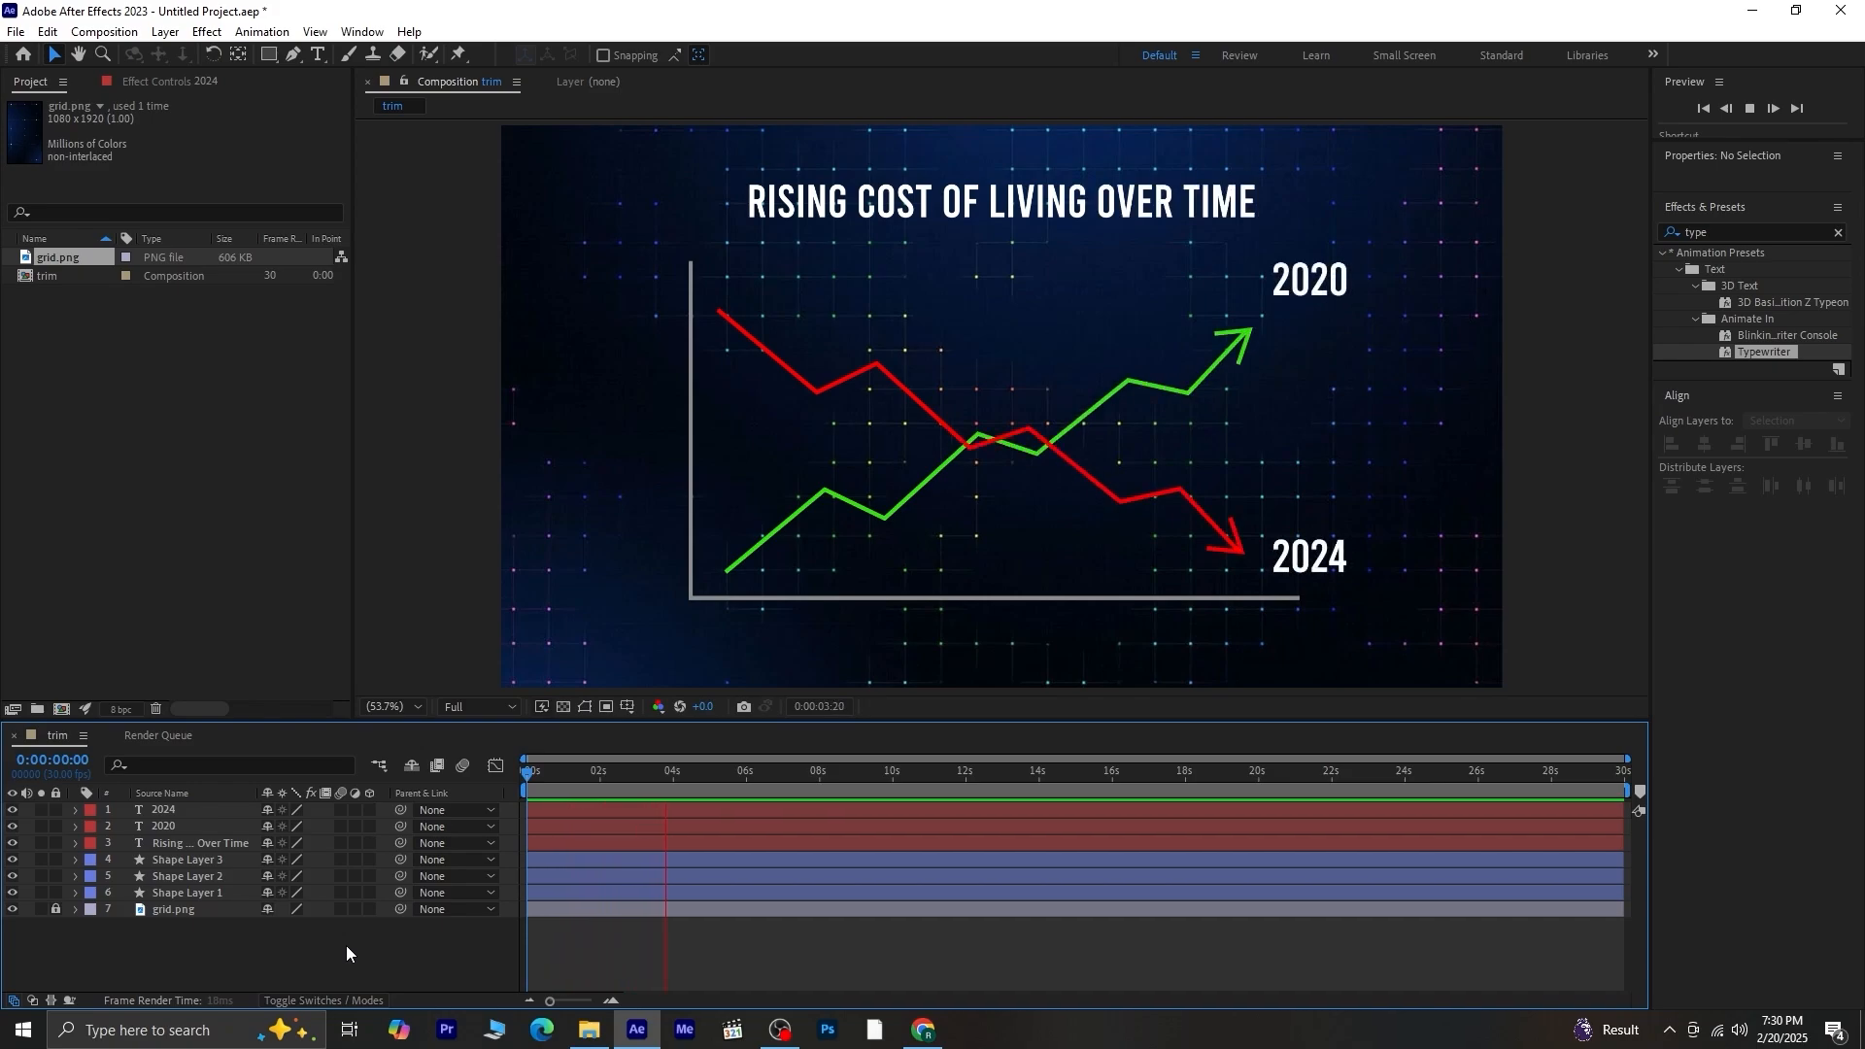
{"action": "key", "text": "space"}
{"action": "left_click_drag", "start_coordinate": [569, 773], "coordinate": [536, 779]}
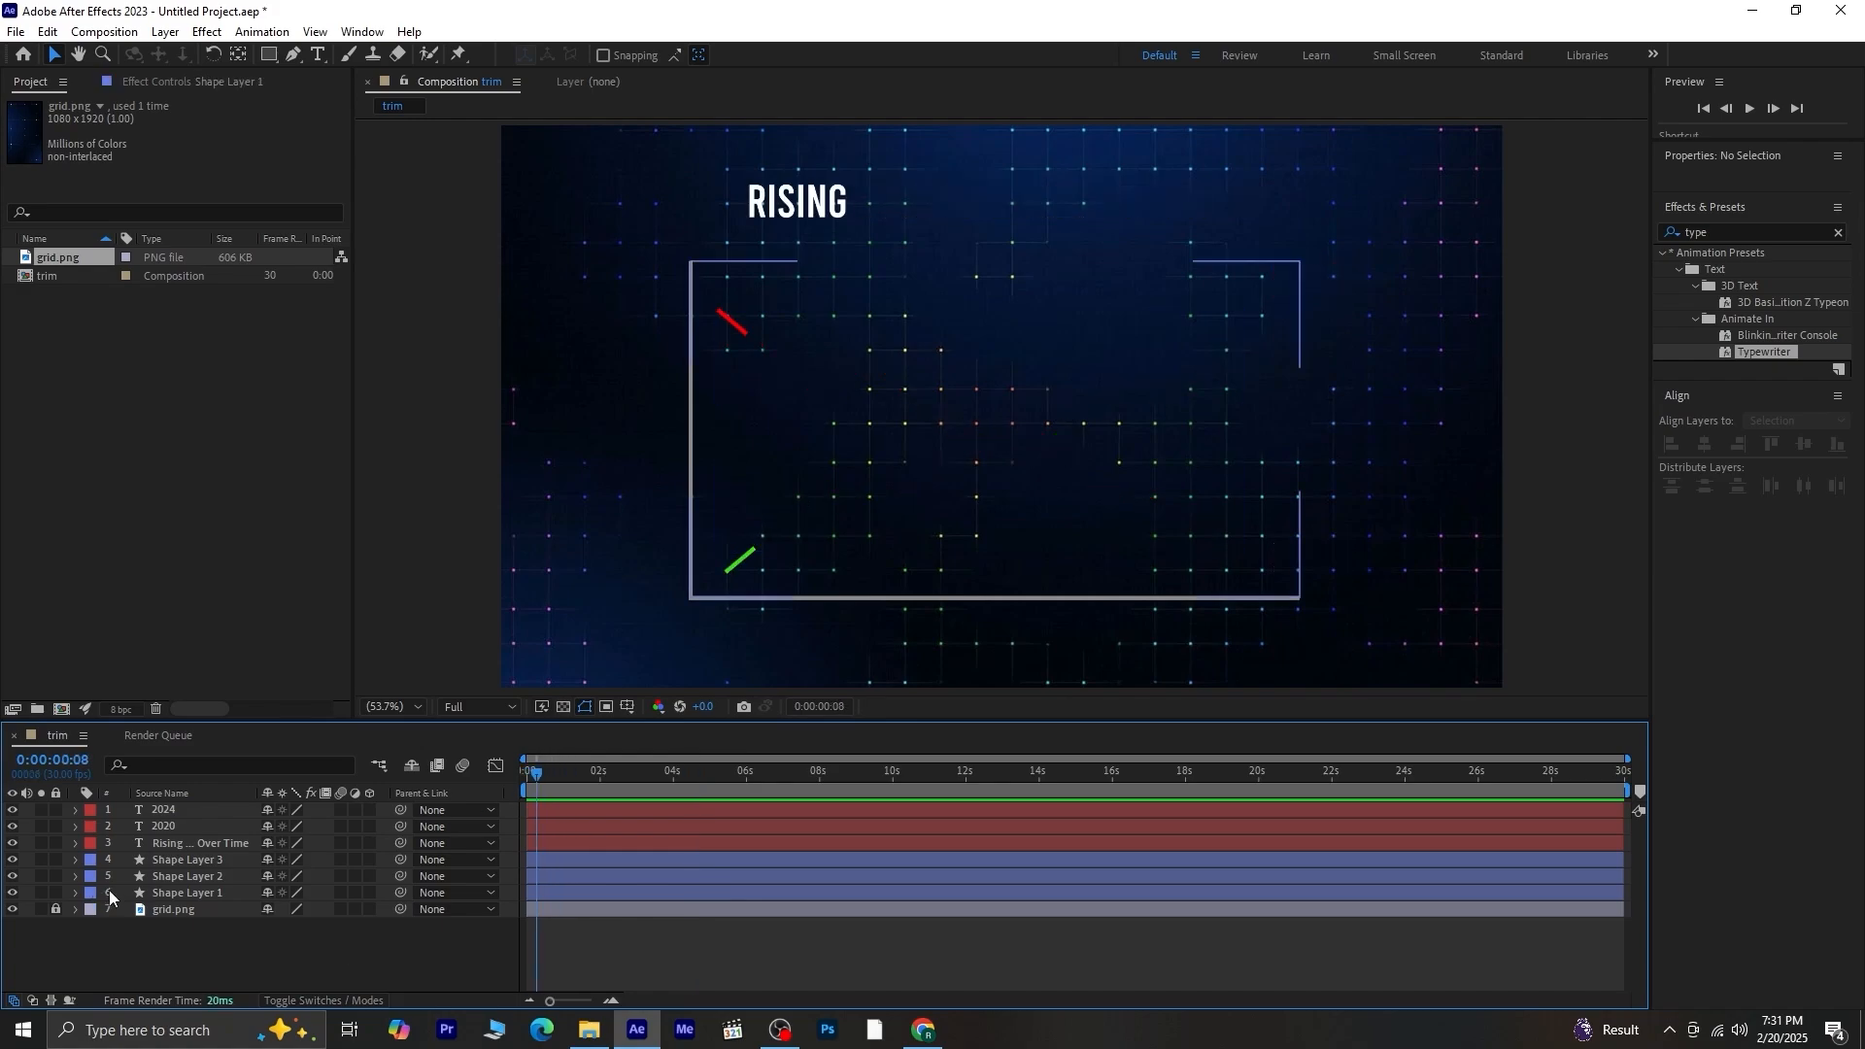
Examine the green line's two Trim Paths End keyframes from the start of the composition.
{"action": "left_click", "coordinate": [189, 877]}
{"action": "key", "text": "u"}
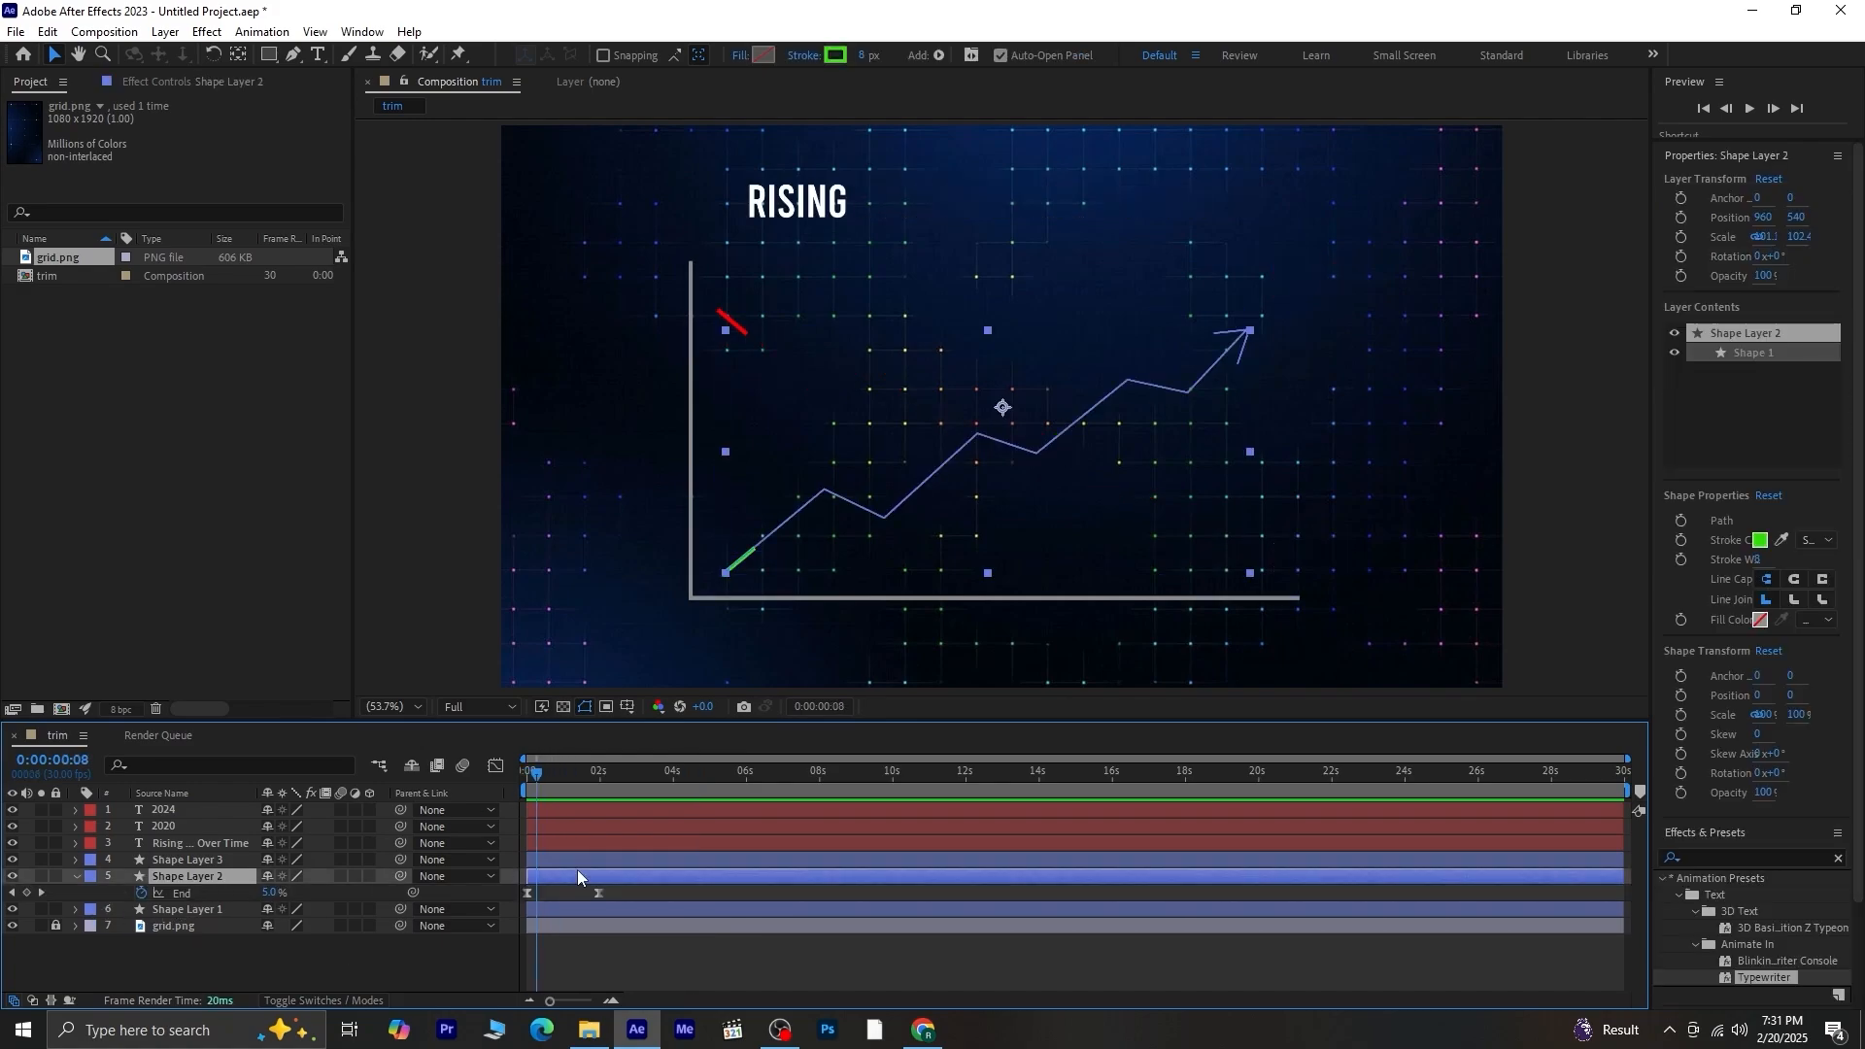
{"action": "left_click_drag", "start_coordinate": [616, 888], "coordinate": [519, 899]}
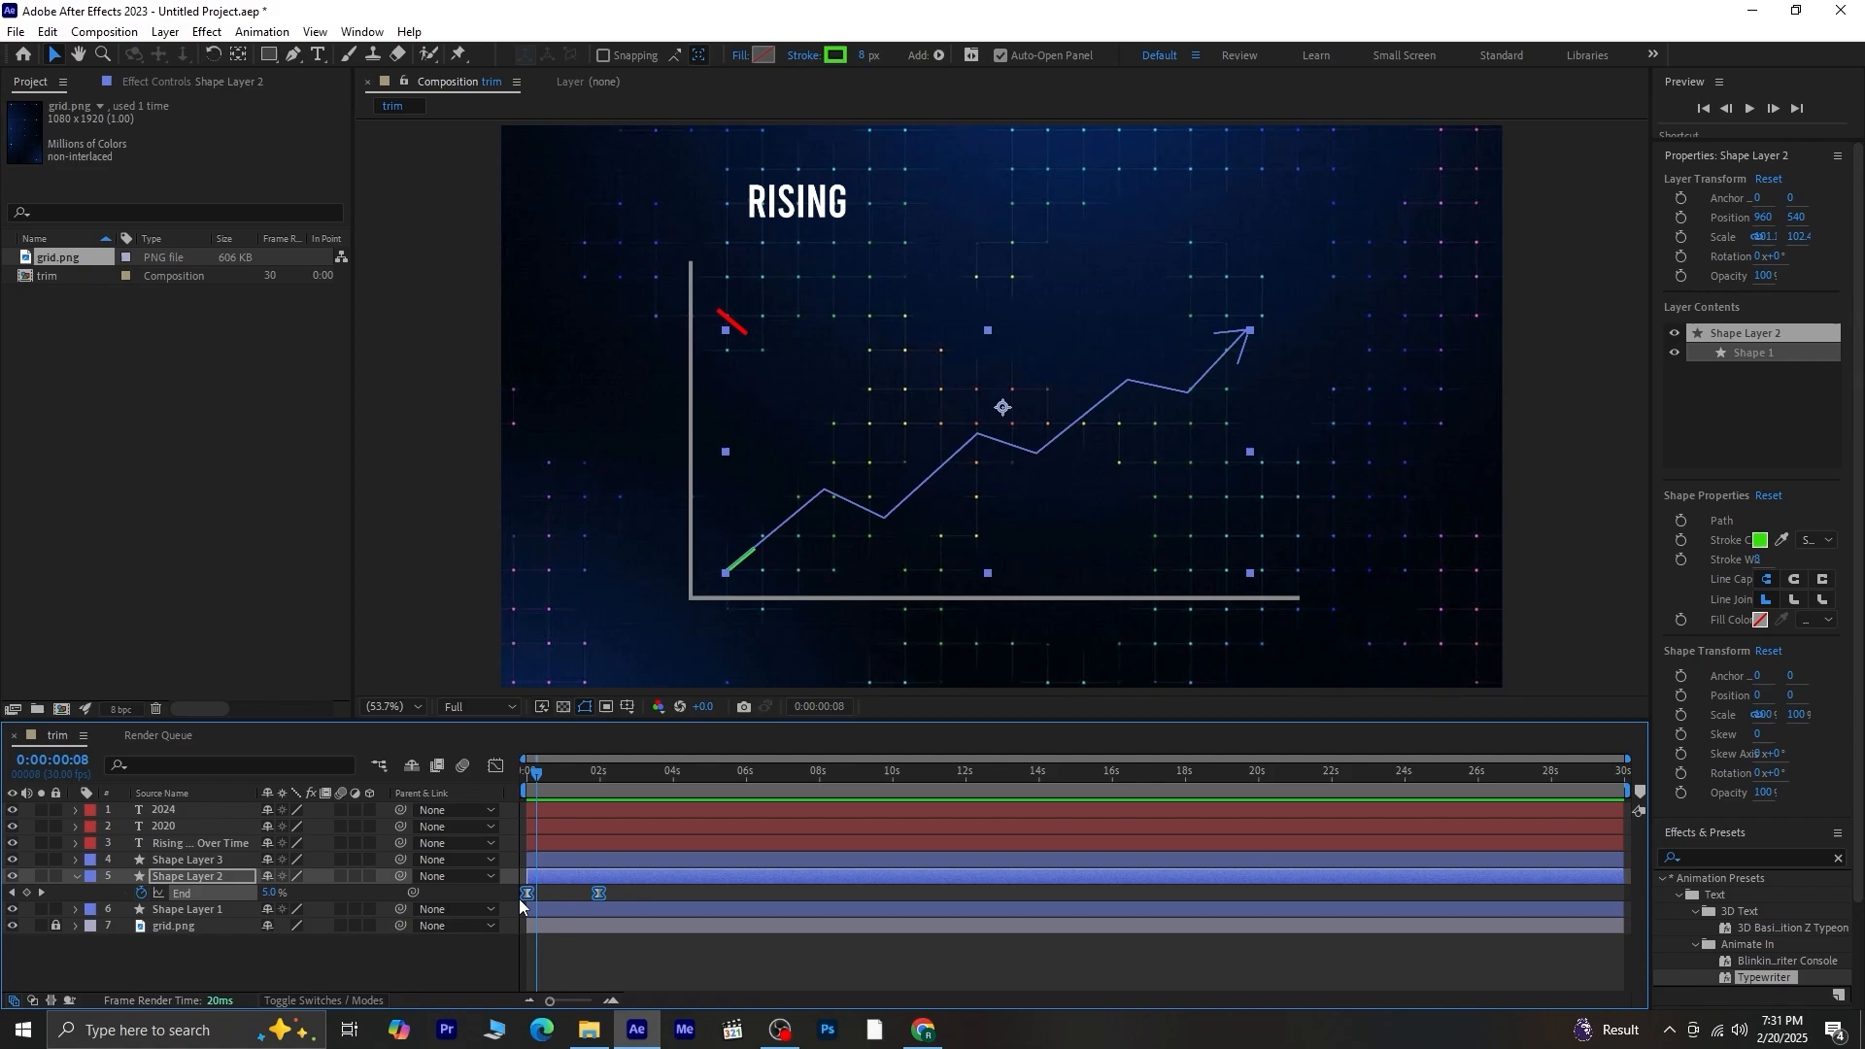
{"action": "key", "text": "Home"}
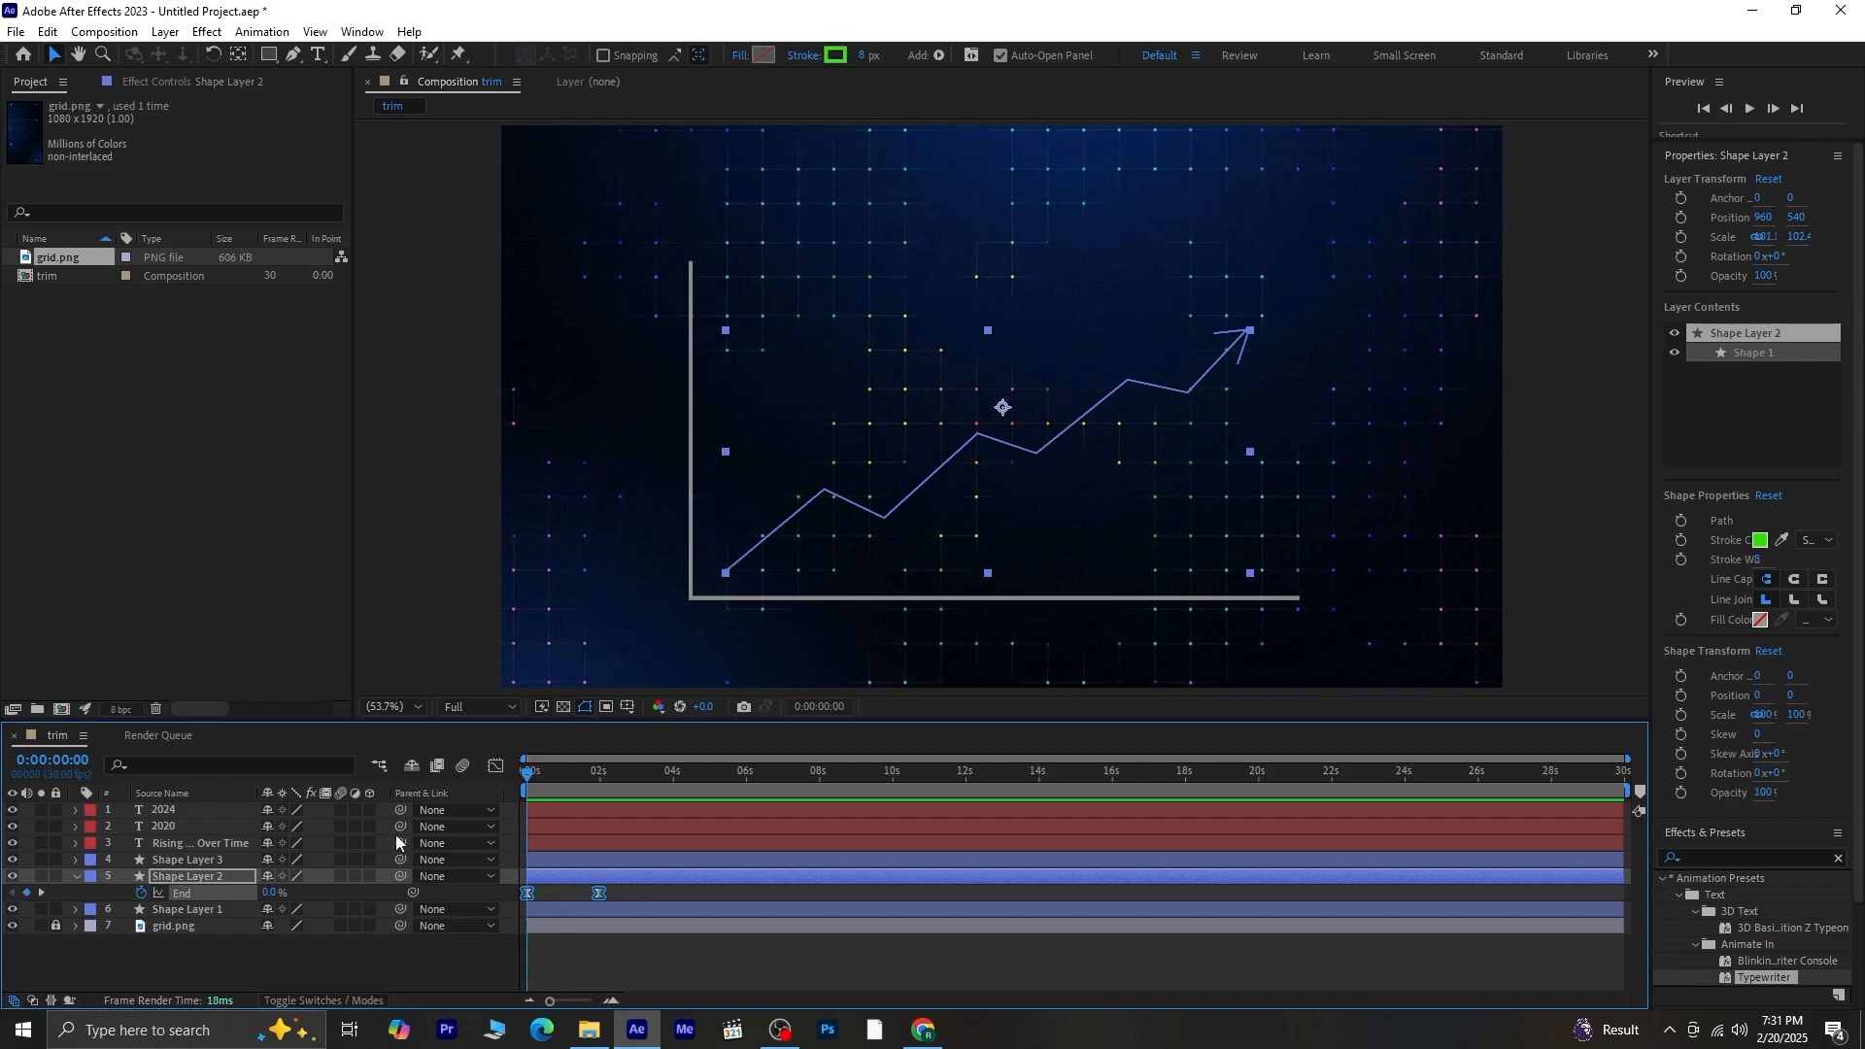
{"action": "left_click", "coordinate": [162, 906]}
{"action": "left_click", "coordinate": [76, 876]}
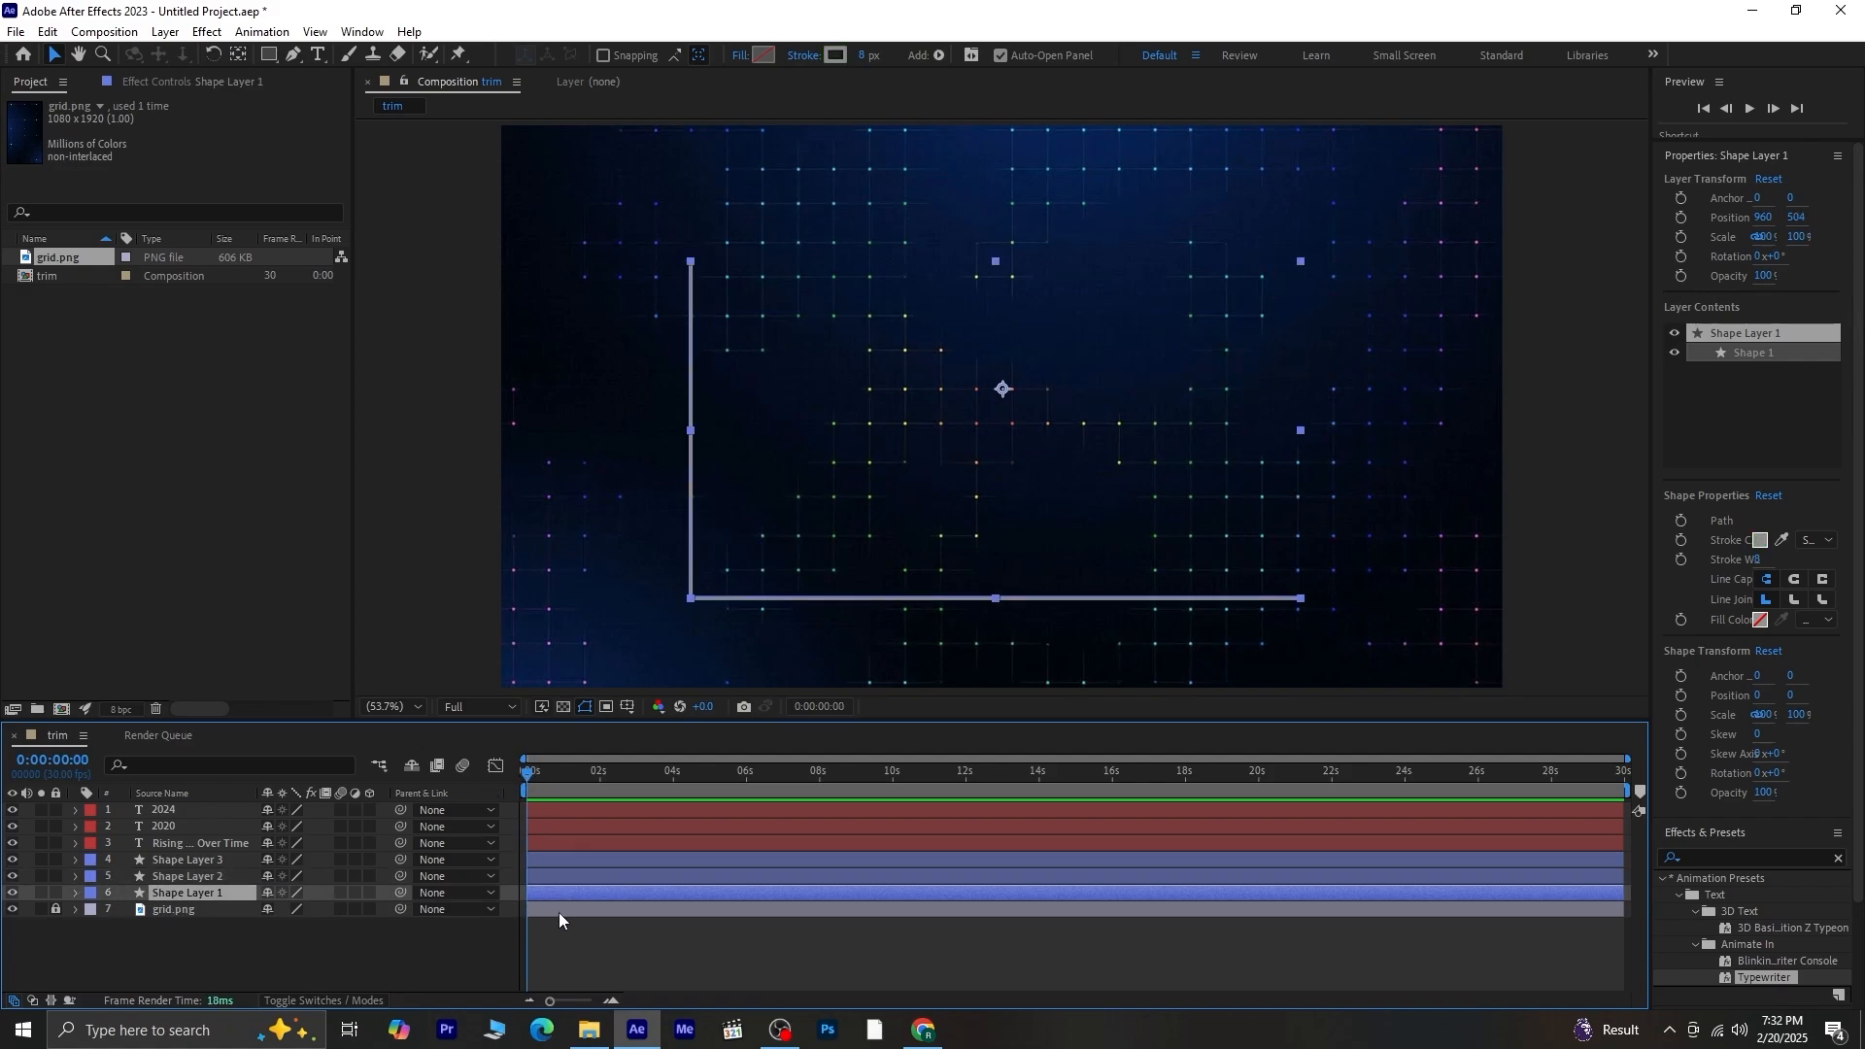
Move the last Trim Paths End keyframe of the graph axes earlier to about 0.7 seconds and preview the animation.
{"action": "key", "text": "u"}
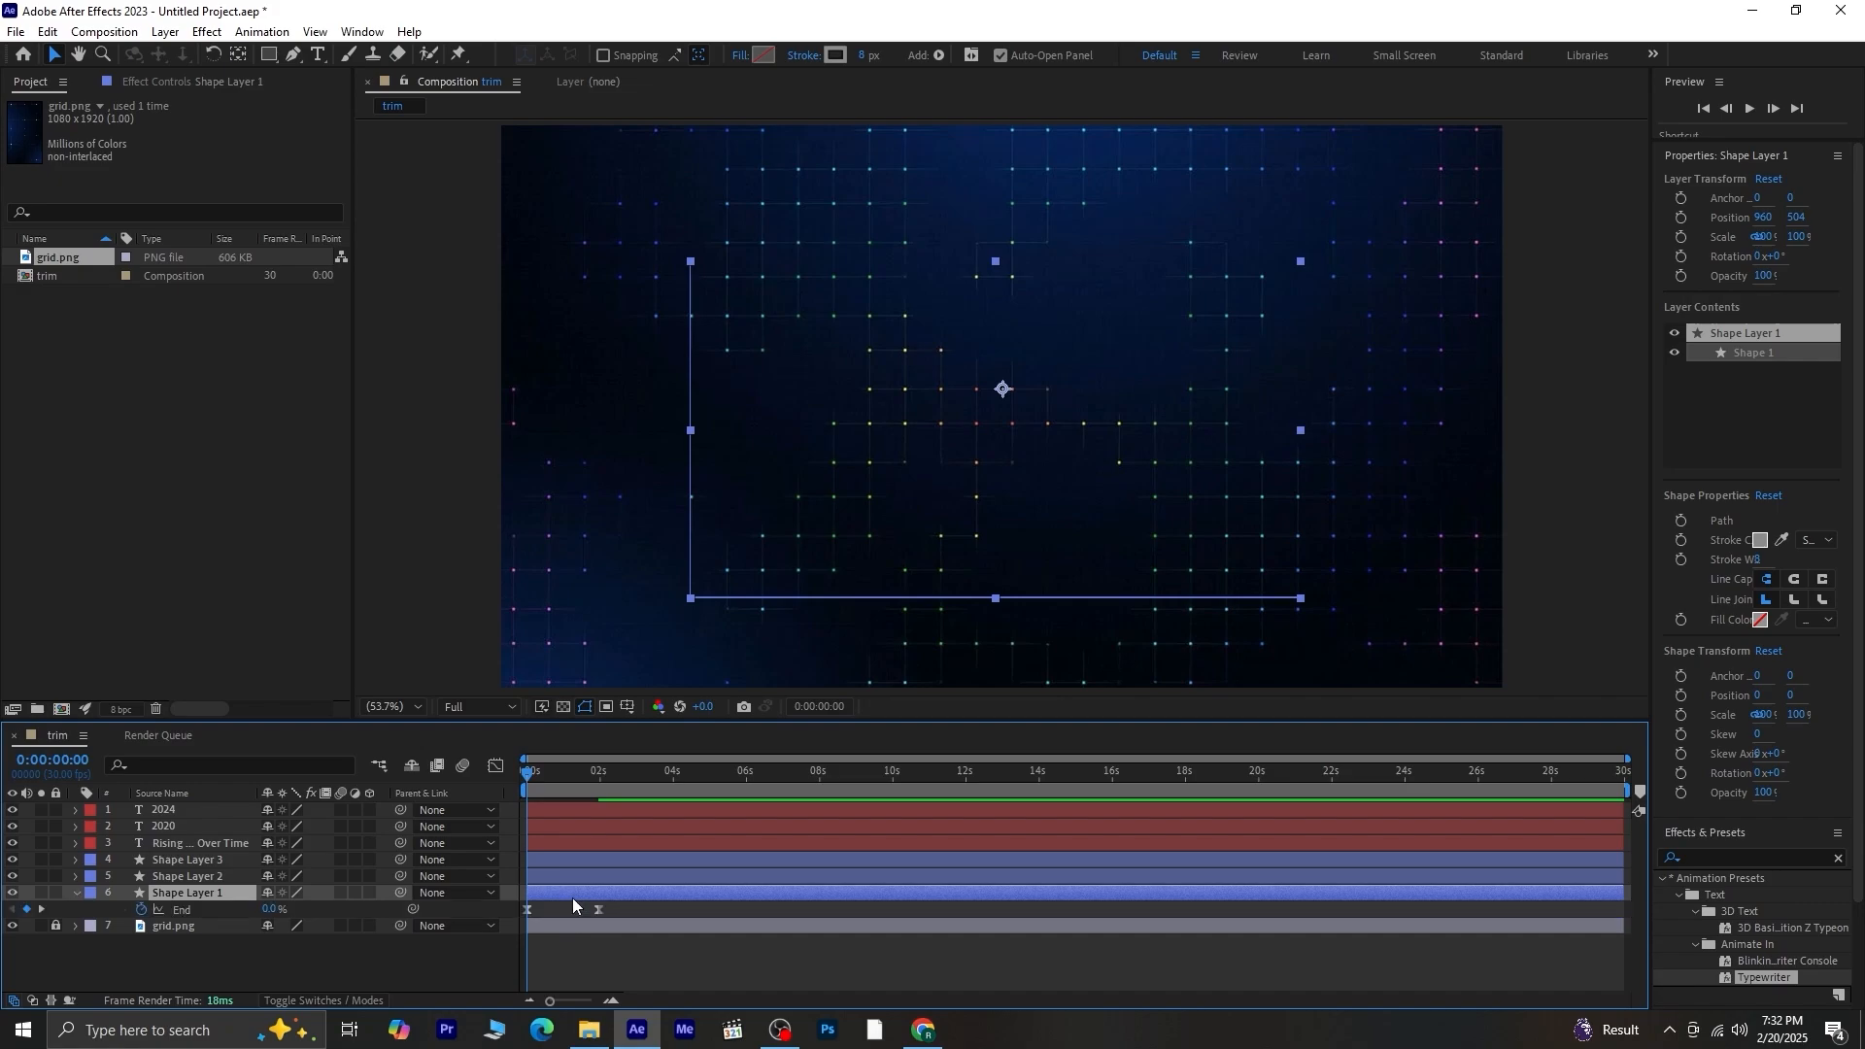
{"action": "left_click", "coordinate": [577, 952]}
{"action": "left_click_drag", "start_coordinate": [598, 909], "coordinate": [553, 909]}
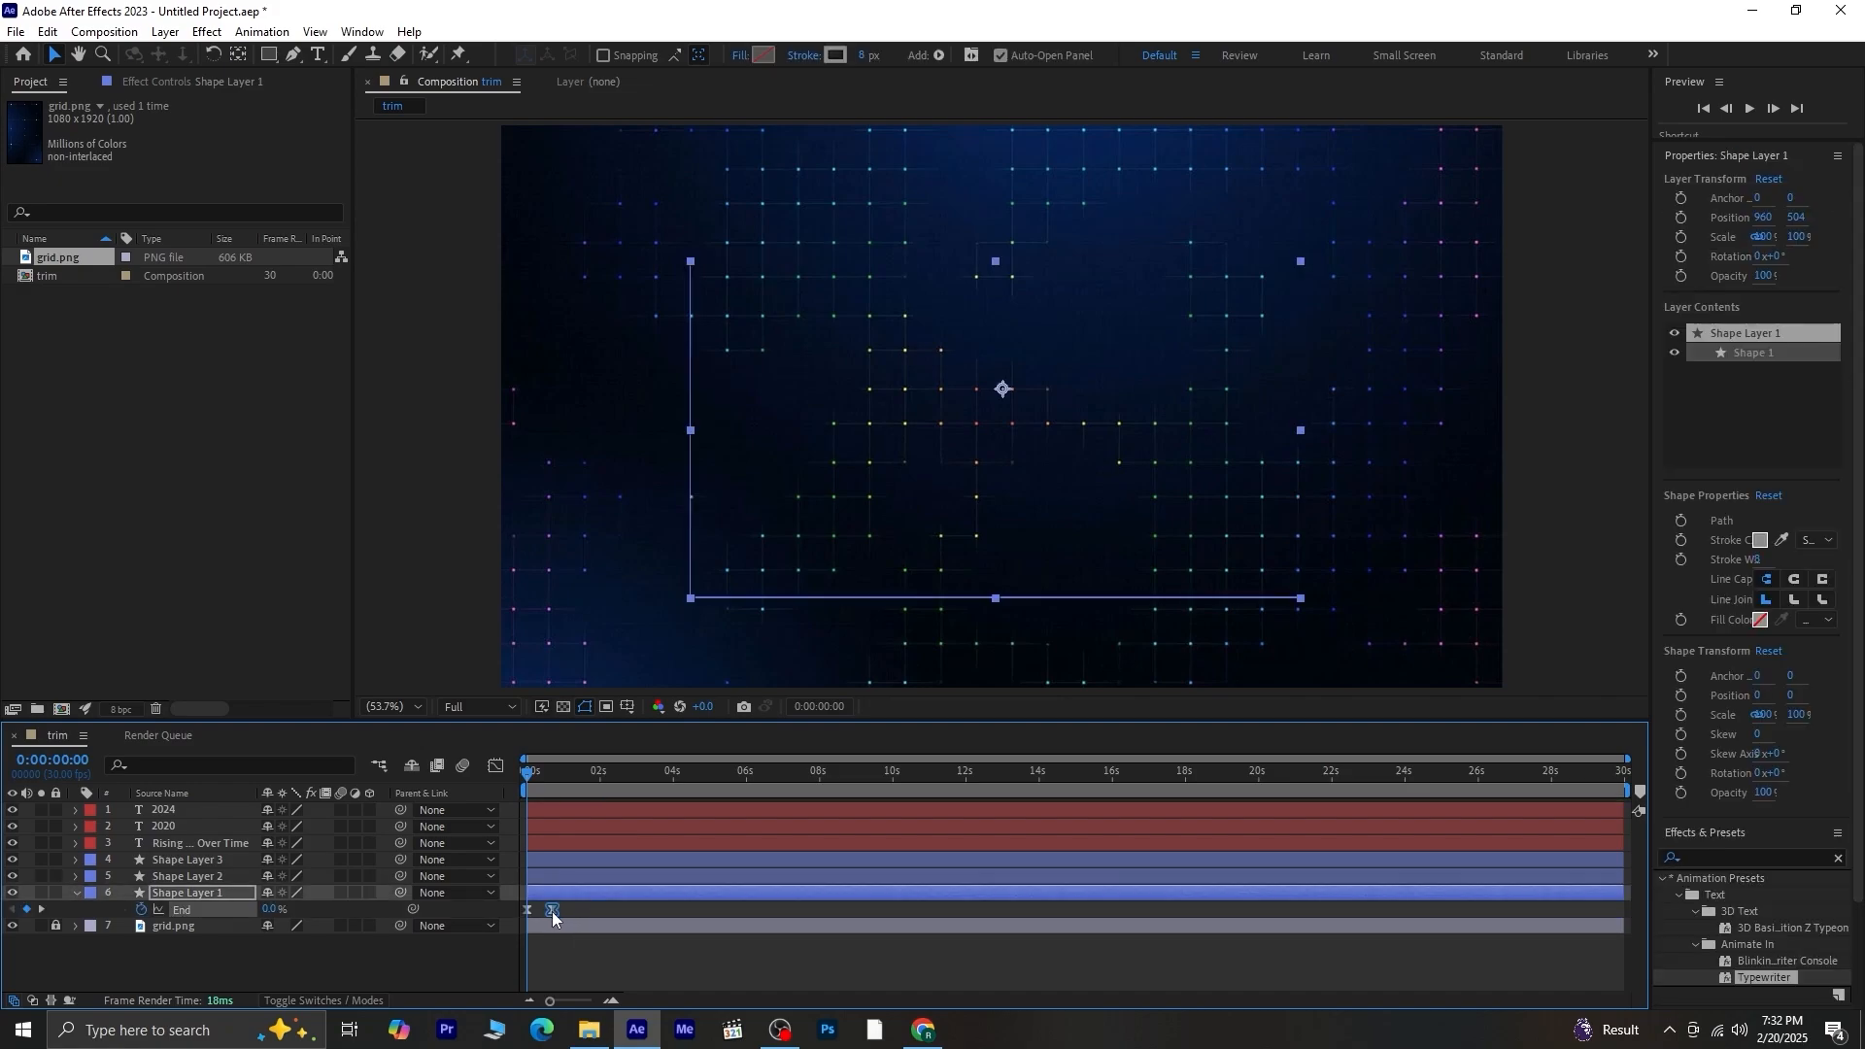
{"action": "left_click", "coordinate": [585, 942]}
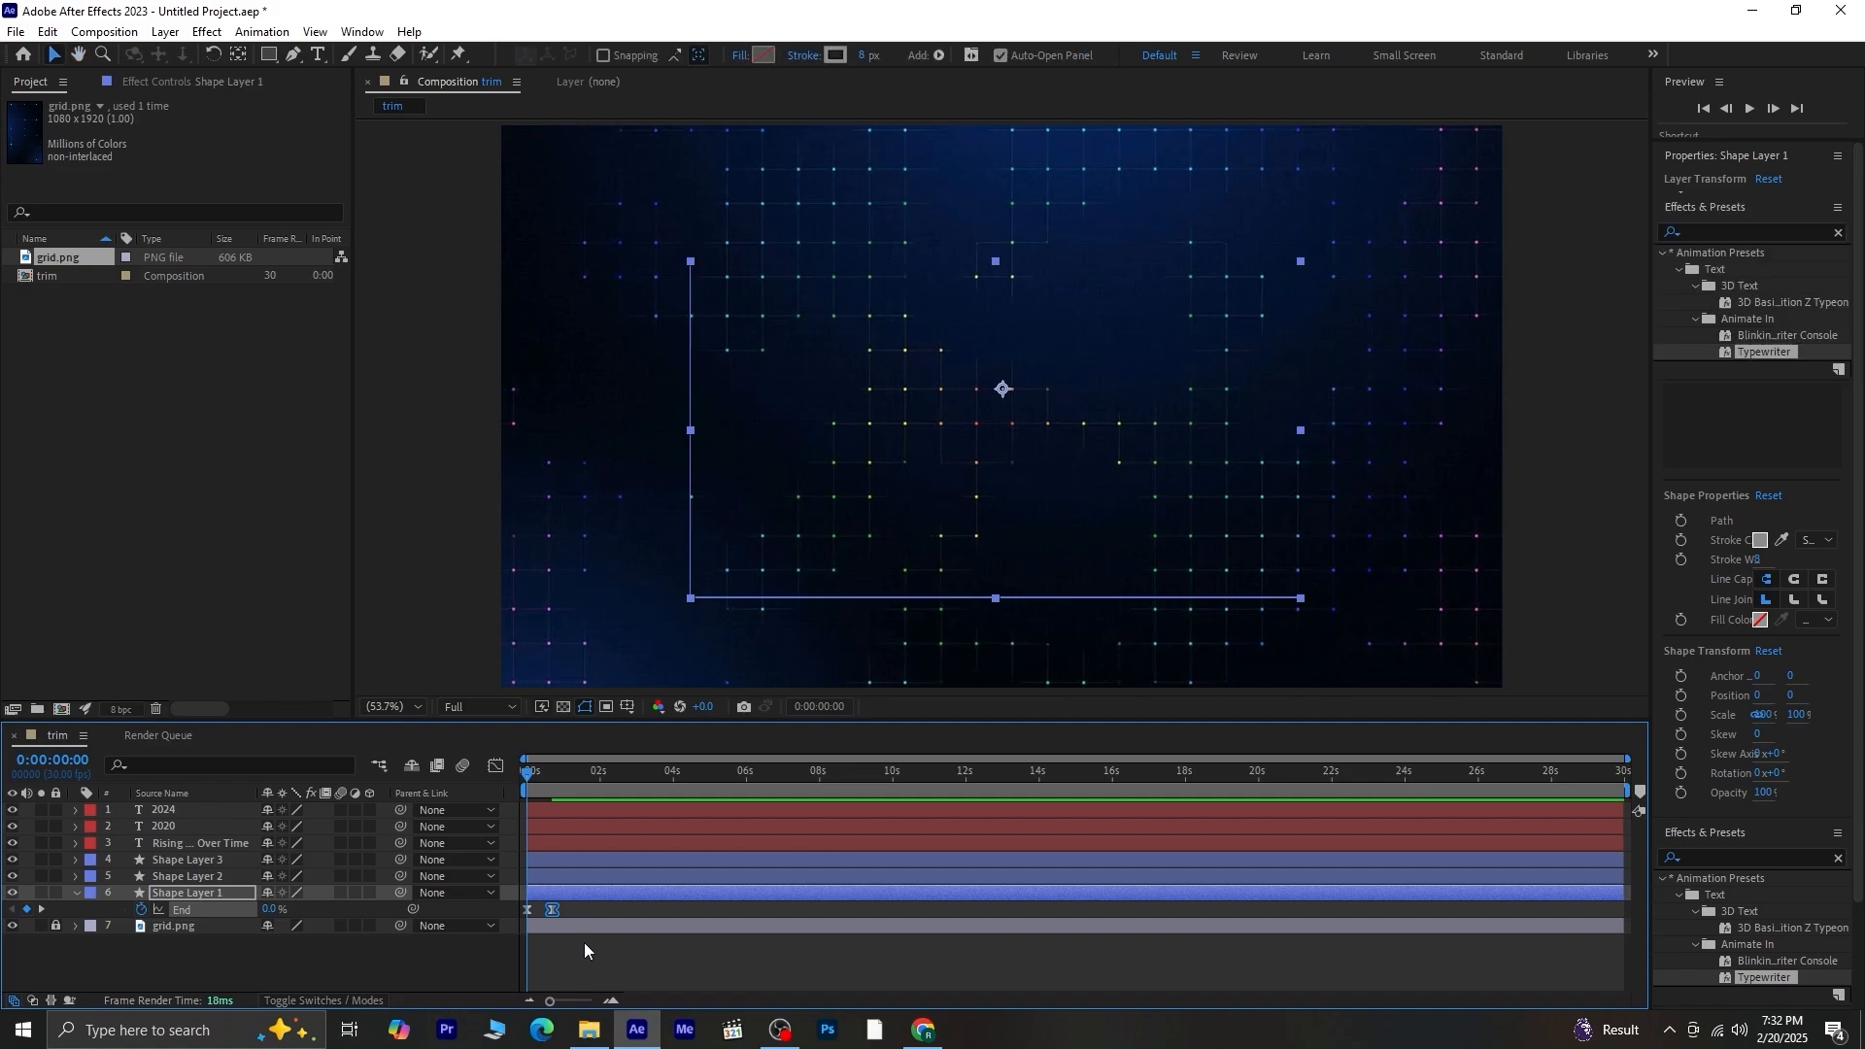
{"action": "left_click", "coordinate": [74, 893]}
{"action": "key", "text": "space"}
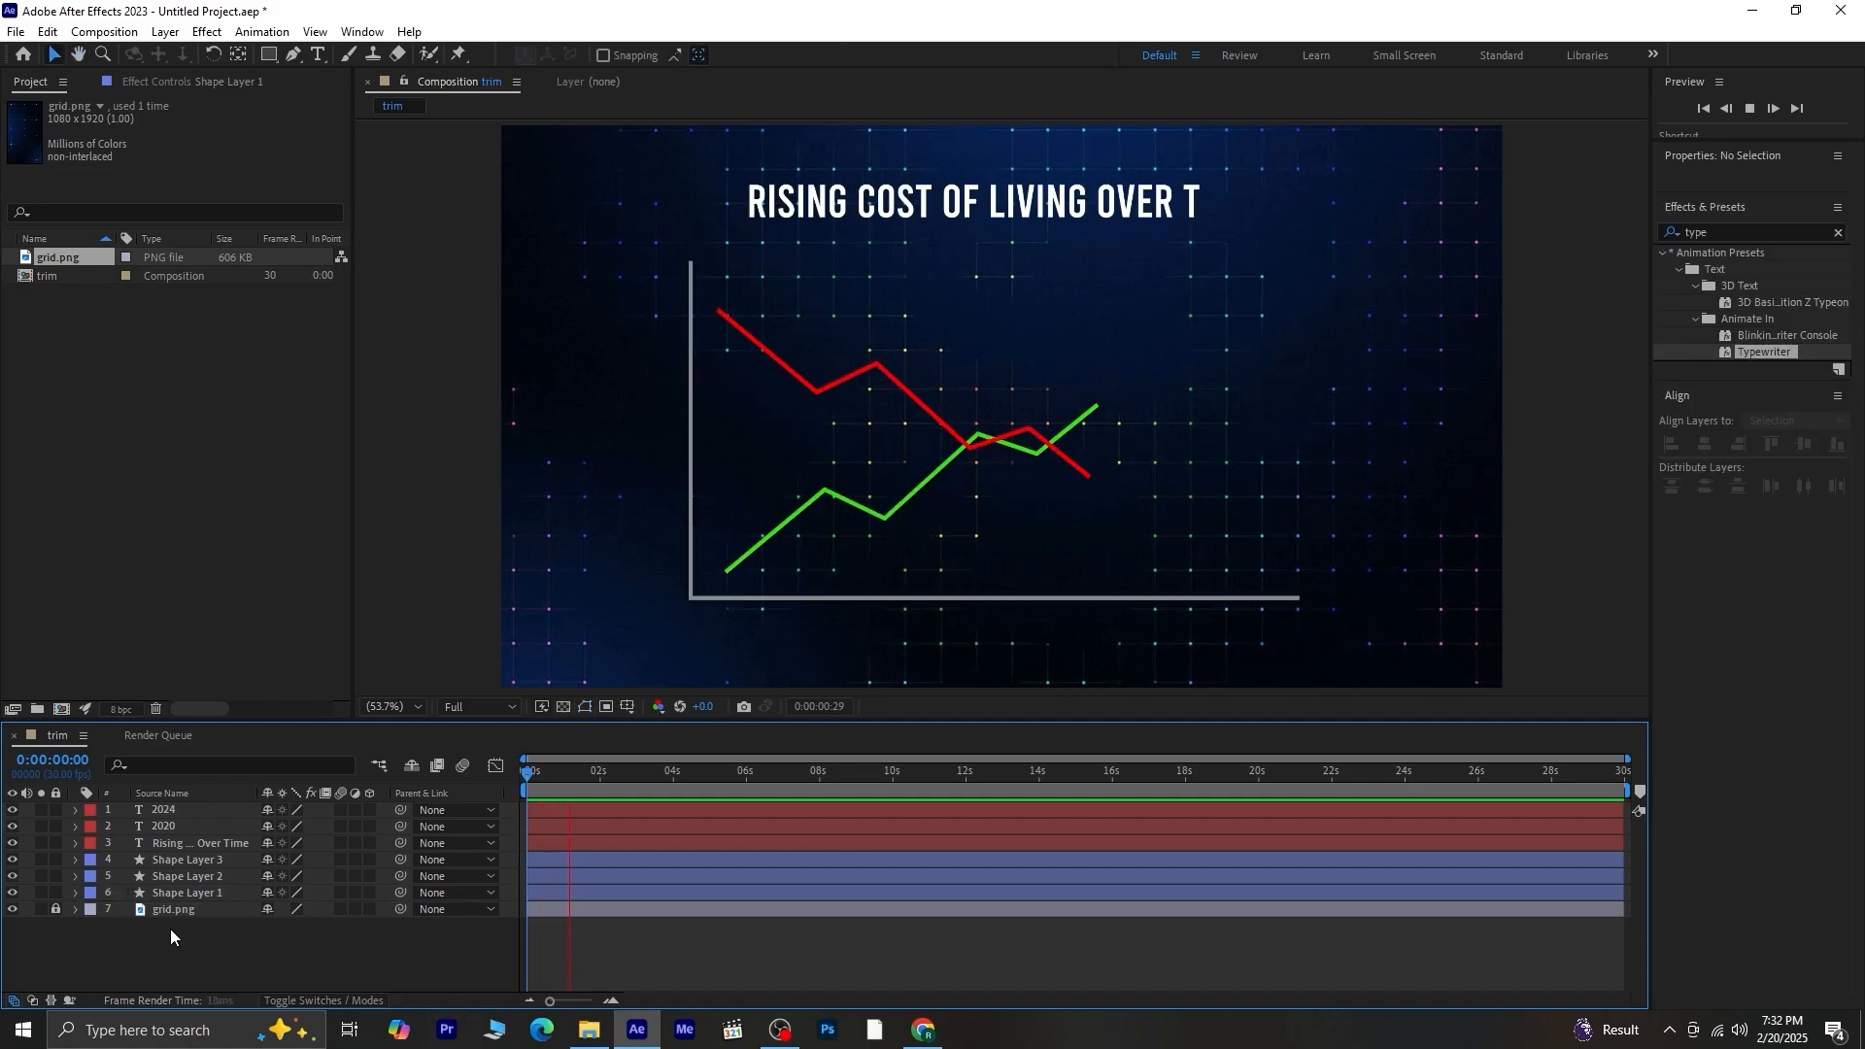
{"action": "key", "text": "space"}
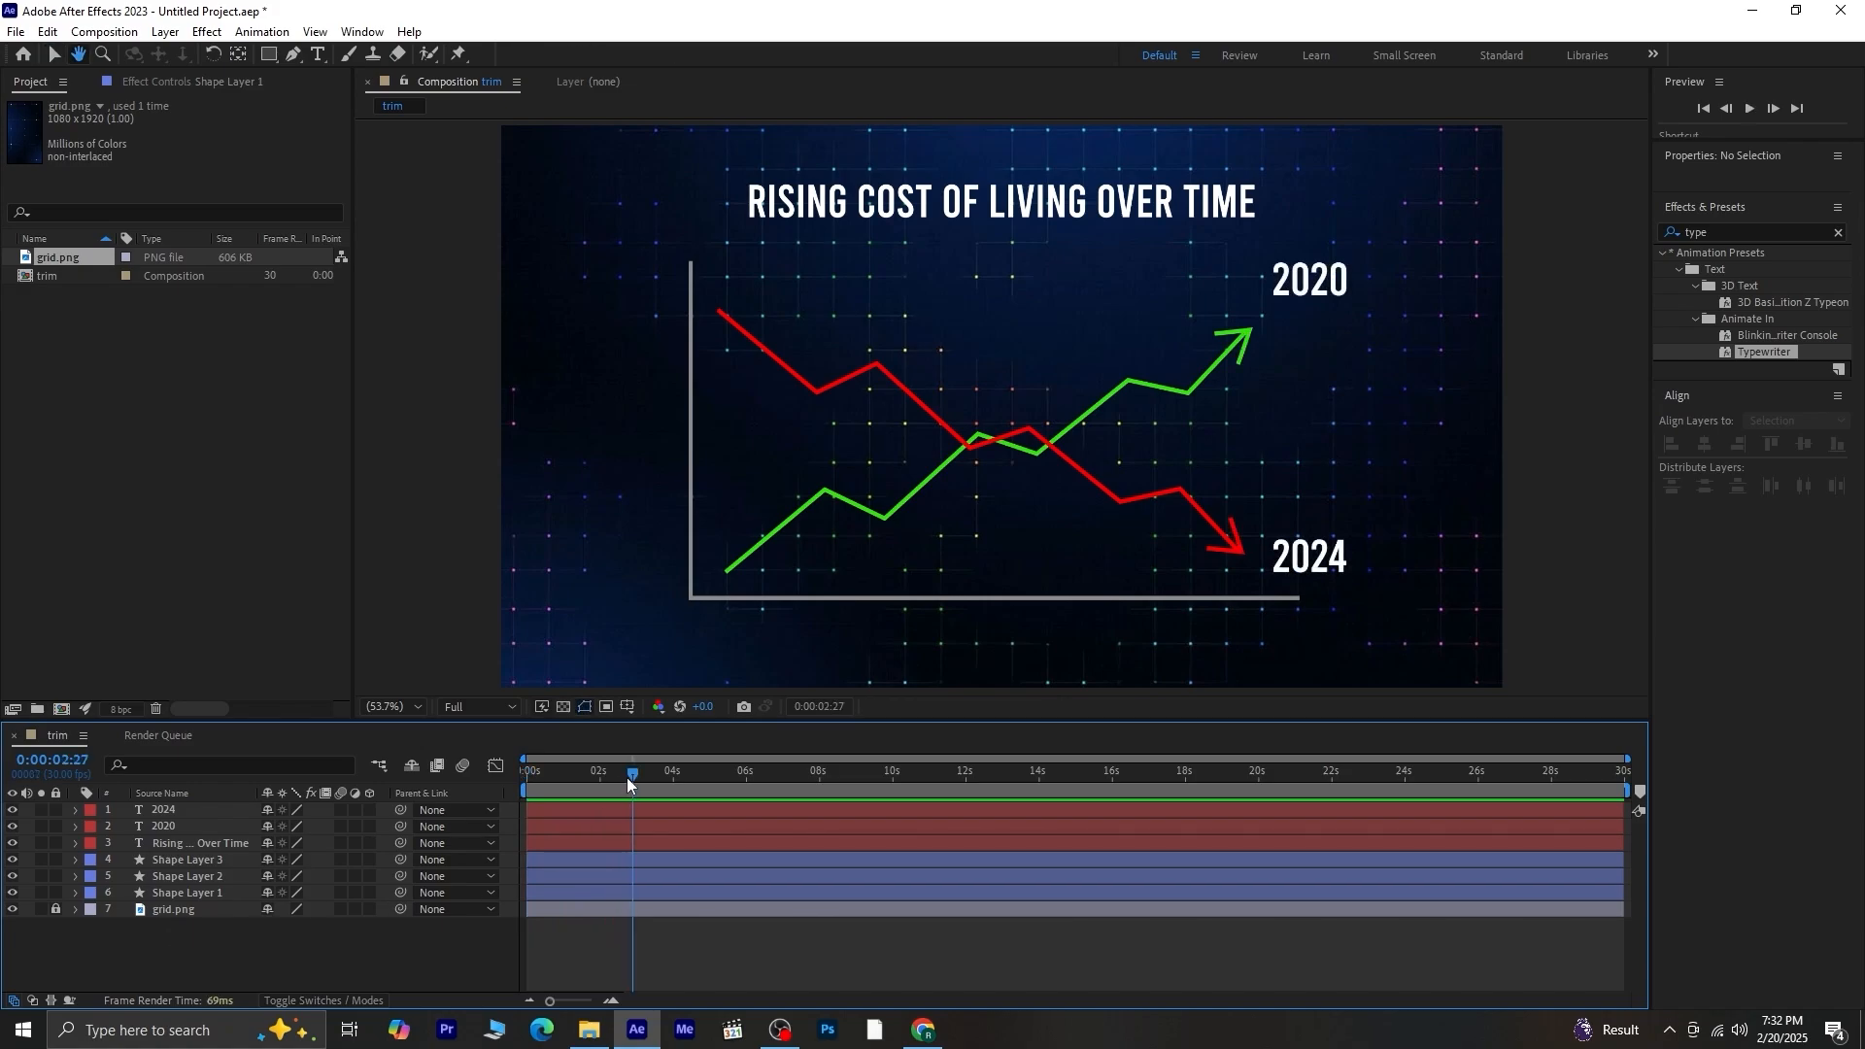
Add an adjustment layer above all layers and apply the Glow effect to it.
{"action": "left_click", "coordinate": [166, 31]}
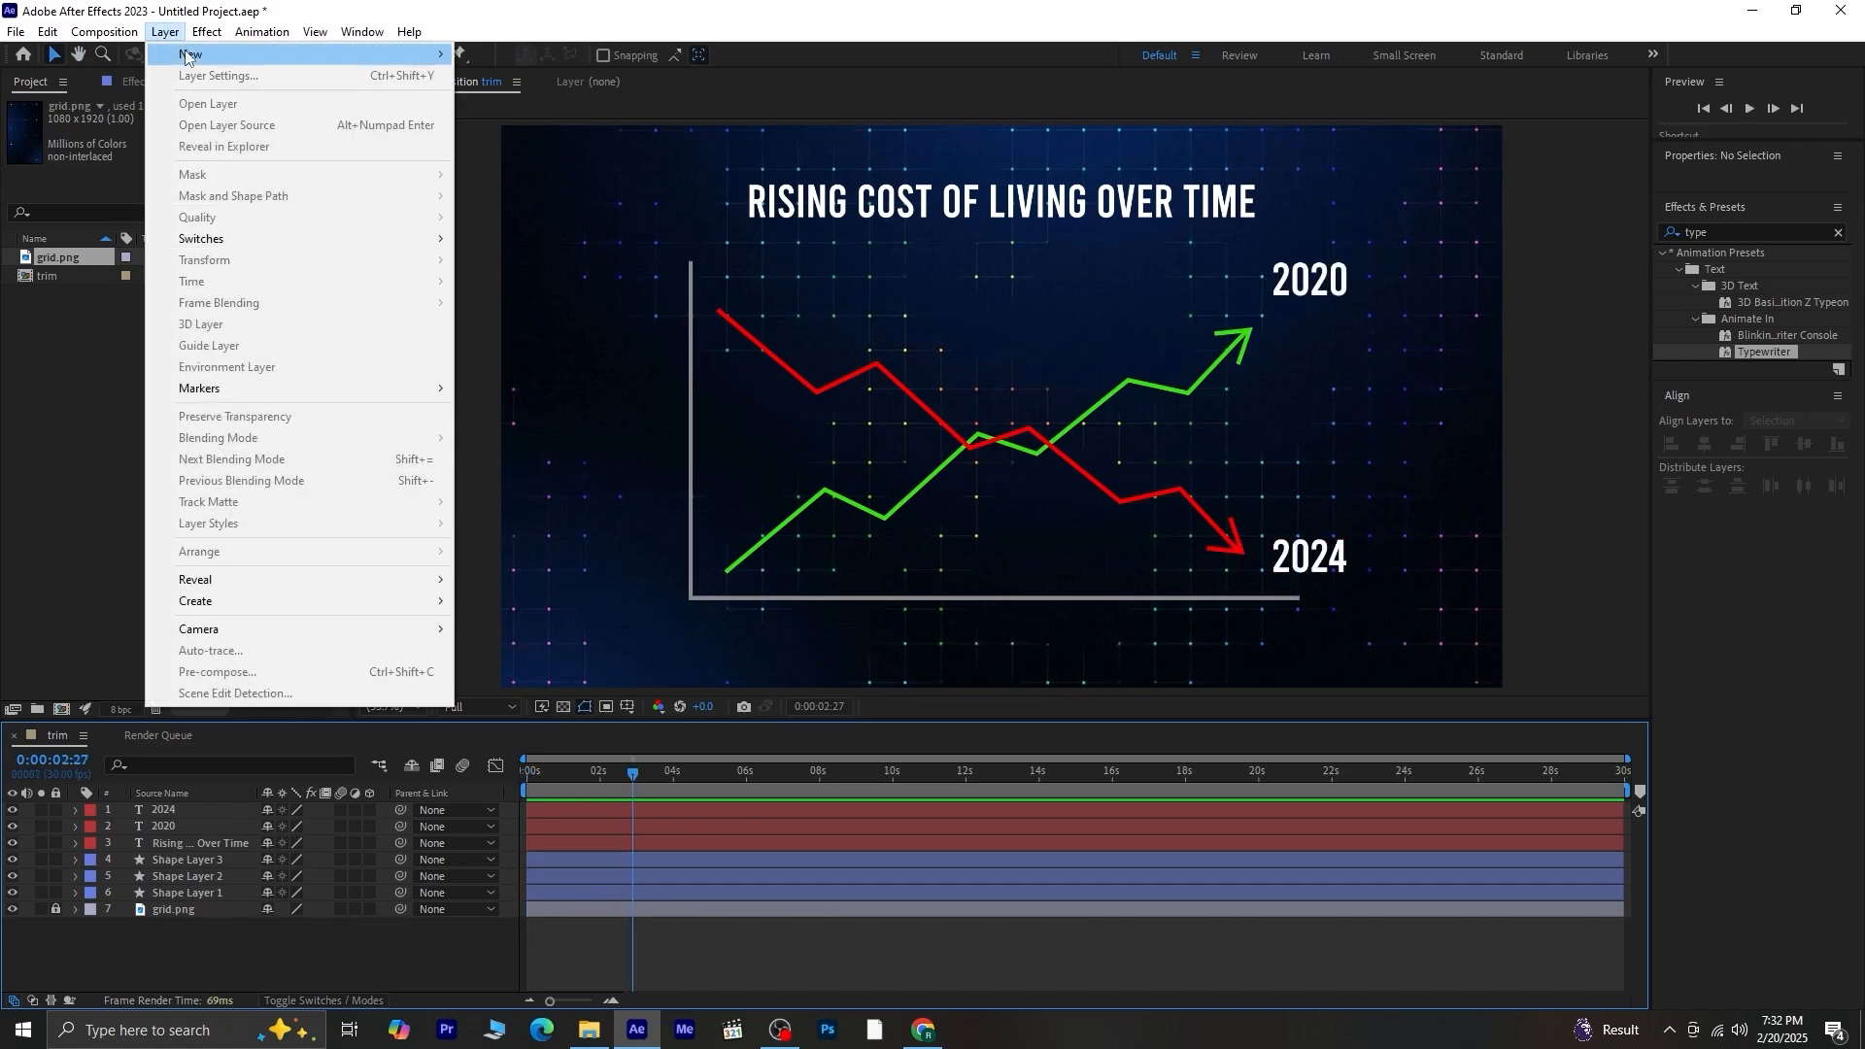
{"action": "mouse_move", "coordinate": [191, 56]}
{"action": "left_click", "coordinate": [641, 175]}
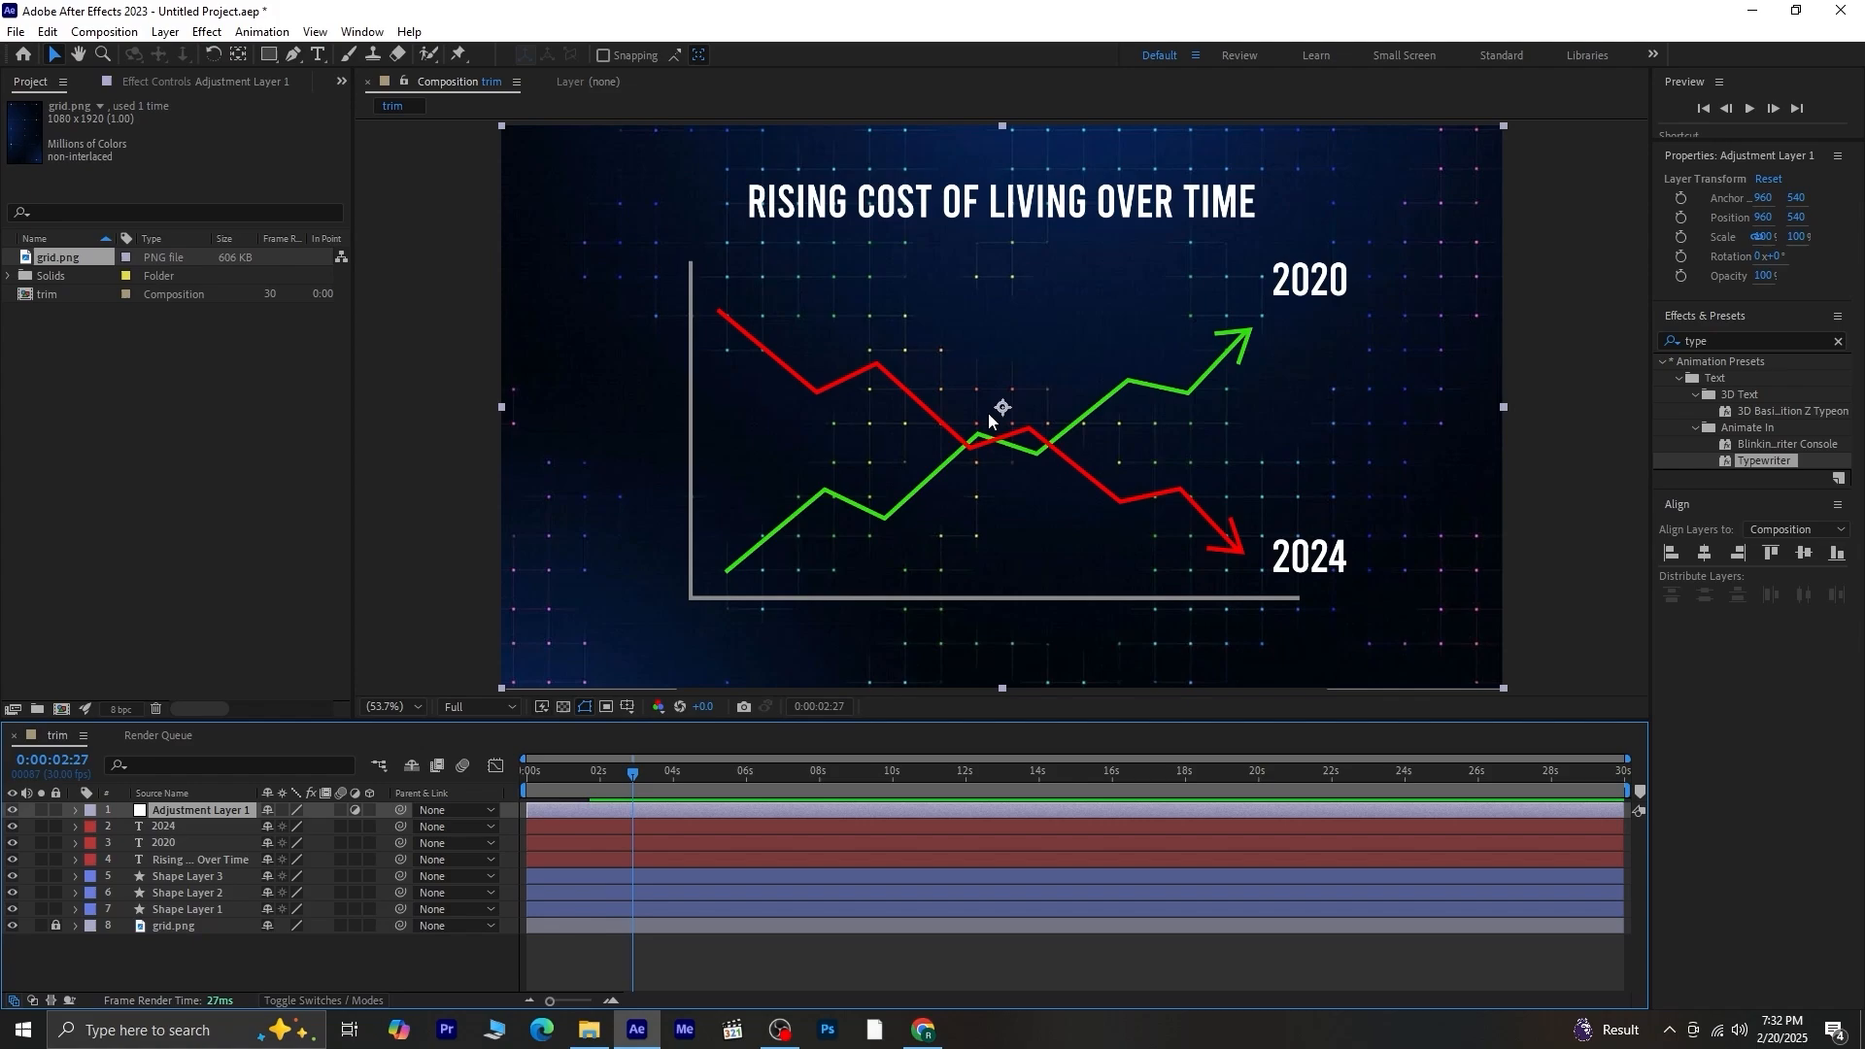
{"action": "left_click", "coordinate": [1739, 341]}
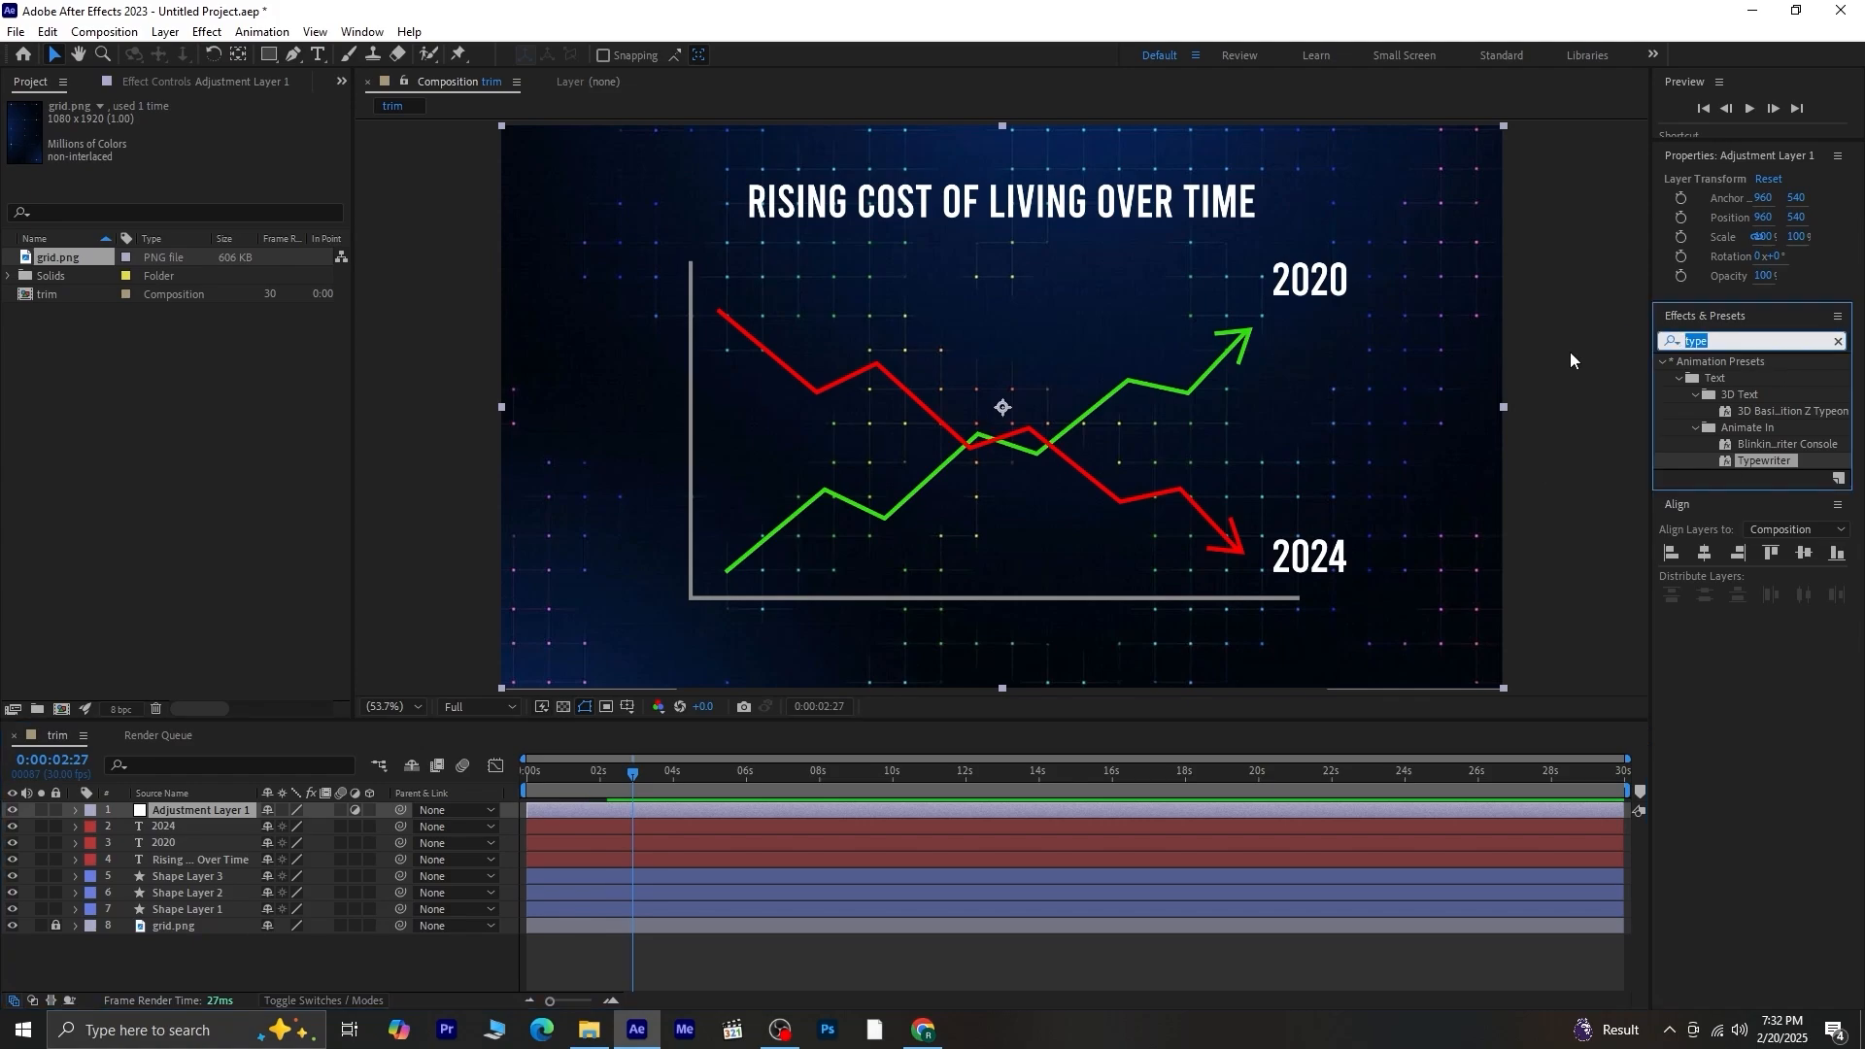
{"action": "type", "text": "glow"}
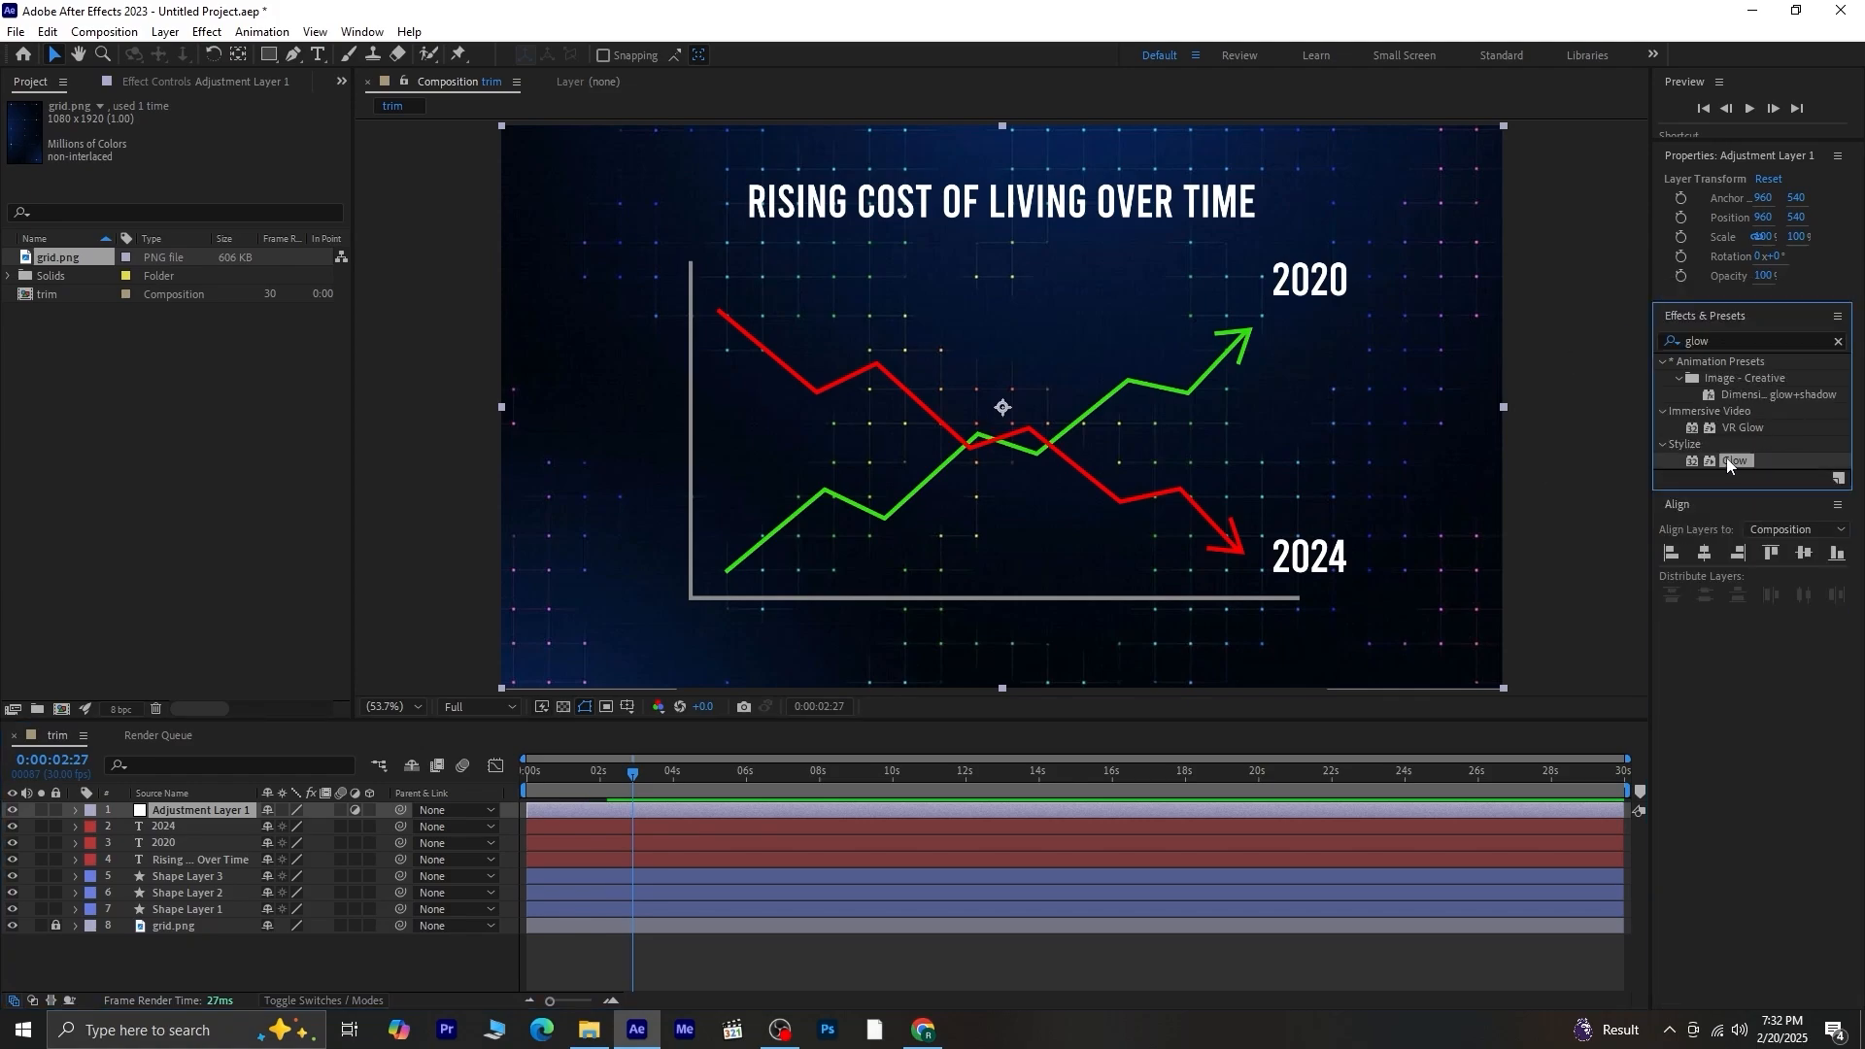
{"action": "double_click", "coordinate": [1726, 458]}
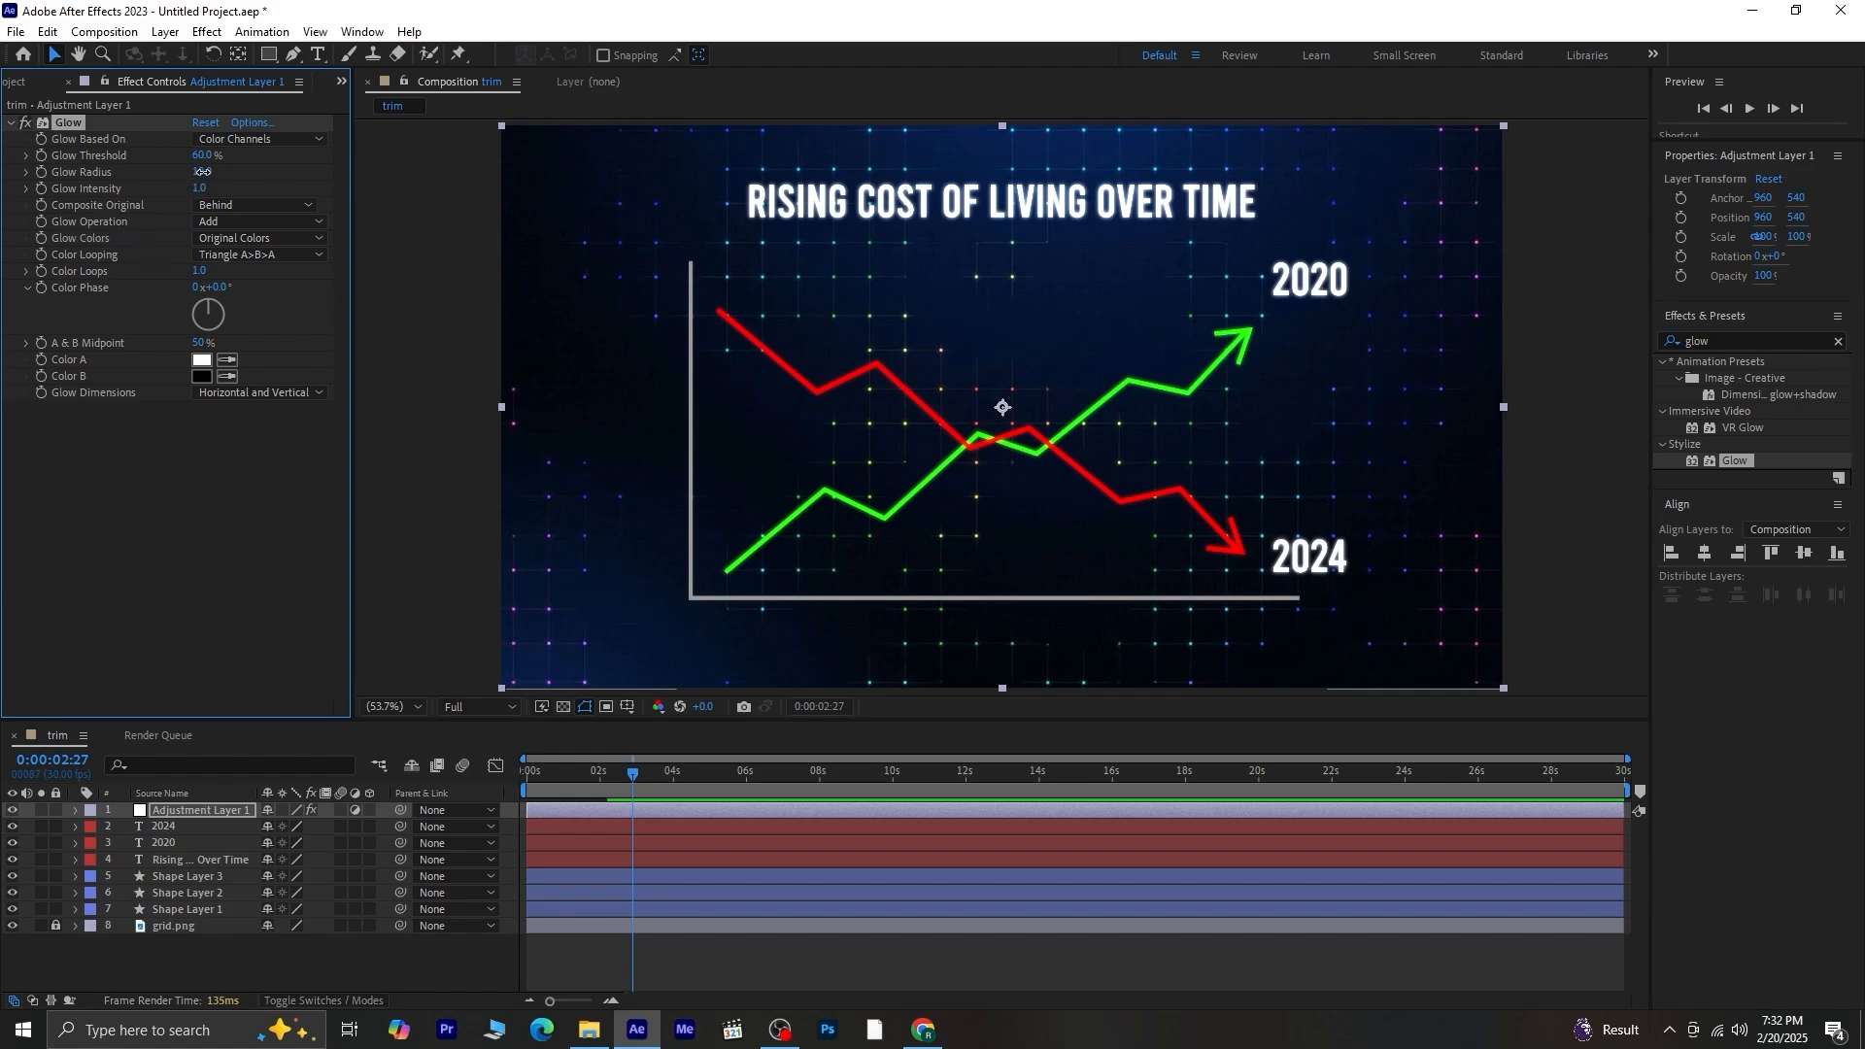
Set the adjustment layer's Glow Radius to 159 and Glow Intensity to 0.9.
{"action": "left_click_drag", "start_coordinate": [203, 171], "coordinate": [374, 207]}
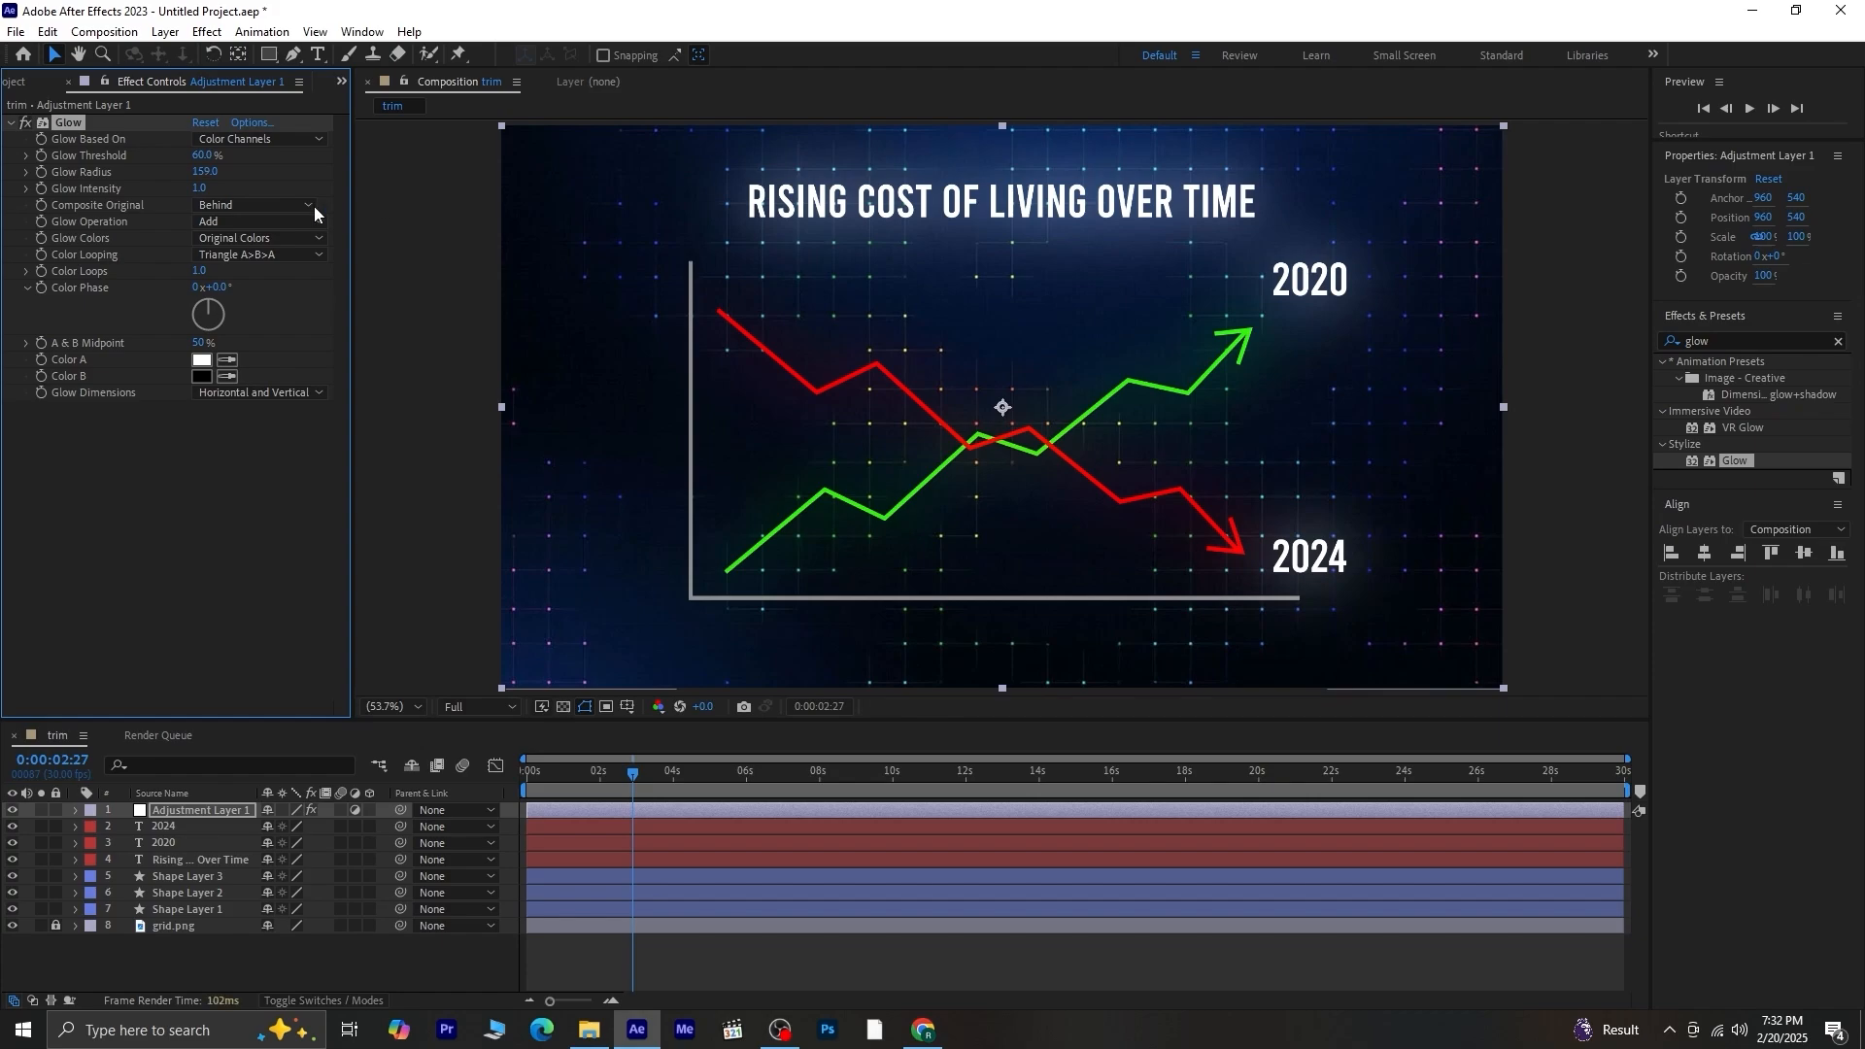
{"action": "mouse_move", "coordinate": [199, 189]}
{"action": "left_mouse_down"}
{"action": "mouse_move", "coordinate": [229, 191]}
{"action": "mouse_move", "coordinate": [205, 205]}
{"action": "left_mouse_up"}
{"action": "left_click", "coordinate": [240, 516]}
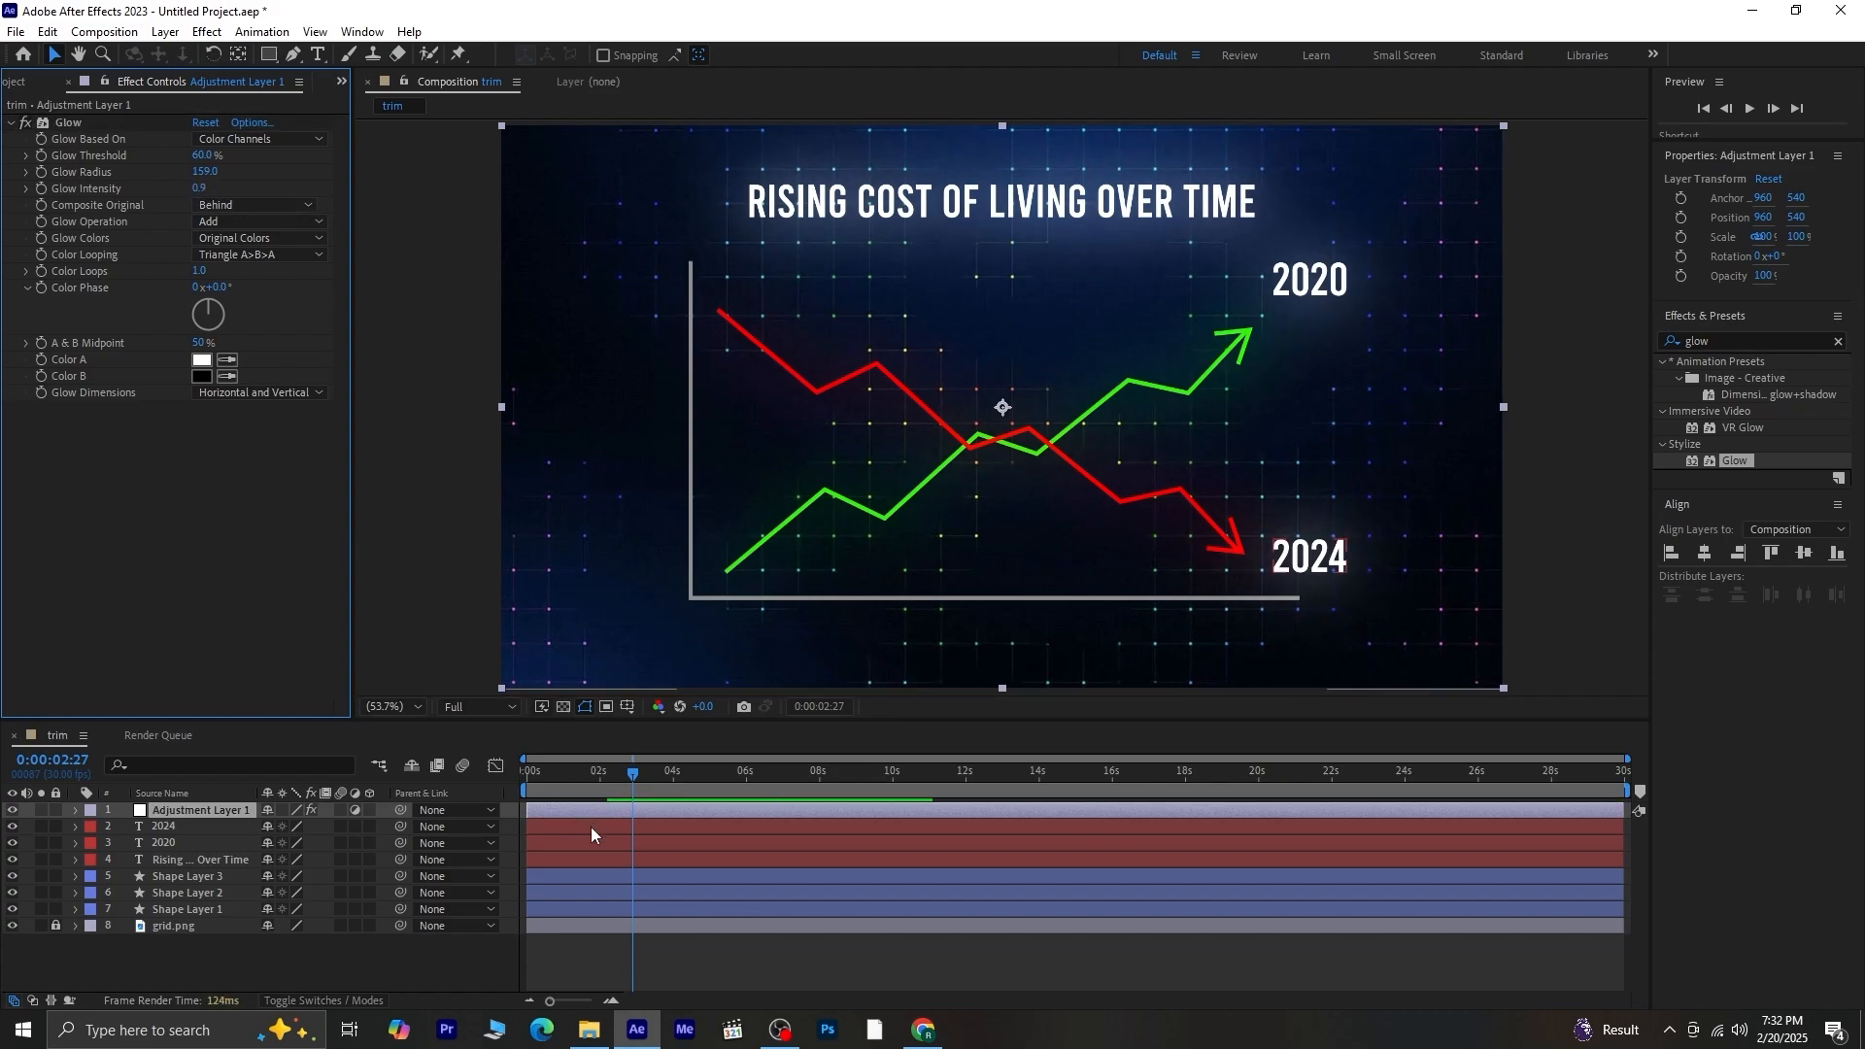
Preview the glowing graph animation from the first frame.
{"action": "left_click_drag", "start_coordinate": [633, 767], "coordinate": [427, 806]}
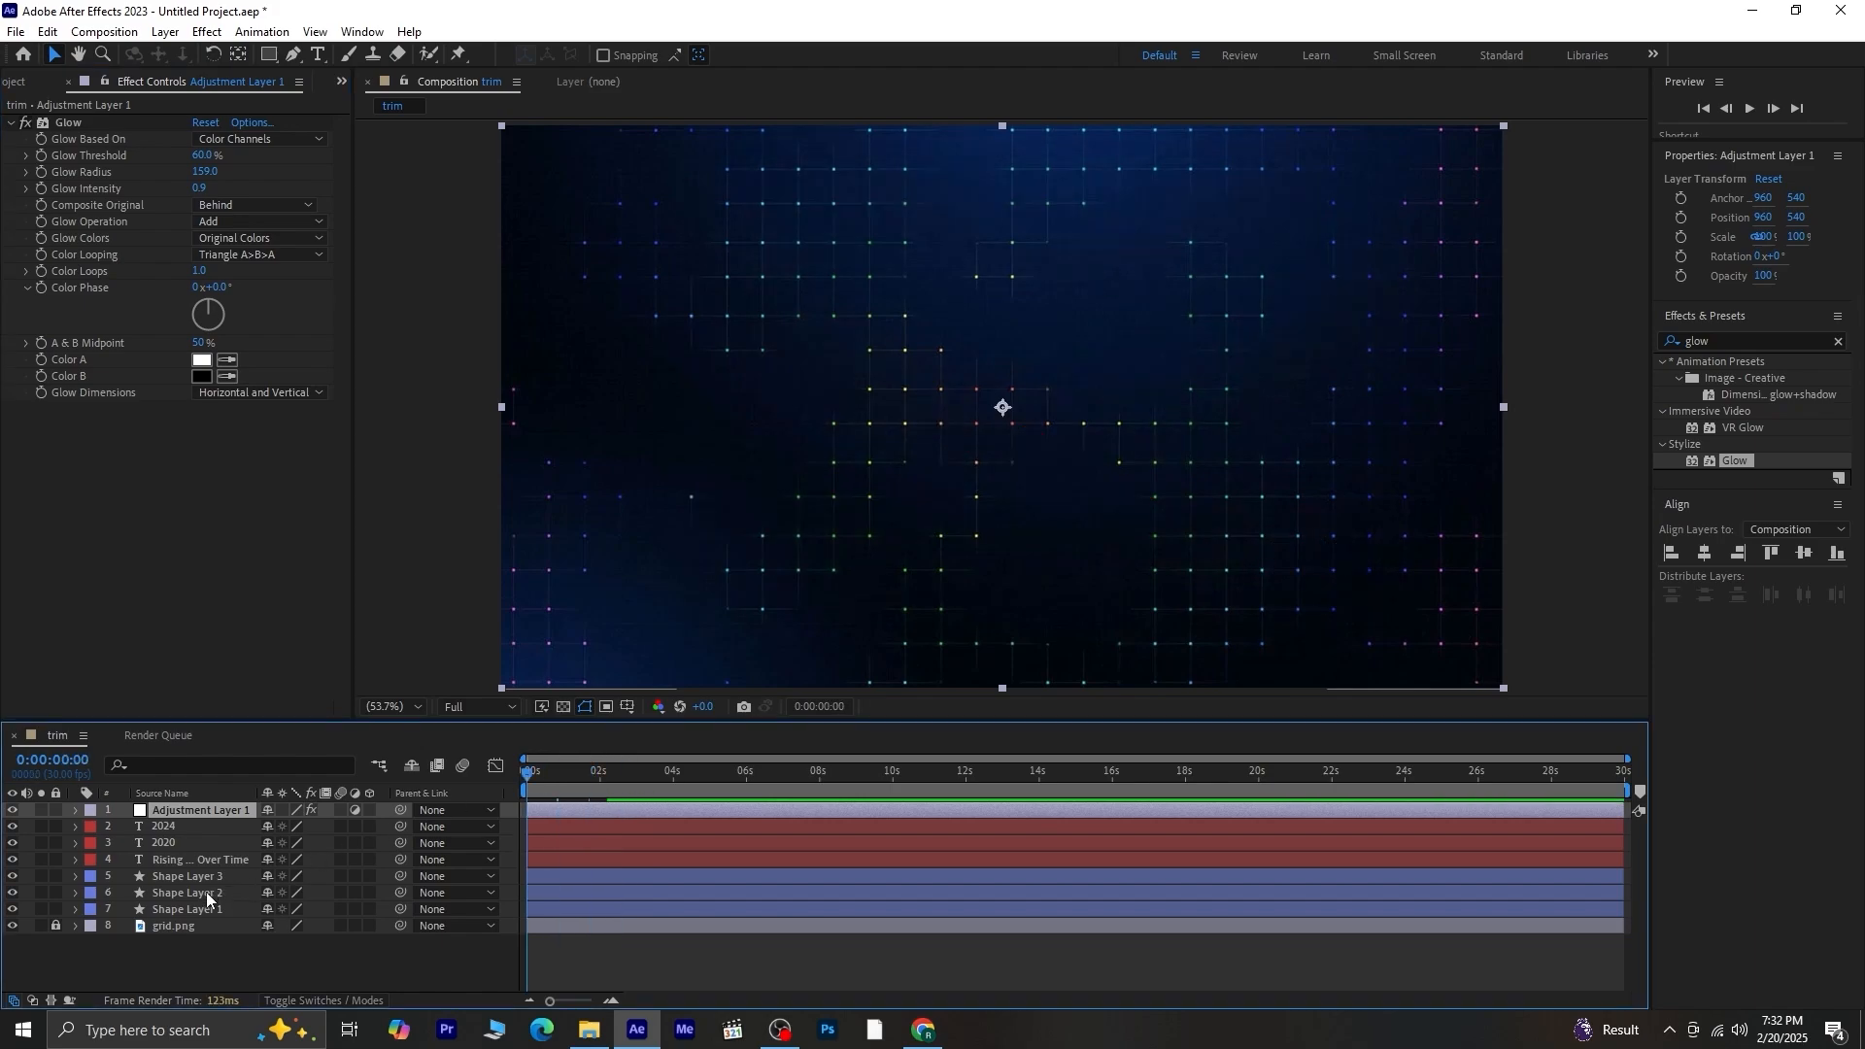
{"action": "left_click", "coordinate": [243, 960]}
{"action": "key", "text": "space"}
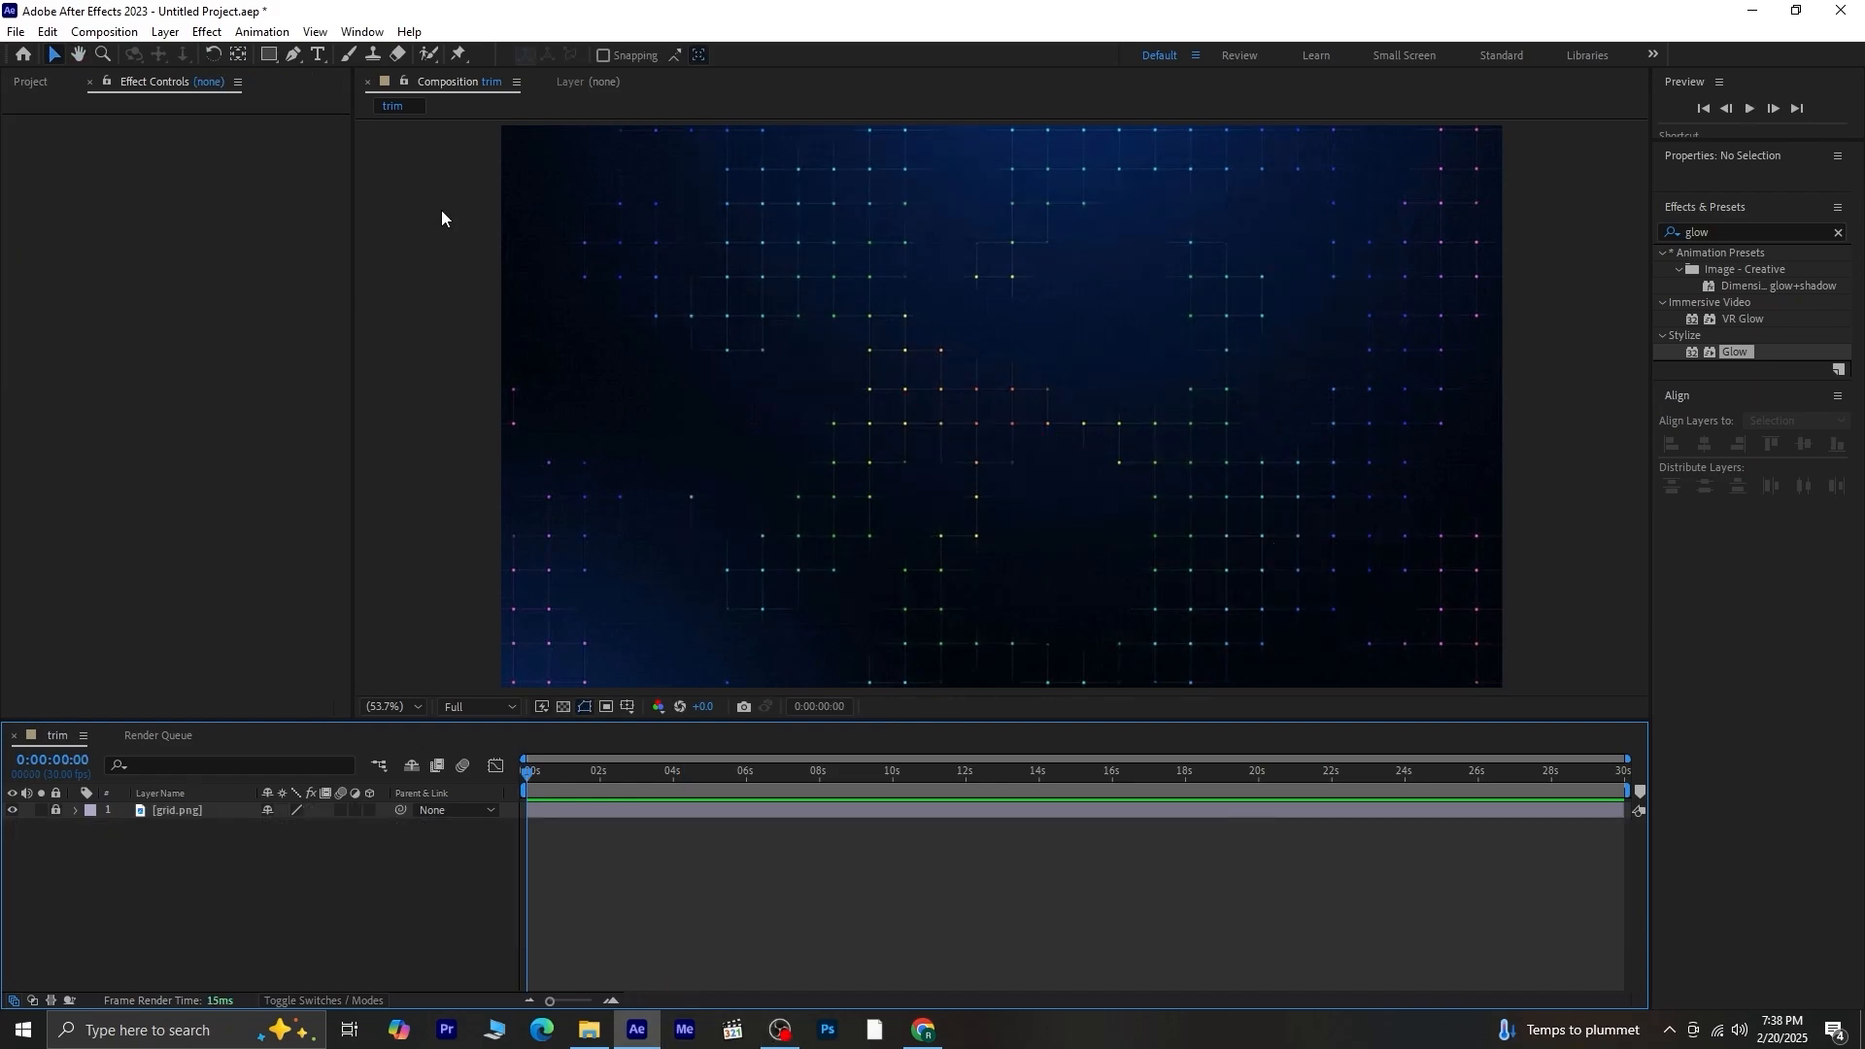
Draw an unfilled circle about 767 px across near the middle of the composition and centre its anchor point.
{"action": "left_click_drag", "start_coordinate": [272, 60], "coordinate": [352, 95]}
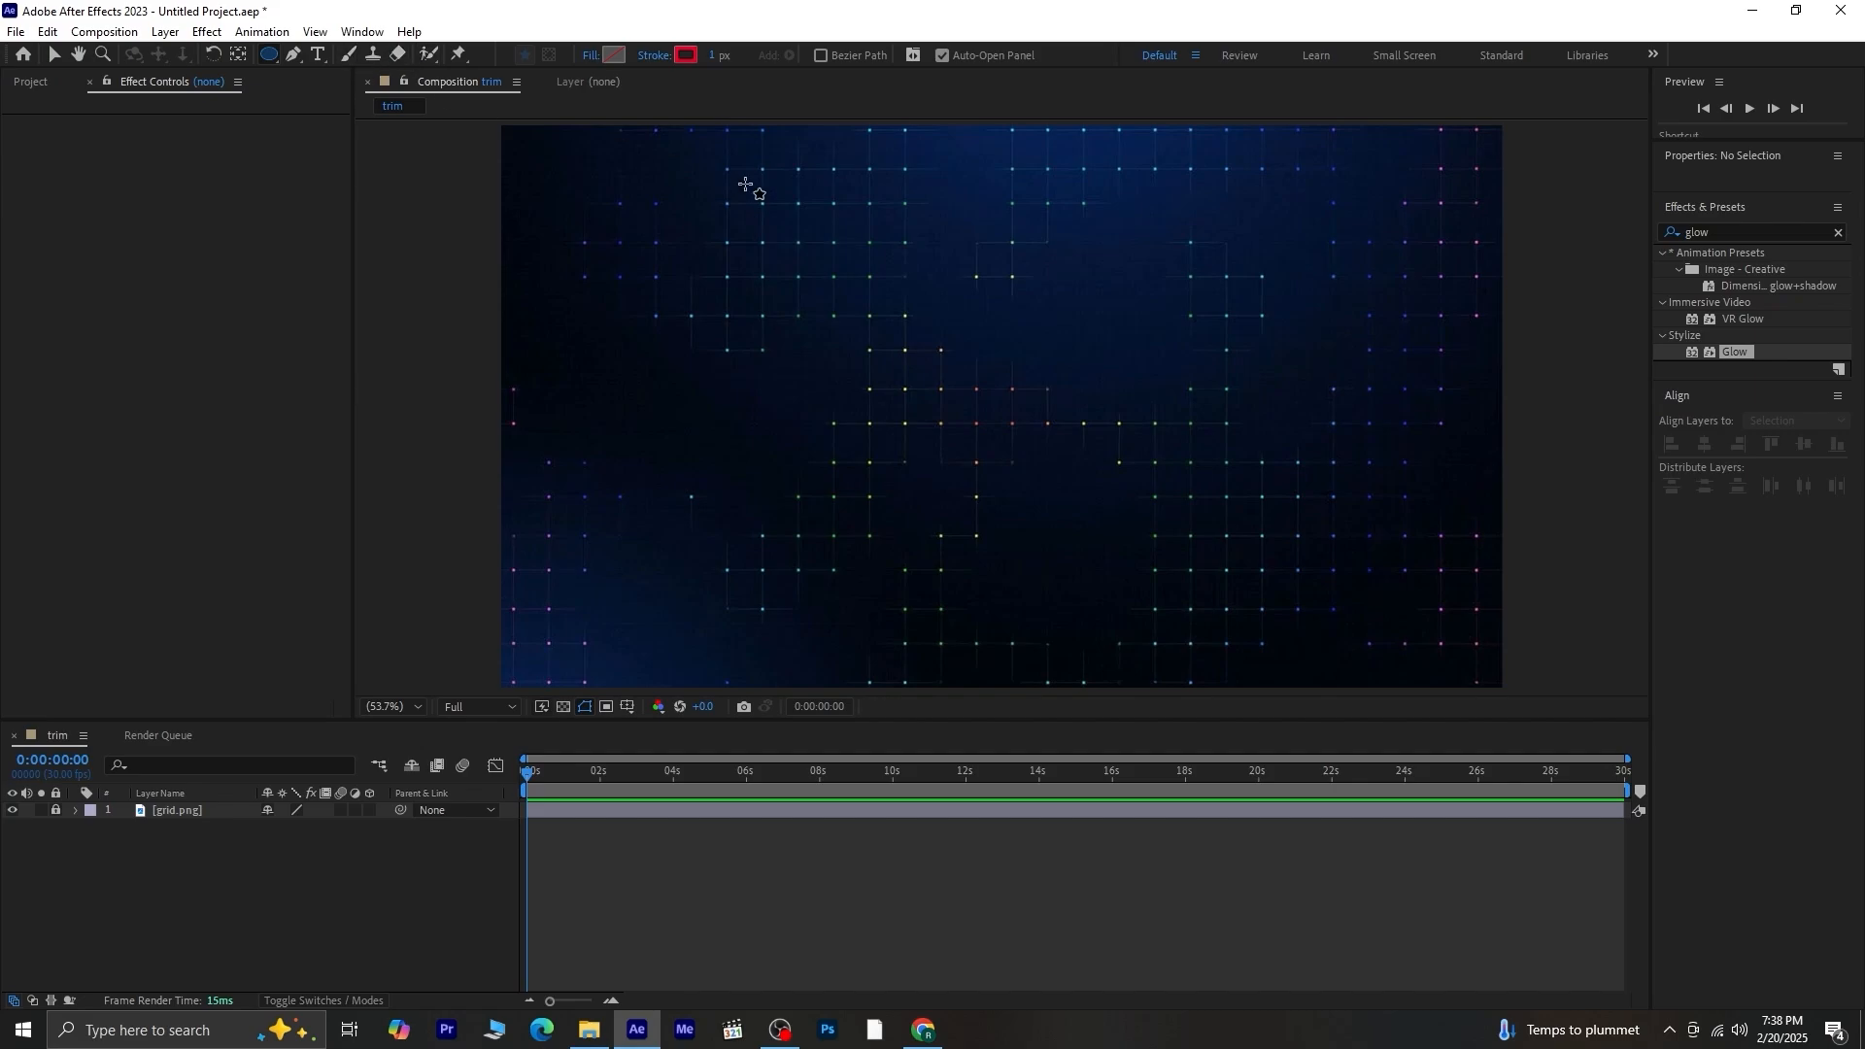
{"action": "left_click_drag", "start_coordinate": [834, 212], "coordinate": [1255, 633]}
{"action": "left_click_drag", "start_coordinate": [1128, 634], "coordinate": [1127, 612]}
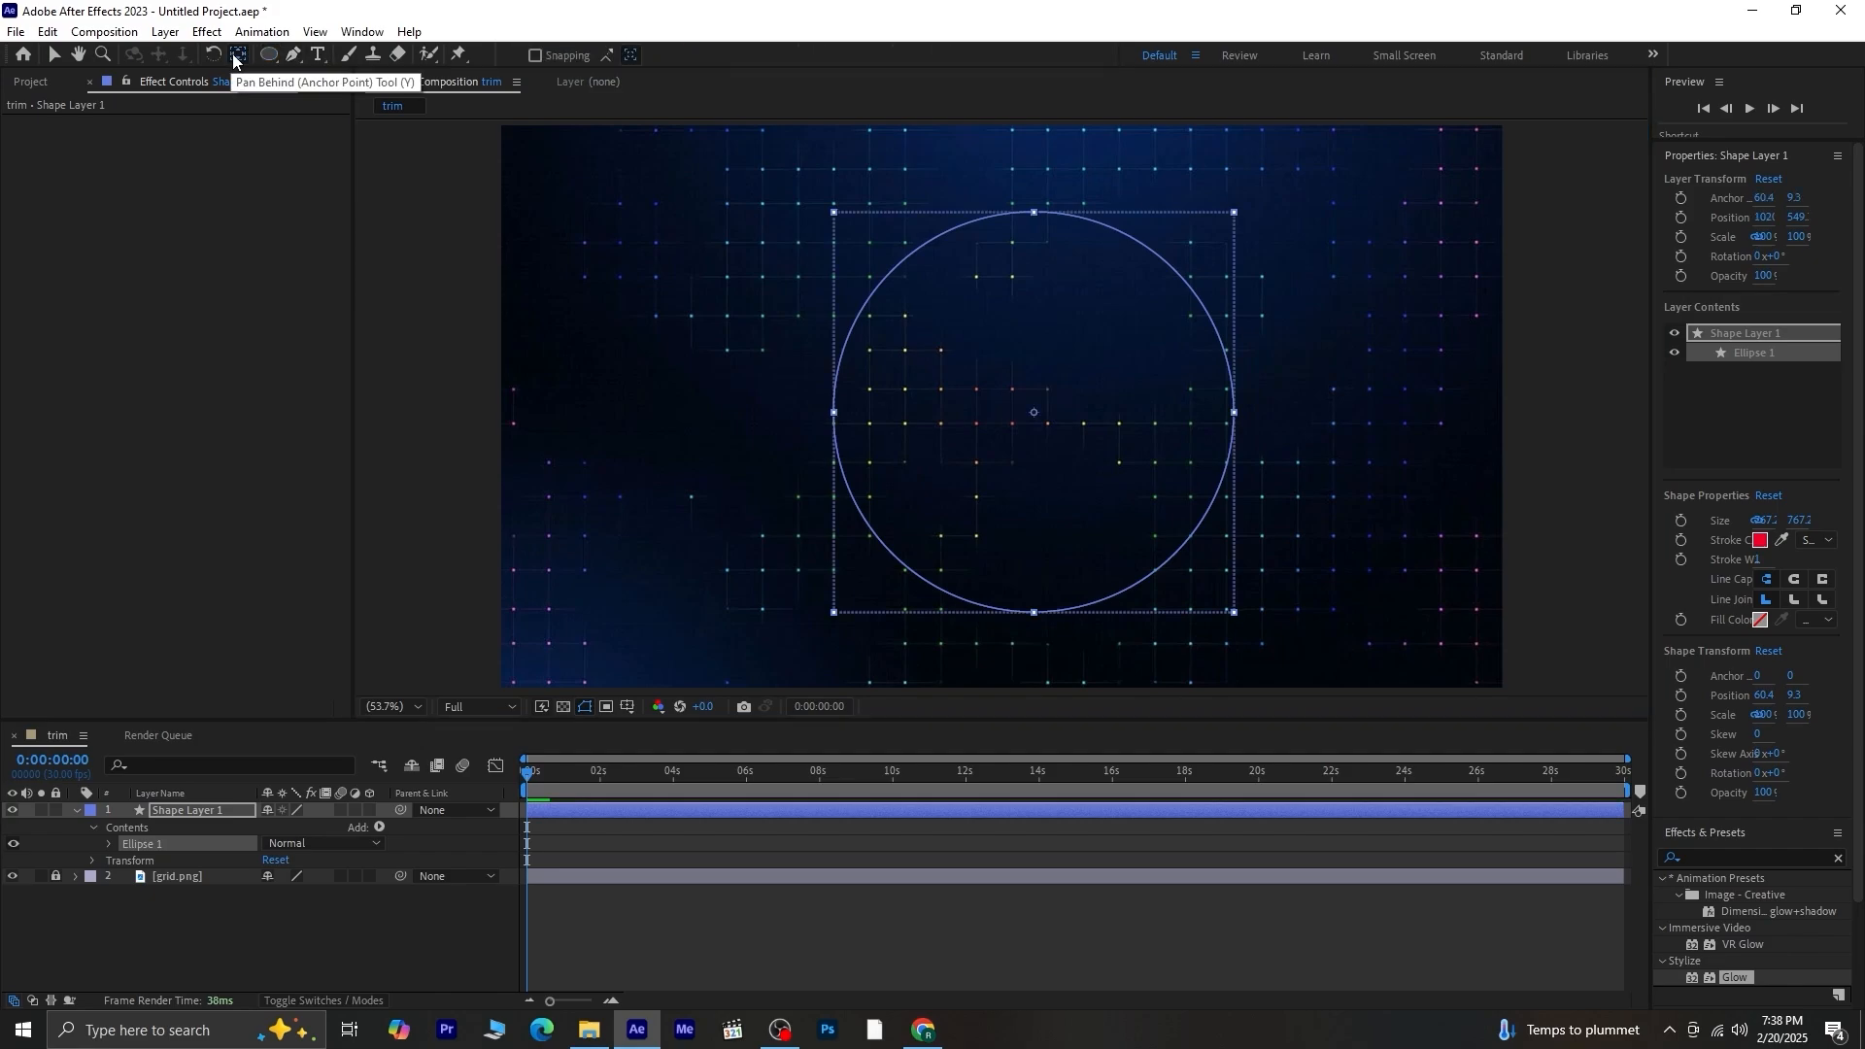
{"action": "key", "text": "ctrl+alt+Home"}
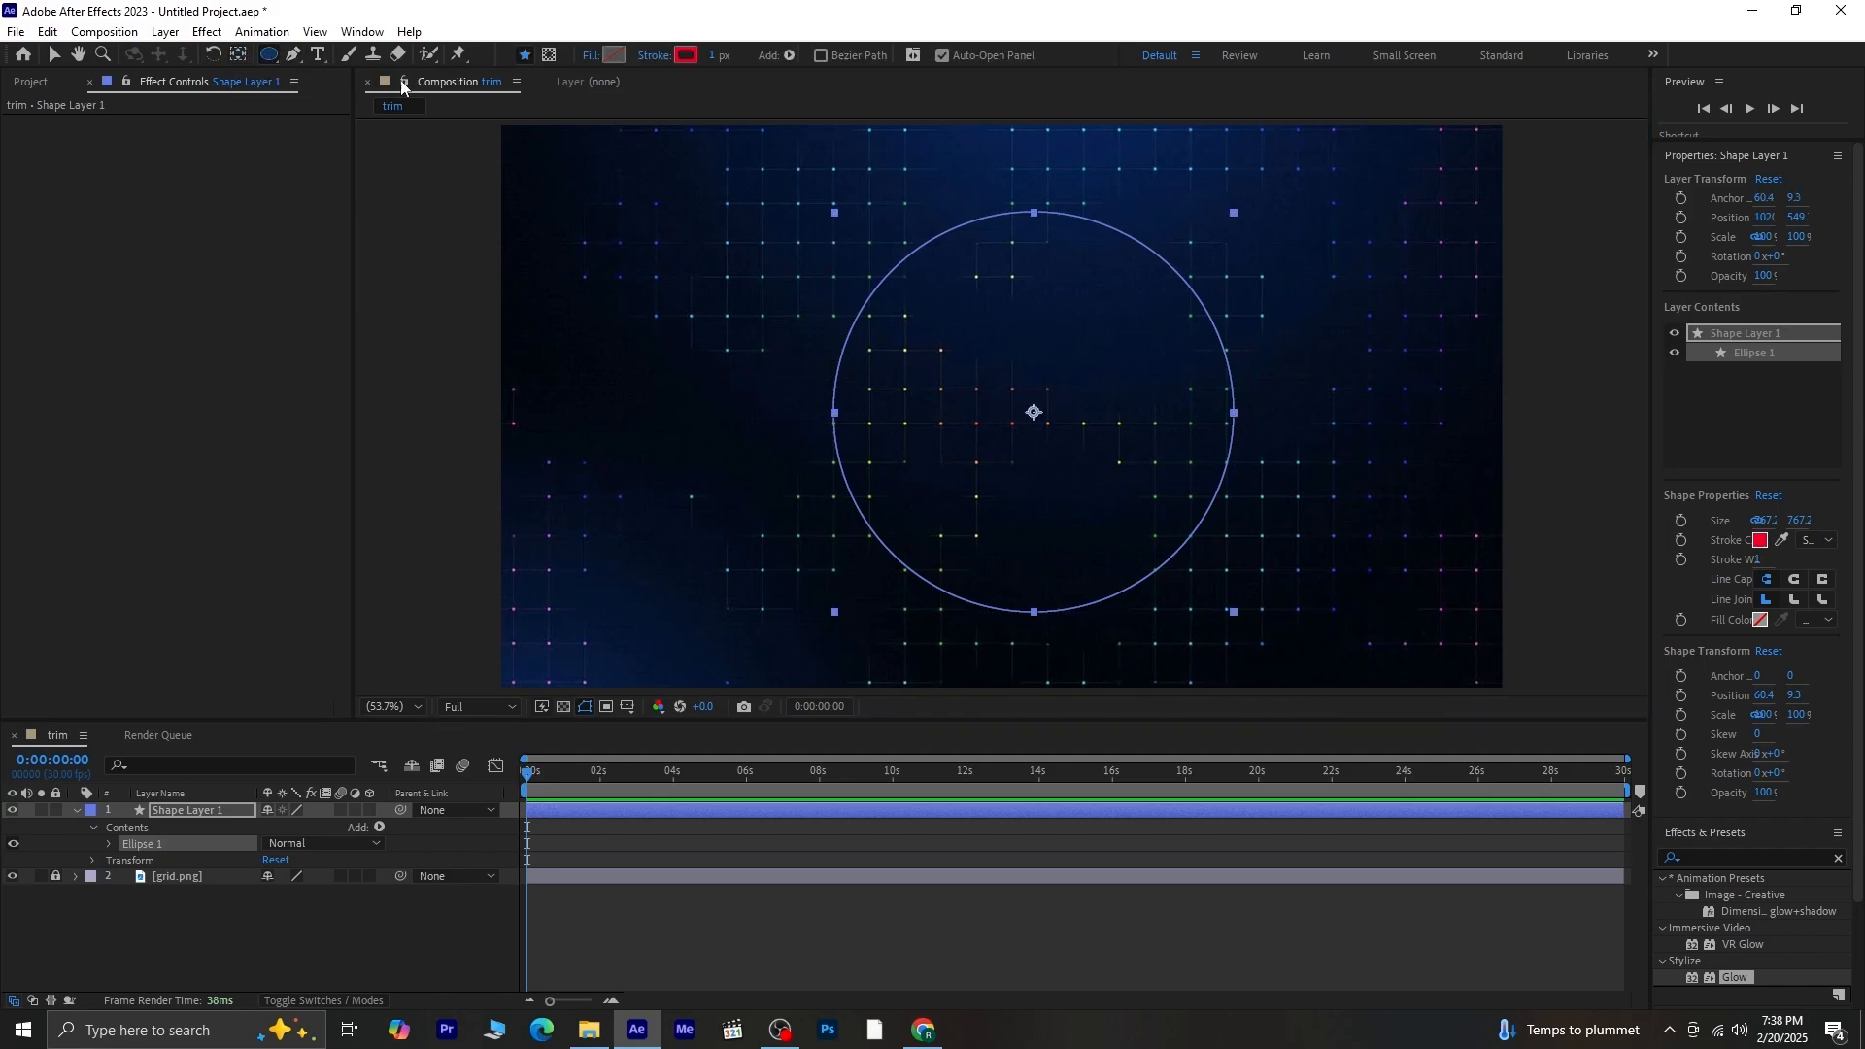
Set the circle's stroke to grey 8A898A and its stroke width to 118 px.
{"action": "left_click", "coordinate": [696, 54]}
{"action": "left_click", "coordinate": [311, 483]}
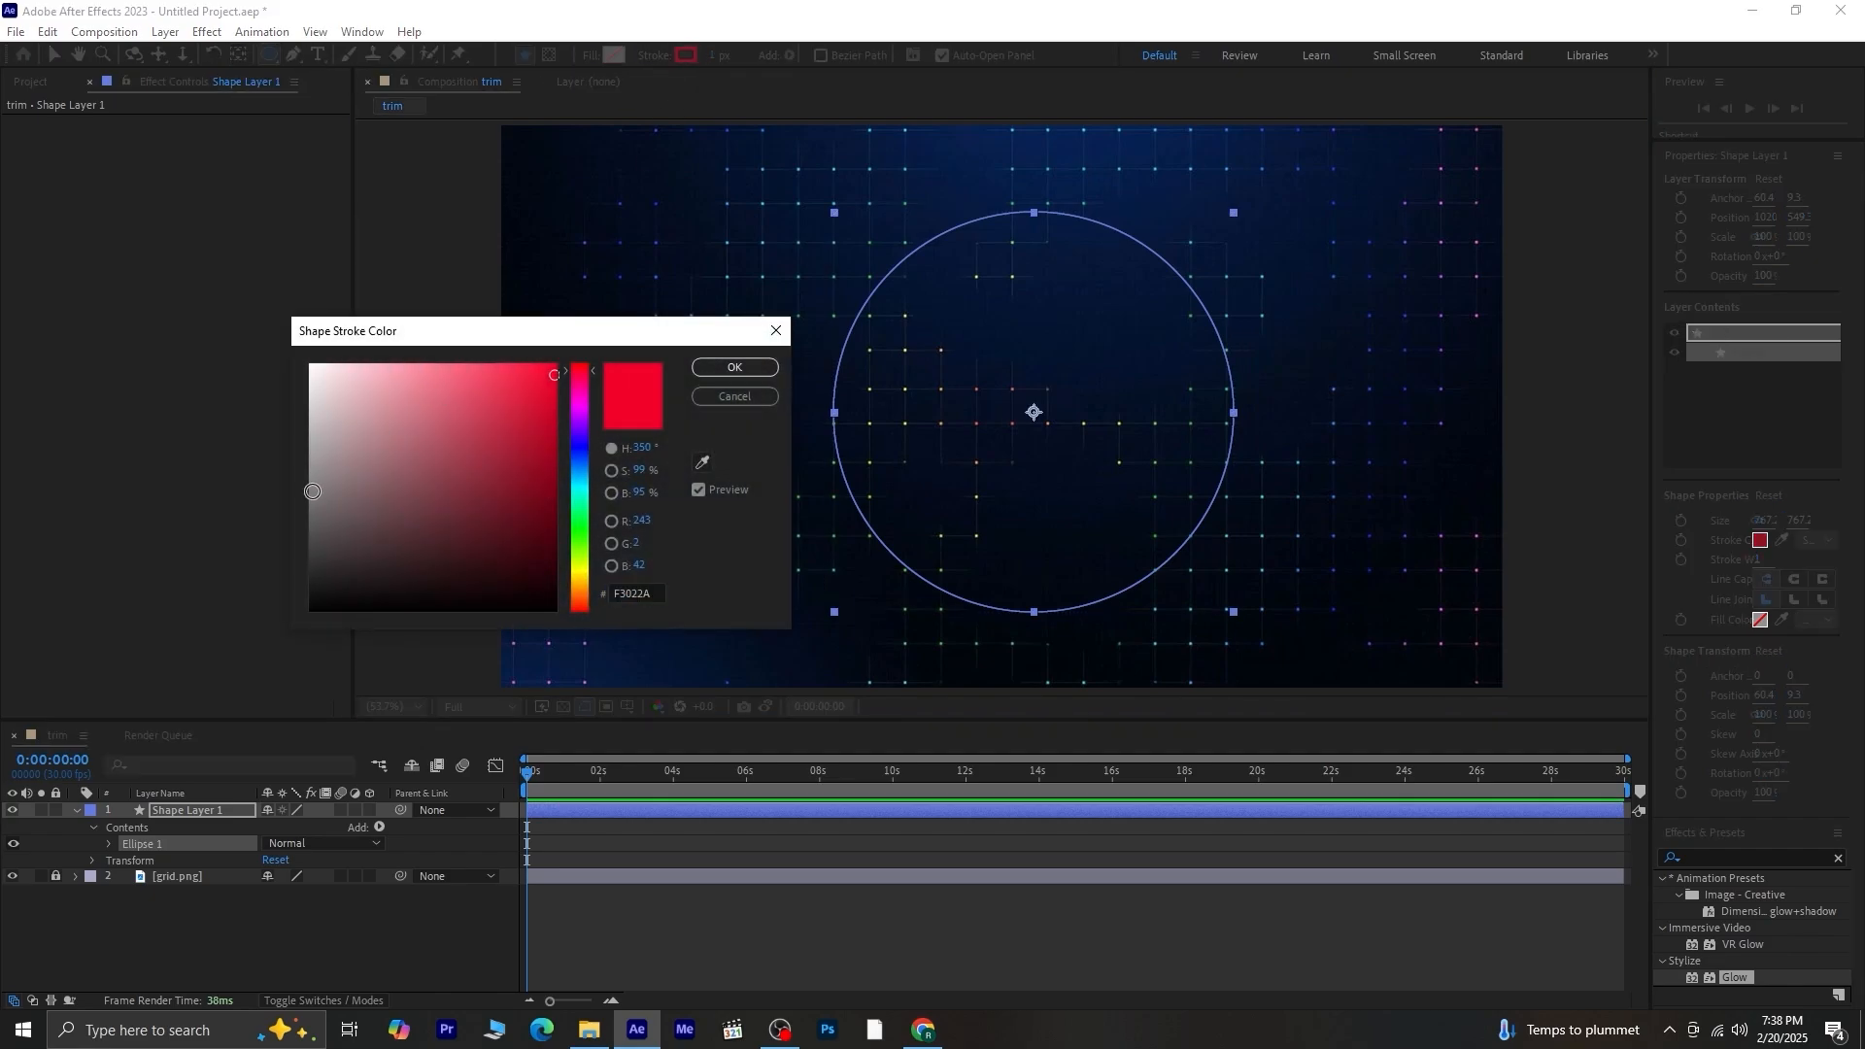
{"action": "left_click_drag", "start_coordinate": [311, 483], "coordinate": [313, 470]}
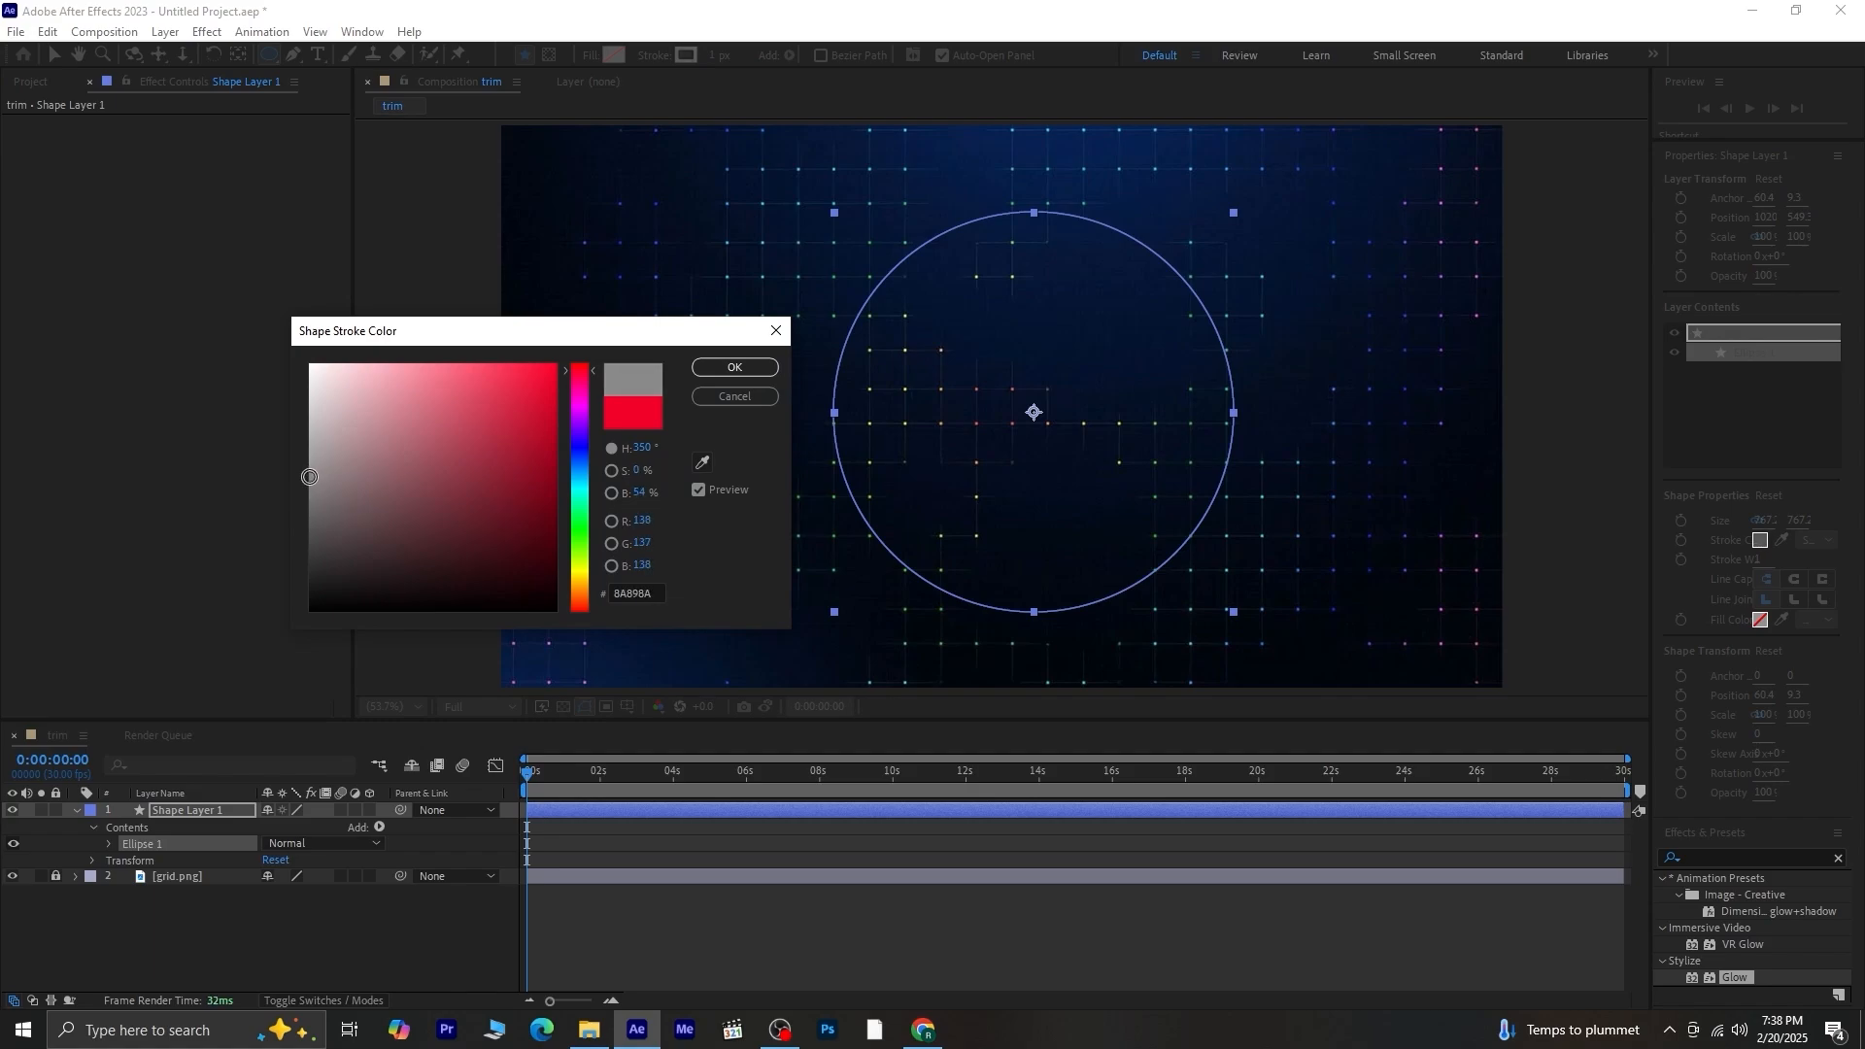
{"action": "left_click", "coordinate": [734, 367]}
{"action": "left_click_drag", "start_coordinate": [718, 56], "coordinate": [859, 88]}
{"action": "left_click", "coordinate": [54, 54]}
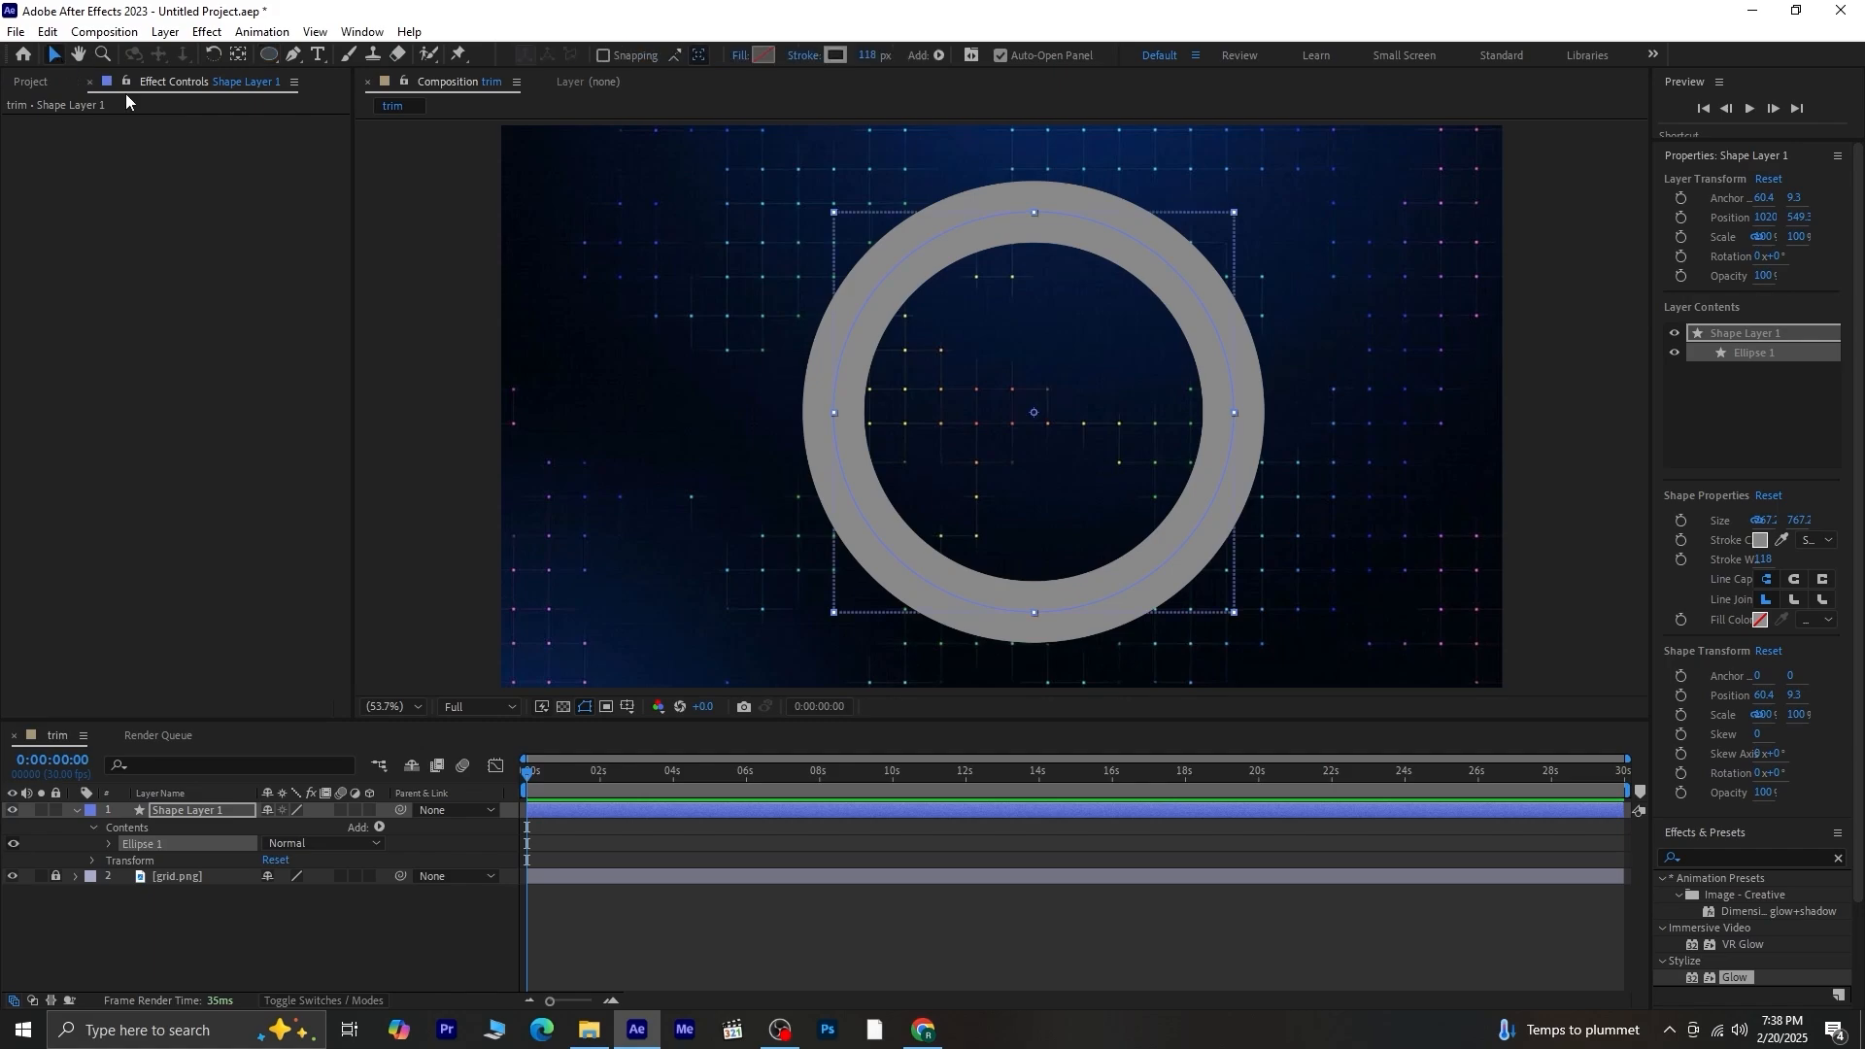
Centre the grey ring horizontally and vertically in the composition and scale its layer to 81%.
{"action": "left_click", "coordinate": [1706, 949]}
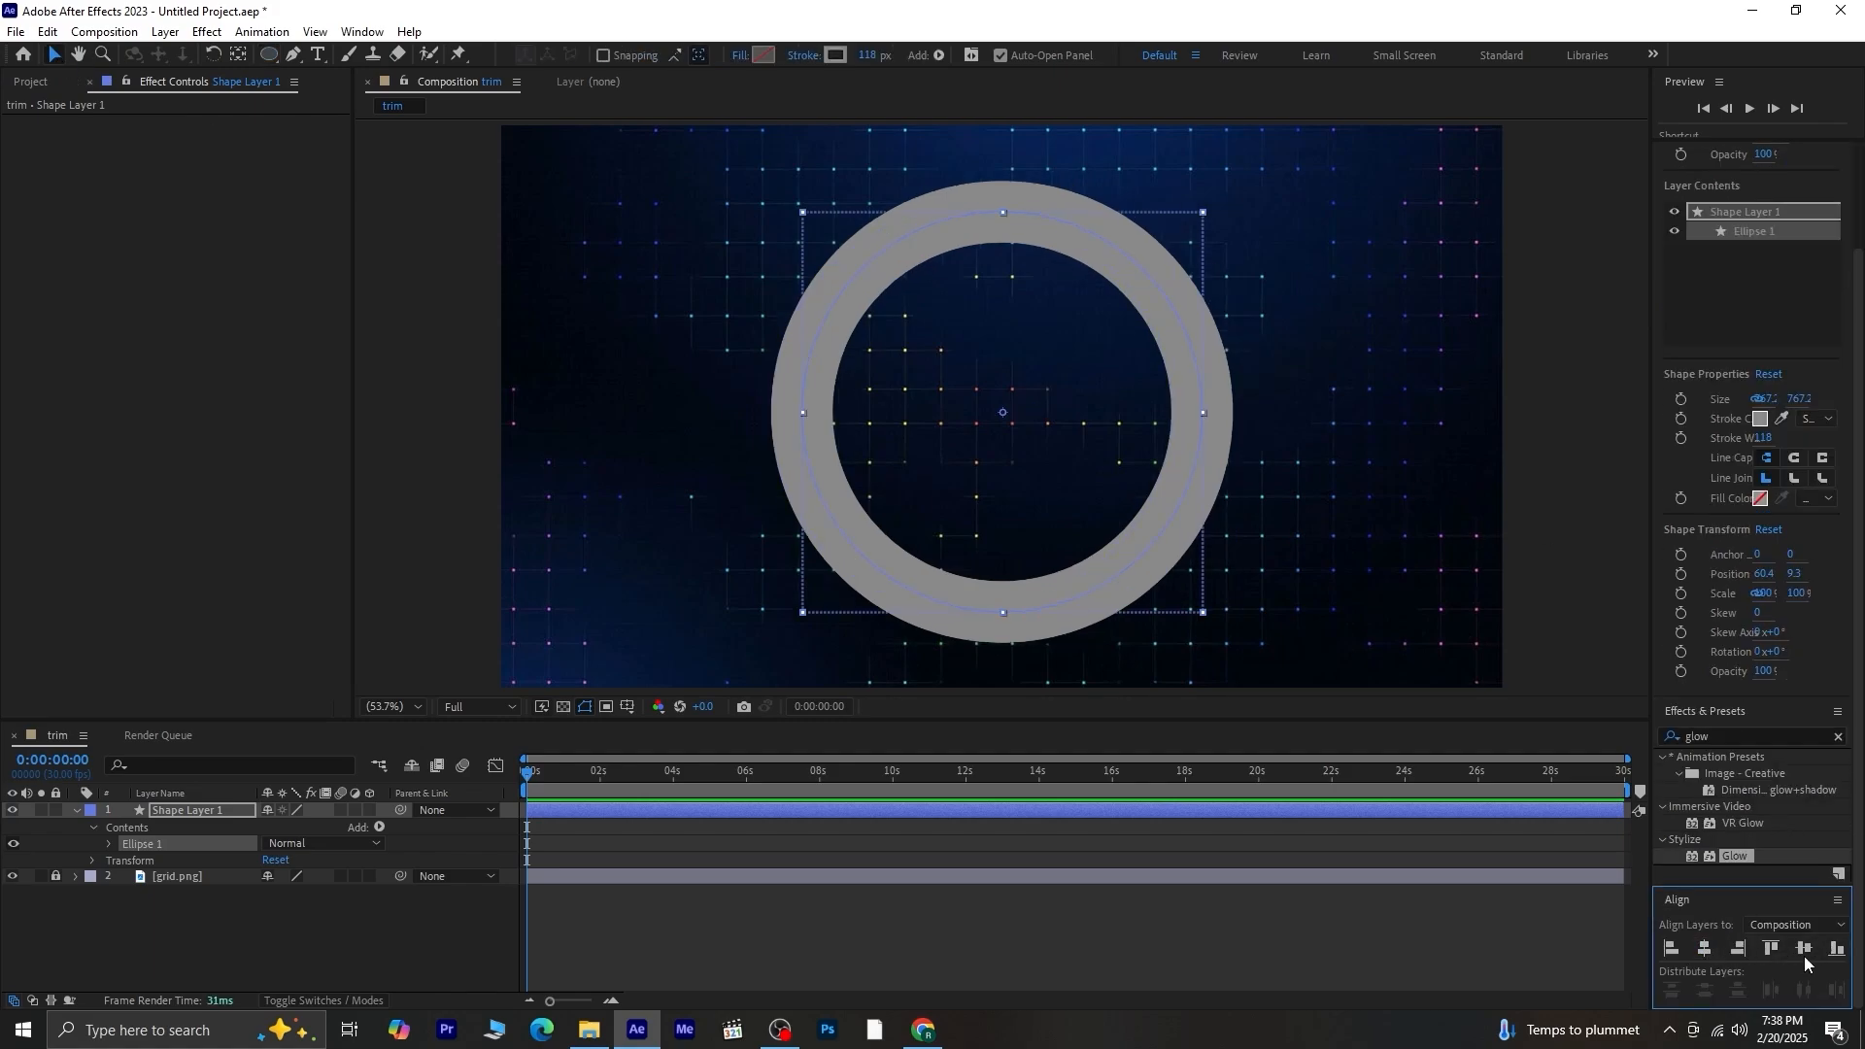
{"action": "left_click", "coordinate": [1804, 949]}
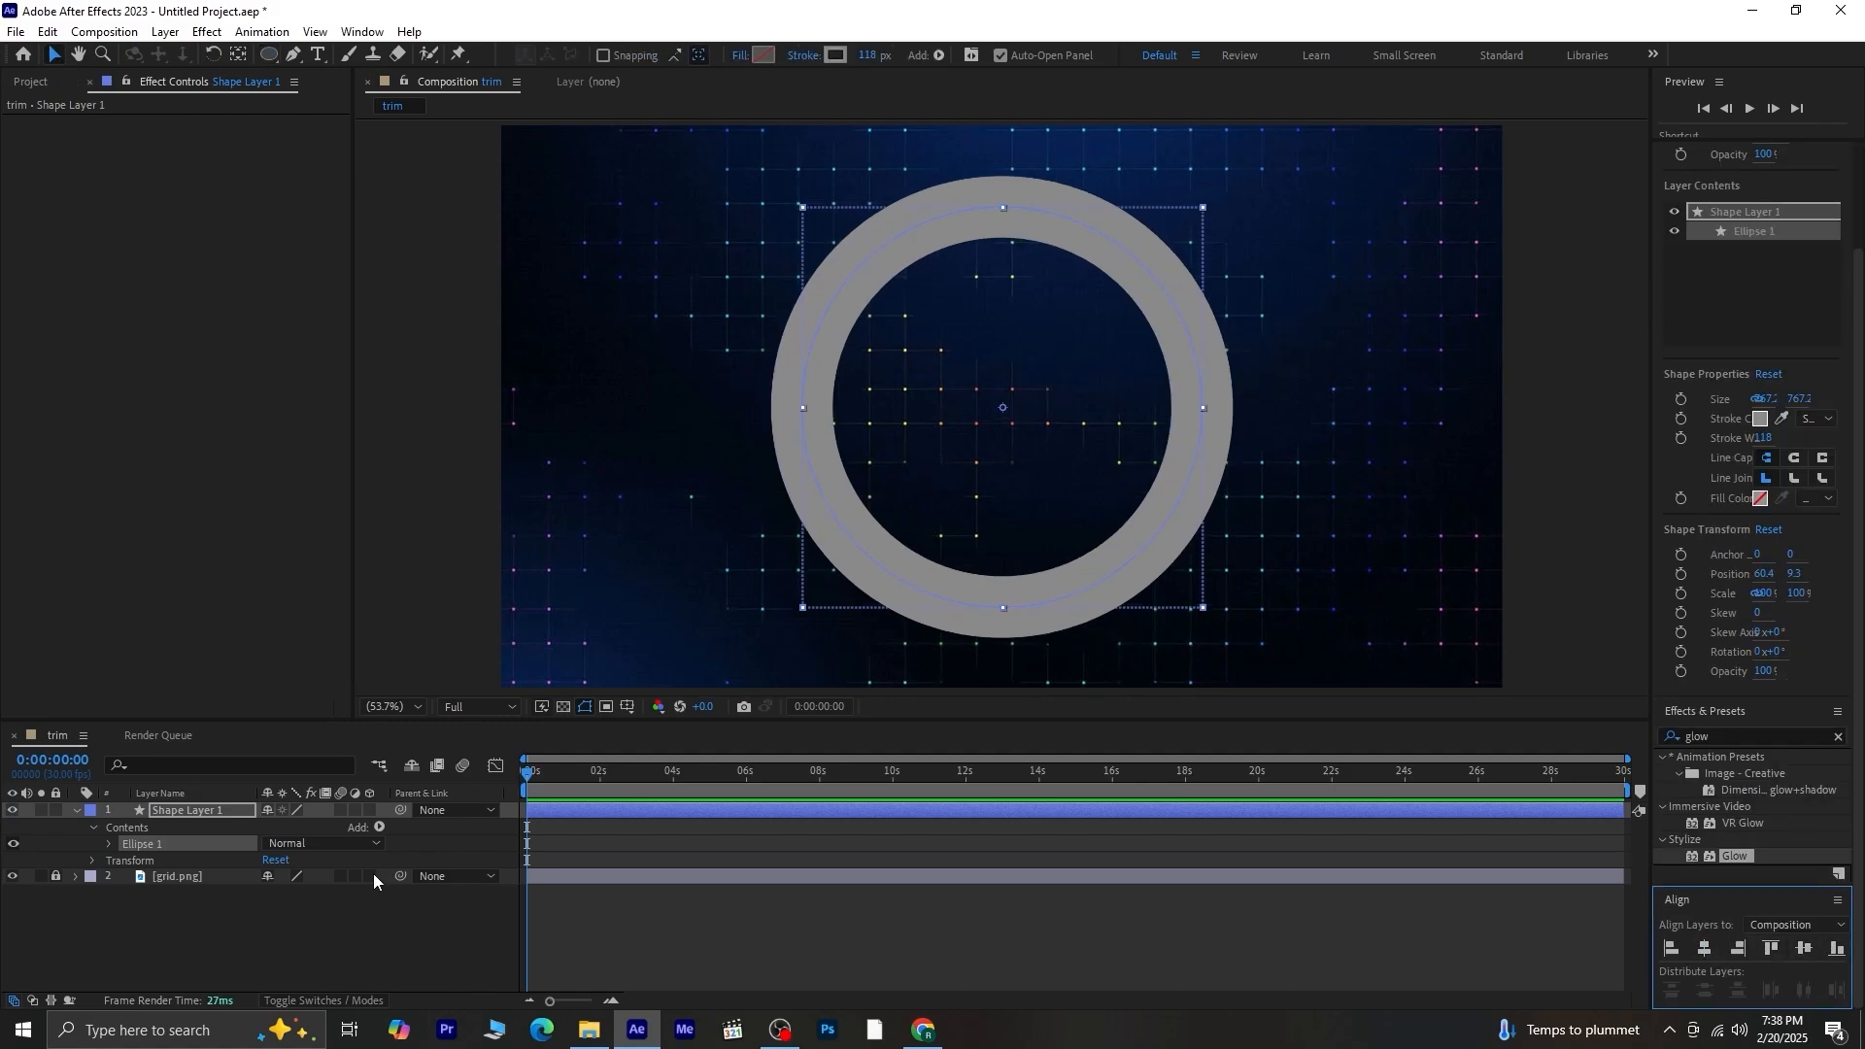
{"action": "key", "text": "s"}
{"action": "left_click_drag", "start_coordinate": [316, 826], "coordinate": [300, 826]}
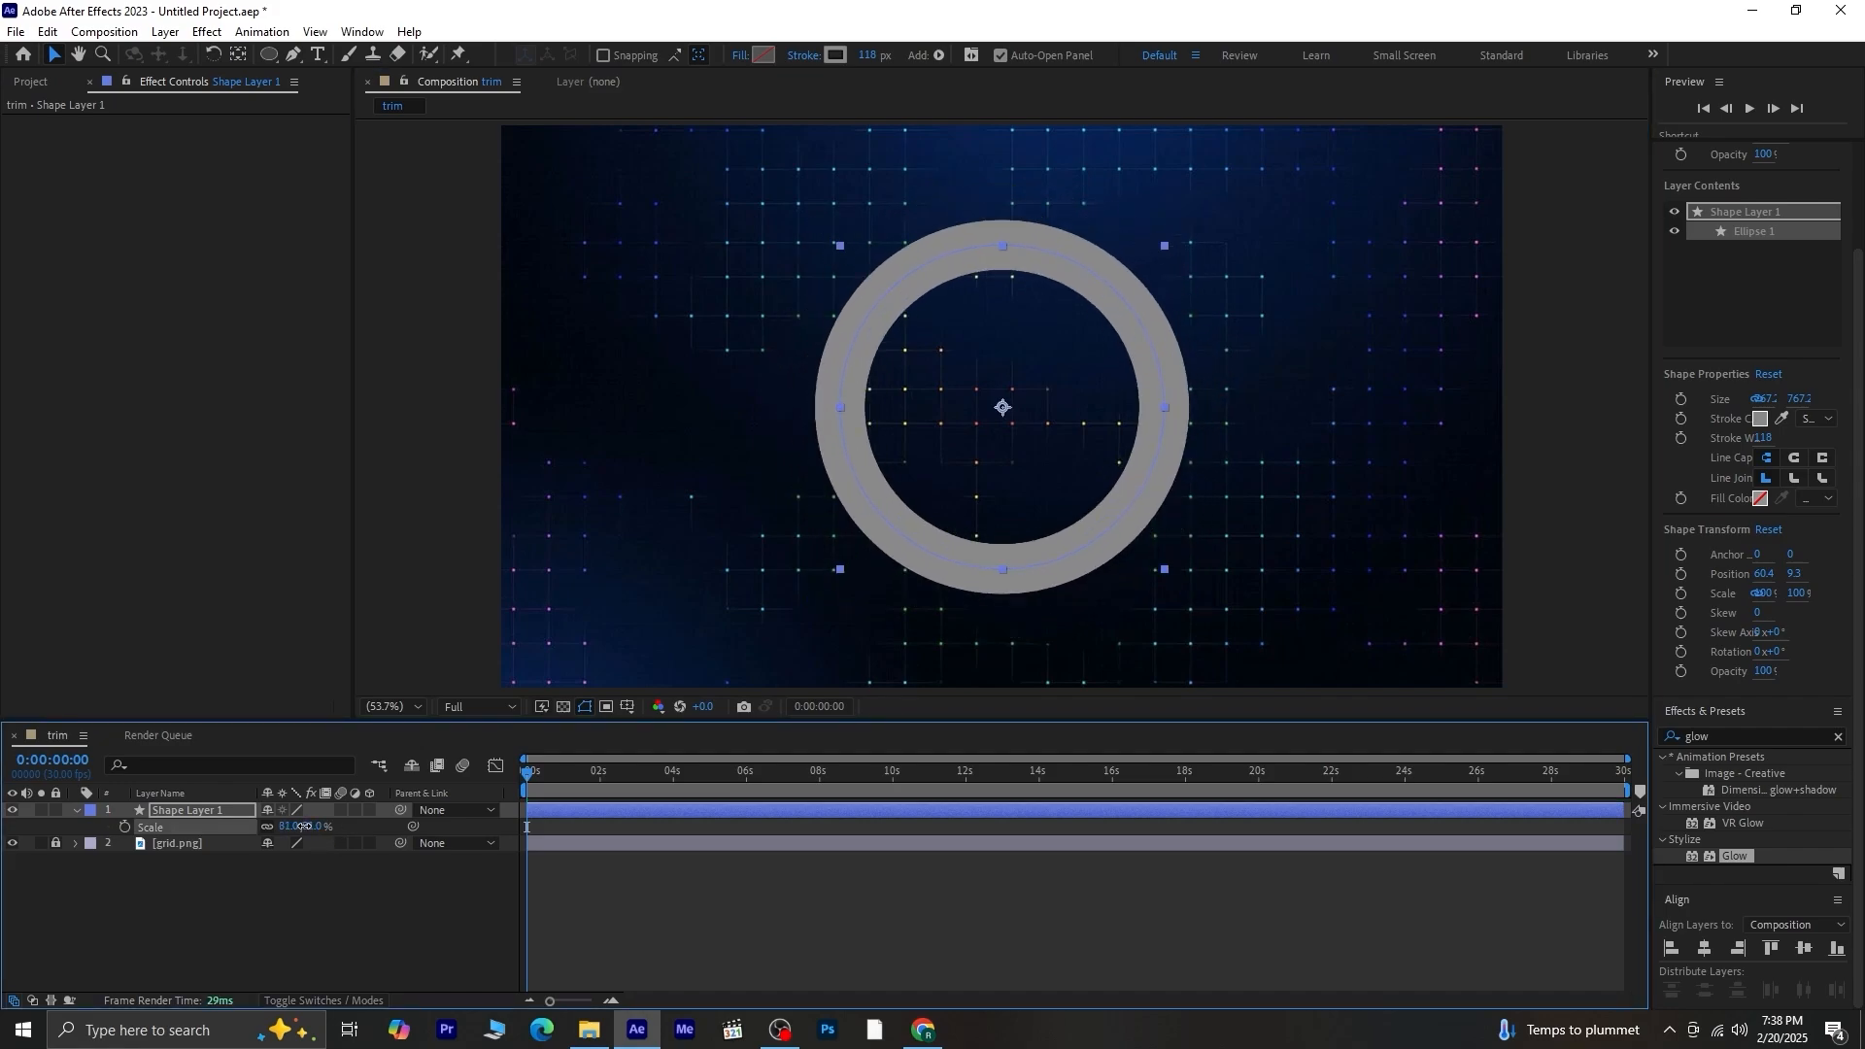
{"action": "left_click", "coordinate": [77, 810]}
{"action": "left_click", "coordinate": [247, 894]}
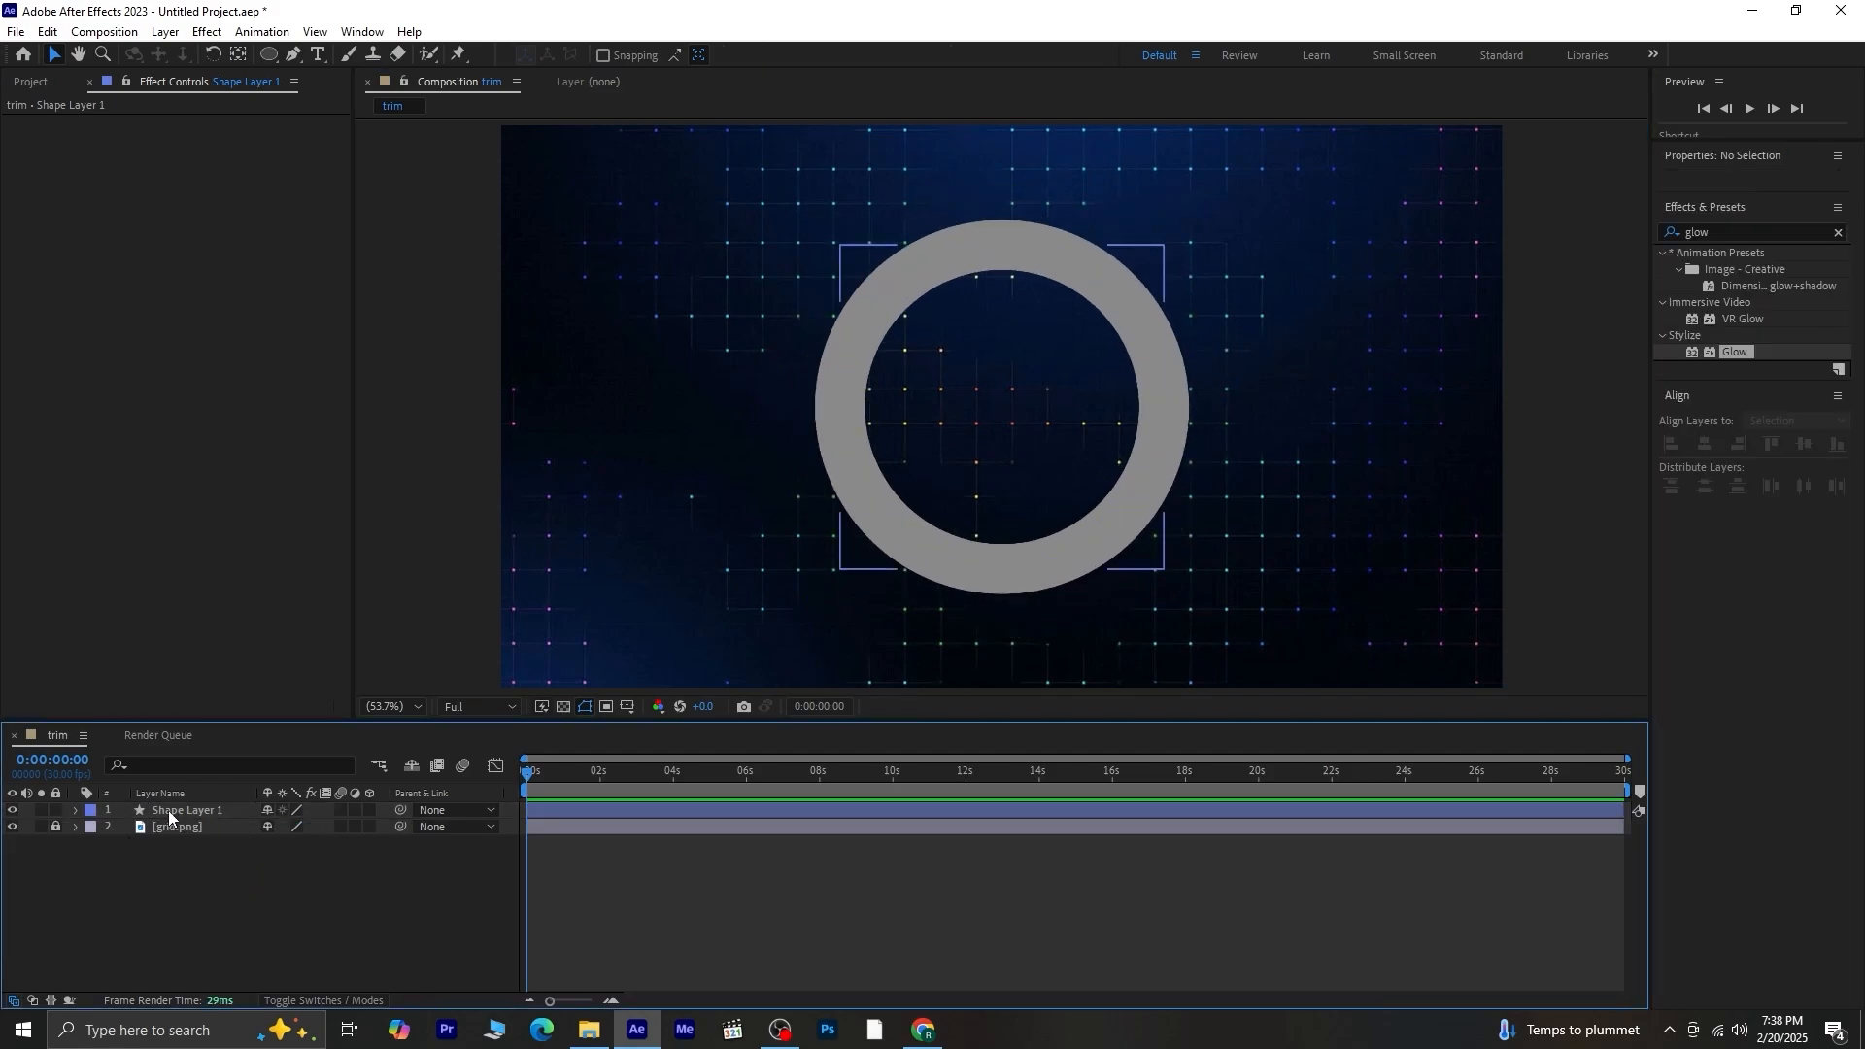
Duplicate the grey ring layer and set the copy's stroke colour to bright turquoise.
{"action": "left_click", "coordinate": [202, 810]}
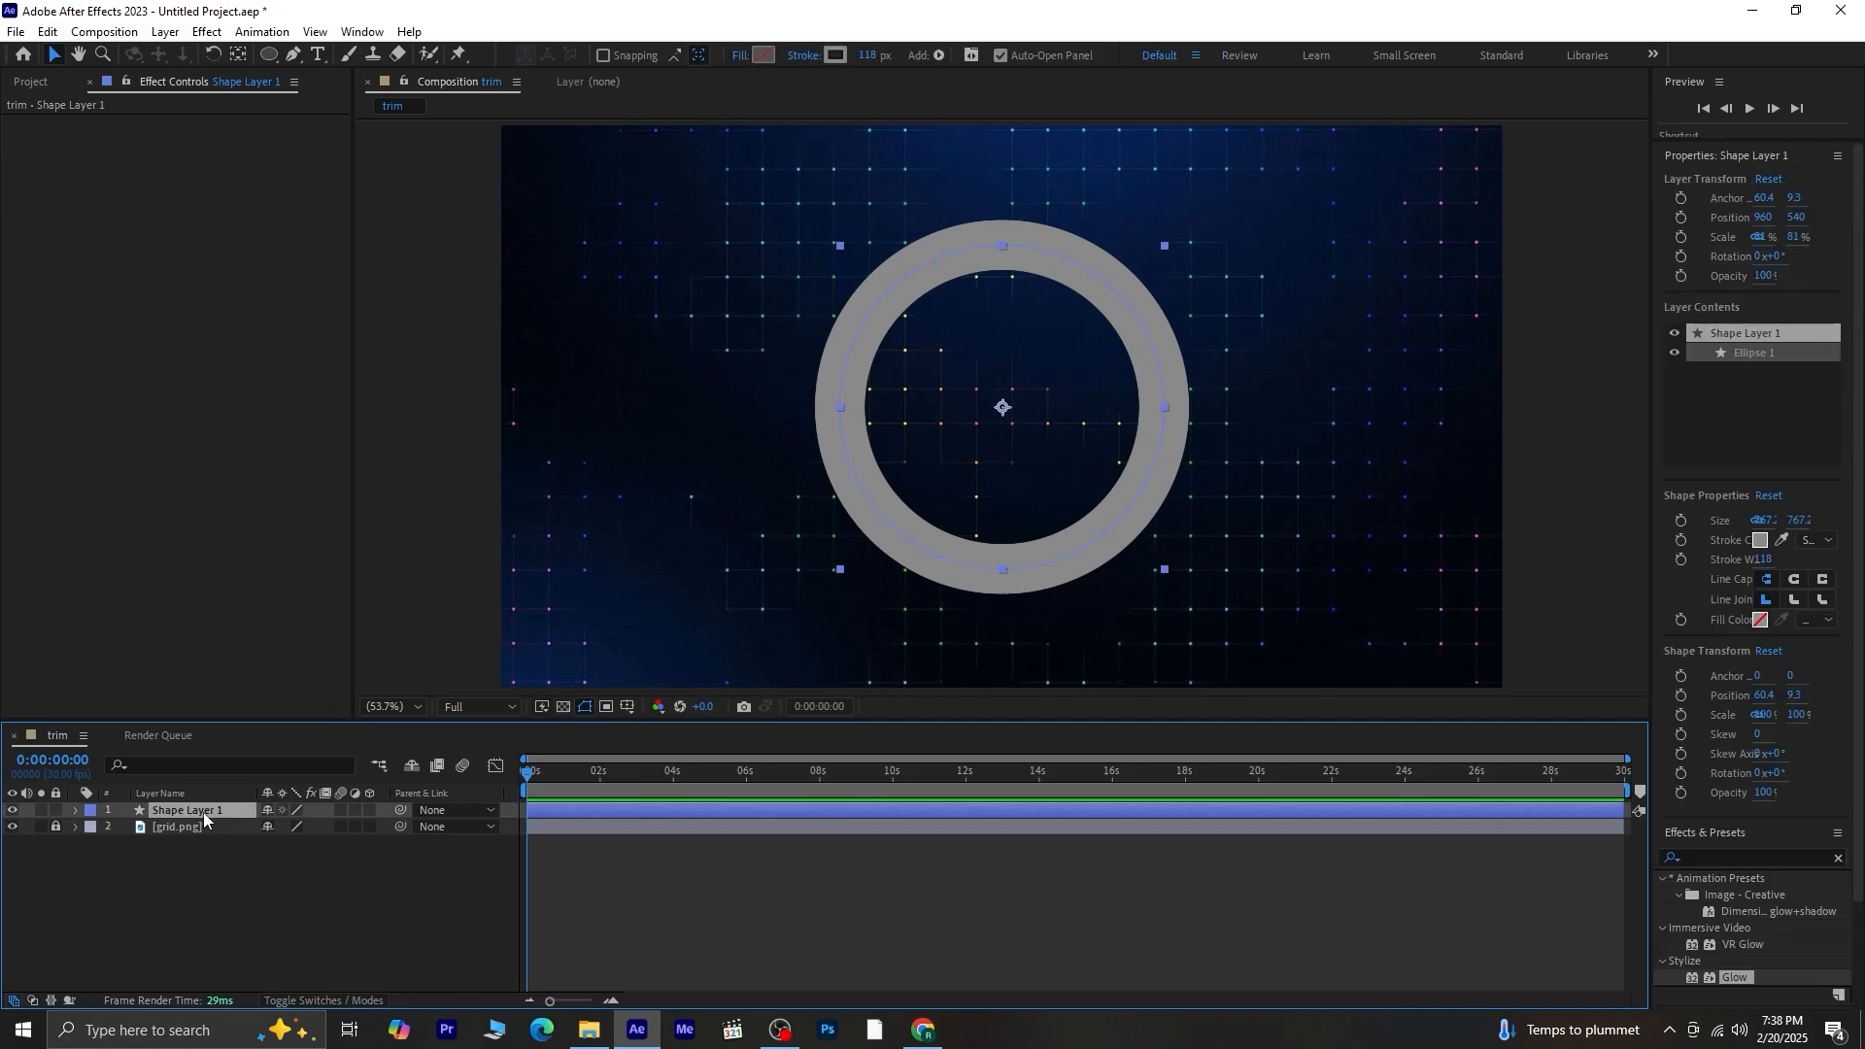
{"action": "key", "text": "ctrl+d"}
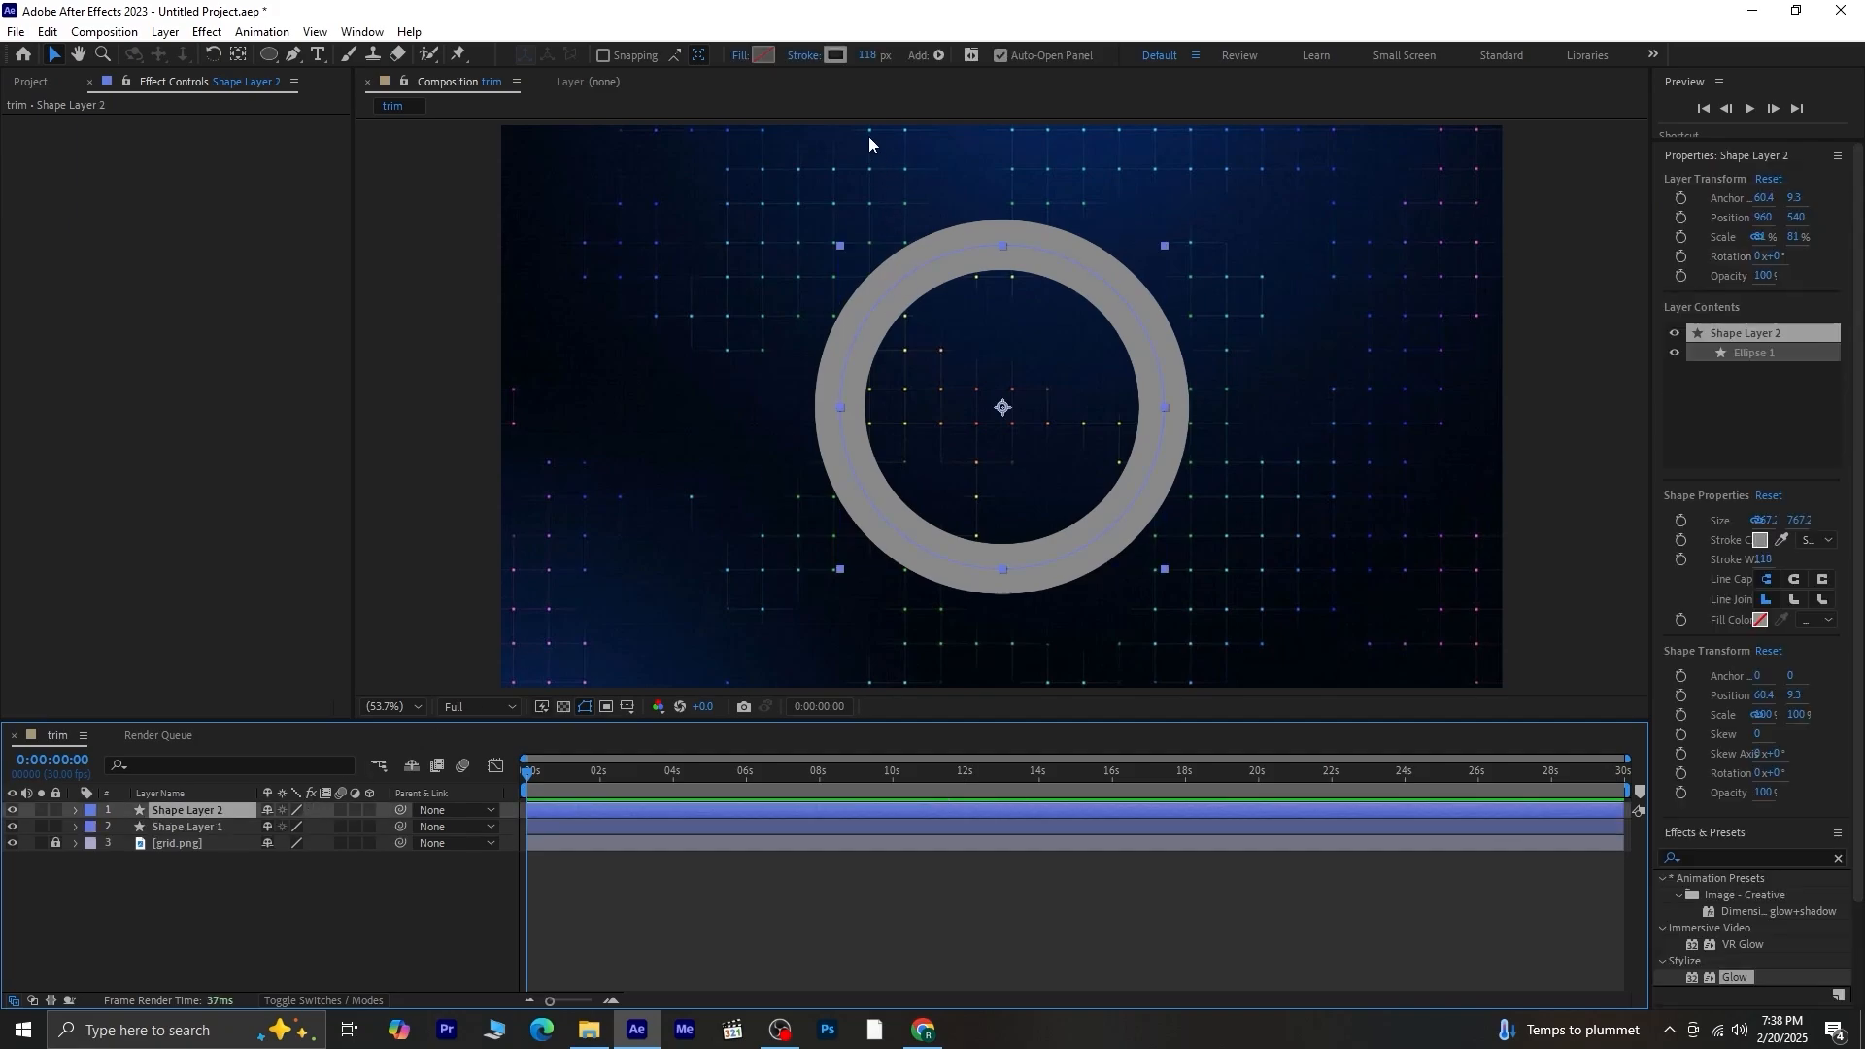
{"action": "left_click", "coordinate": [840, 62]}
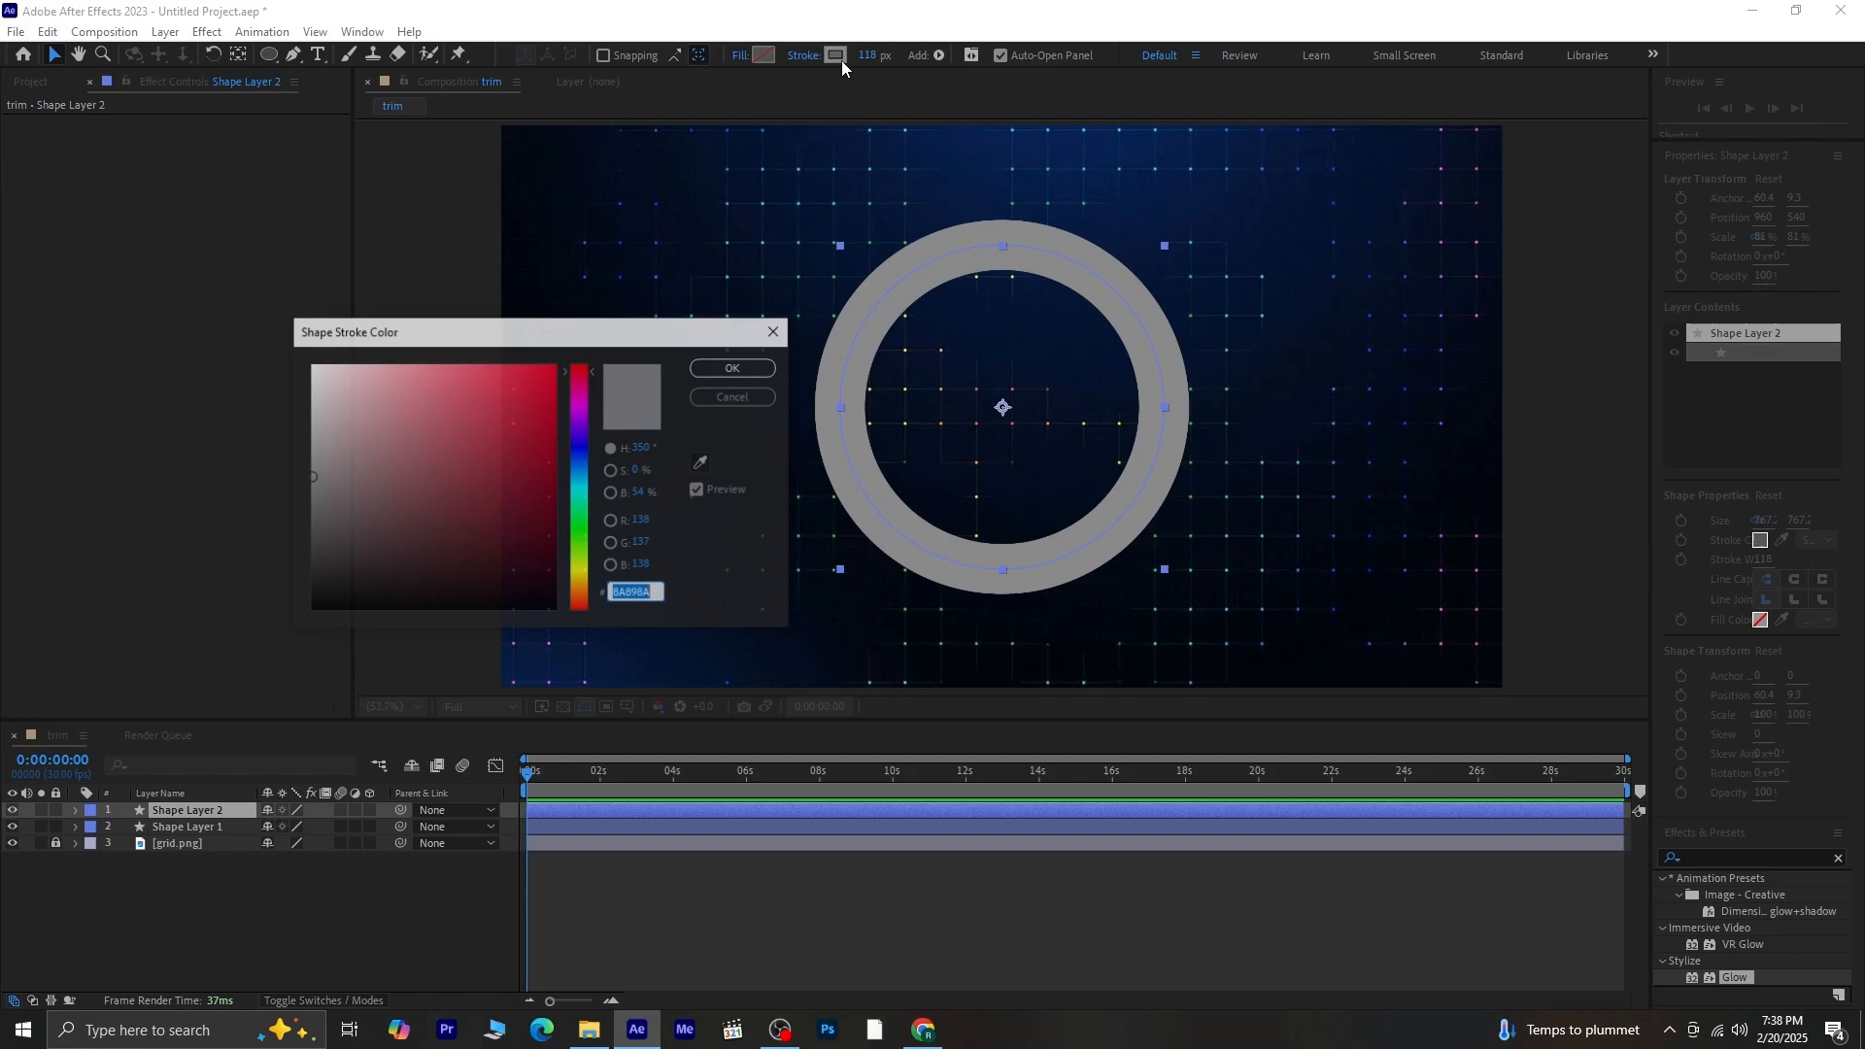
{"action": "left_click", "coordinate": [576, 490]}
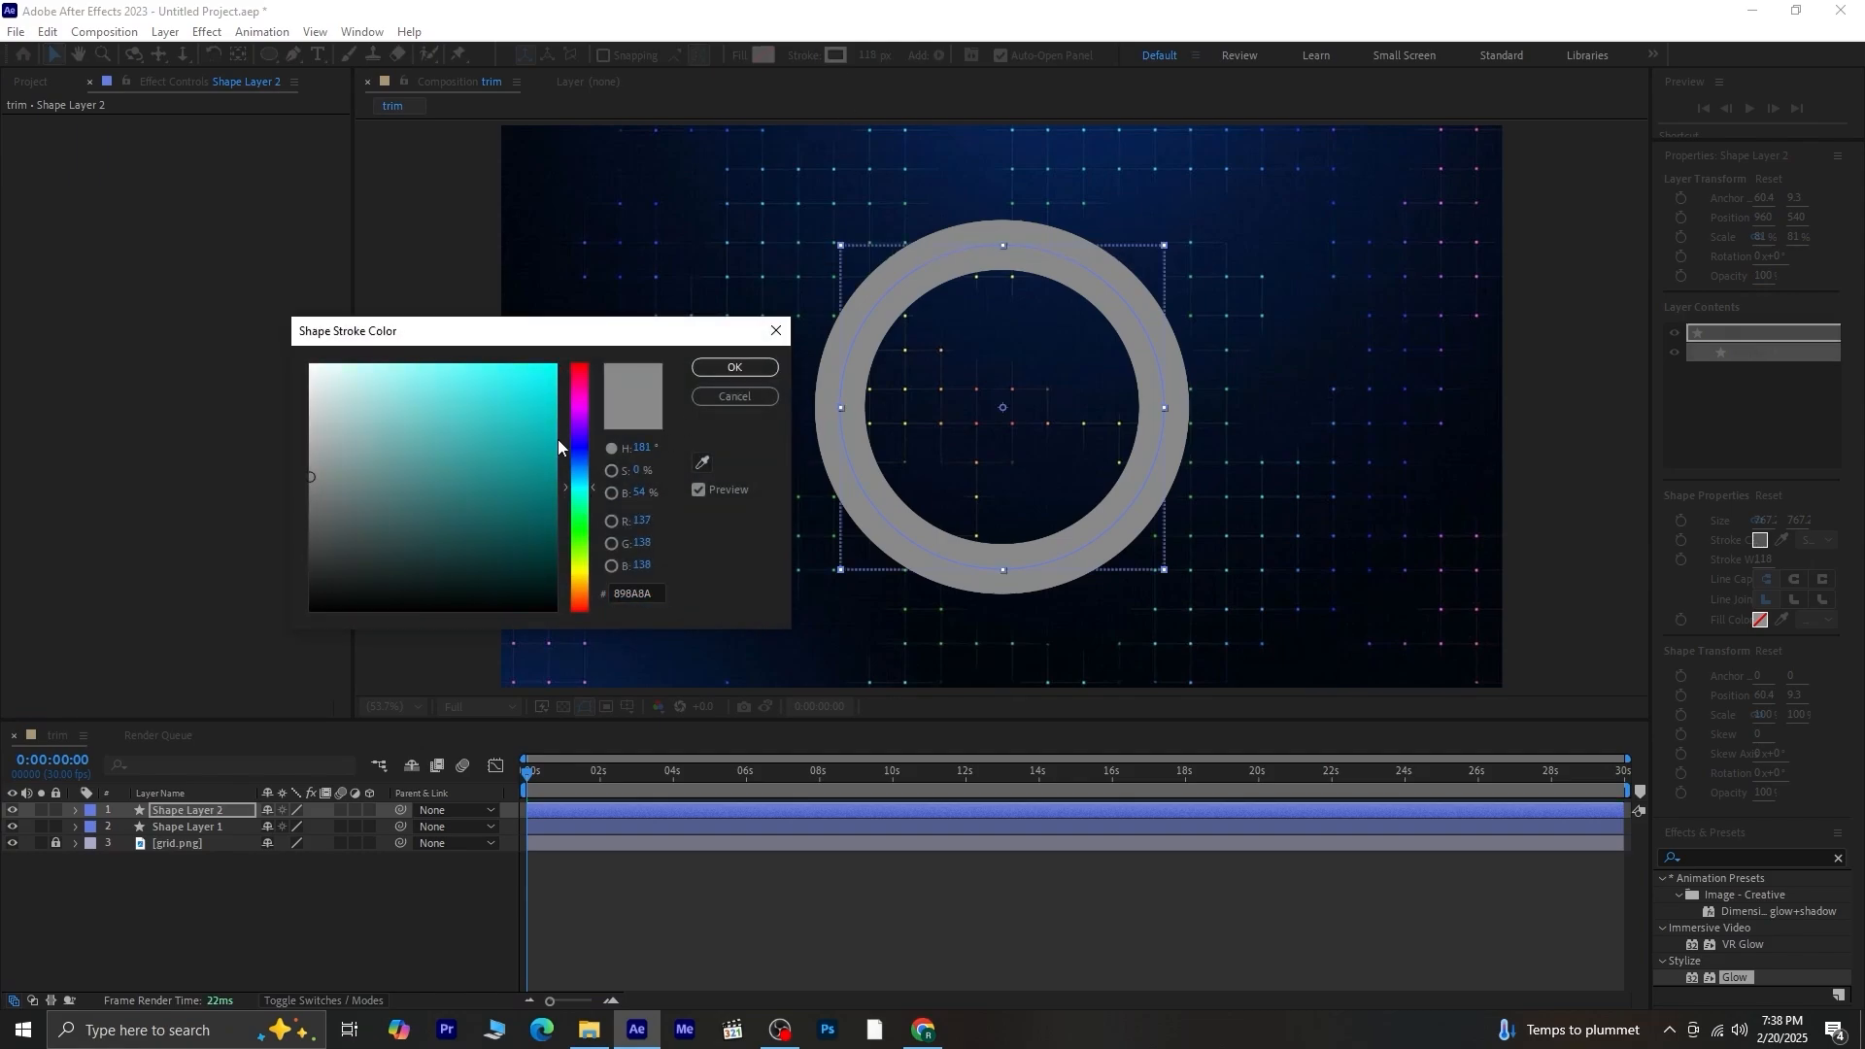
{"action": "mouse_move", "coordinate": [557, 439]}
{"action": "left_mouse_down"}
{"action": "mouse_move", "coordinate": [573, 345]}
{"action": "mouse_move", "coordinate": [541, 406]}
{"action": "left_mouse_up"}
{"action": "left_click", "coordinate": [757, 373]}
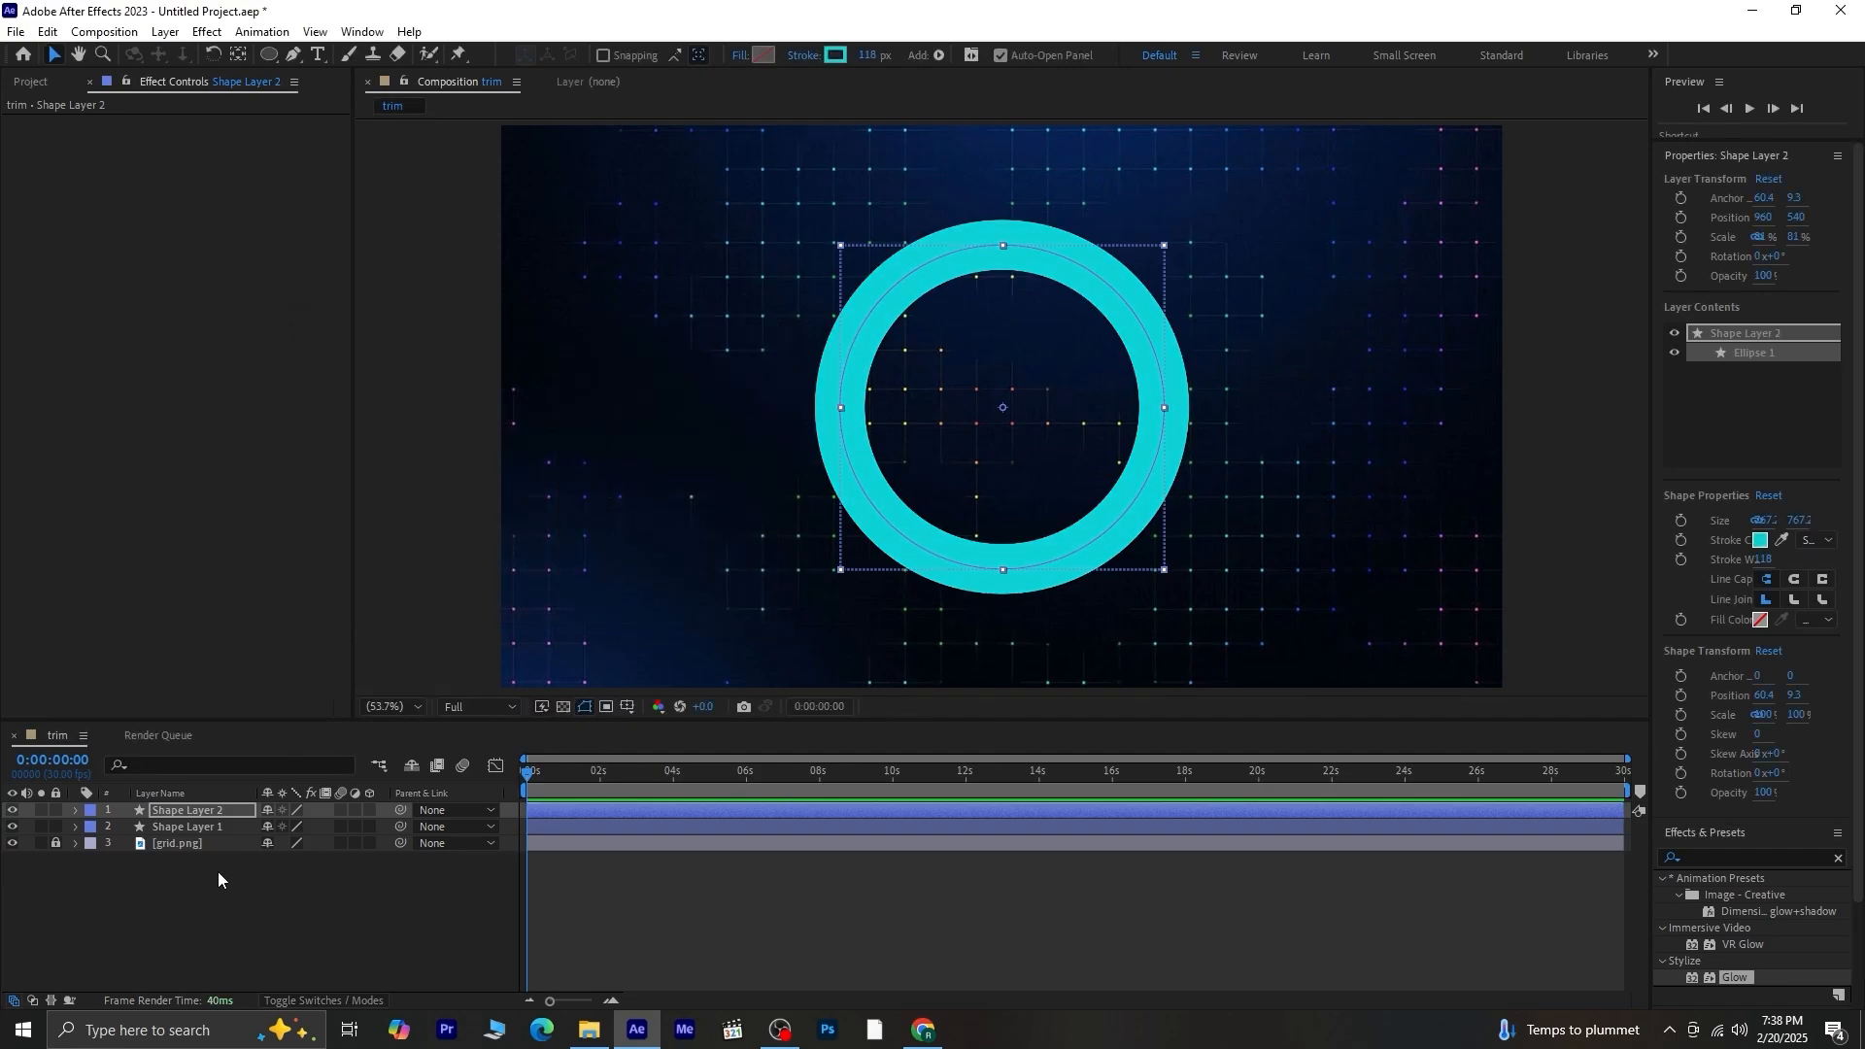
Add Trim Paths to the turquoise ring and keyframe its End at 0% on the first frame.
{"action": "left_click", "coordinate": [74, 809]}
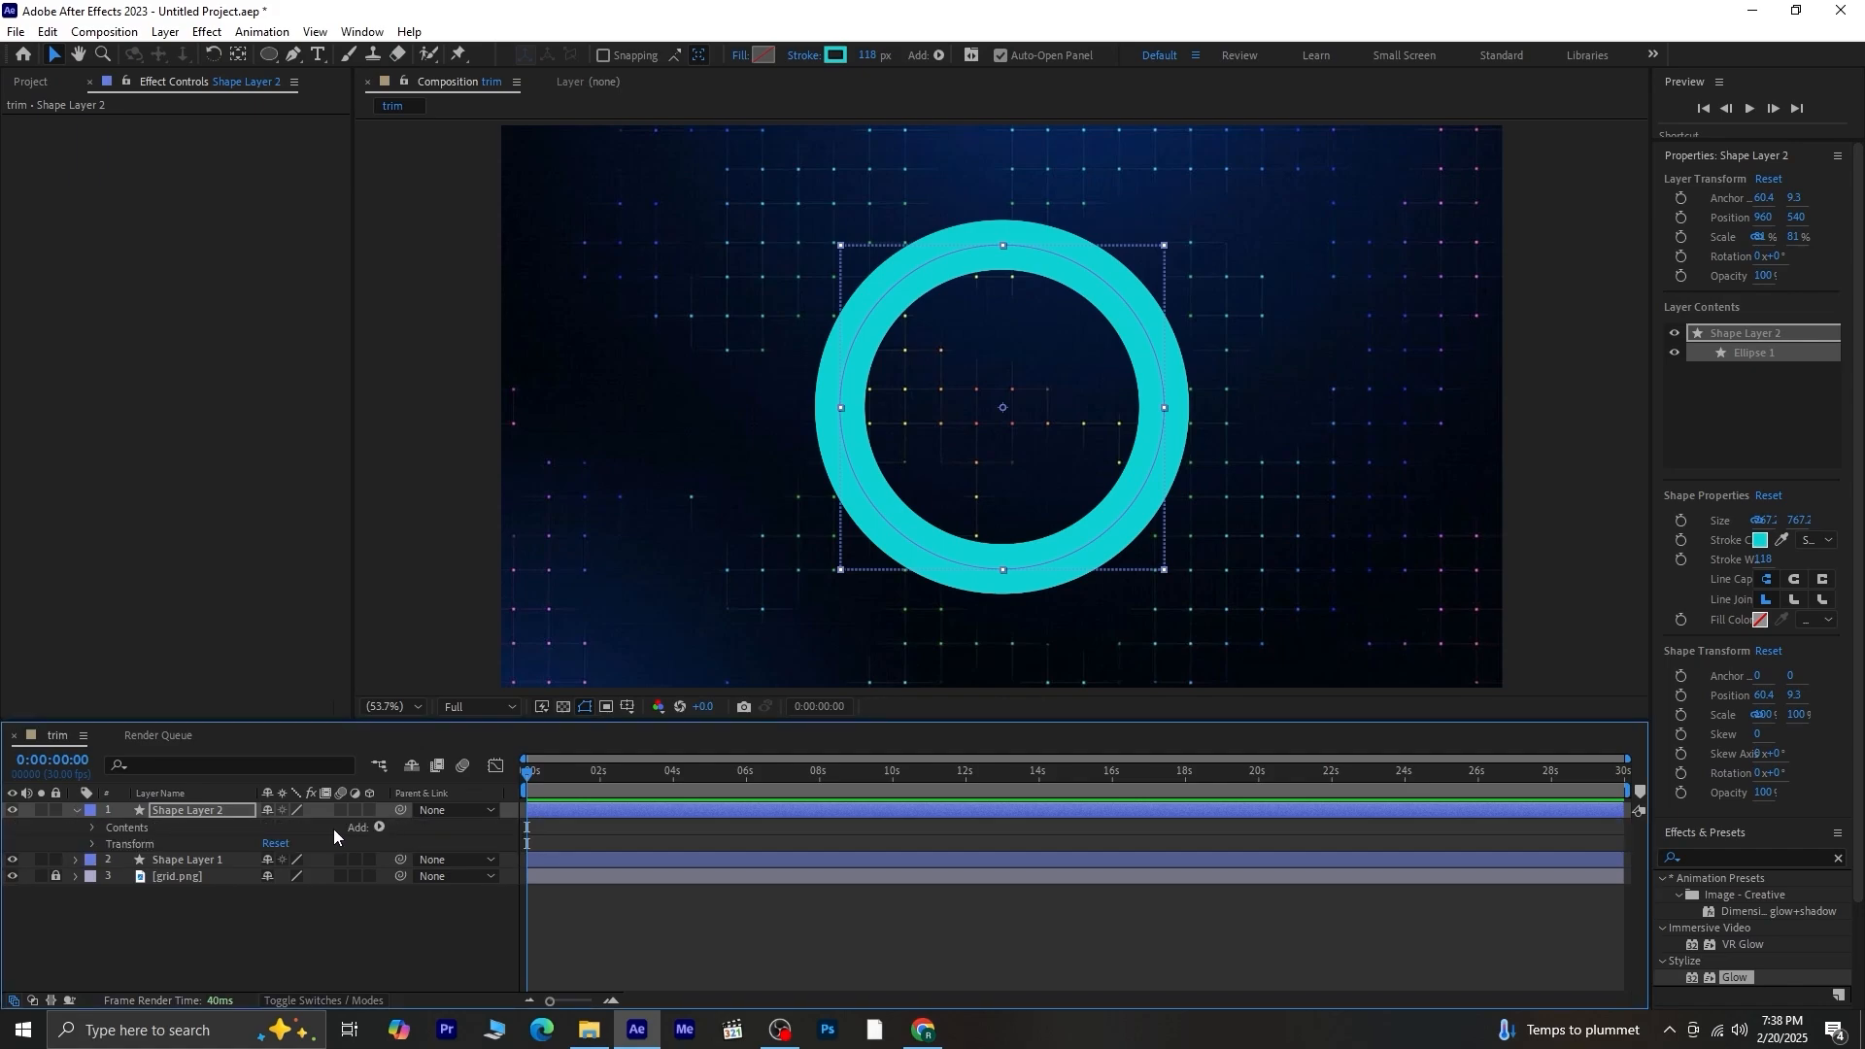
{"action": "left_click", "coordinate": [379, 827]}
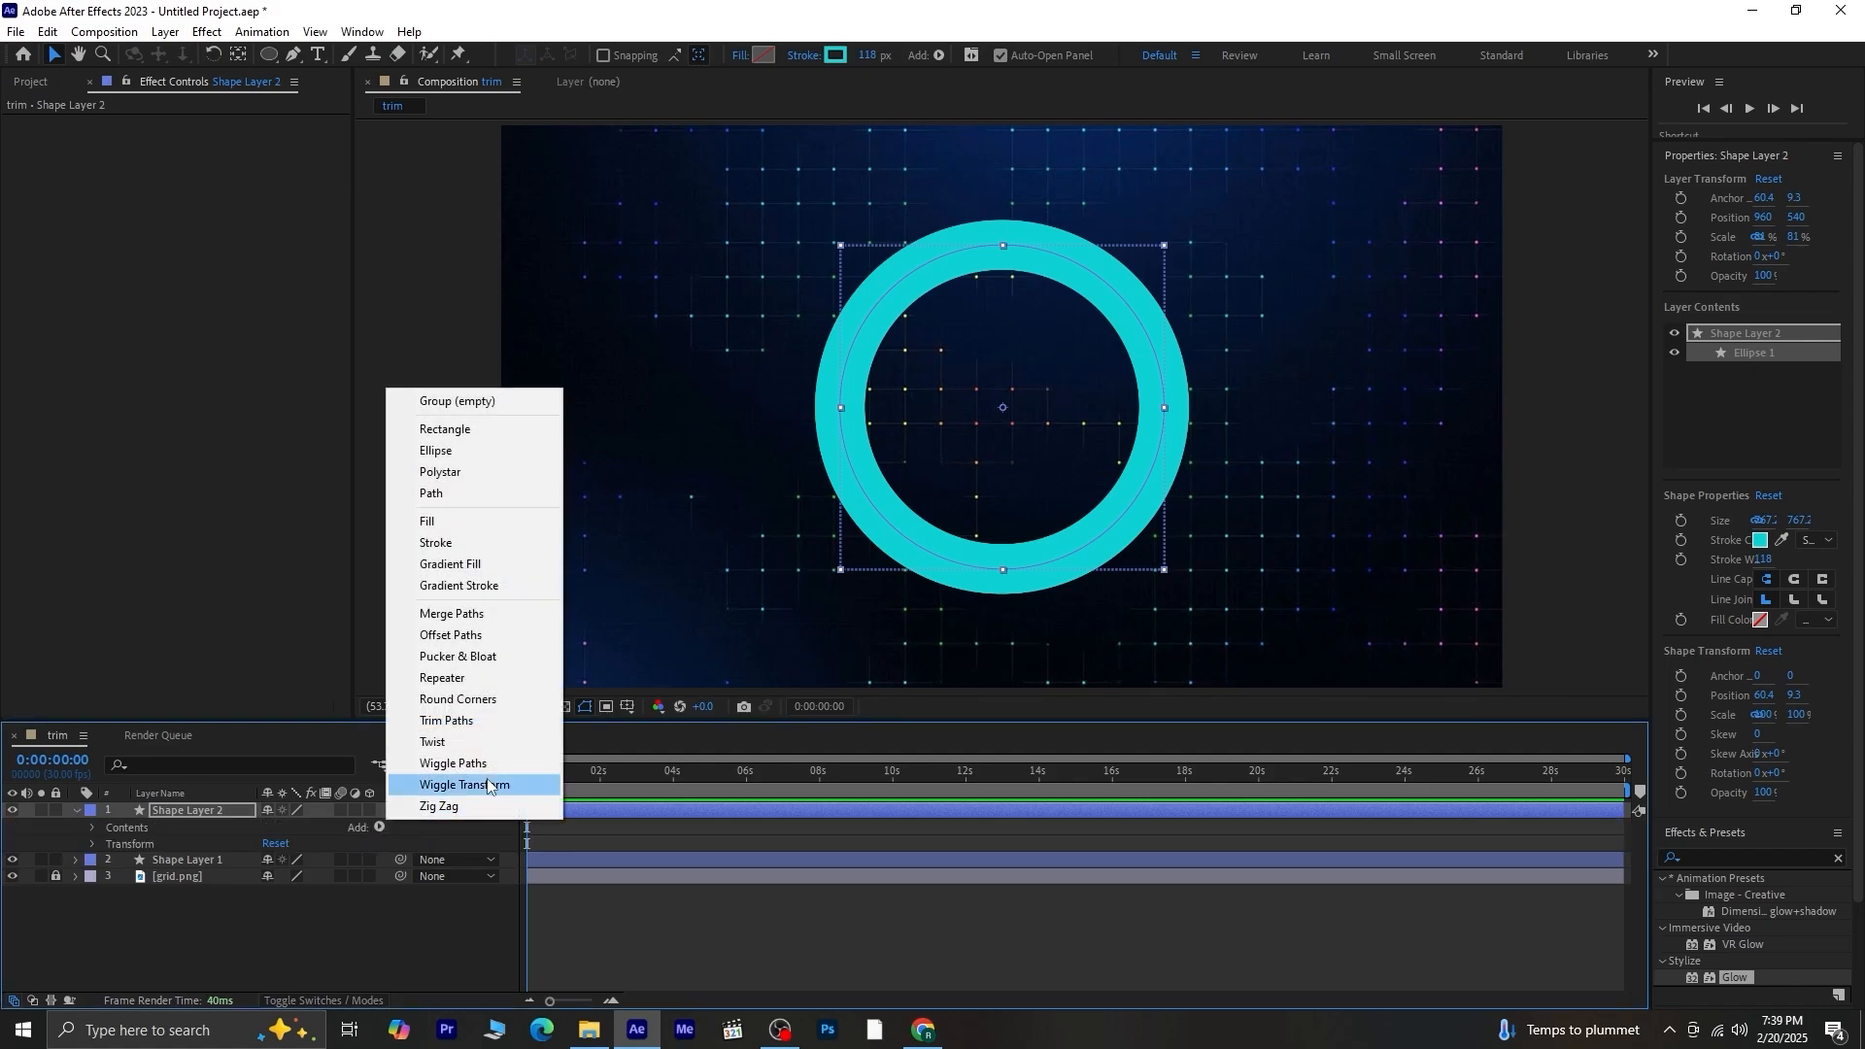
{"action": "left_click", "coordinate": [531, 720]}
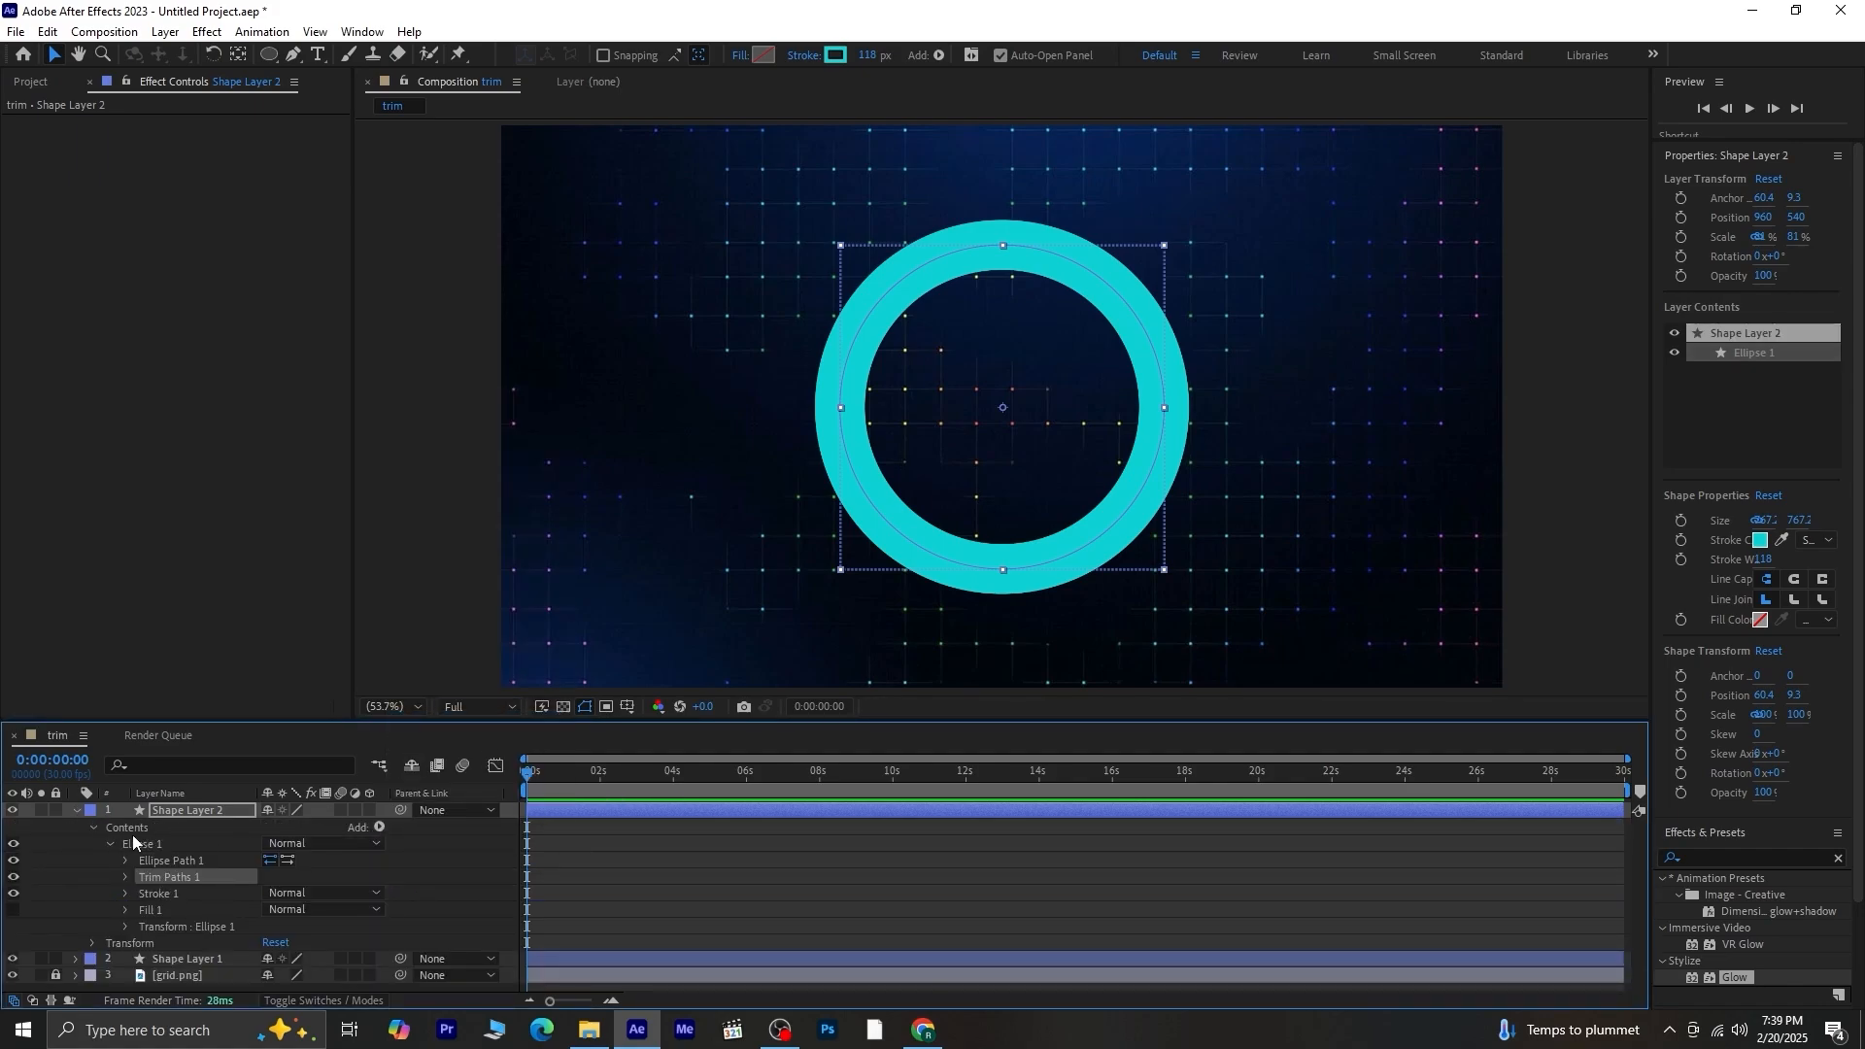
{"action": "left_click", "coordinate": [125, 877]}
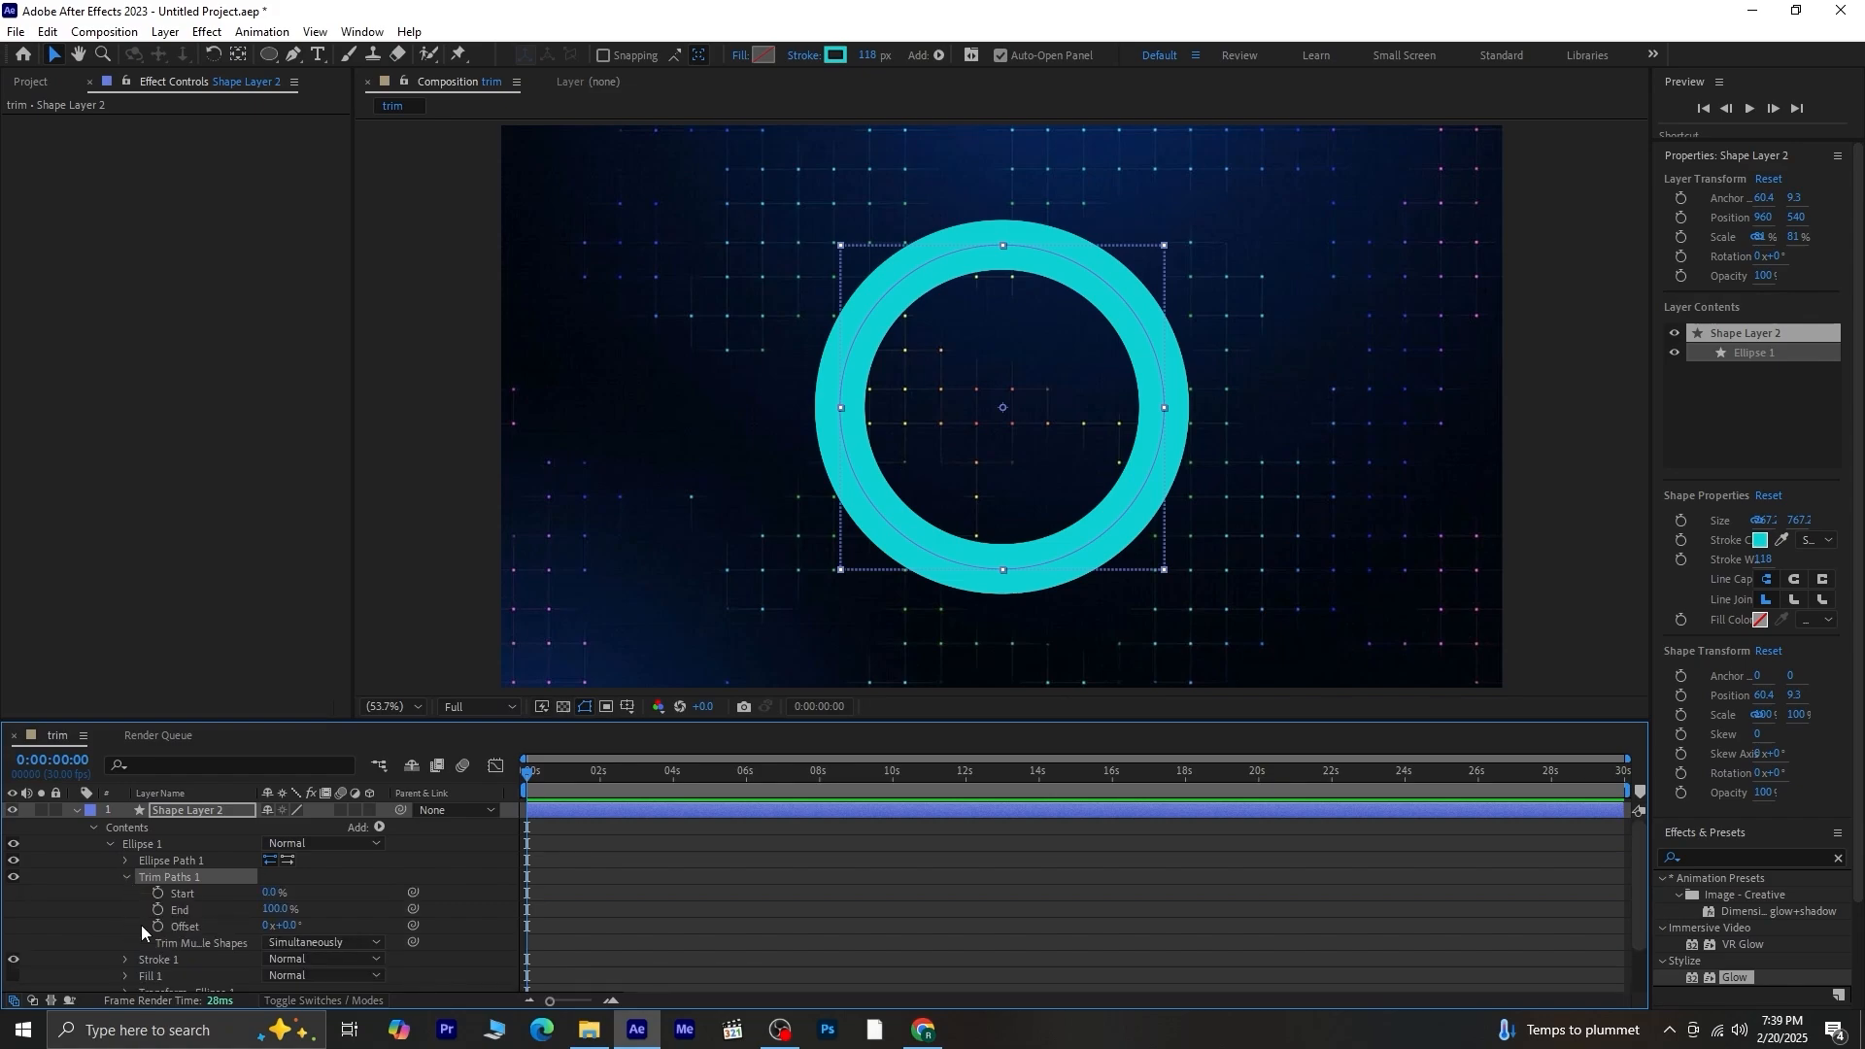
{"action": "left_click_drag", "start_coordinate": [275, 910], "coordinate": [17, 909]}
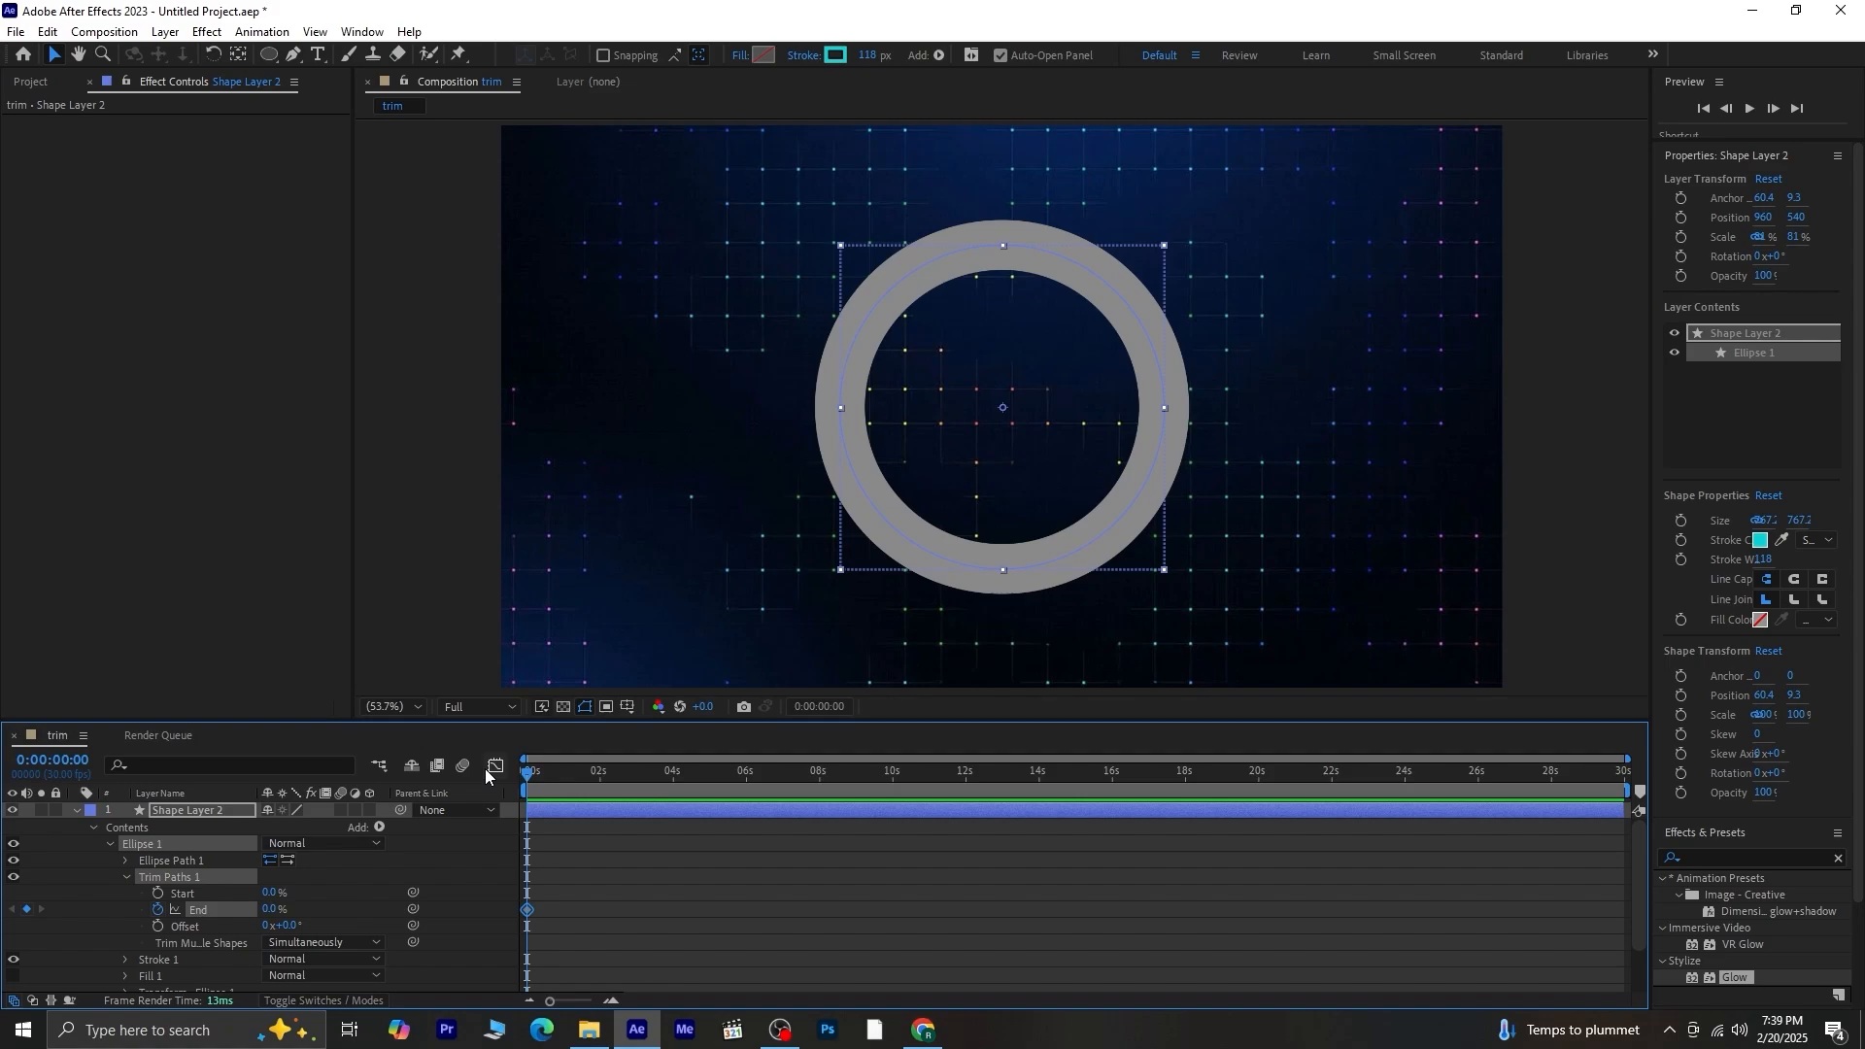
Keyframe the turquoise ring's Trim Paths End at 80% at the 2-second mark.
{"action": "left_click_drag", "start_coordinate": [527, 772], "coordinate": [598, 854]}
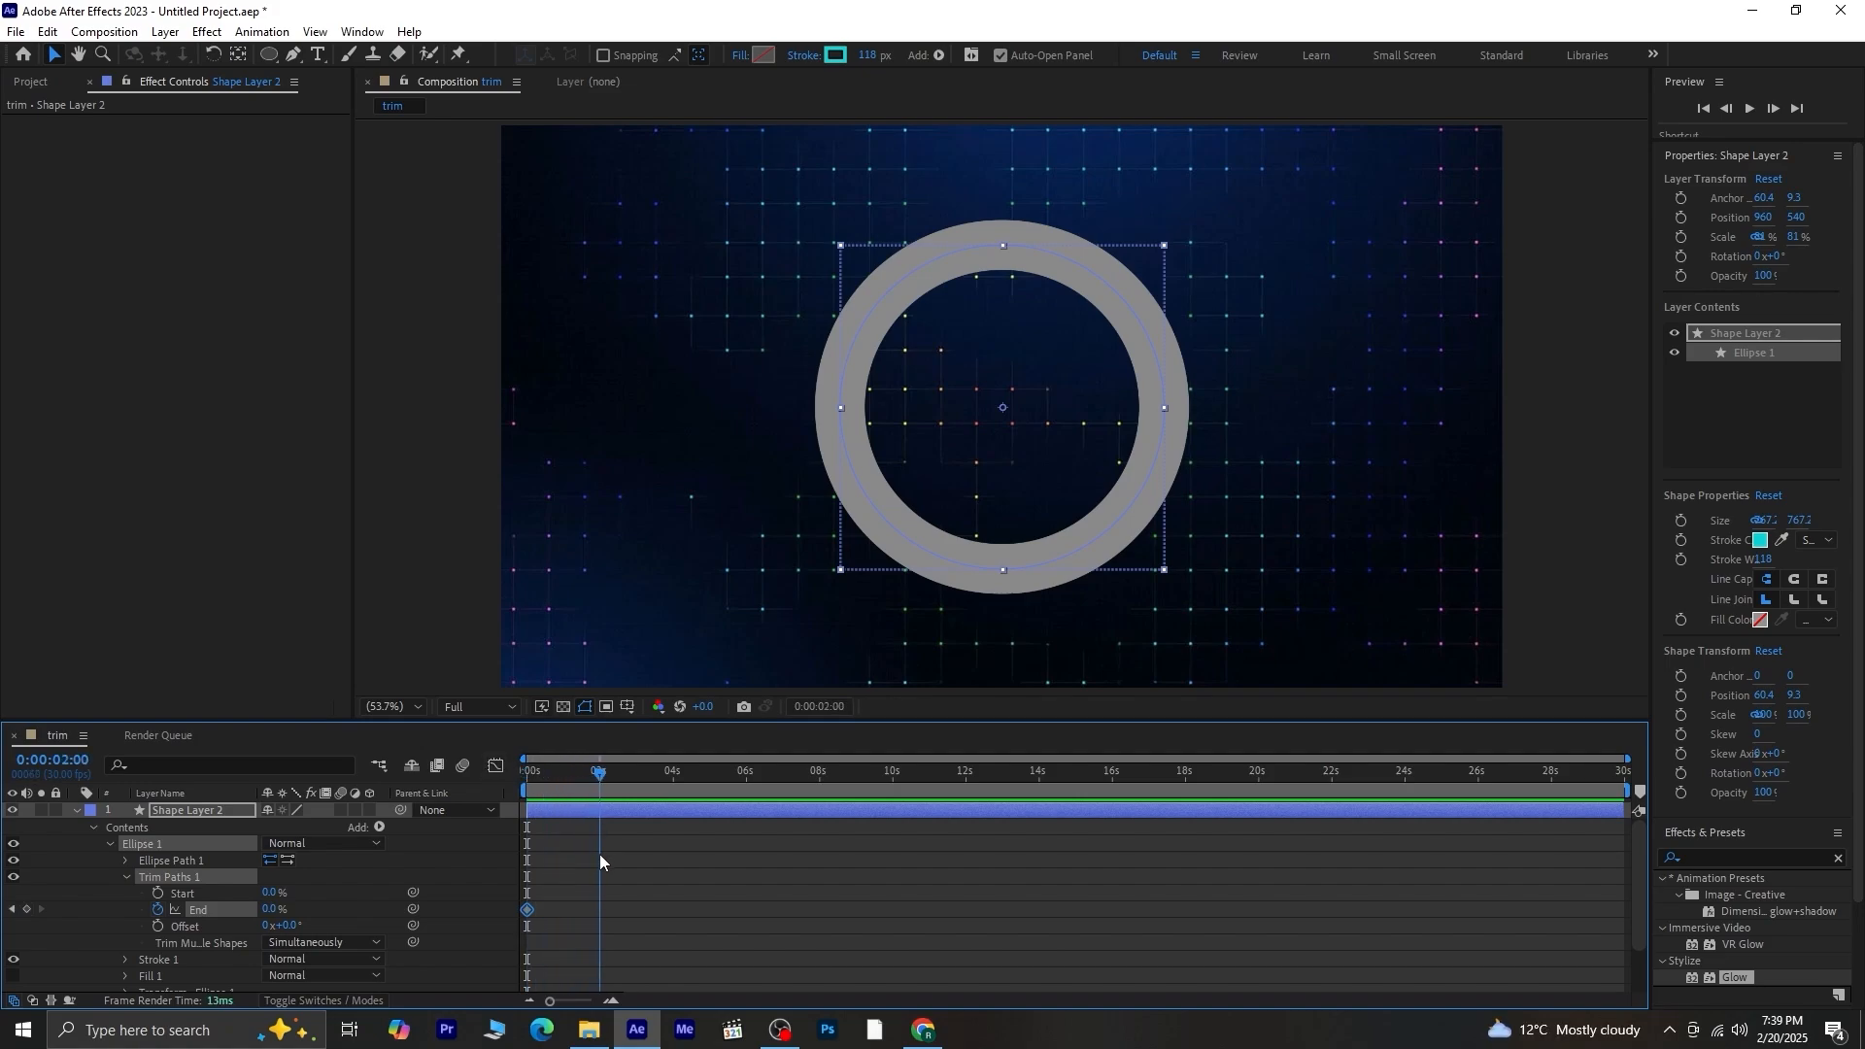
{"action": "left_click_drag", "start_coordinate": [274, 909], "coordinate": [364, 919]}
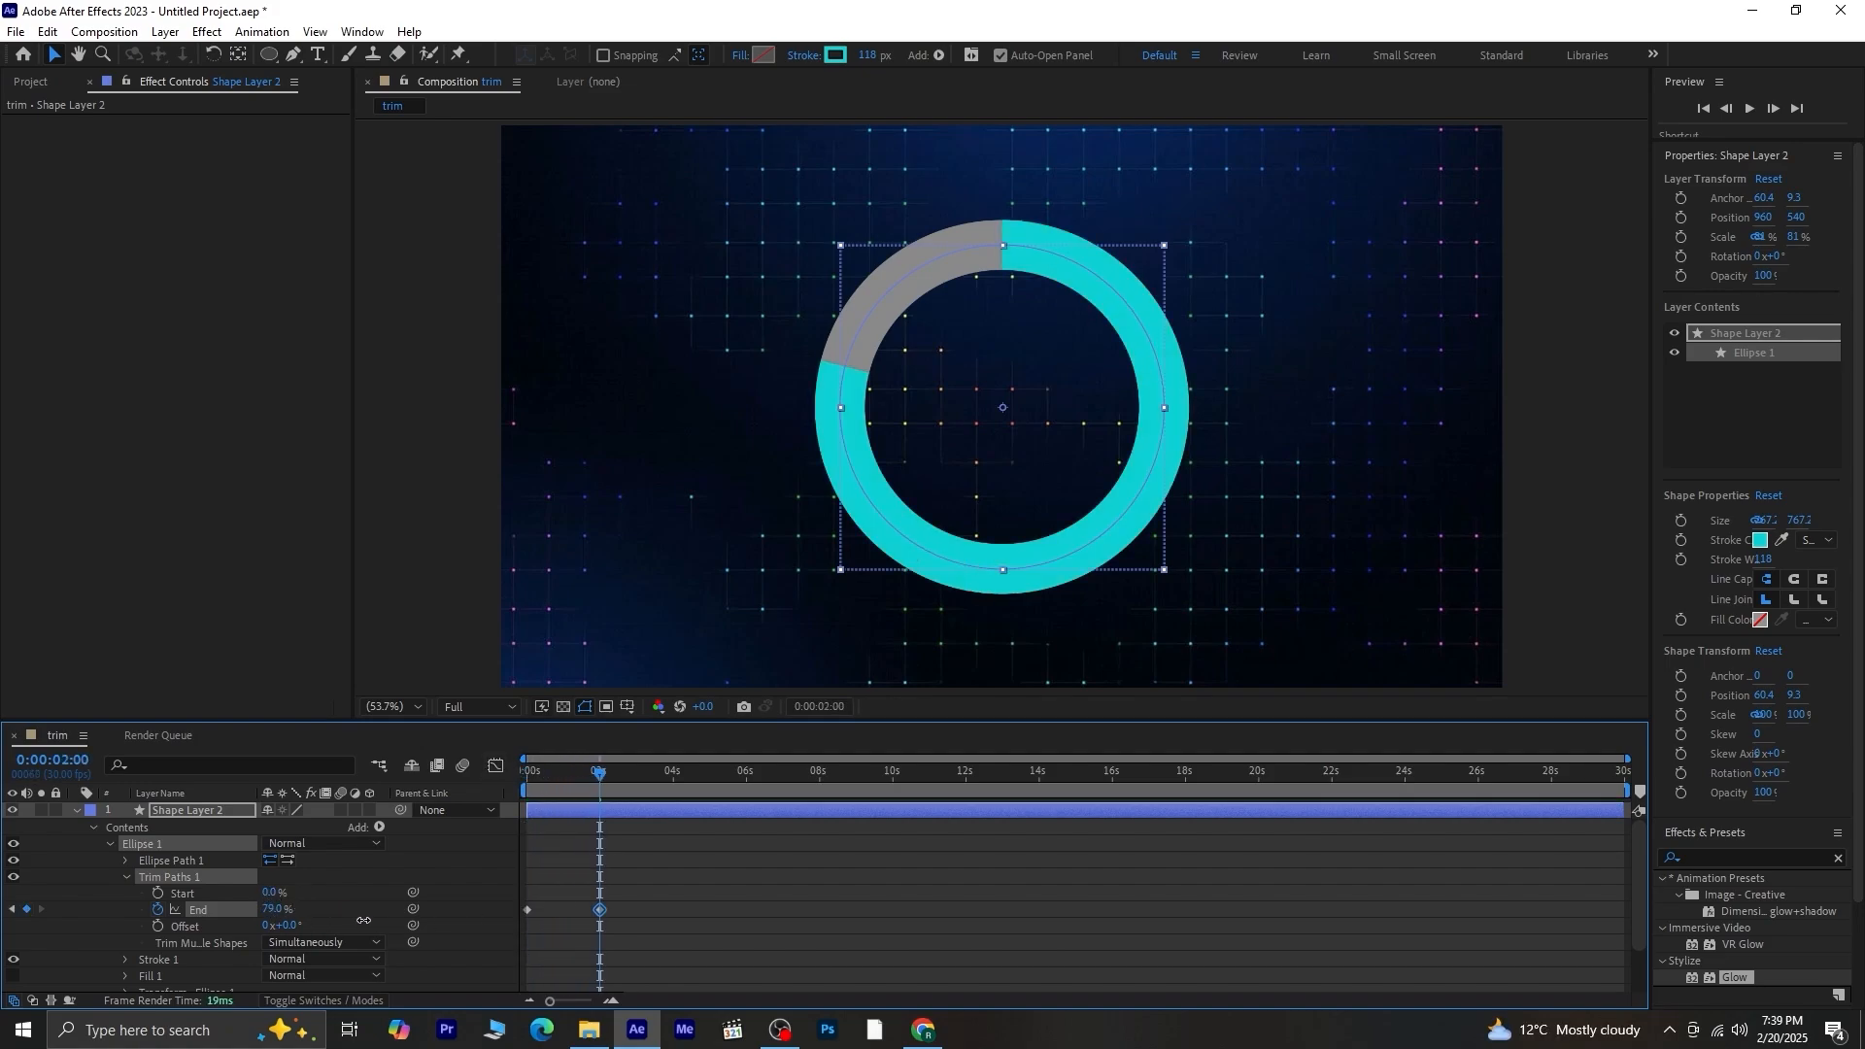
{"action": "left_click", "coordinate": [271, 908]}
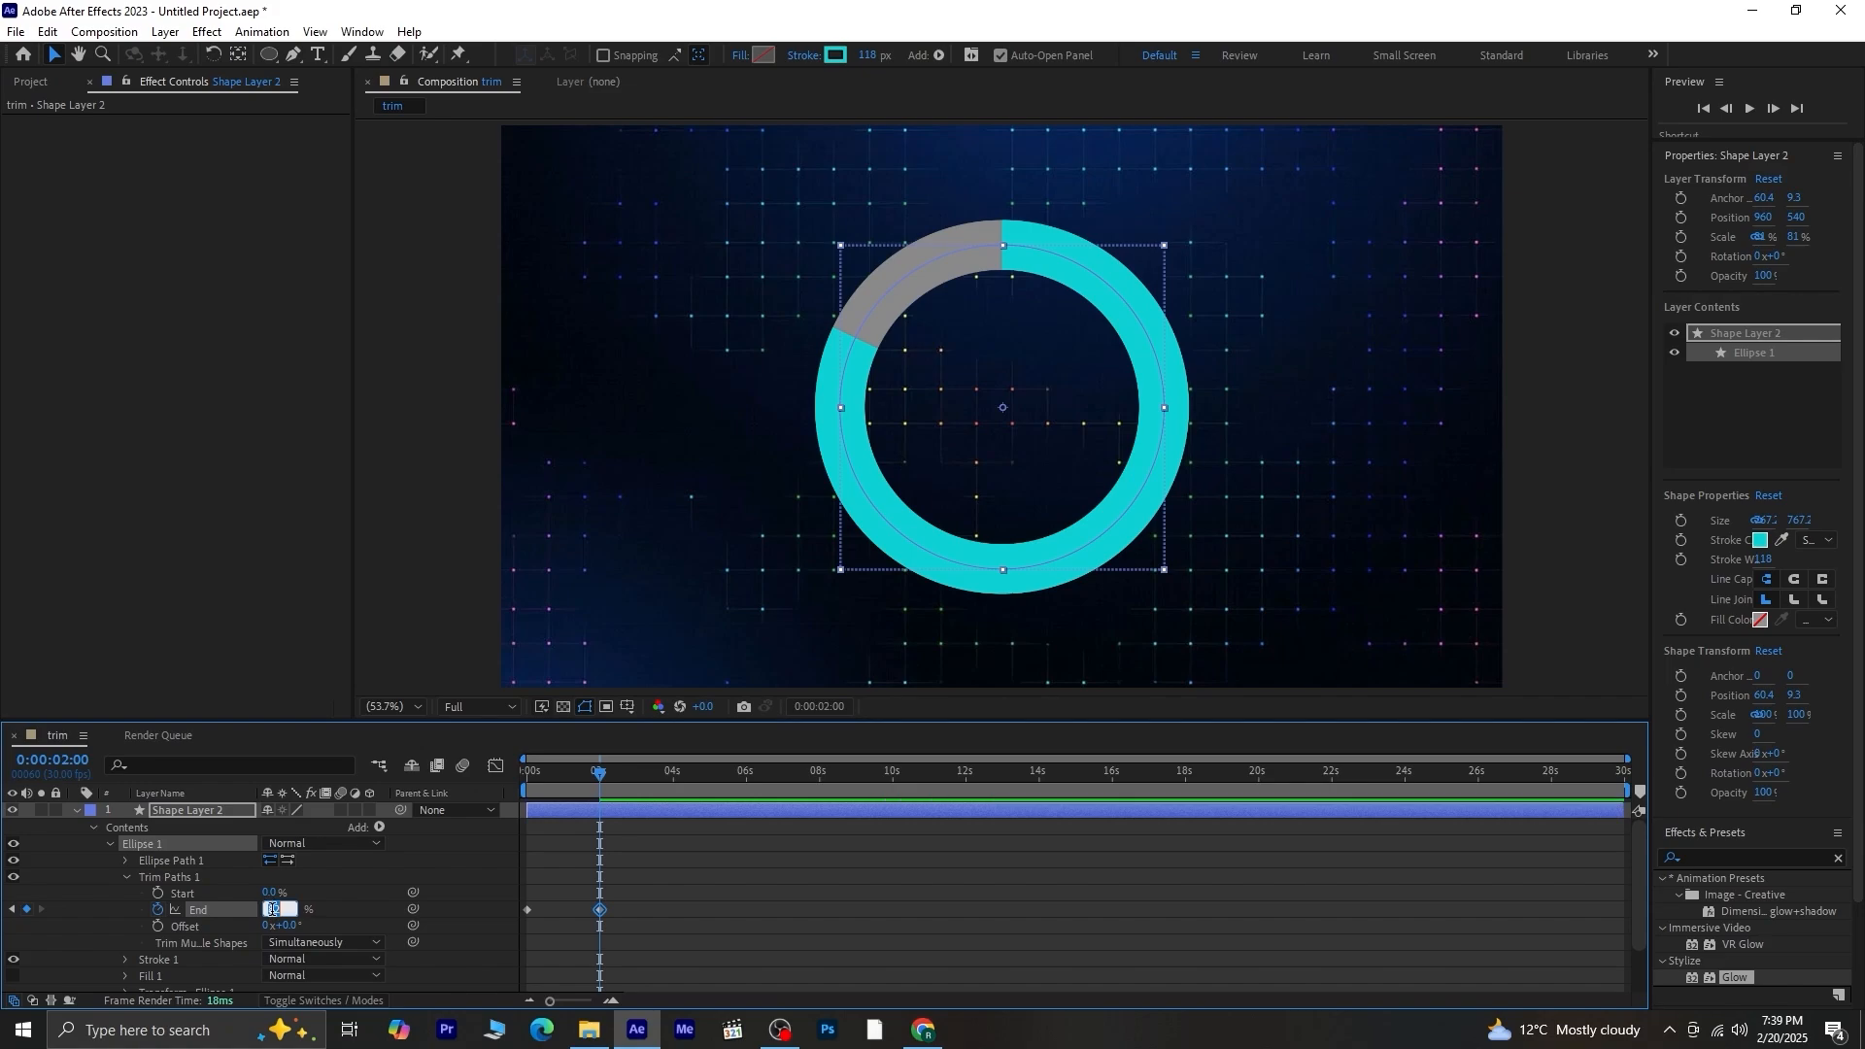
{"action": "type", "text": "80"}
{"action": "key", "text": "Return"}
{"action": "left_click", "coordinate": [665, 913]}
Apply Easy Ease to both End keyframes of the turquoise ring's Trim Paths.
{"action": "left_click_drag", "start_coordinate": [591, 774], "coordinate": [520, 781]}
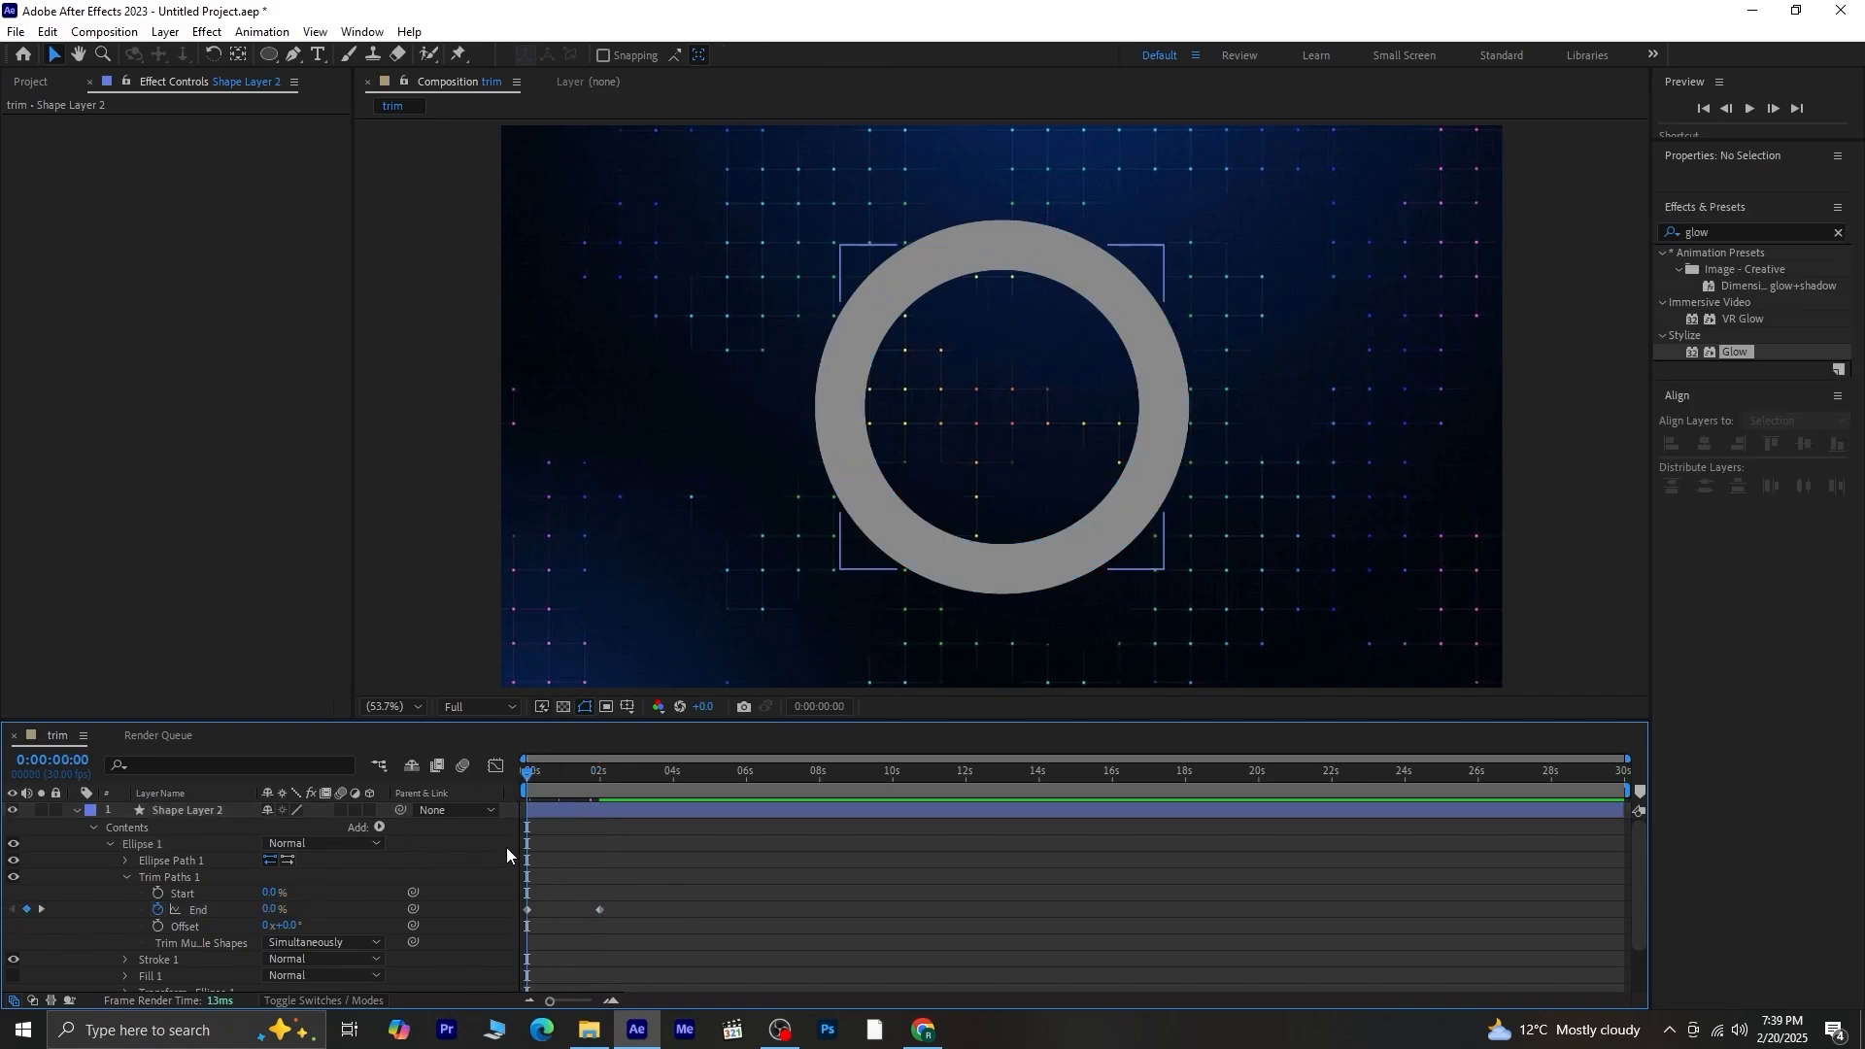
{"action": "left_click_drag", "start_coordinate": [621, 888], "coordinate": [505, 929]}
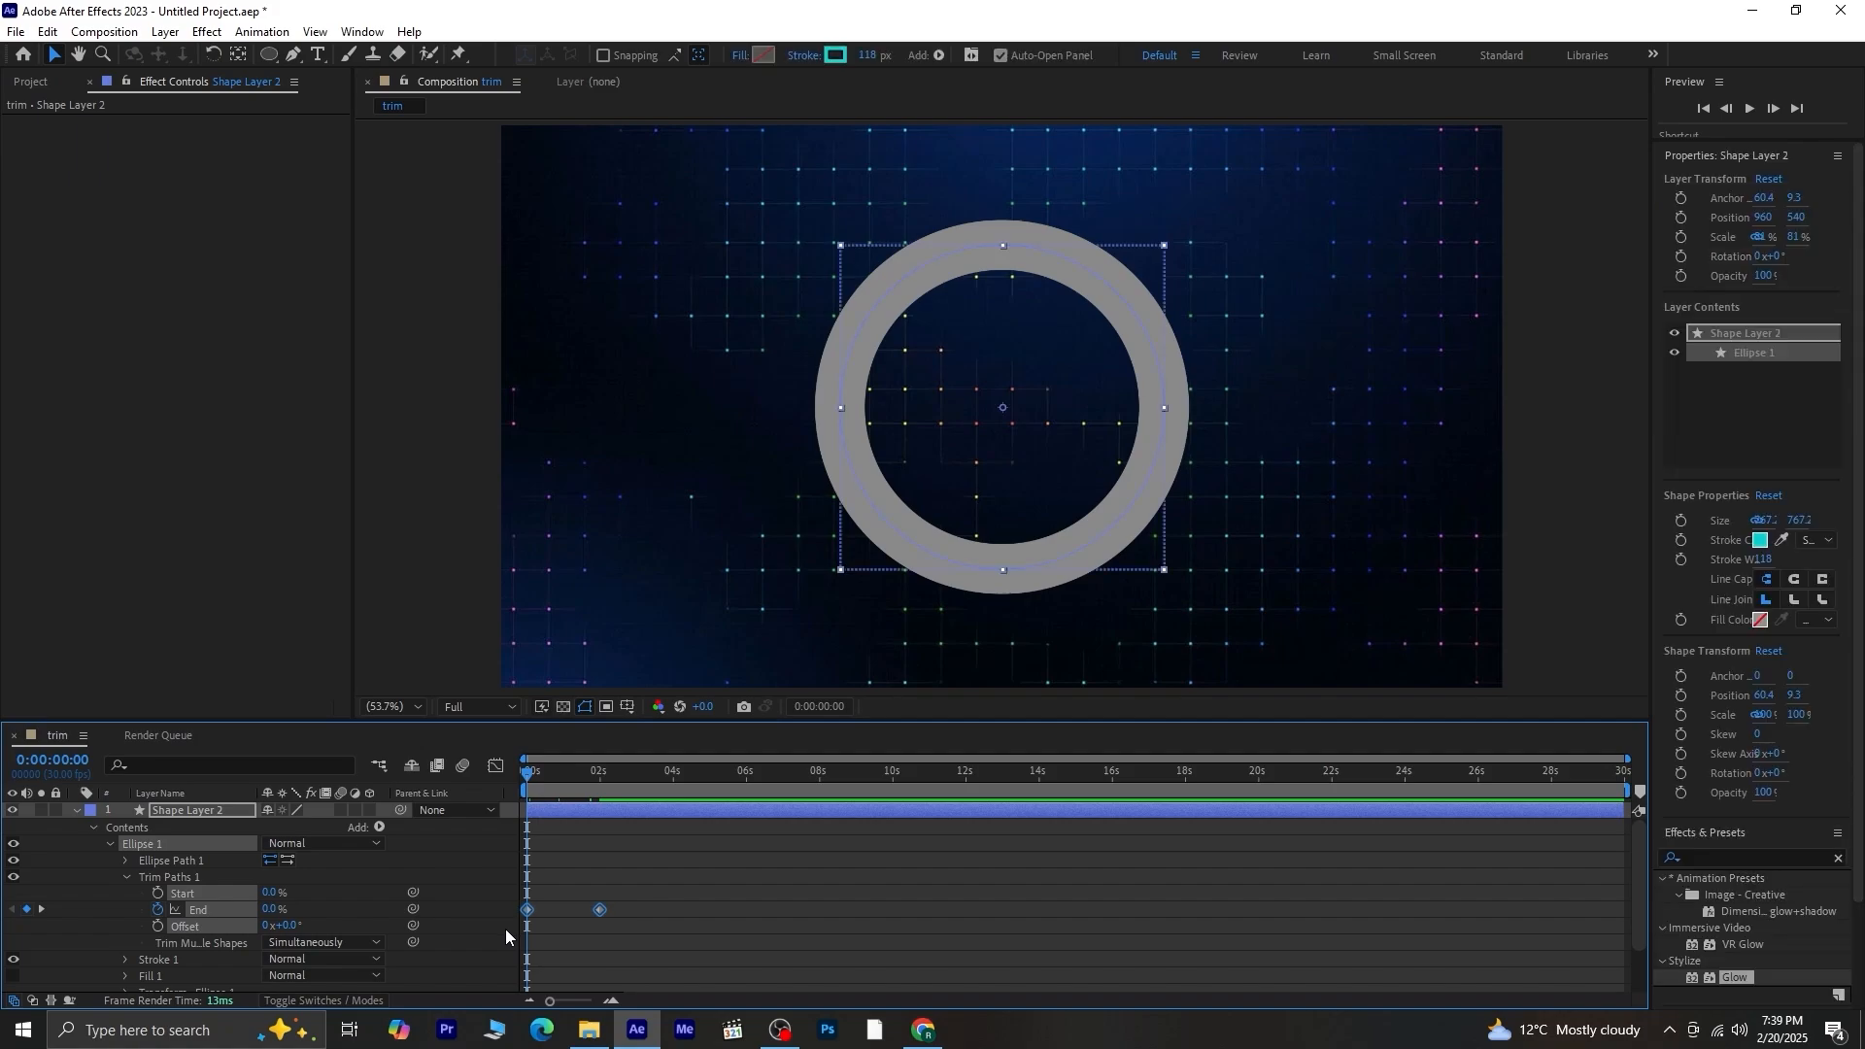
{"action": "key", "text": "F9"}
{"action": "left_click", "coordinate": [647, 877]}
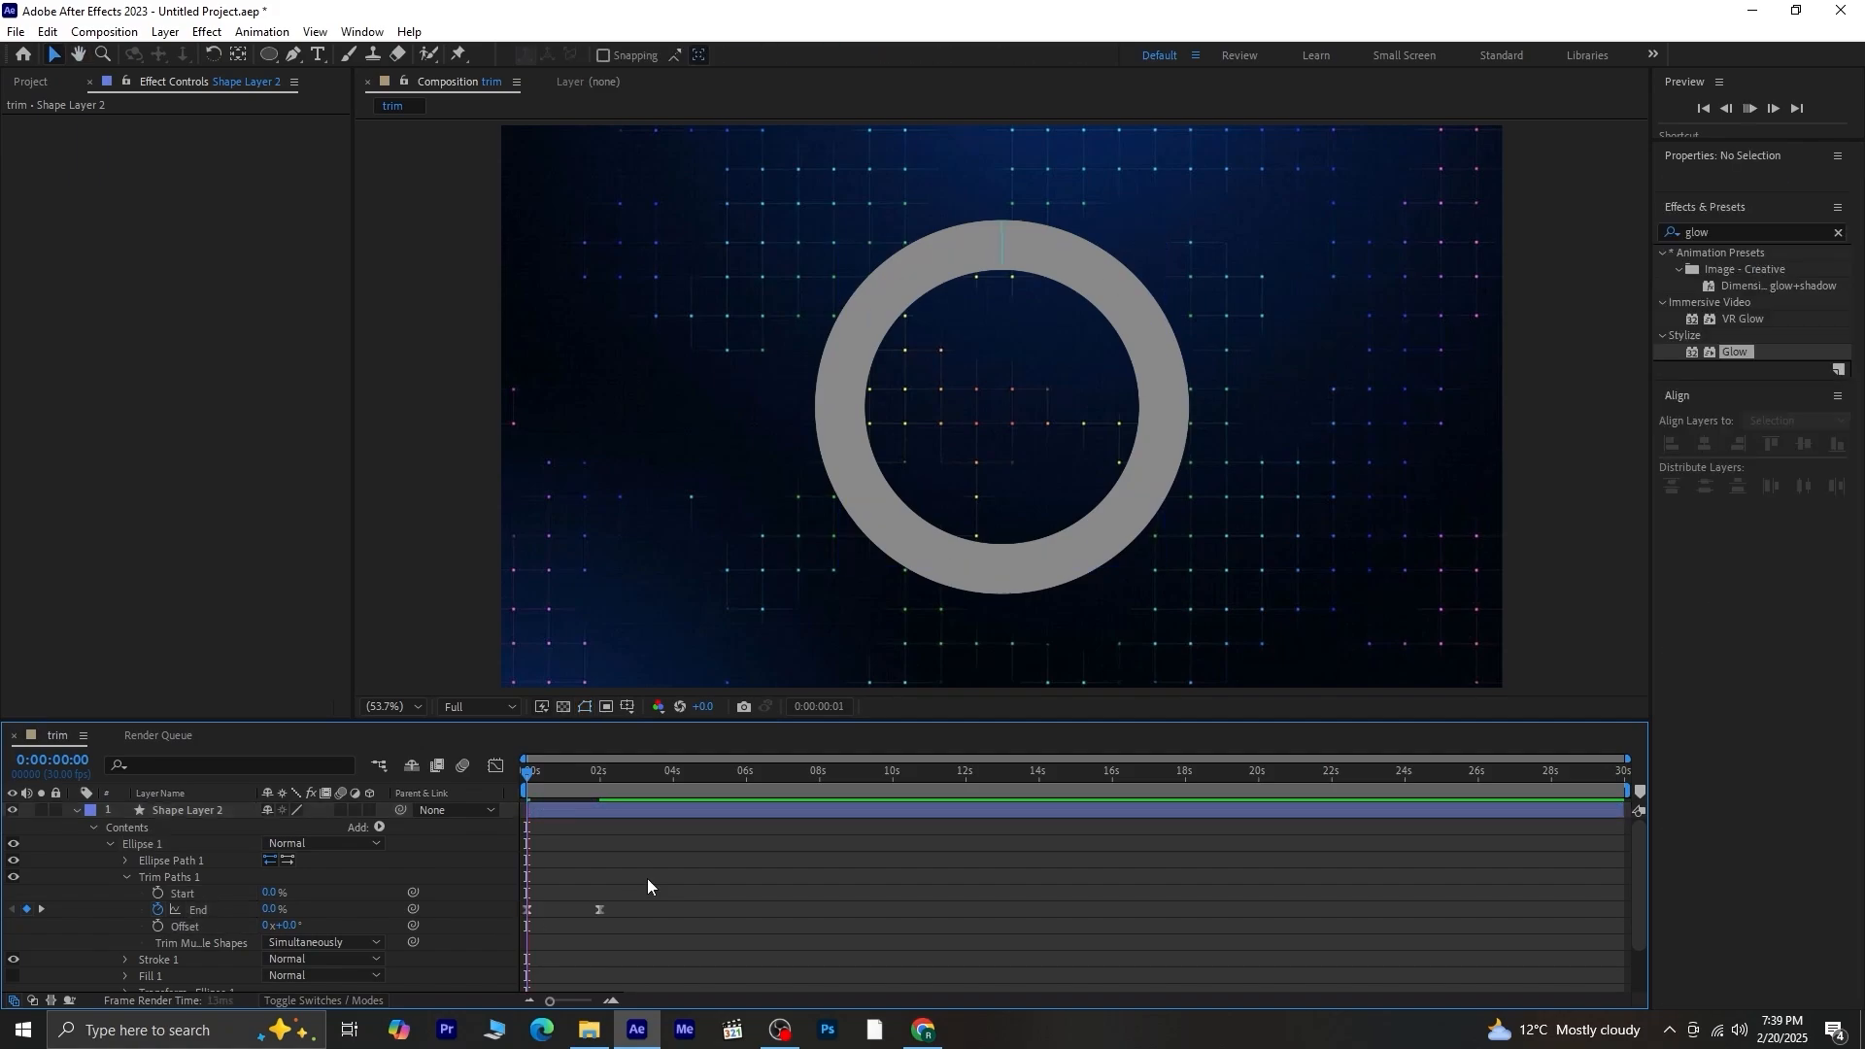
Preview the ring's fill animation from the first frame and collapse the ring layer's properties.
{"action": "key", "text": "space"}
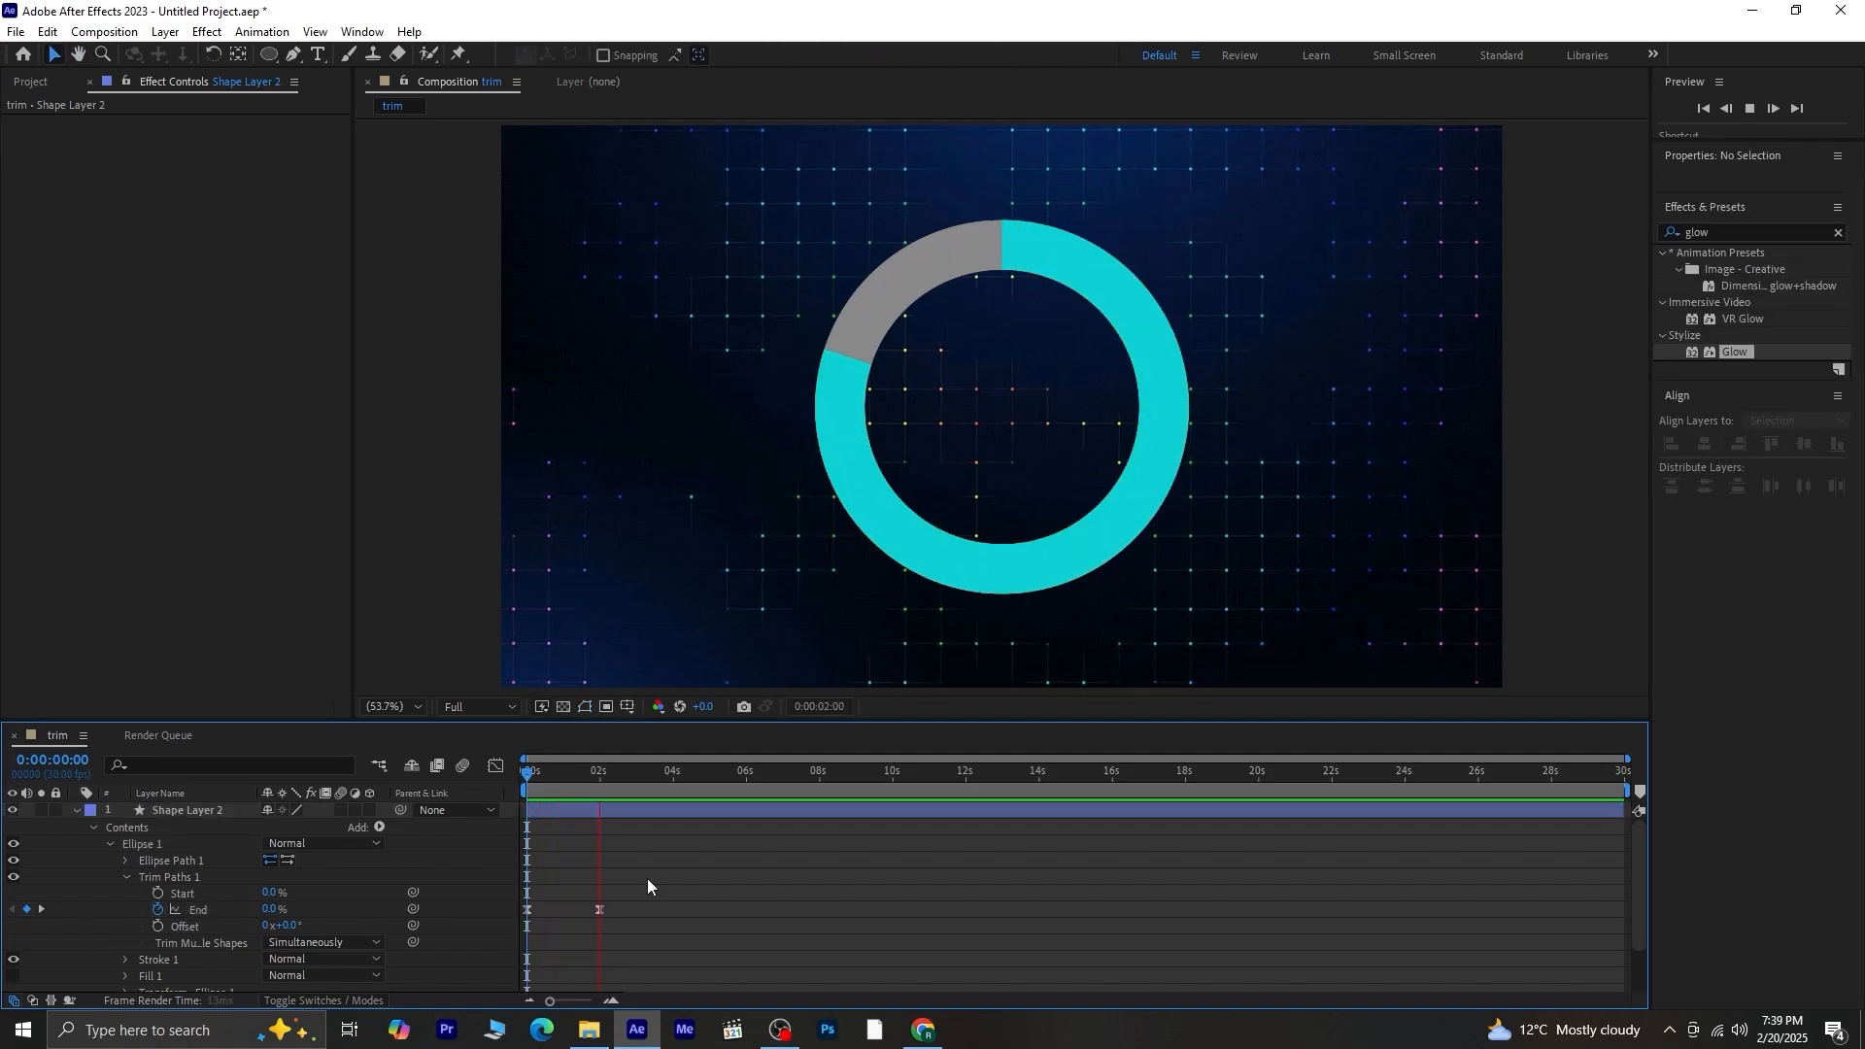
{"action": "key", "text": "space"}
{"action": "left_click", "coordinate": [76, 810]}
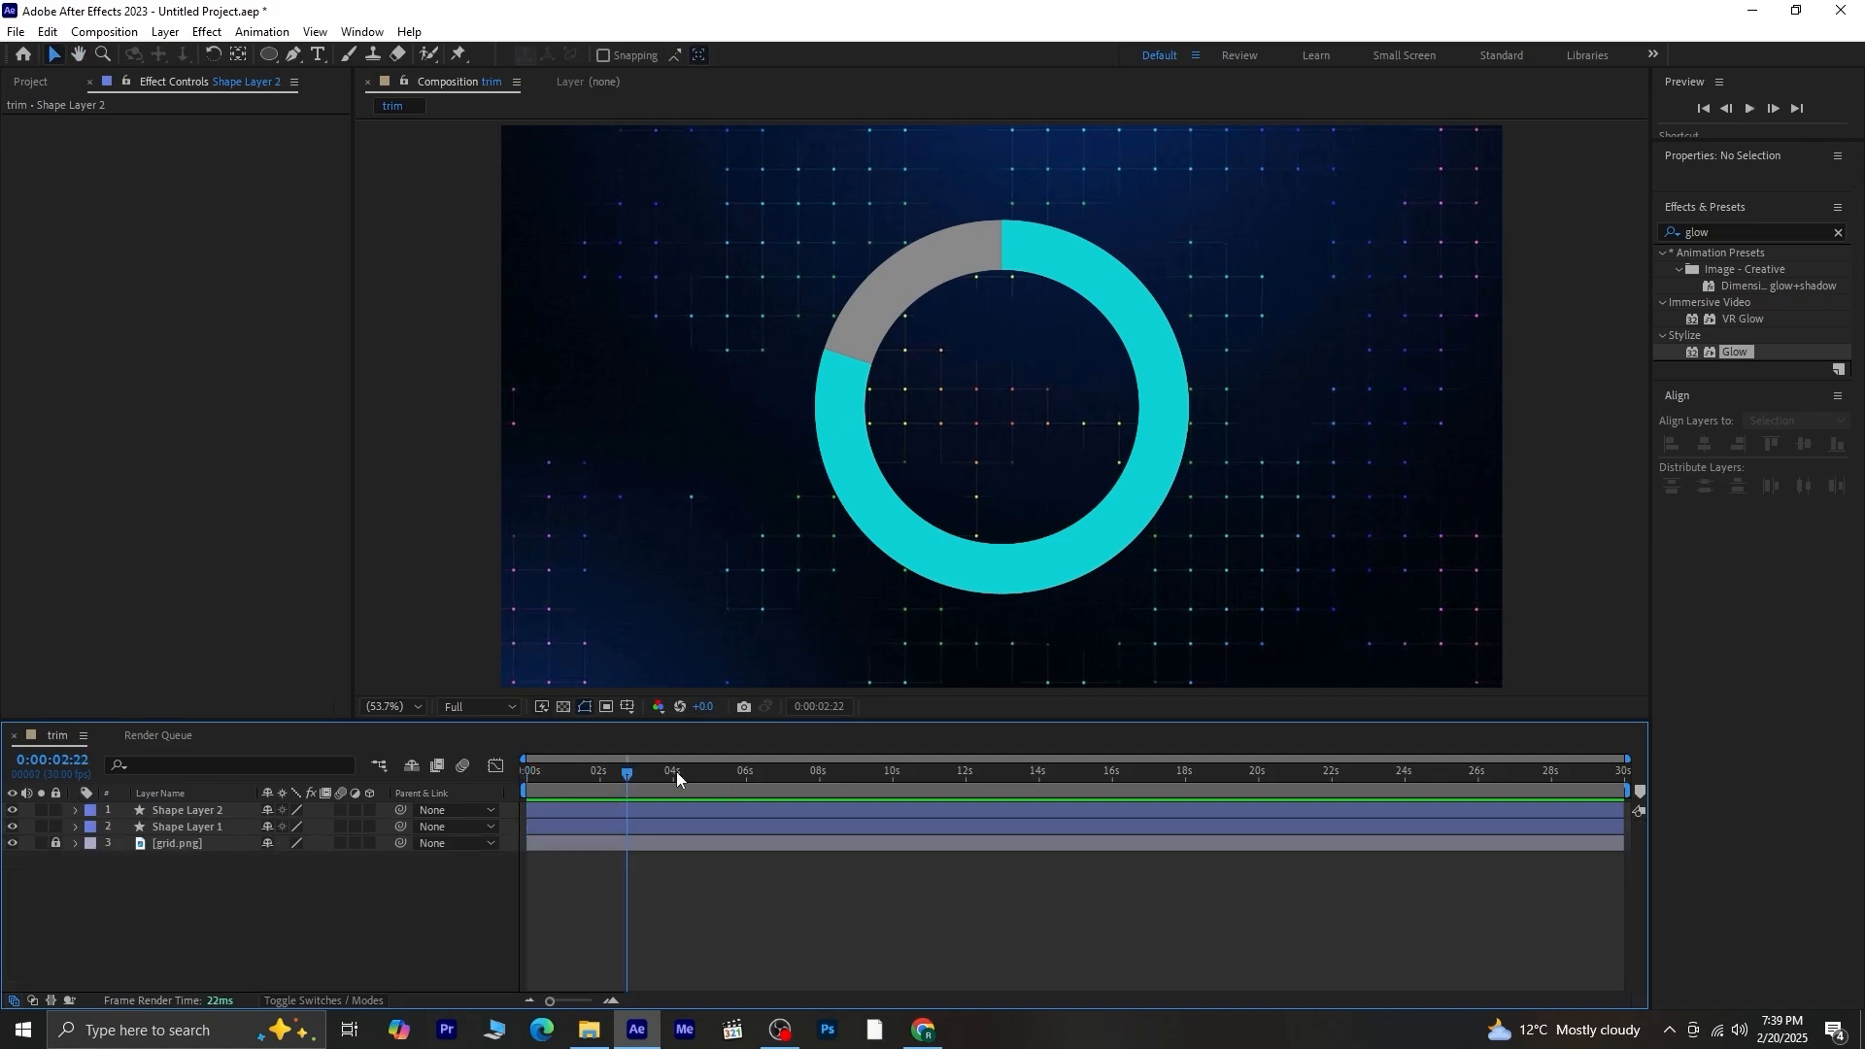
Add the title "Rent Prices Increased by 80% Over the Years" above the ring and centre it horizontally in the composition.
{"action": "left_click_drag", "start_coordinate": [616, 771], "coordinate": [526, 773]}
{"action": "left_click", "coordinate": [317, 54]}
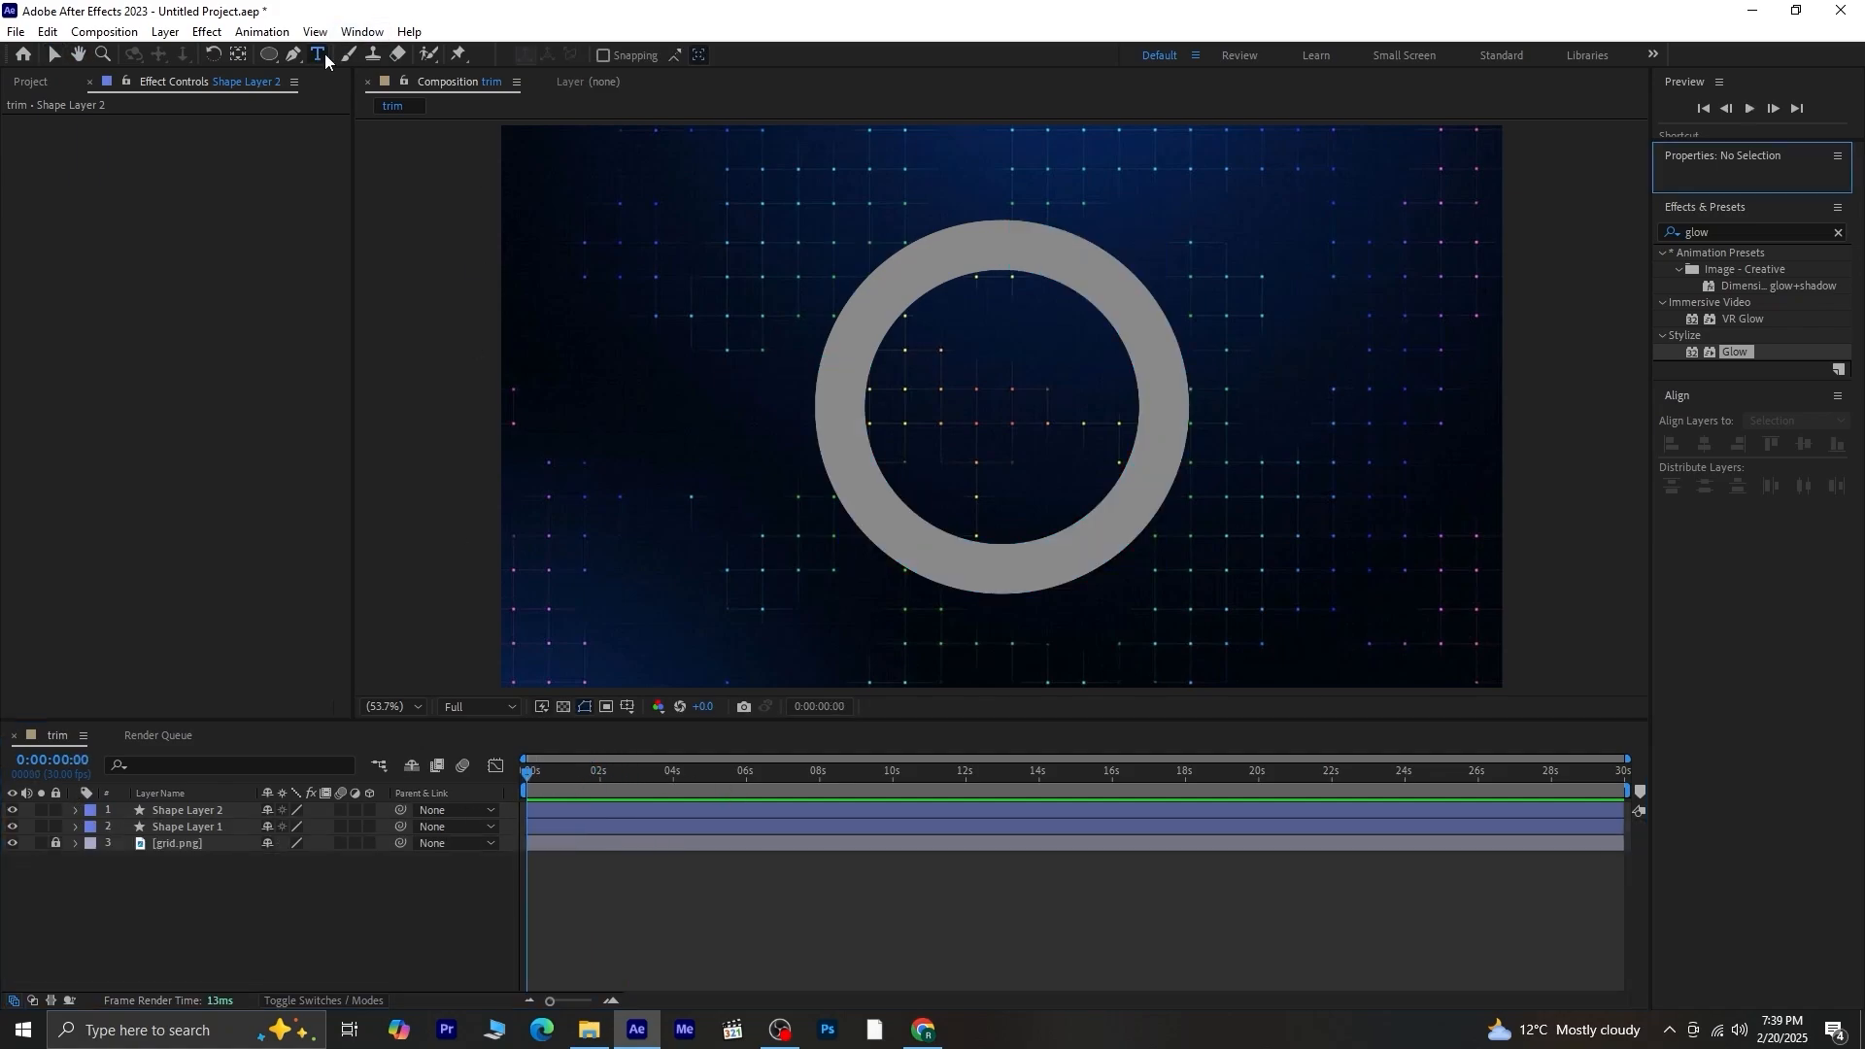
{"action": "left_click", "coordinate": [650, 190]}
{"action": "type", "text": "Rent Prices Increased by 80% Over the Years"}
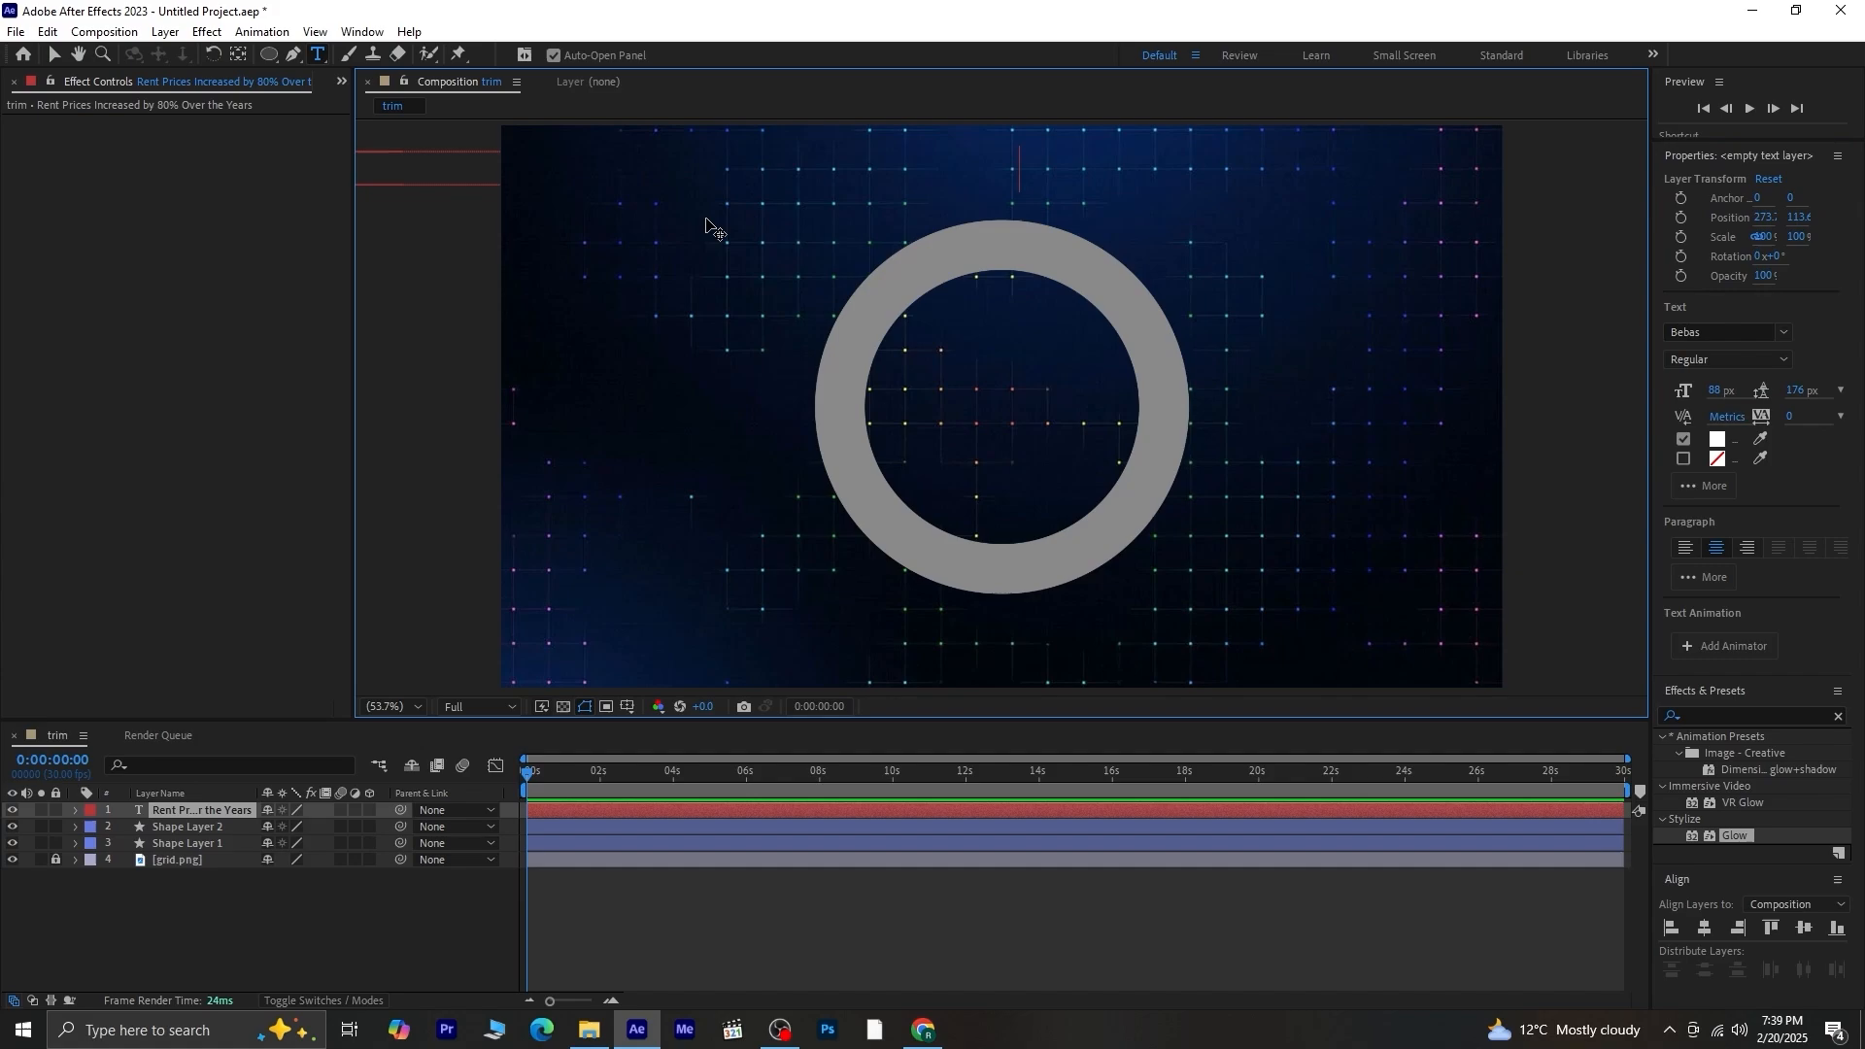
{"action": "left_click", "coordinate": [58, 58]}
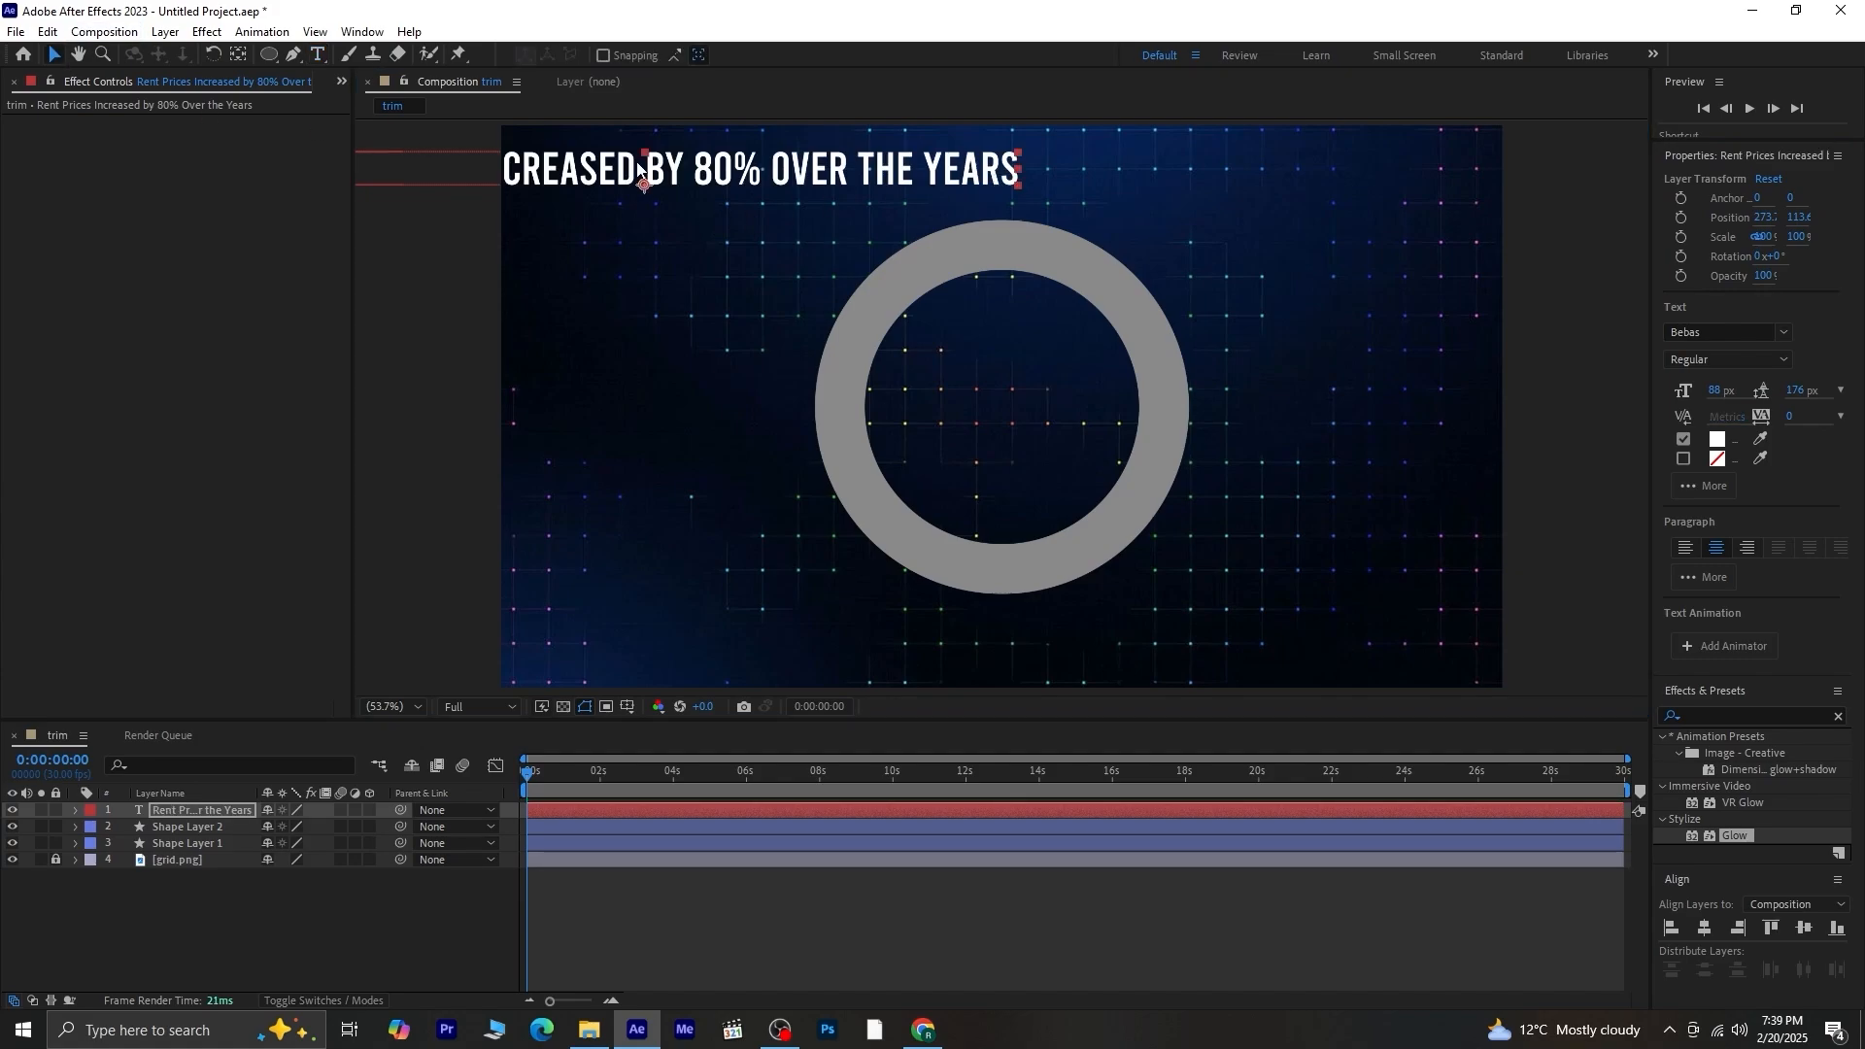
{"action": "left_click", "coordinate": [1705, 928]}
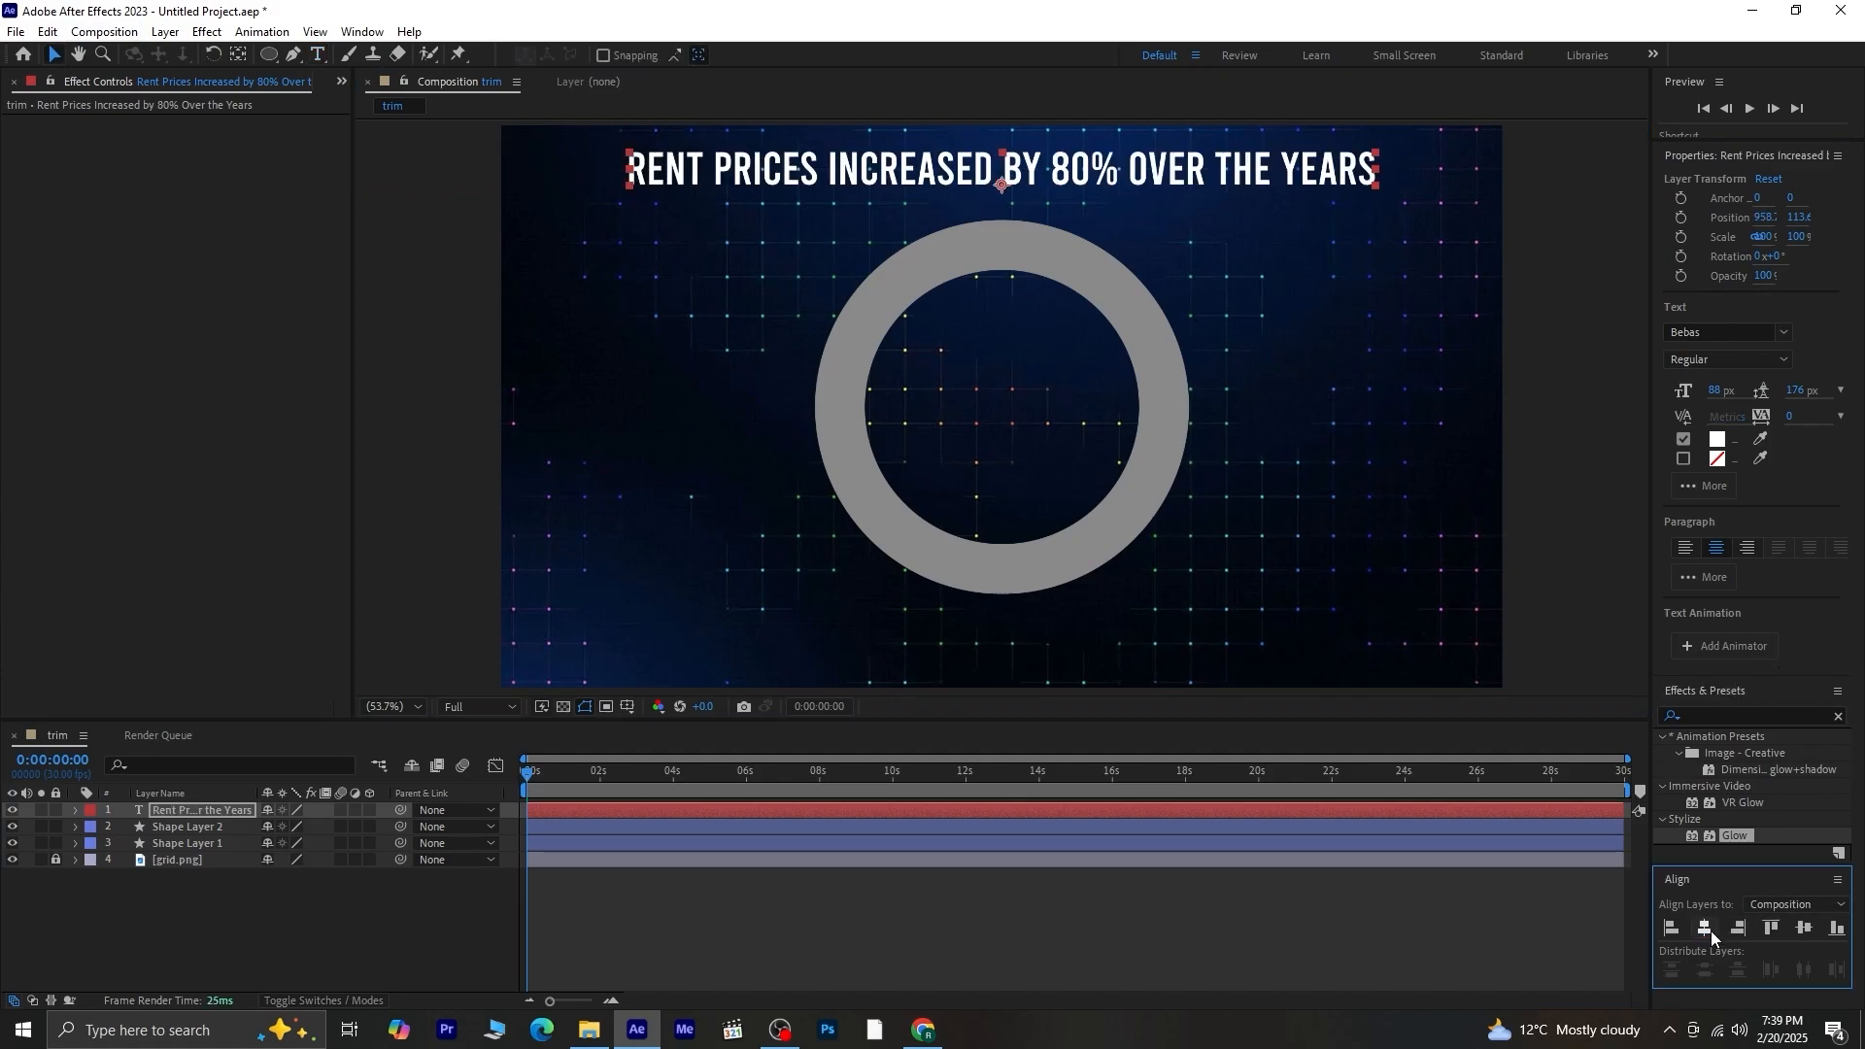
{"action": "left_click", "coordinate": [340, 909]}
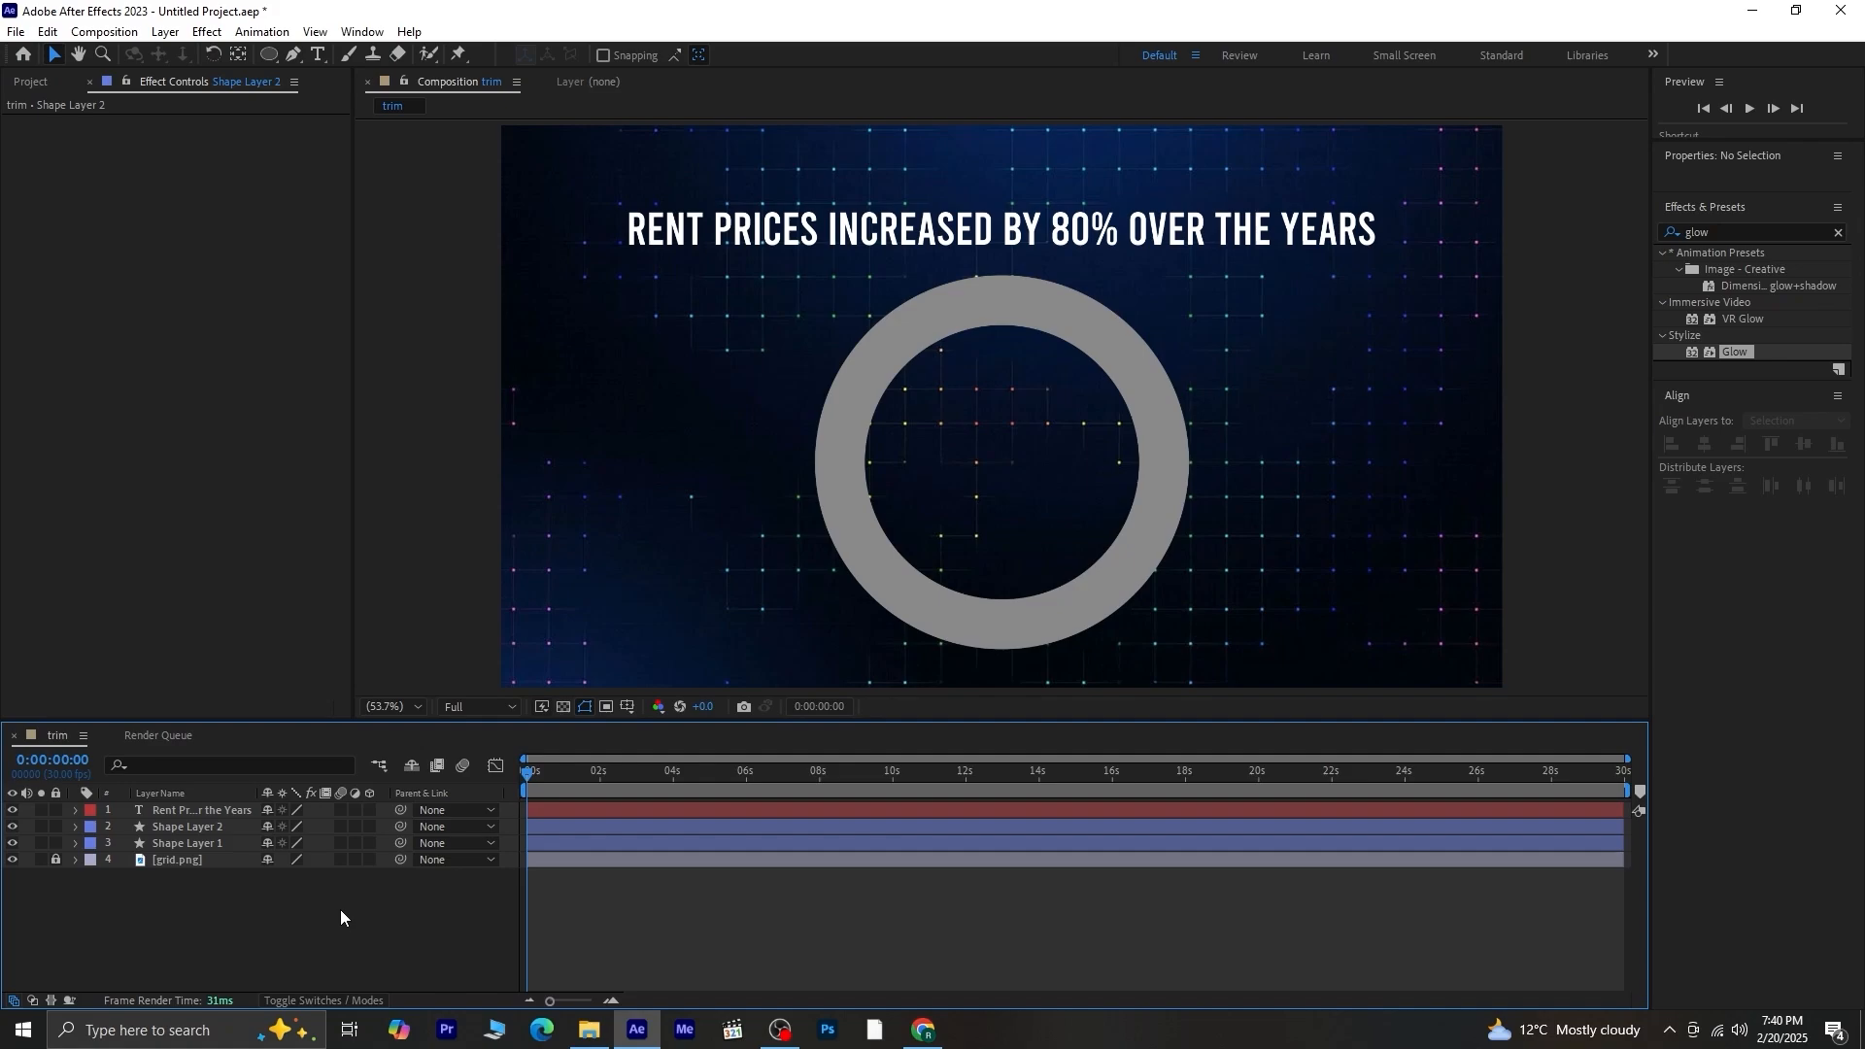
Find the Typewriter animation preset and apply it to the title from the first frame.
{"action": "left_click", "coordinate": [207, 812]}
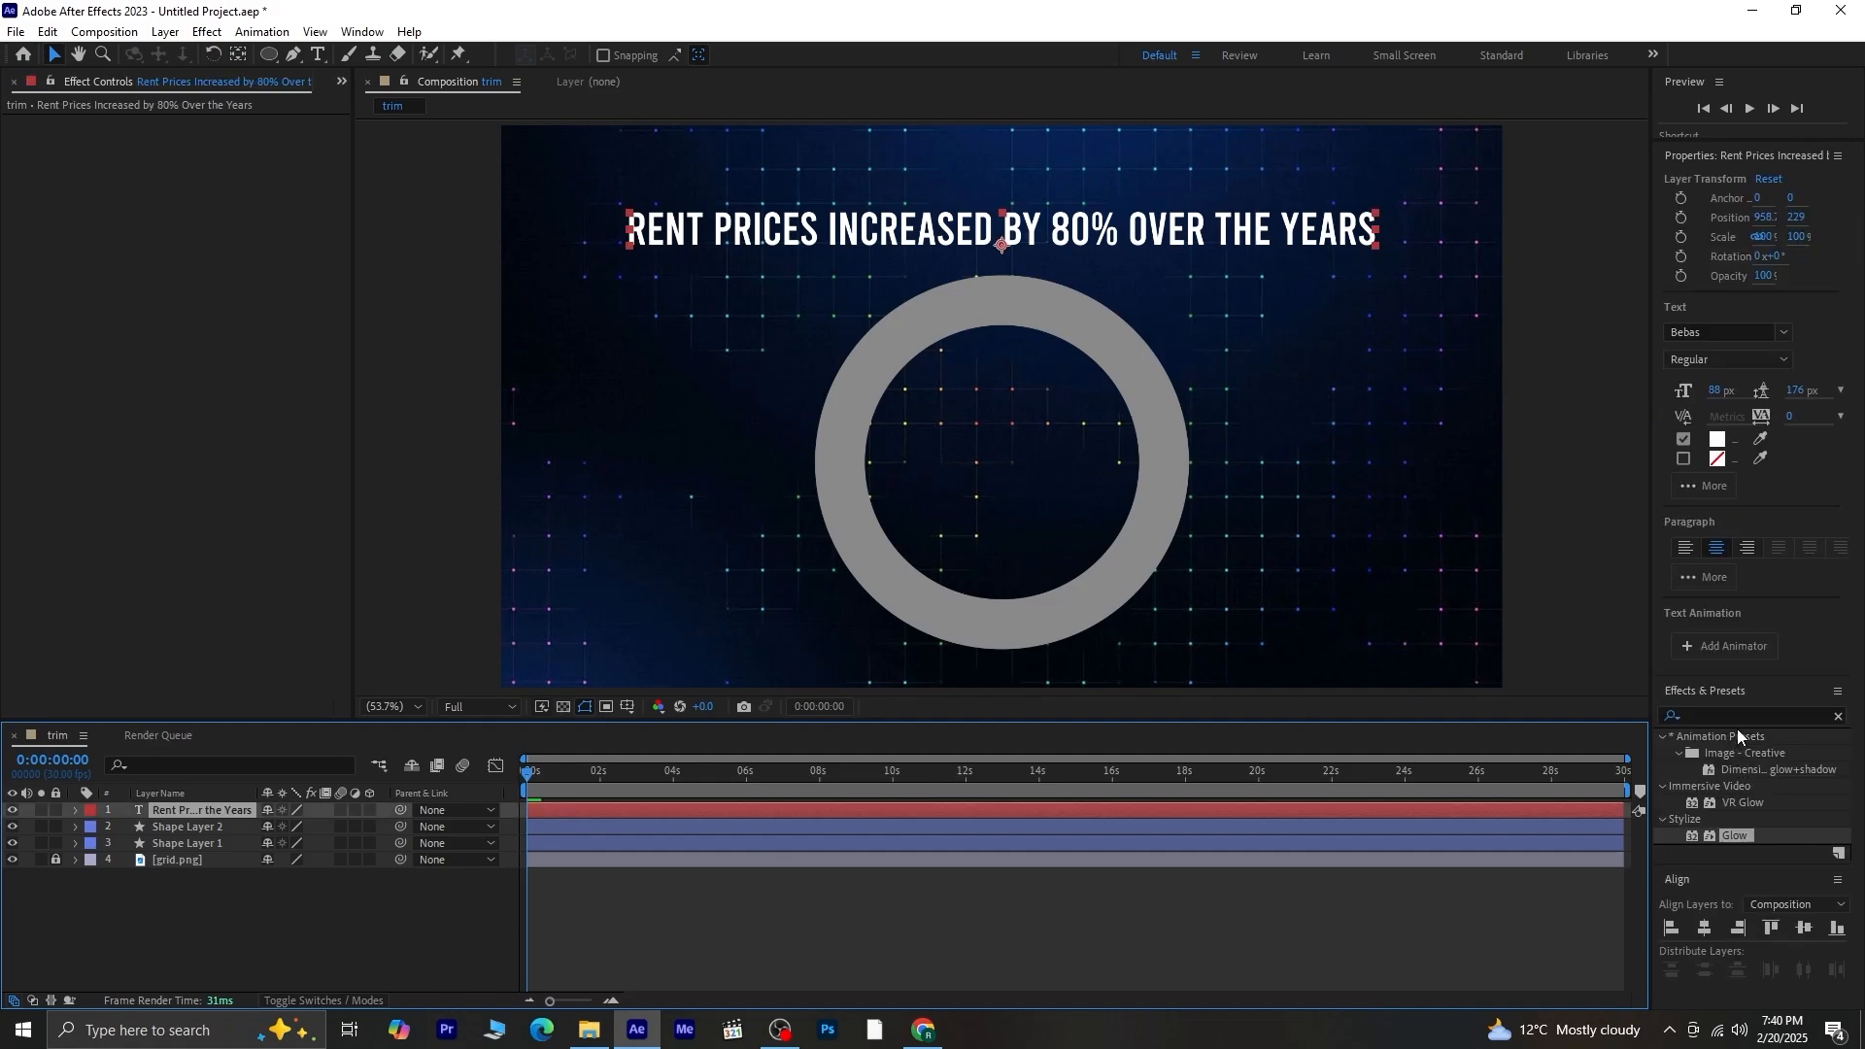
{"action": "left_click", "coordinate": [1763, 717]}
{"action": "type", "text": "ty"}
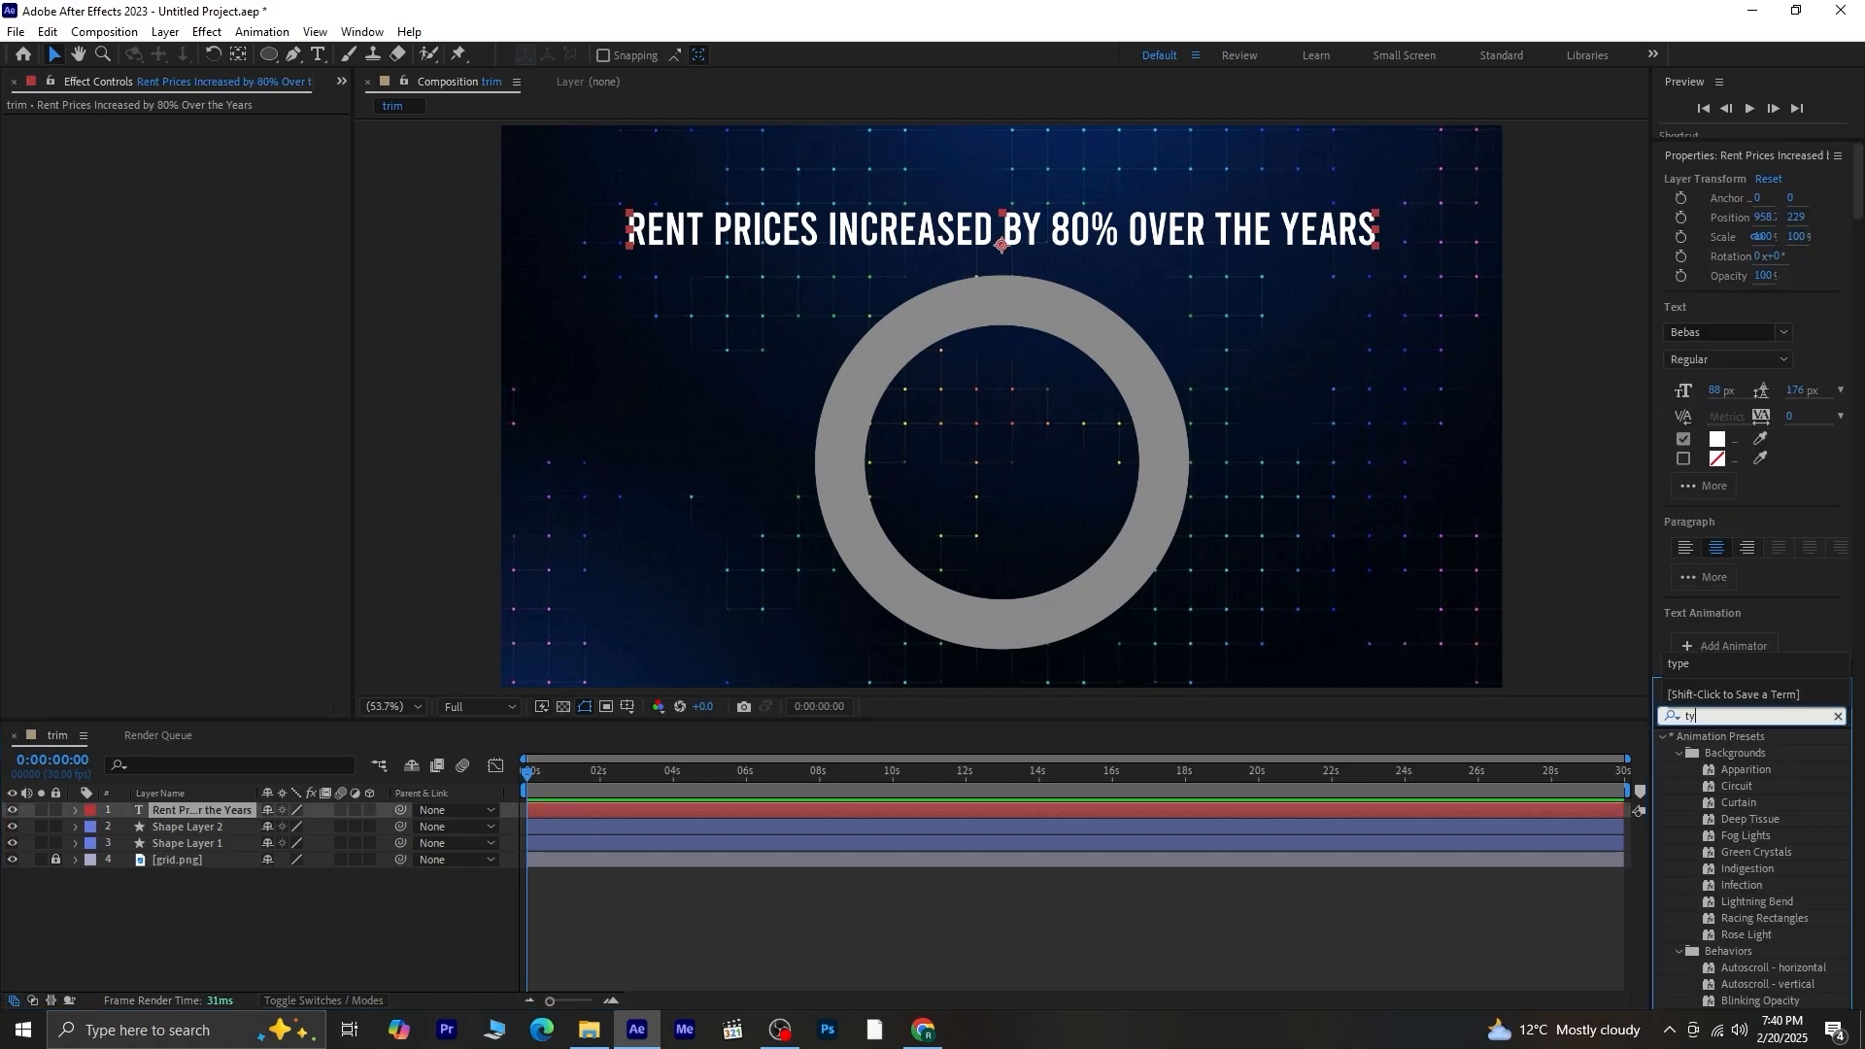
{"action": "type", "text": "pe"}
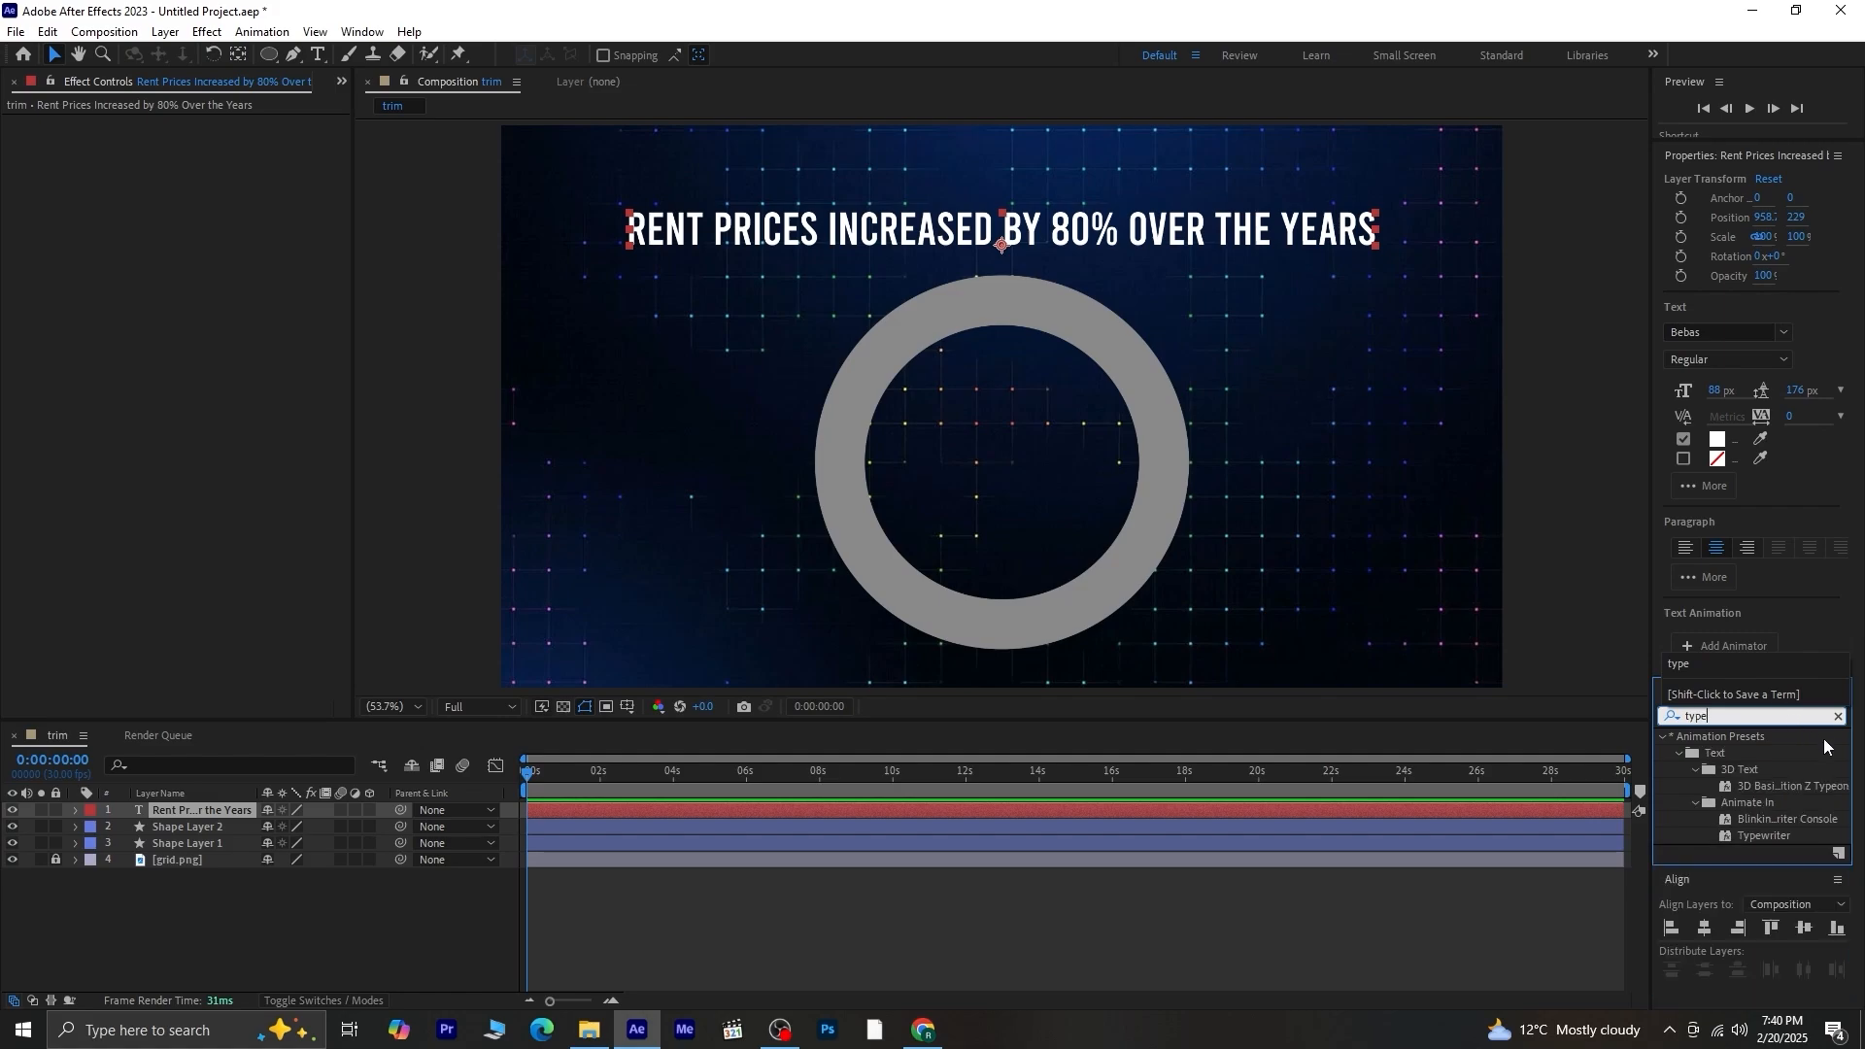
{"action": "double_click", "coordinate": [1767, 835]}
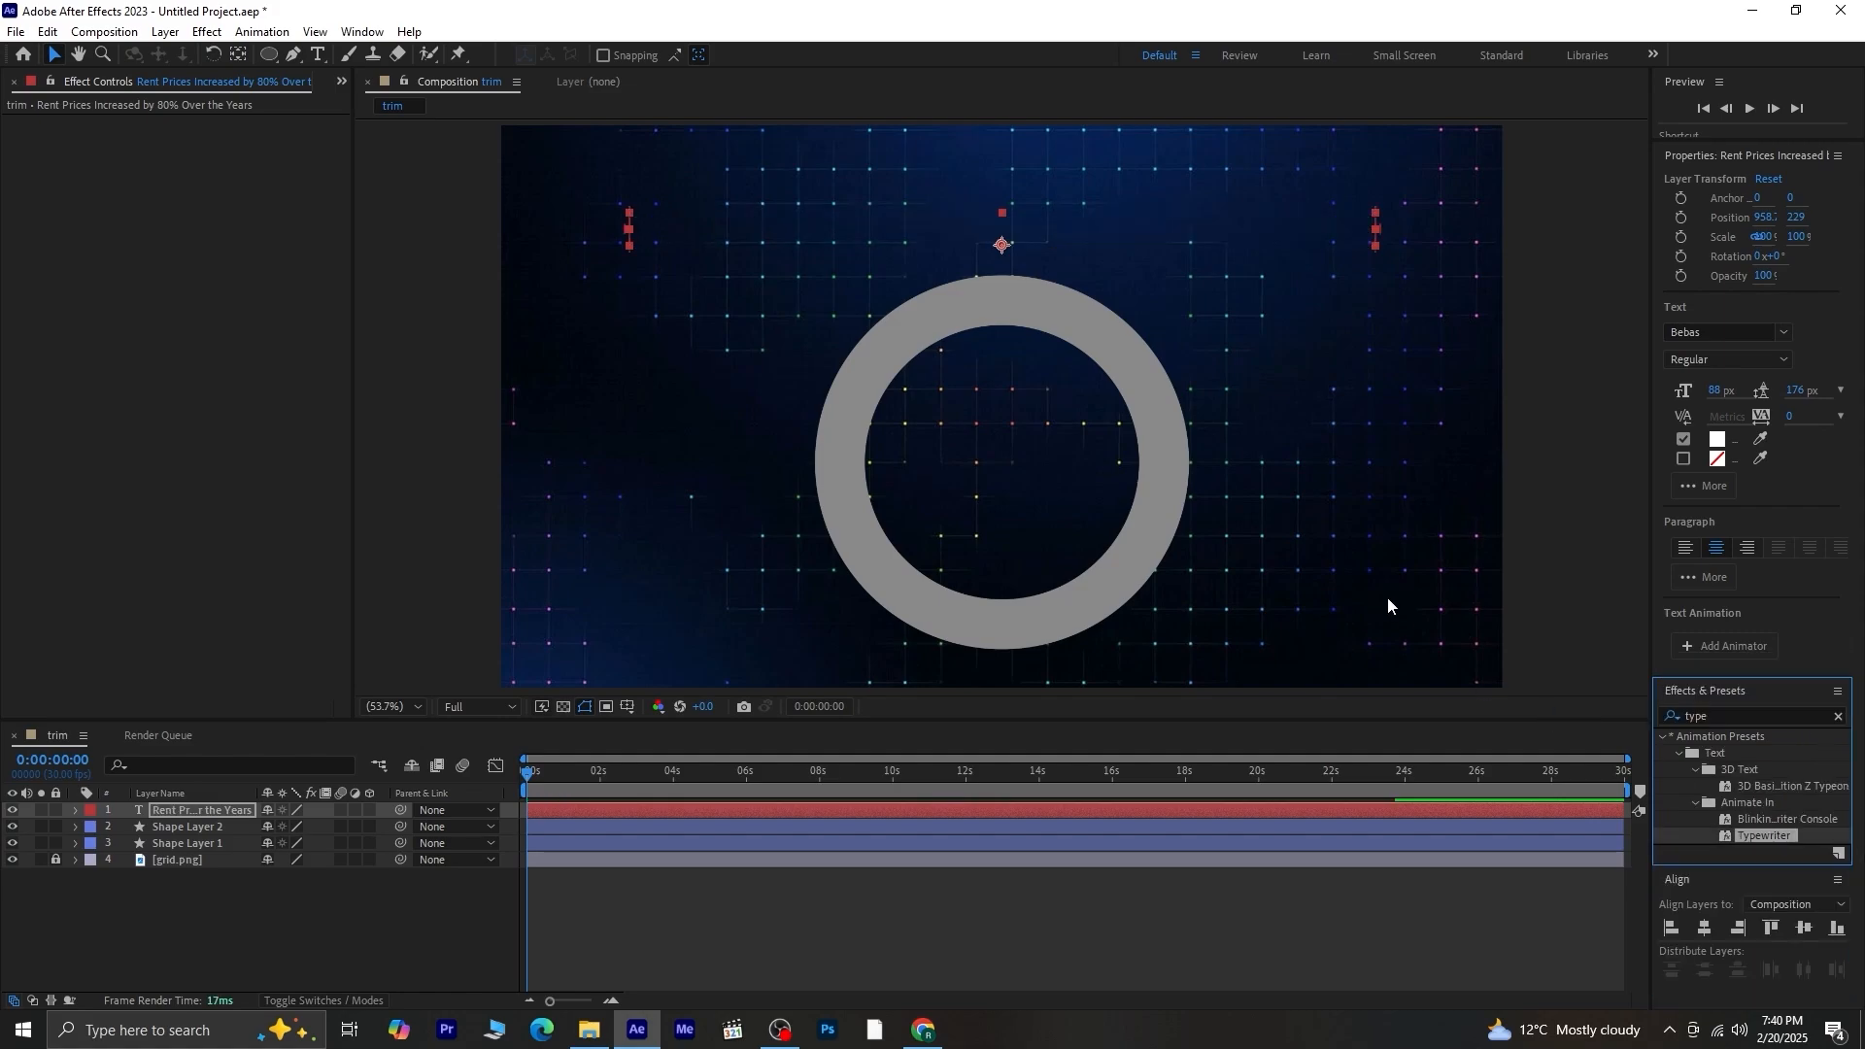
Shorten the title's typewriter animation to end just before the 1-second mark and preview the result.
{"action": "left_click", "coordinate": [204, 812]}
{"action": "key", "text": "u"}
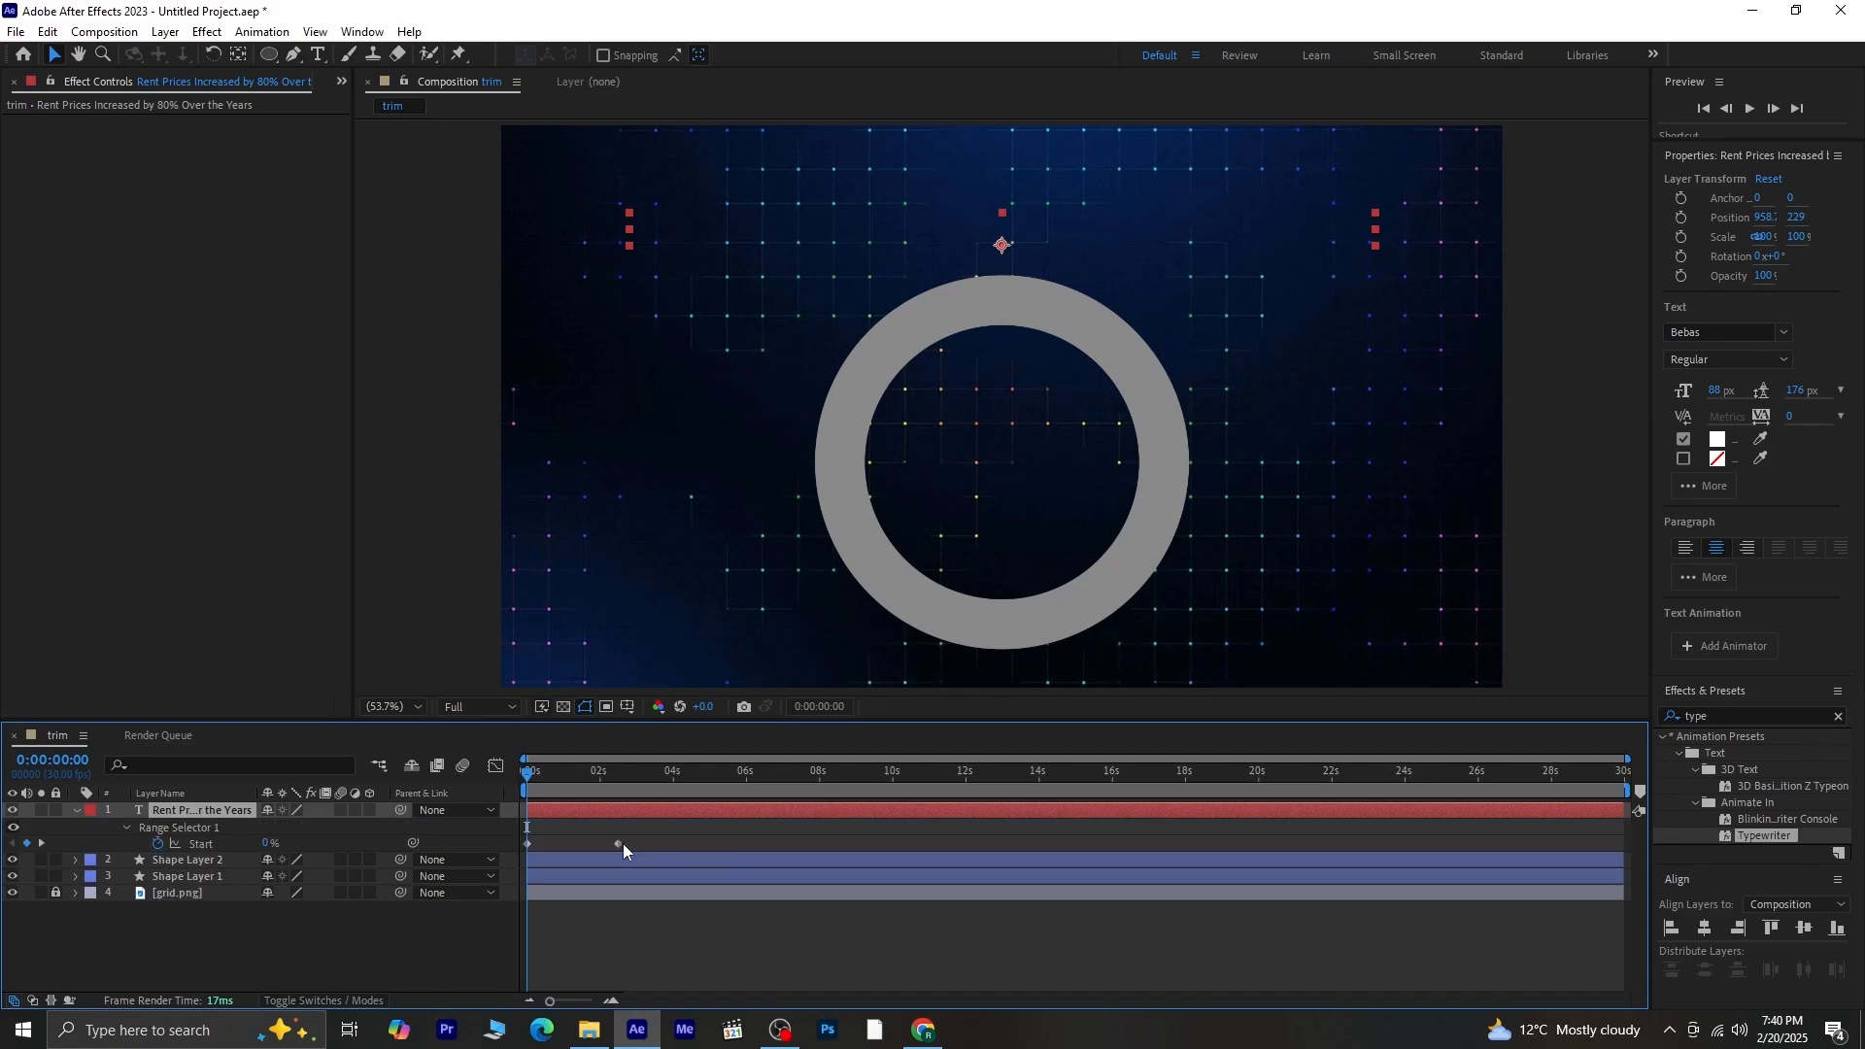
{"action": "left_click_drag", "start_coordinate": [620, 843], "coordinate": [563, 859]}
{"action": "key", "text": "space"}
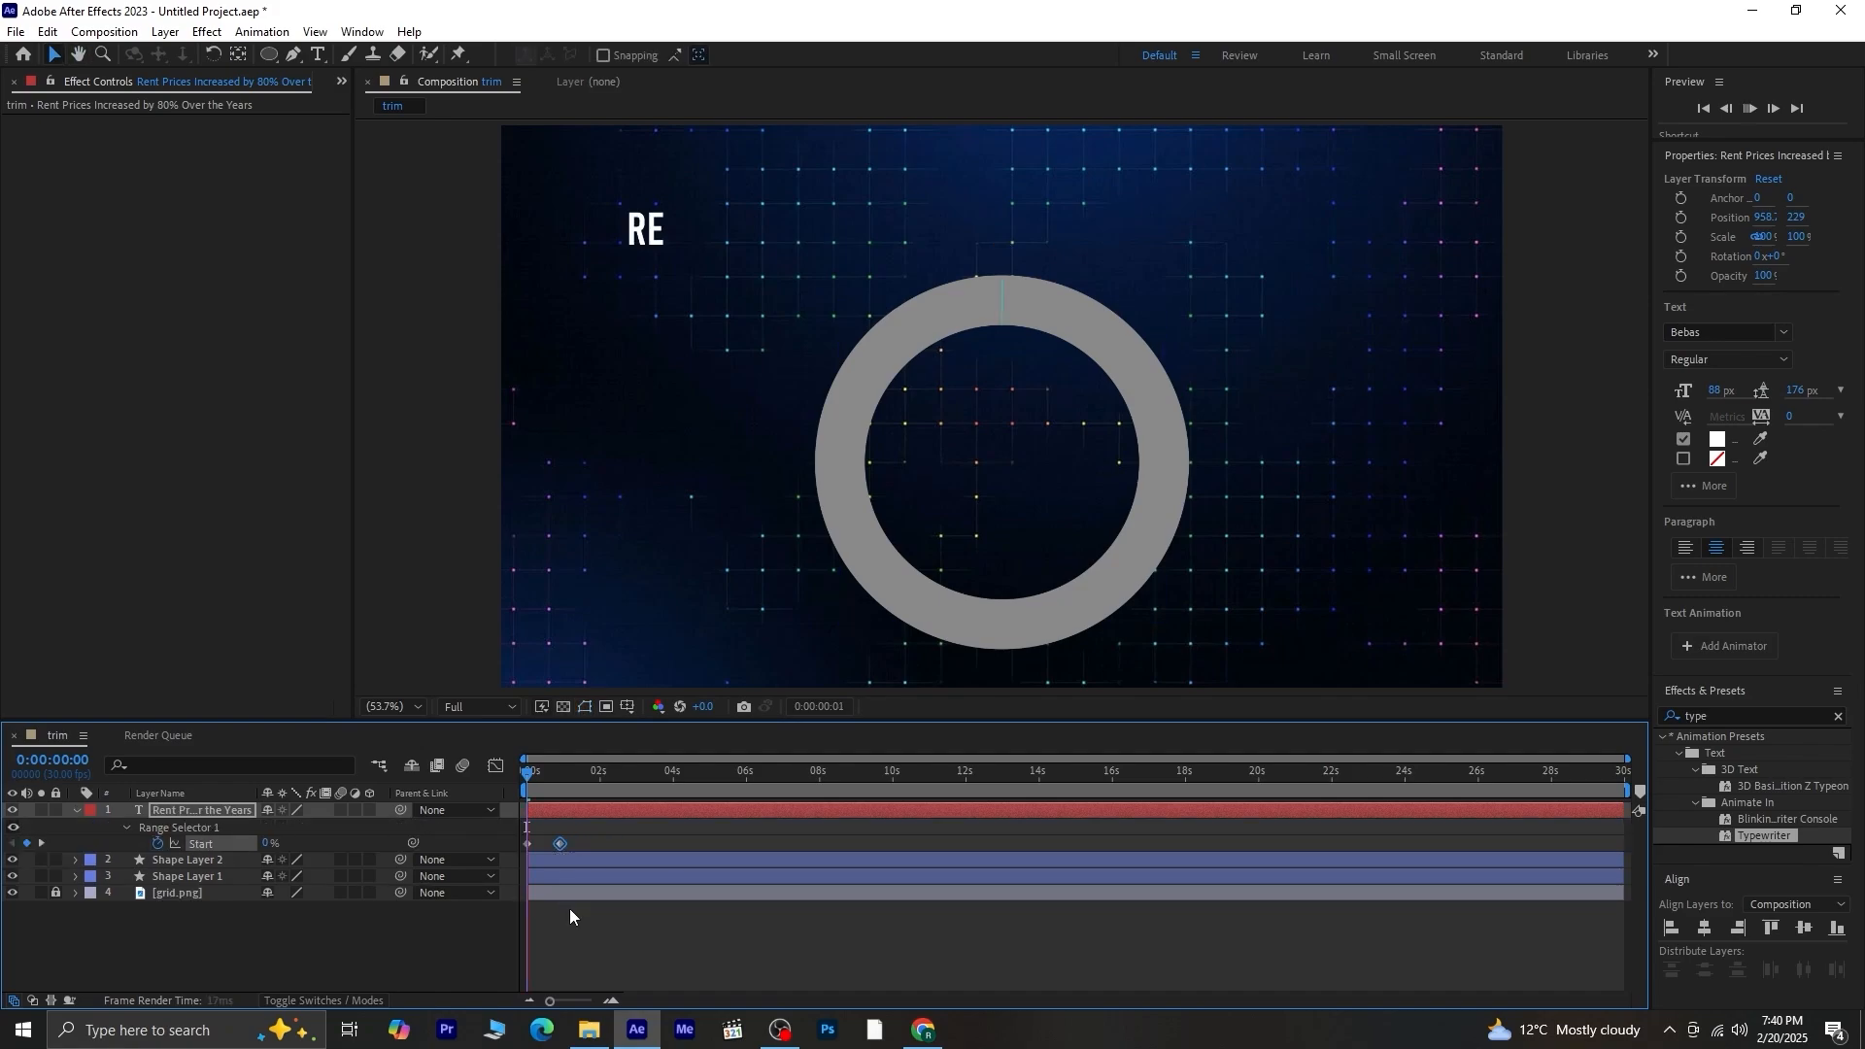
{"action": "key", "text": "space"}
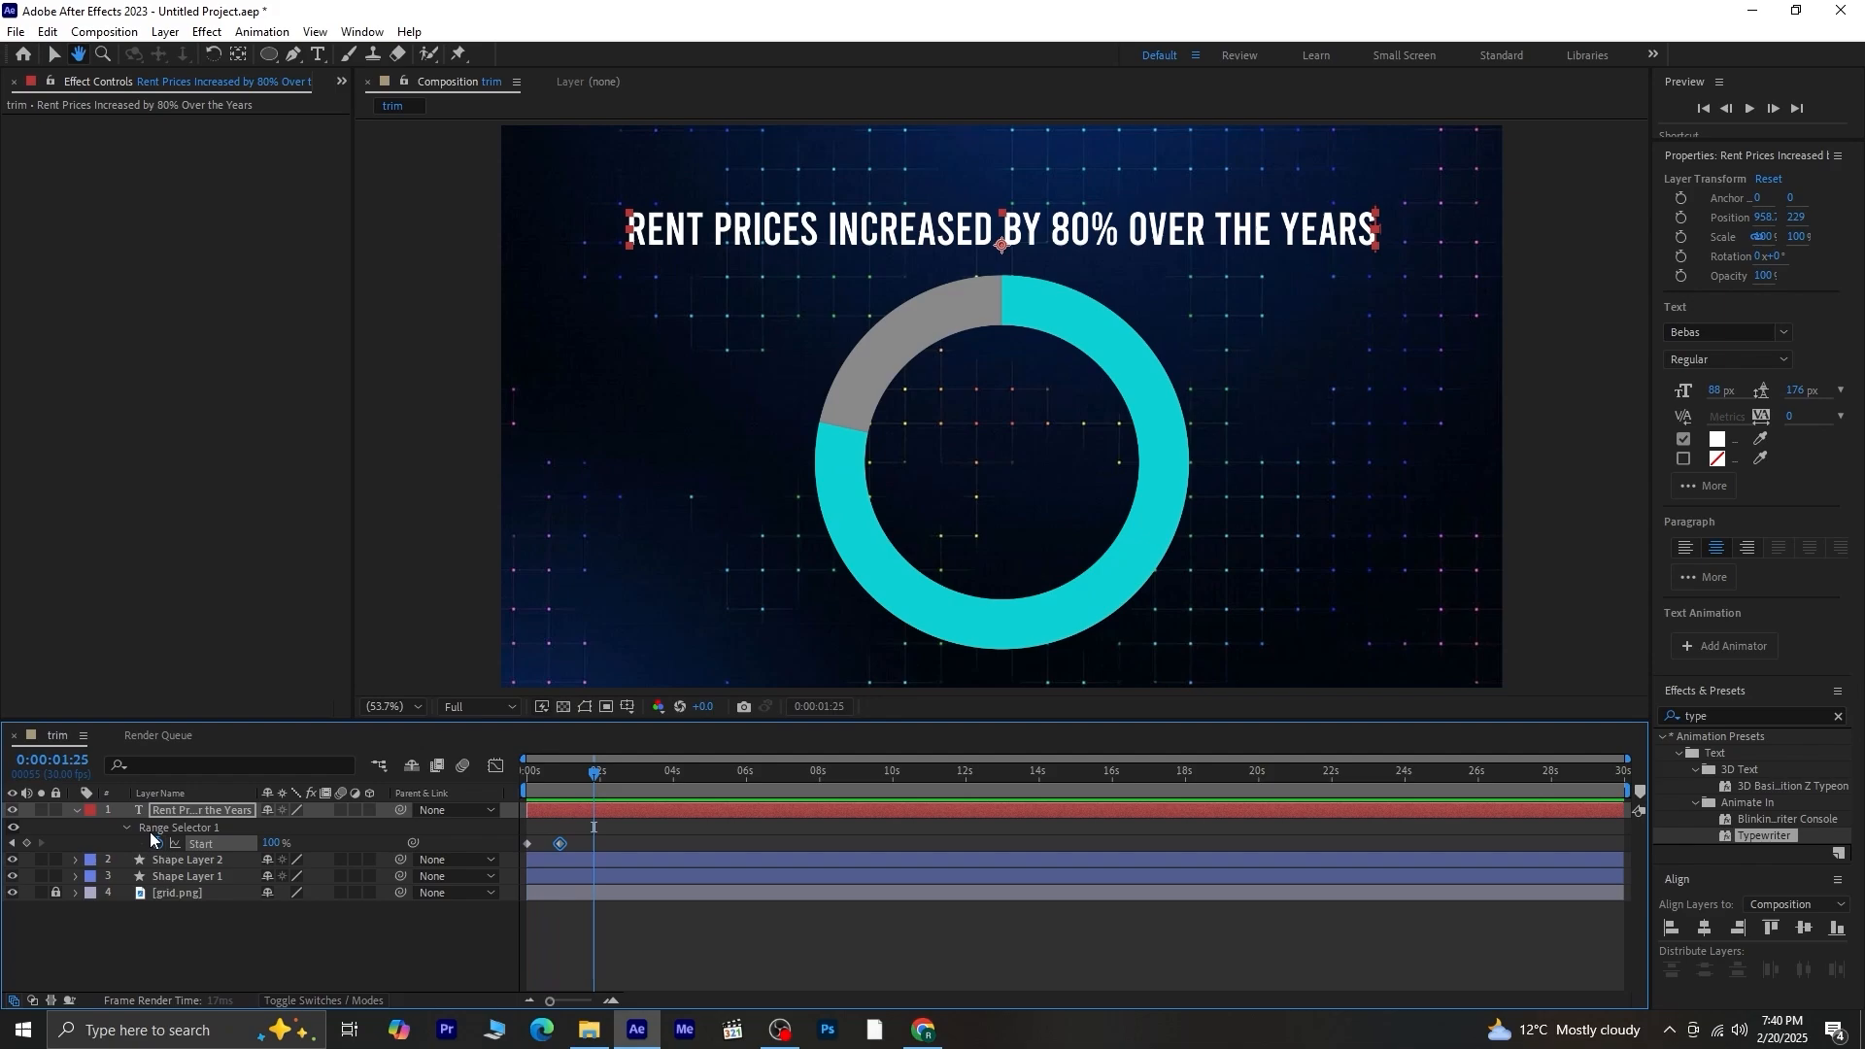
Collapse the title layer's properties and add a new adjustment layer to the composition.
{"action": "left_click", "coordinate": [75, 810]}
{"action": "right_click", "coordinate": [165, 907]}
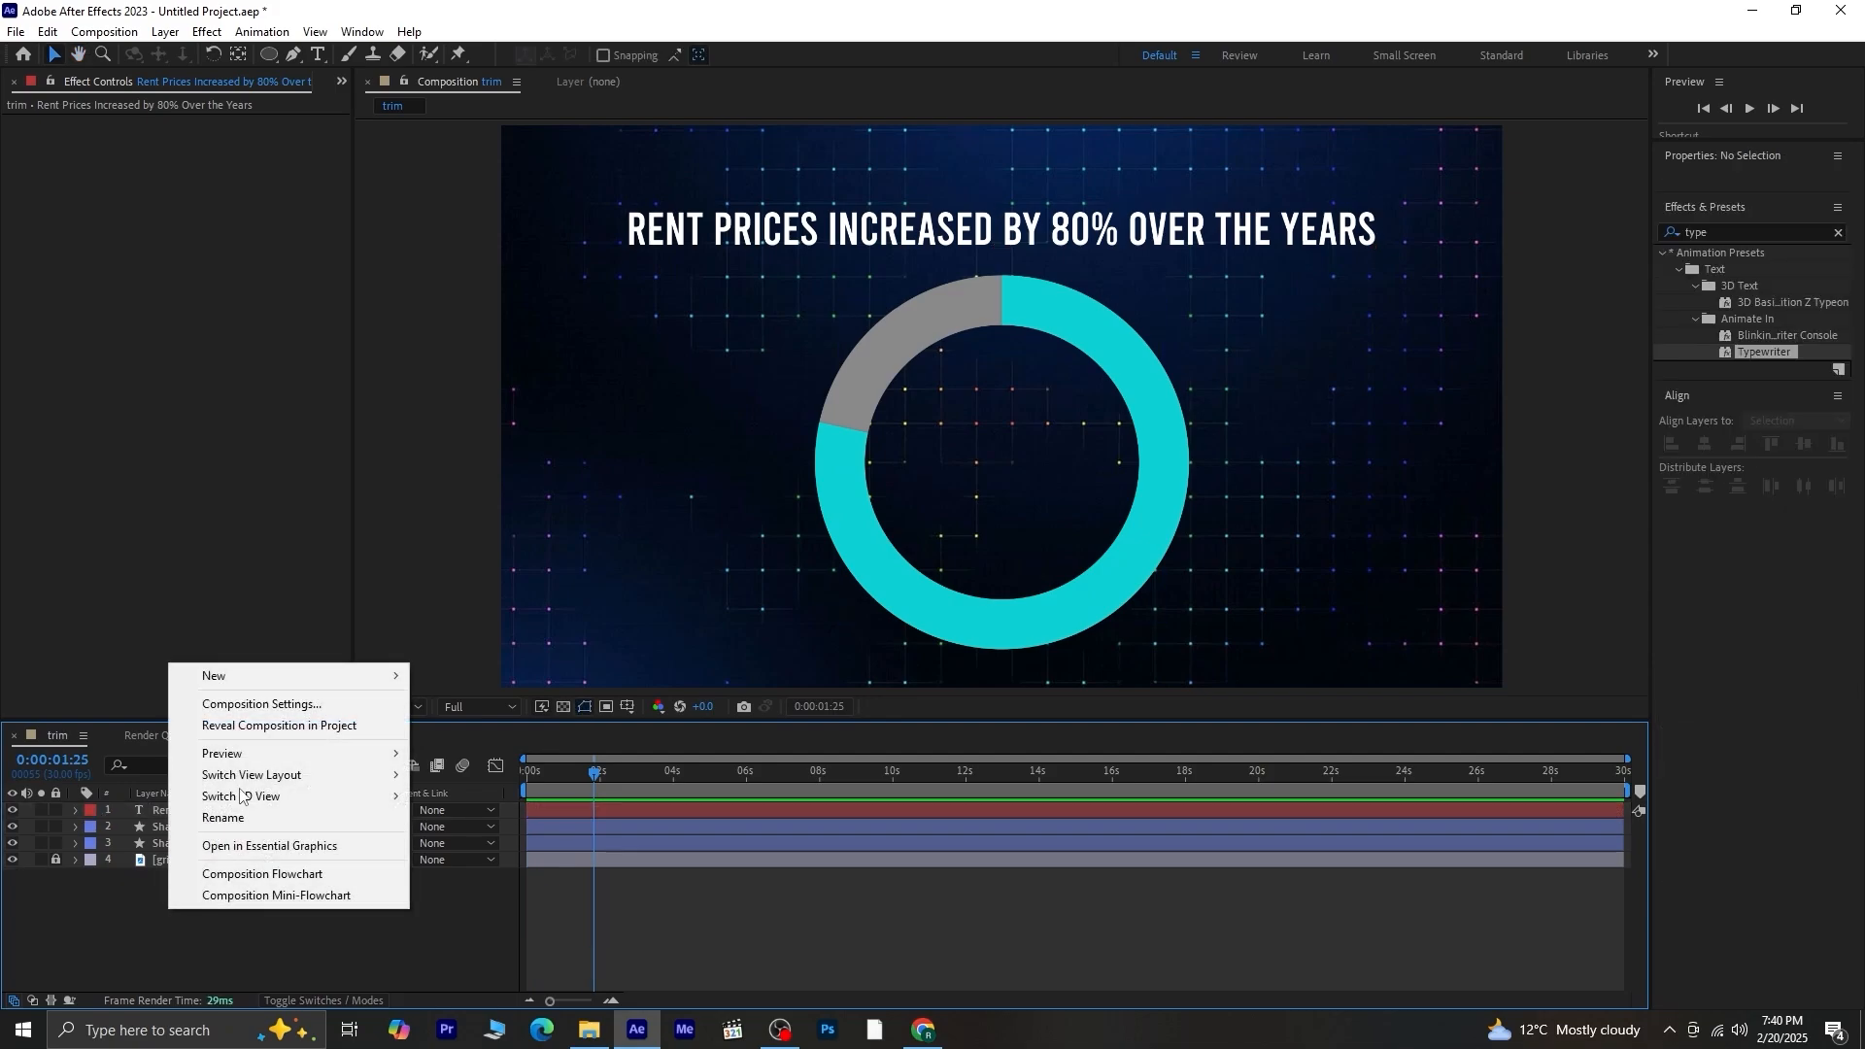
{"action": "mouse_move", "coordinate": [280, 673]}
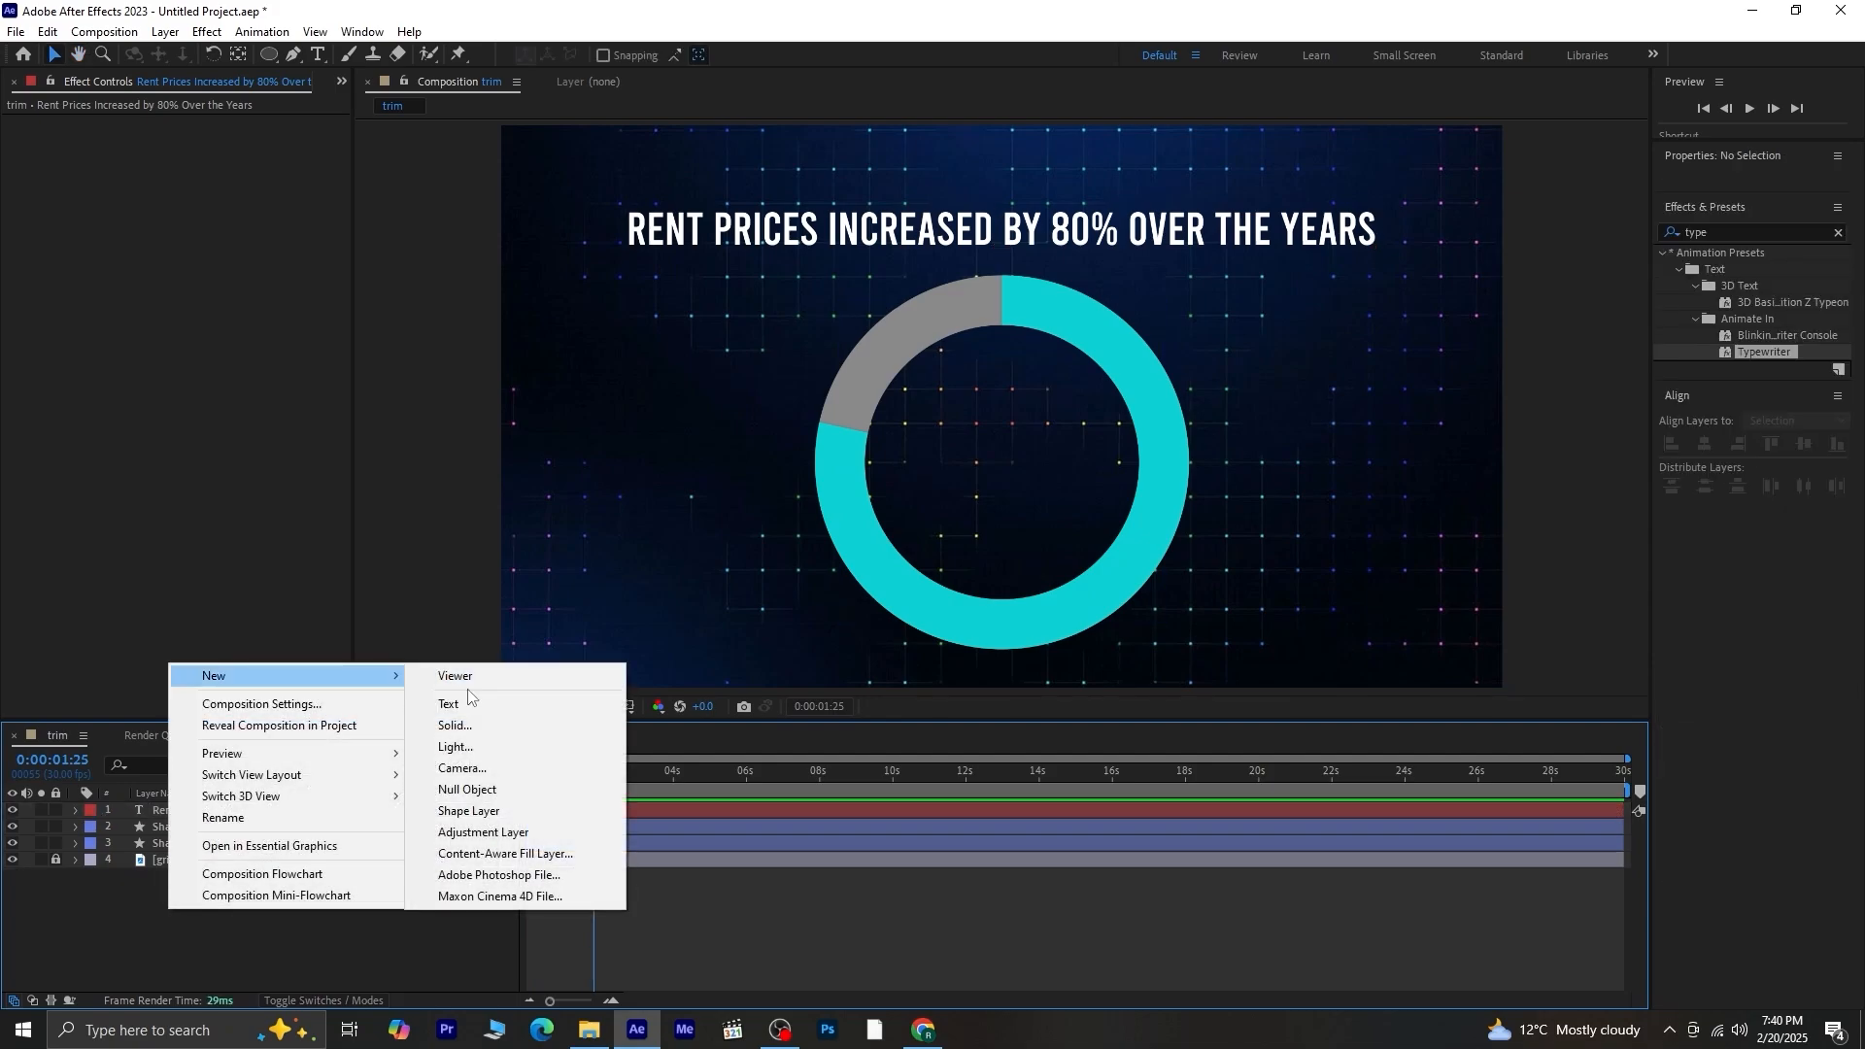
{"action": "left_click", "coordinate": [483, 832]}
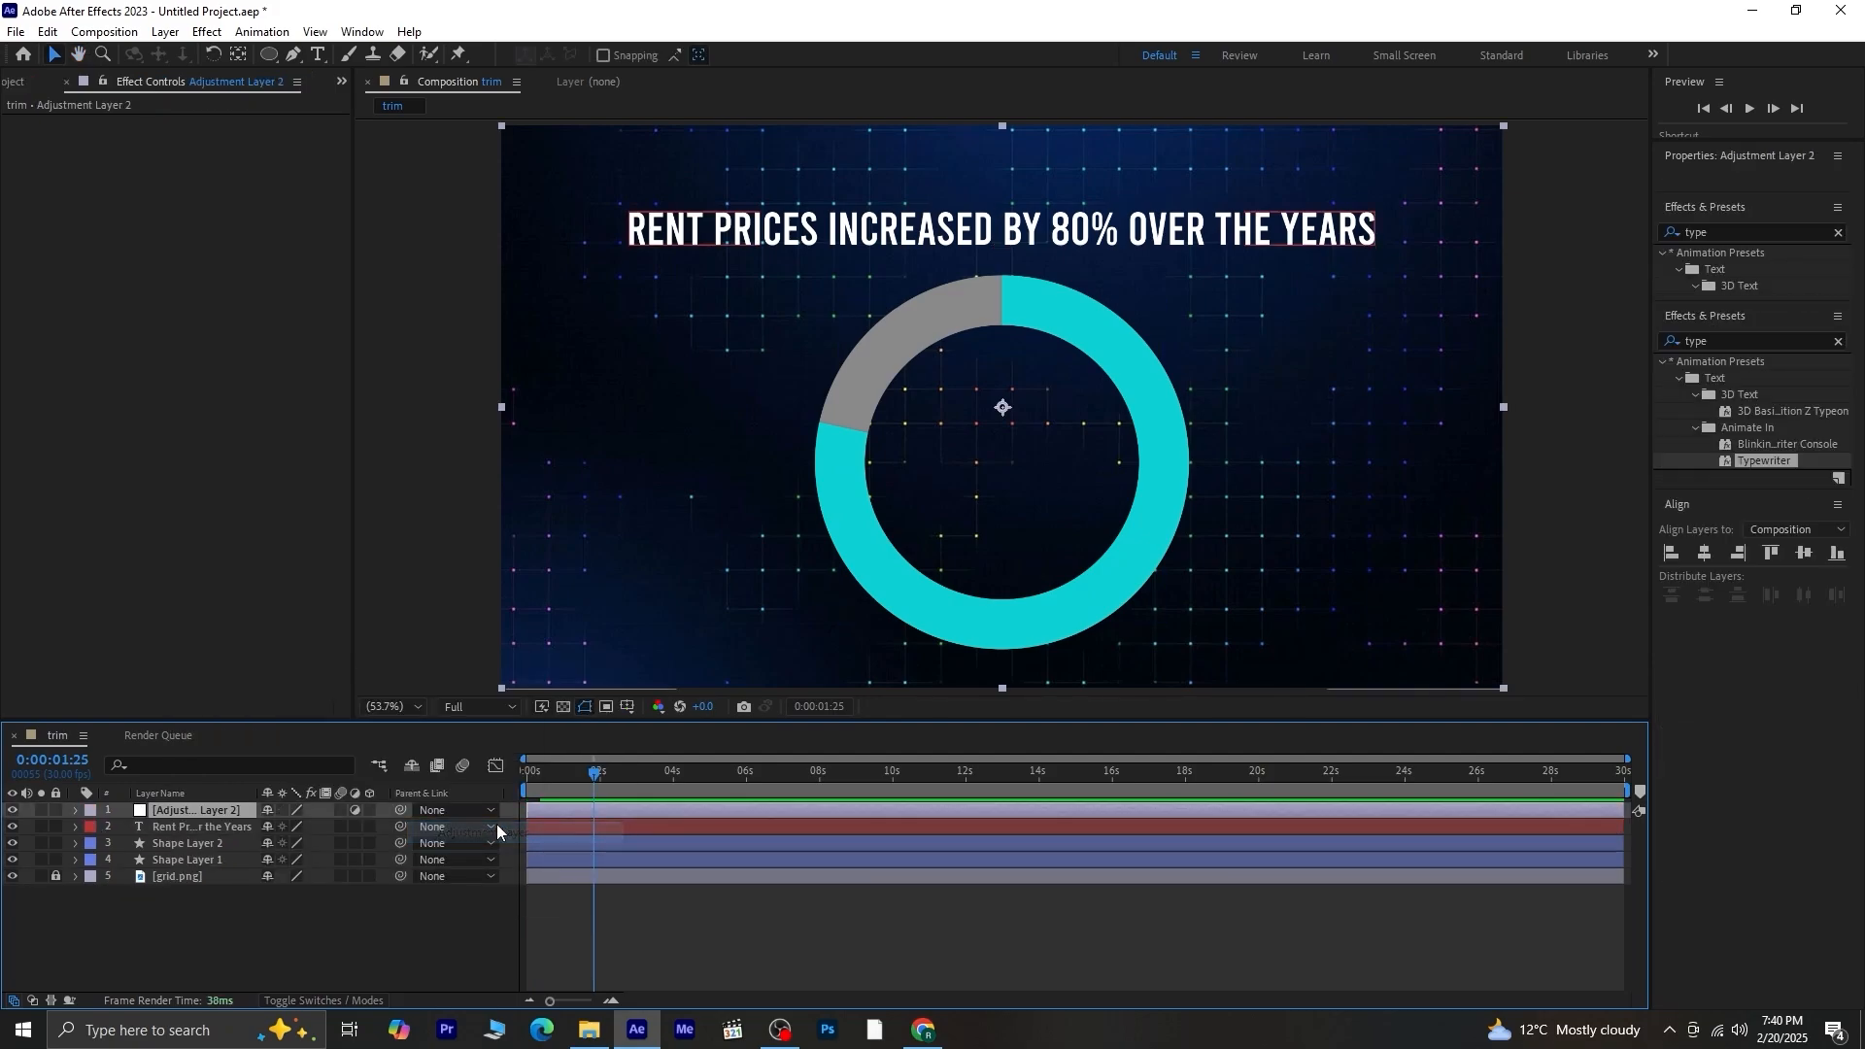
Clear the previous effect search, find the Glow effect and apply it to the new adjustment layer.
{"action": "left_click", "coordinate": [1839, 341]}
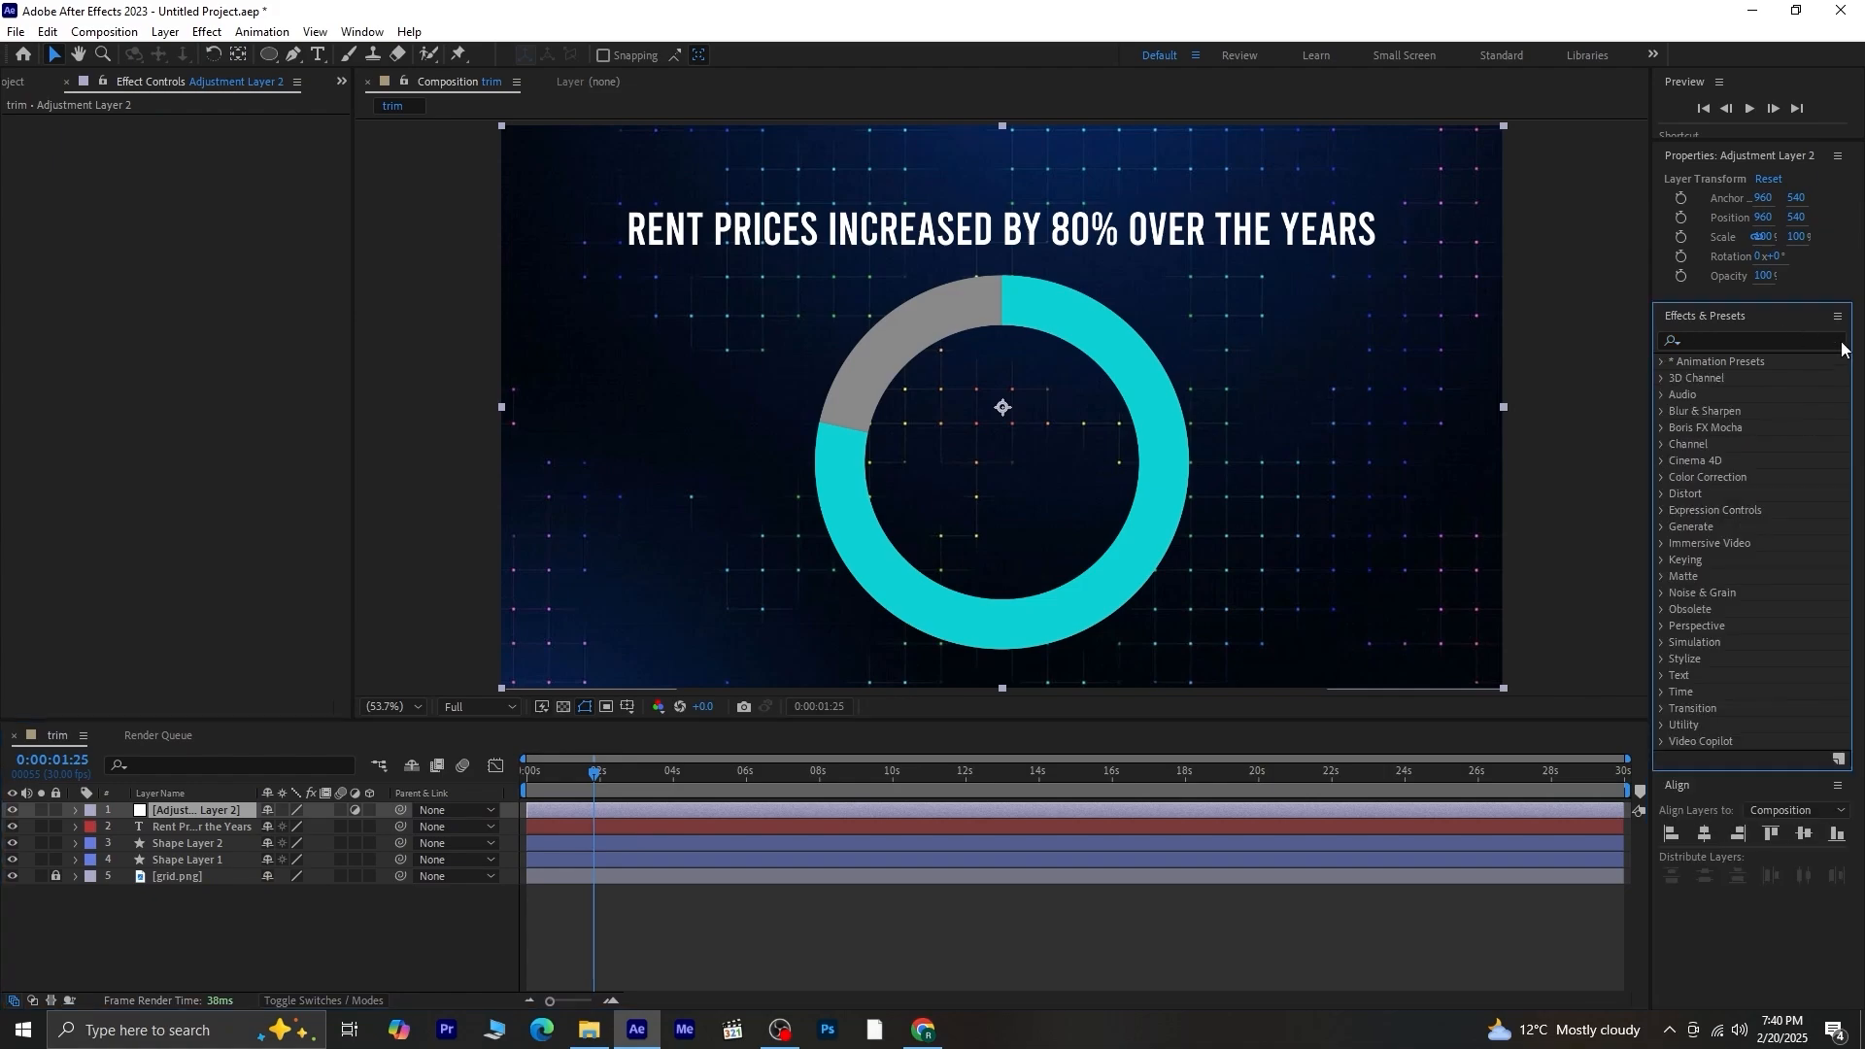
{"action": "left_click", "coordinate": [1764, 340]}
{"action": "type", "text": "glow"}
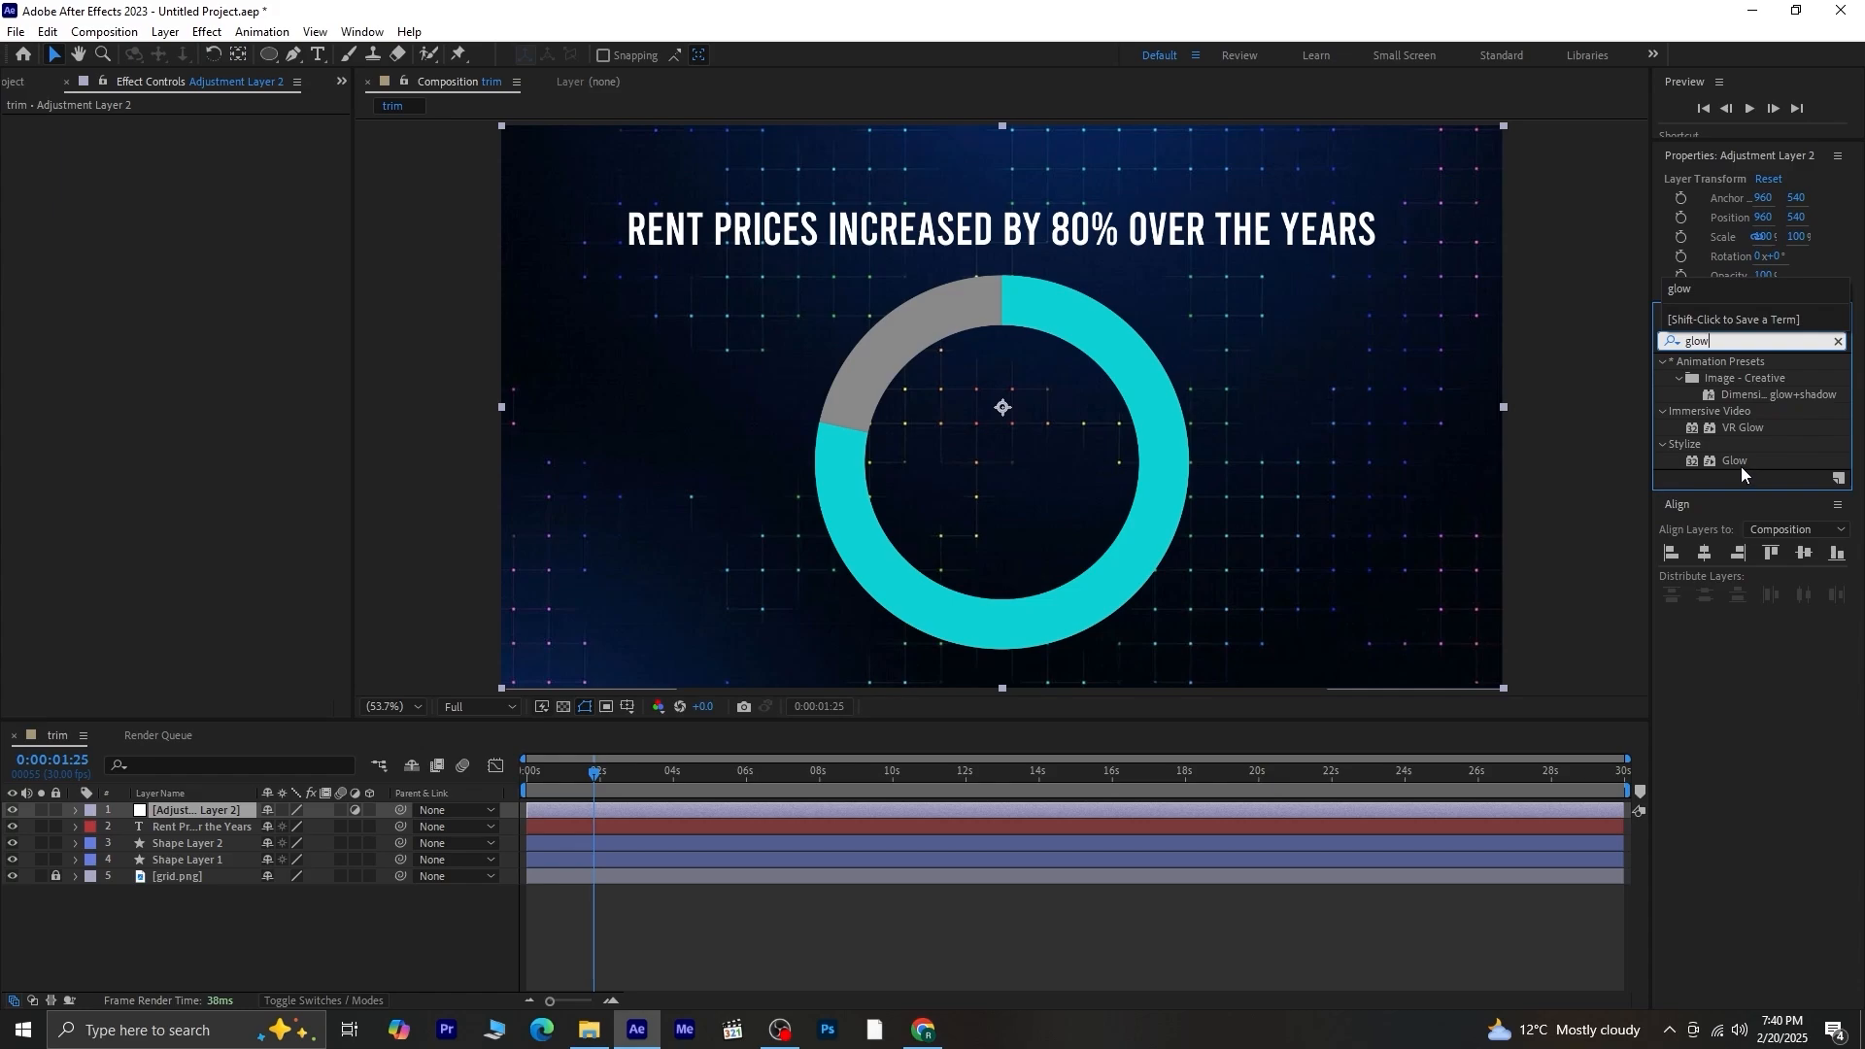
{"action": "double_click", "coordinate": [1740, 464]}
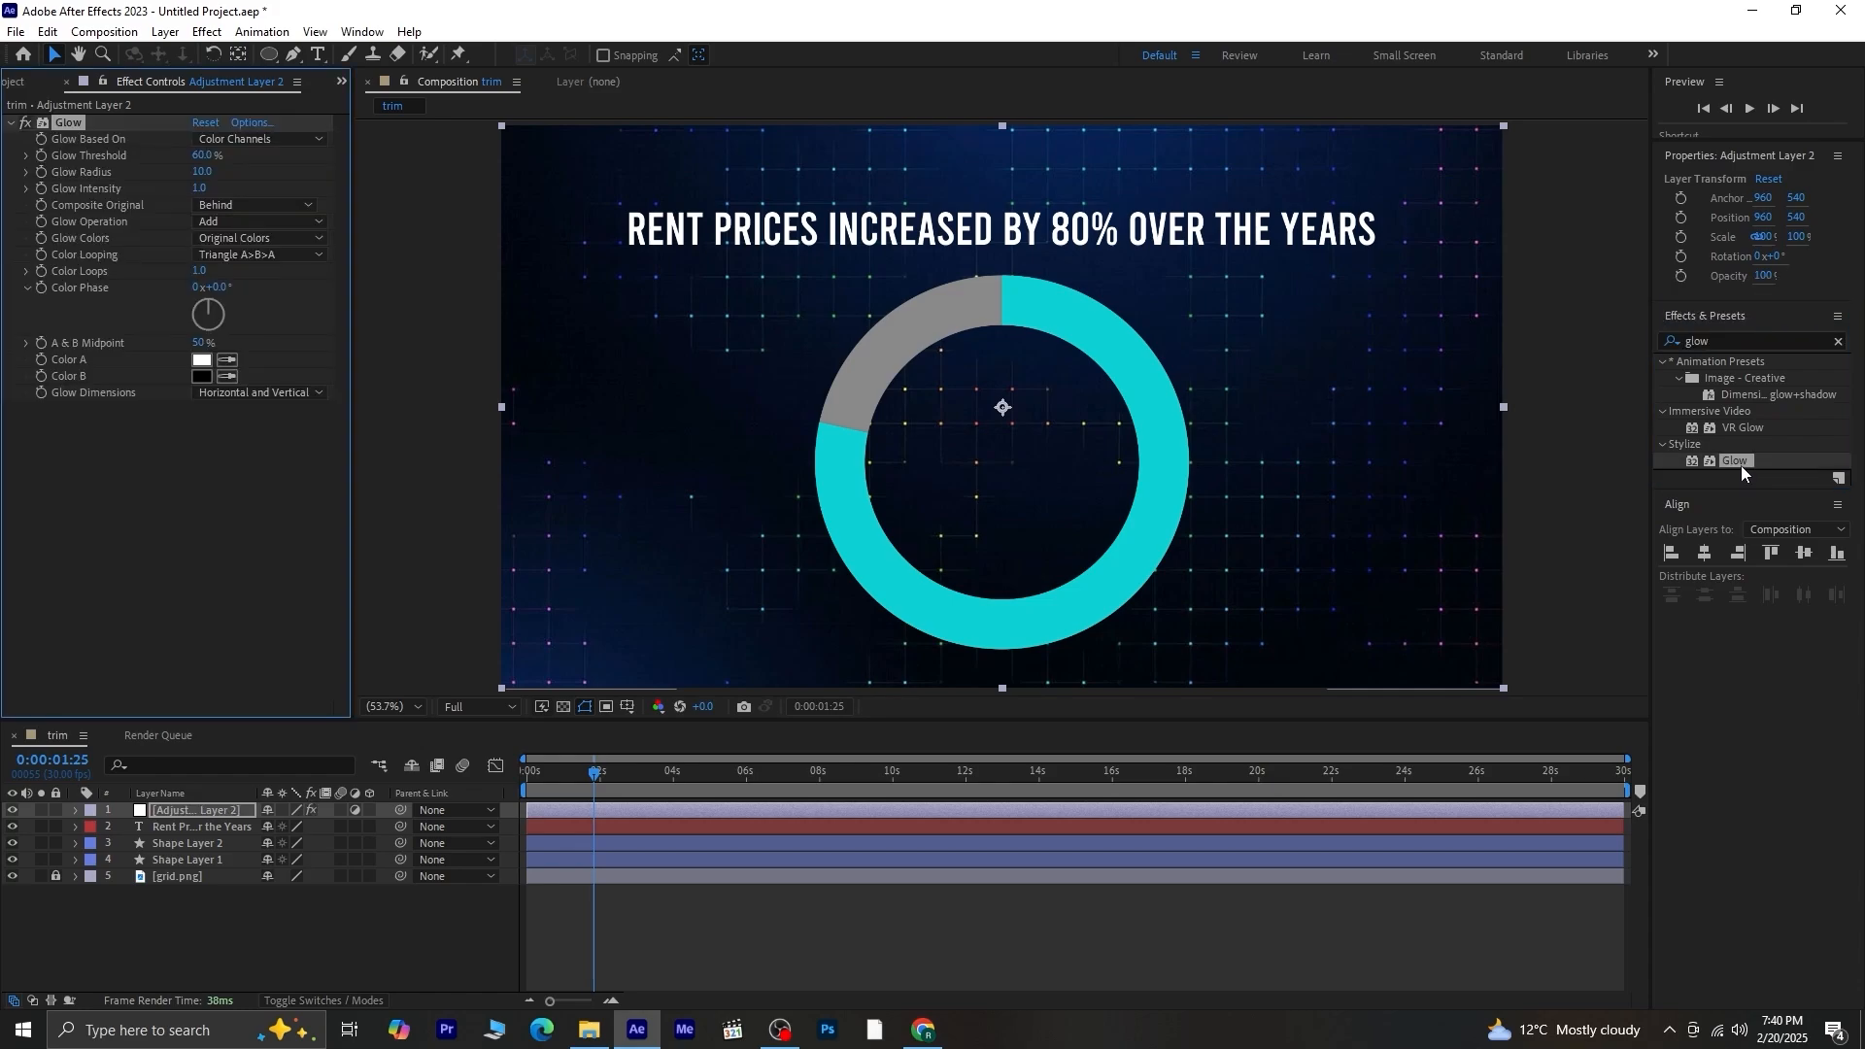
Set the adjustment layer's glow radius to 132 and glow intensity to 0.4, and preview the animation from the first frame.
{"action": "mouse_move", "coordinate": [201, 171]}
{"action": "left_mouse_down"}
{"action": "mouse_move", "coordinate": [275, 172]}
{"action": "mouse_move", "coordinate": [250, 197]}
{"action": "mouse_move", "coordinate": [197, 193]}
{"action": "mouse_move", "coordinate": [179, 220]}
{"action": "mouse_move", "coordinate": [233, 170]}
{"action": "left_mouse_up"}
{"action": "key", "text": "ctrl+s"}
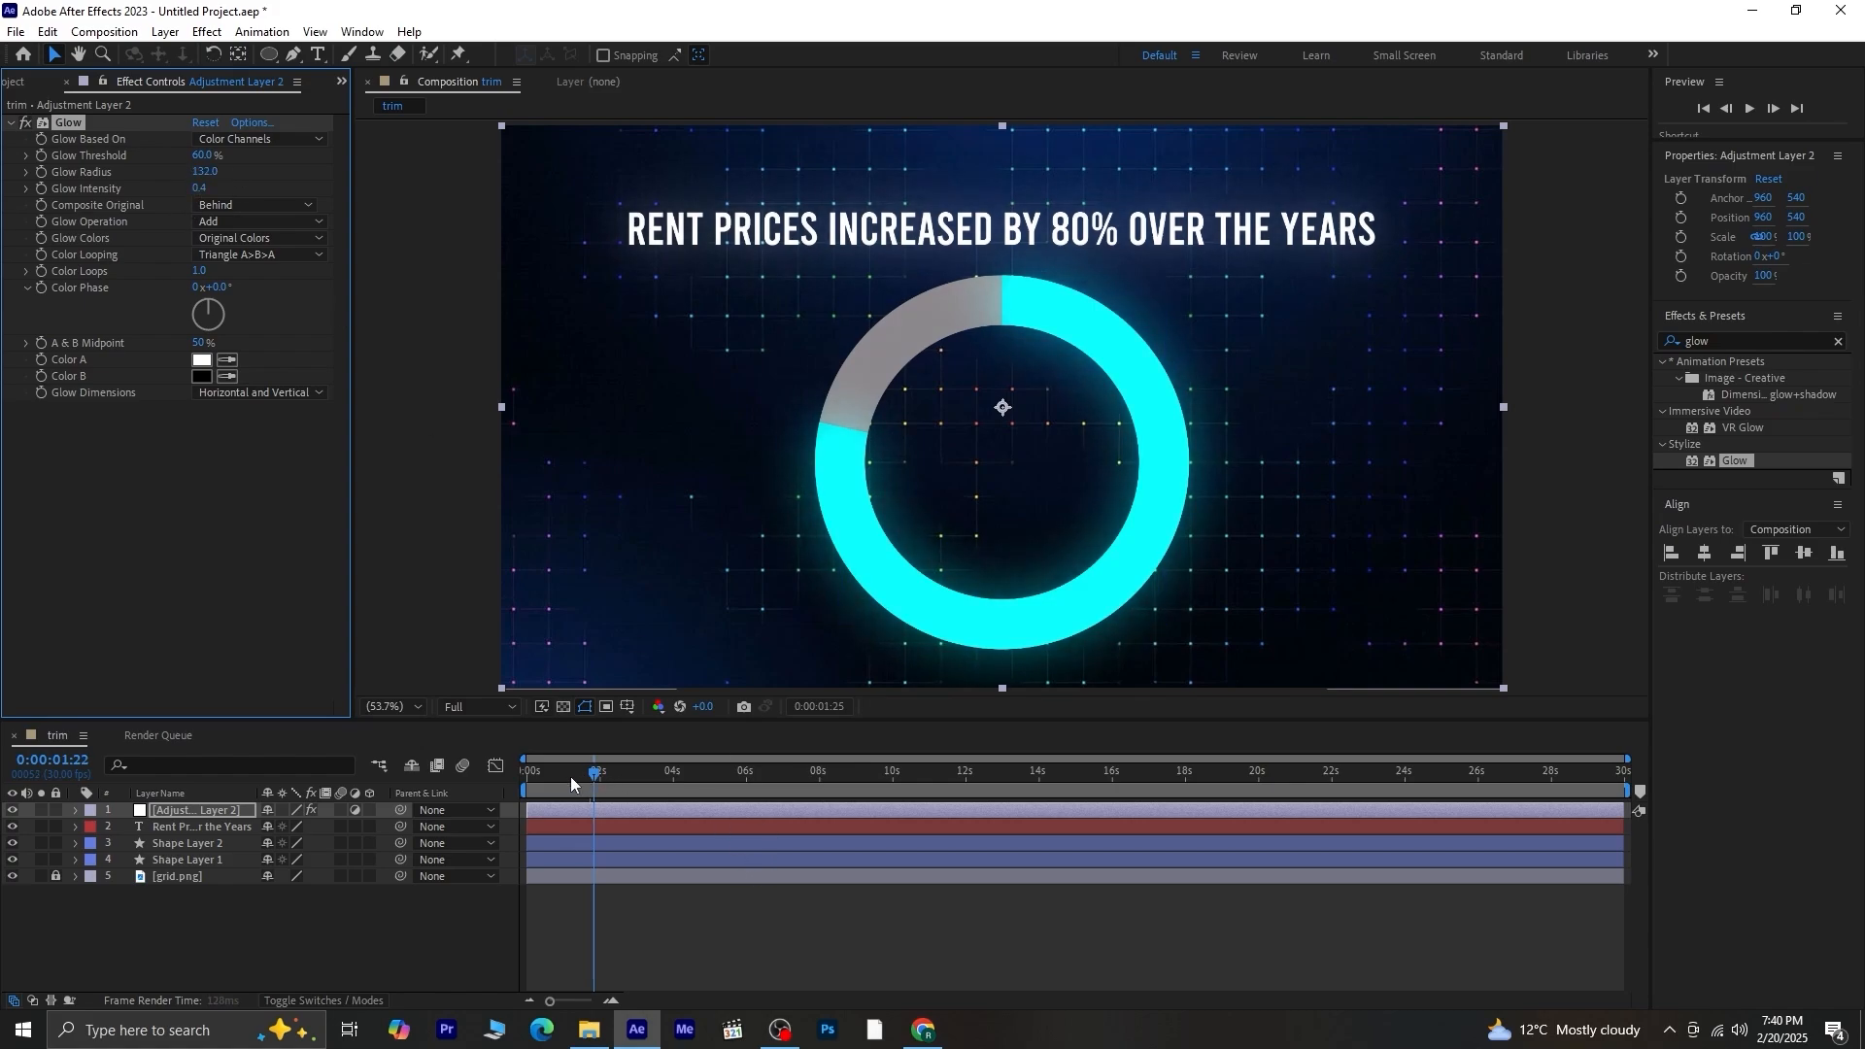
{"action": "left_click_drag", "start_coordinate": [571, 778], "coordinate": [269, 831]}
{"action": "key", "text": "space"}
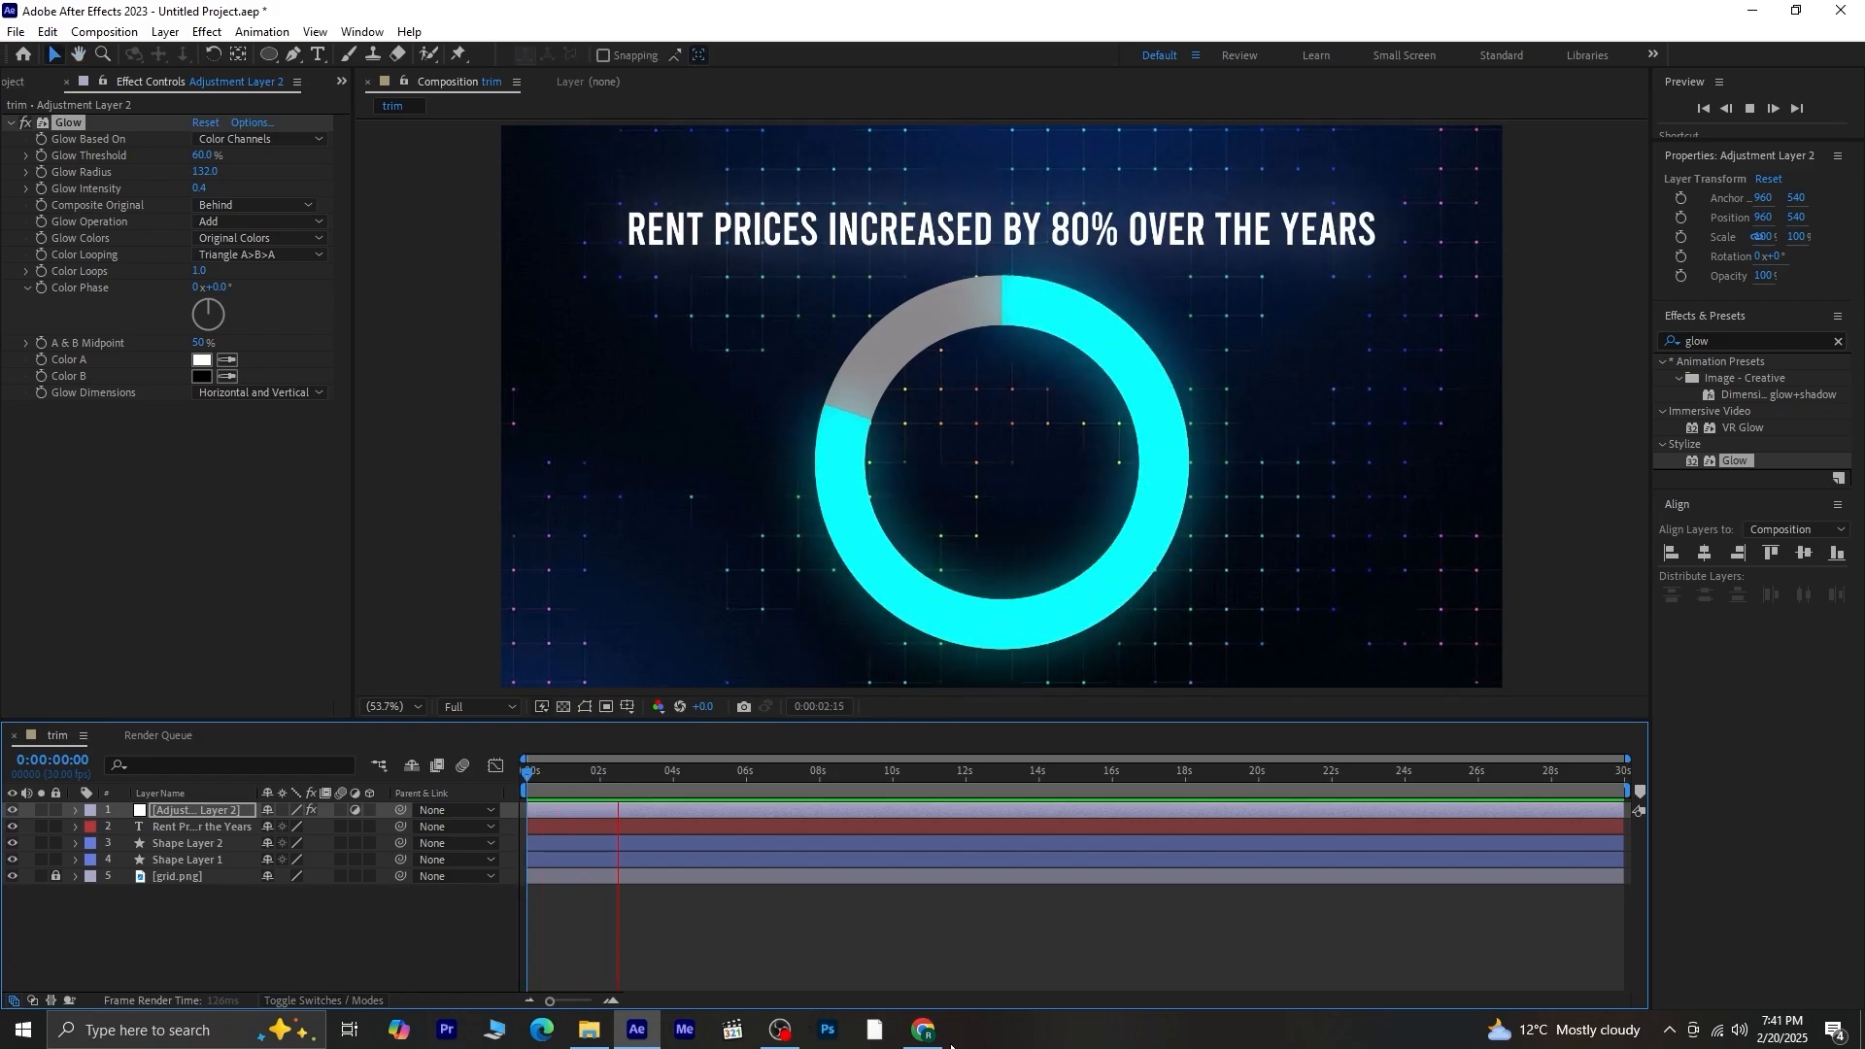
{"action": "key", "text": "space"}
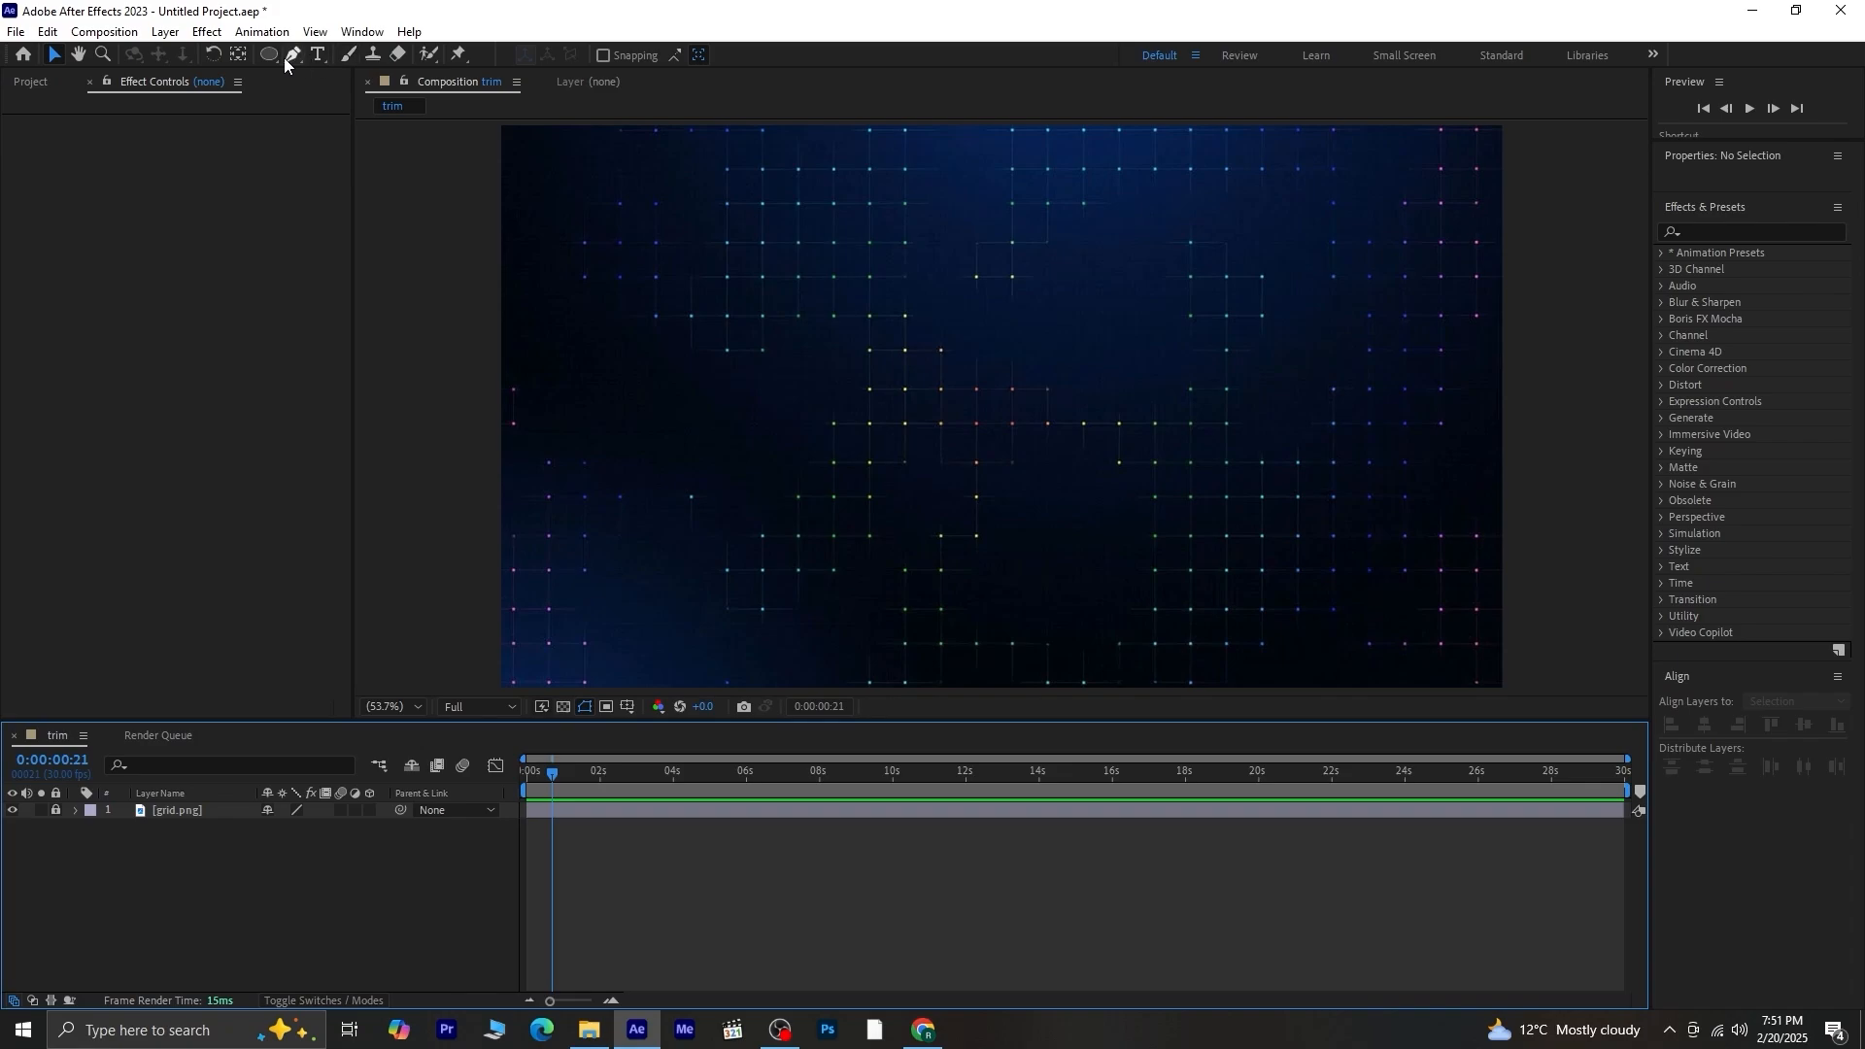
Draw an L-shaped pair of chart axes over the grid background with the Pen tool, vertical axis first.
{"action": "left_click", "coordinate": [291, 56]}
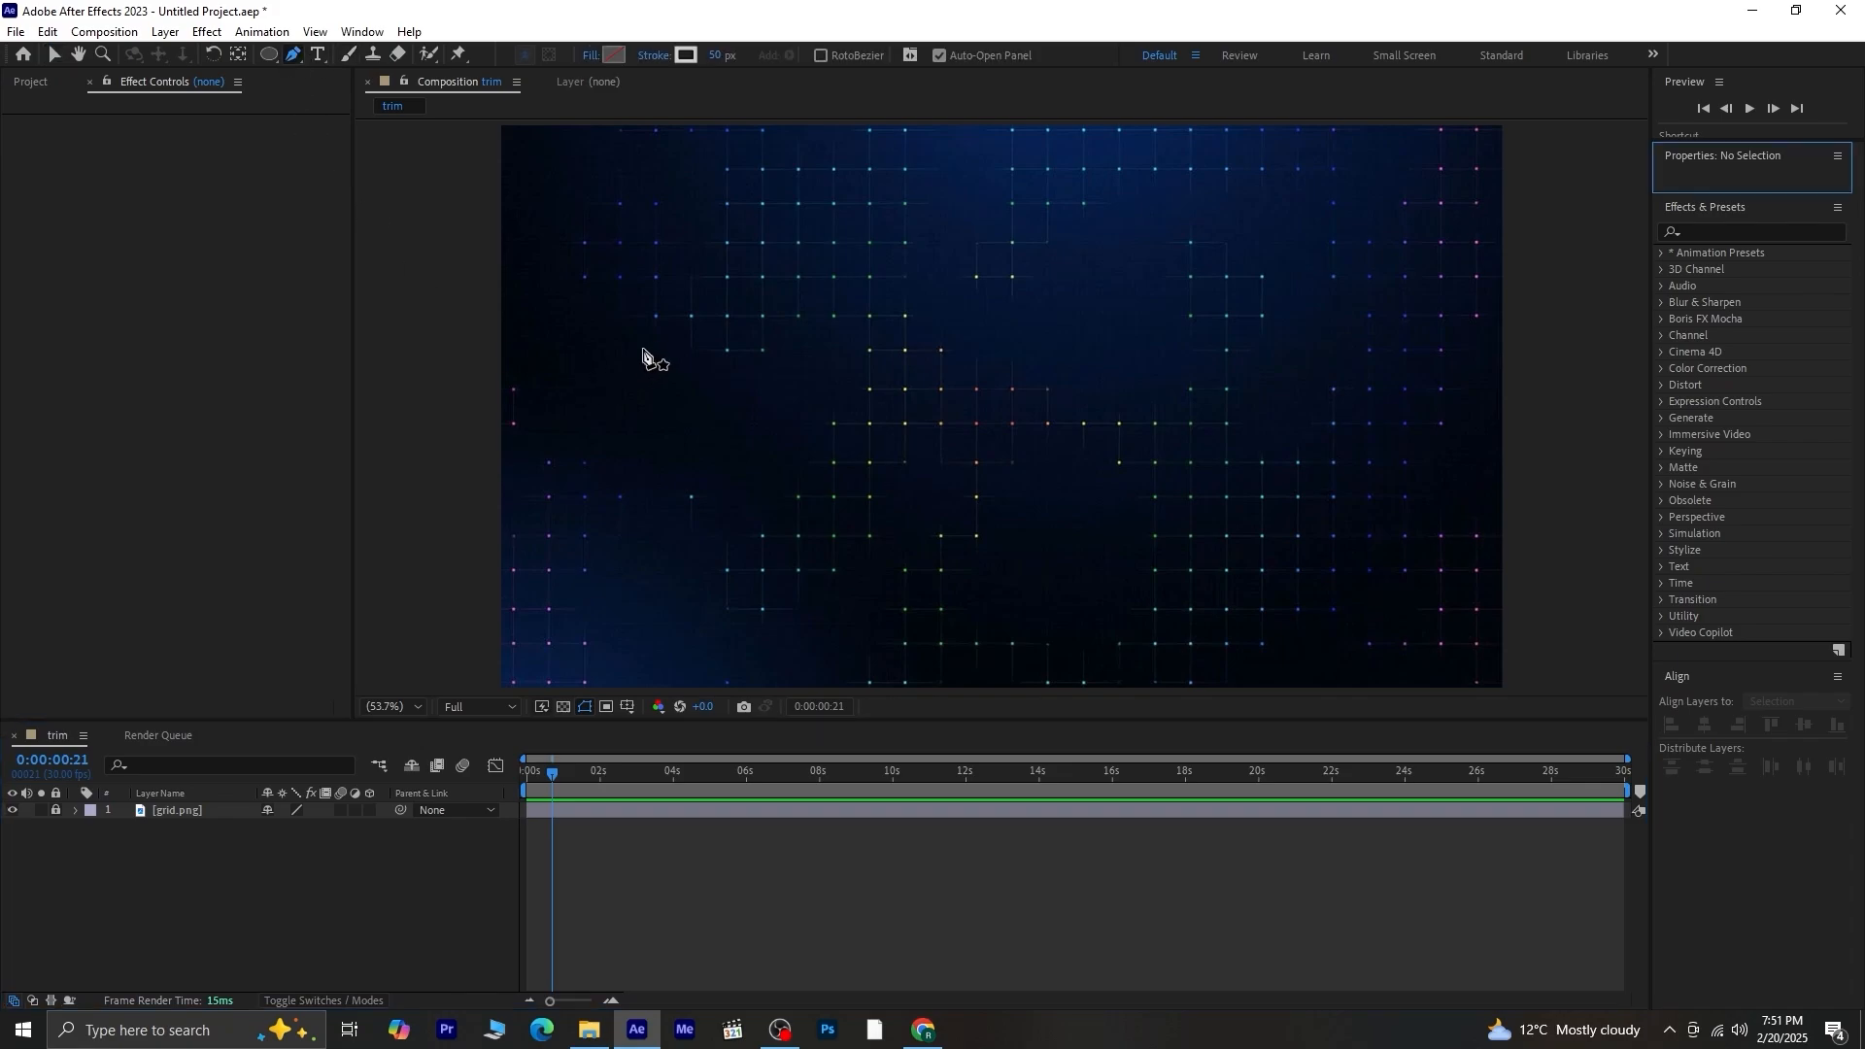
{"action": "left_click", "coordinate": [690, 293]}
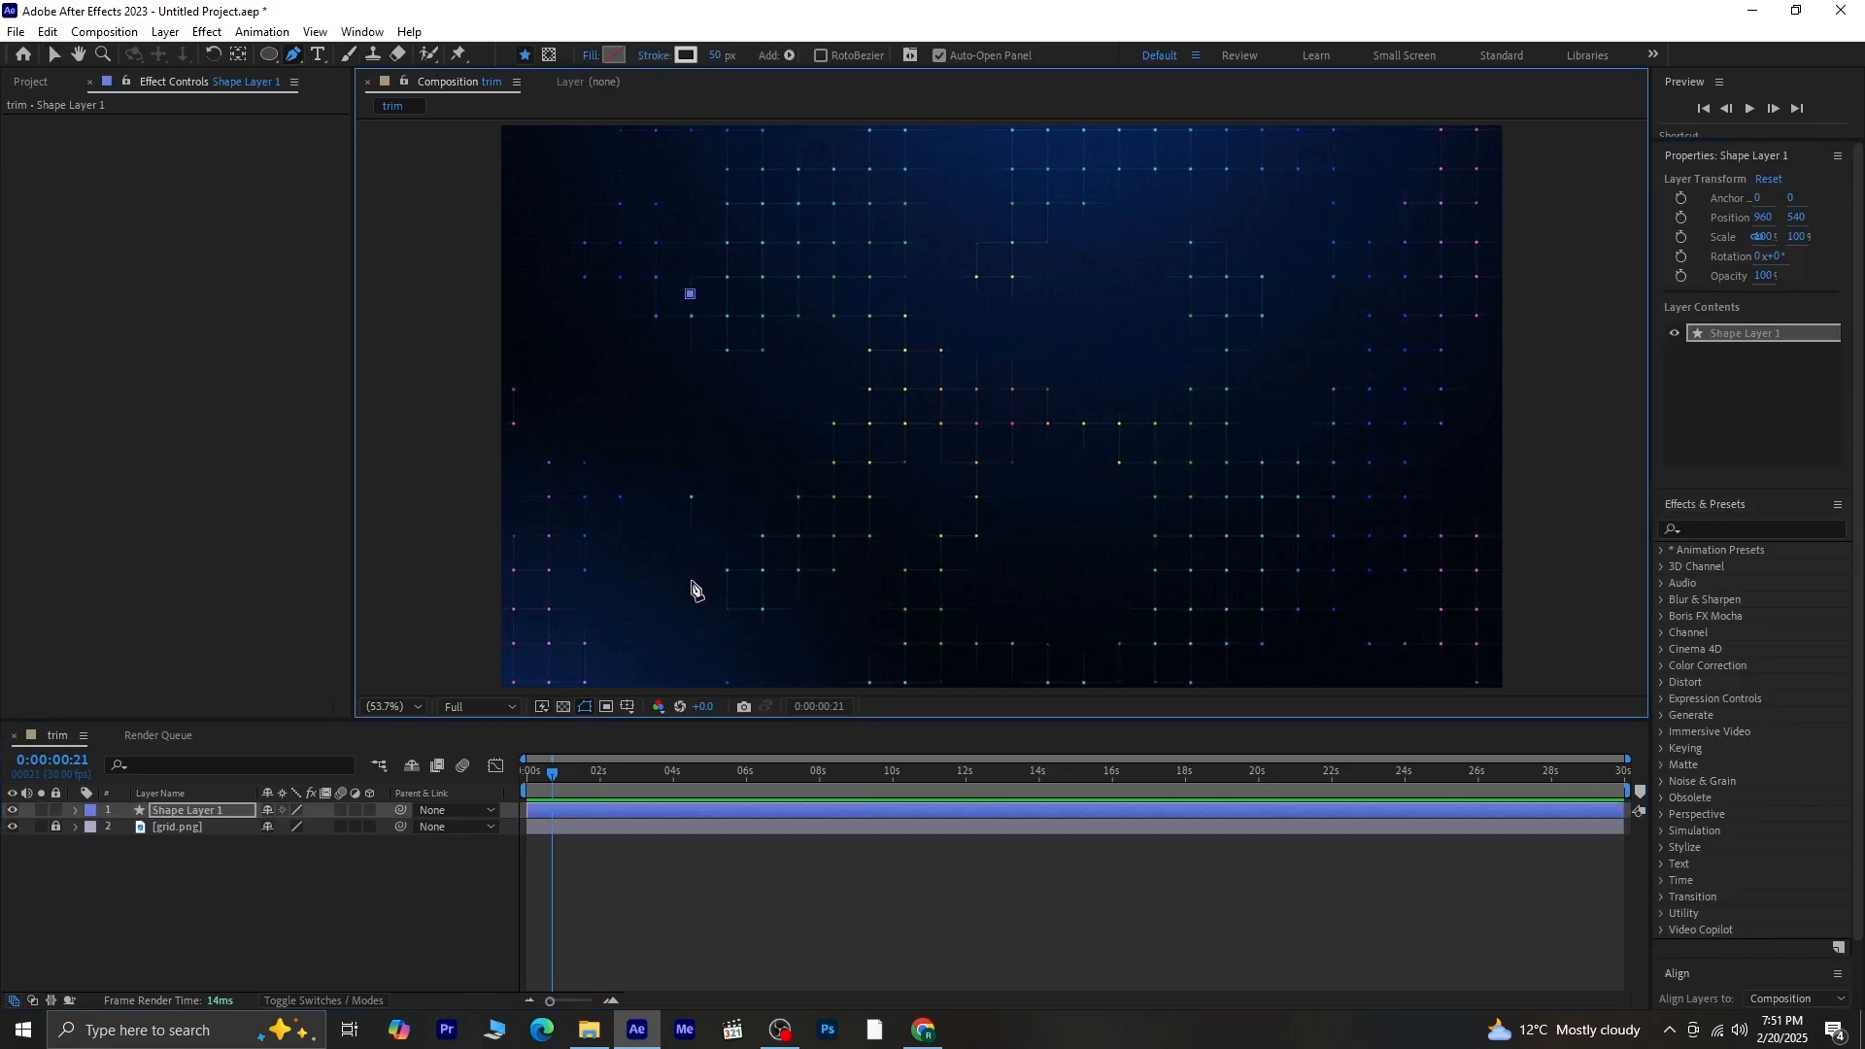
{"action": "left_click", "coordinate": [689, 577]}
{"action": "left_click", "coordinate": [1226, 577]}
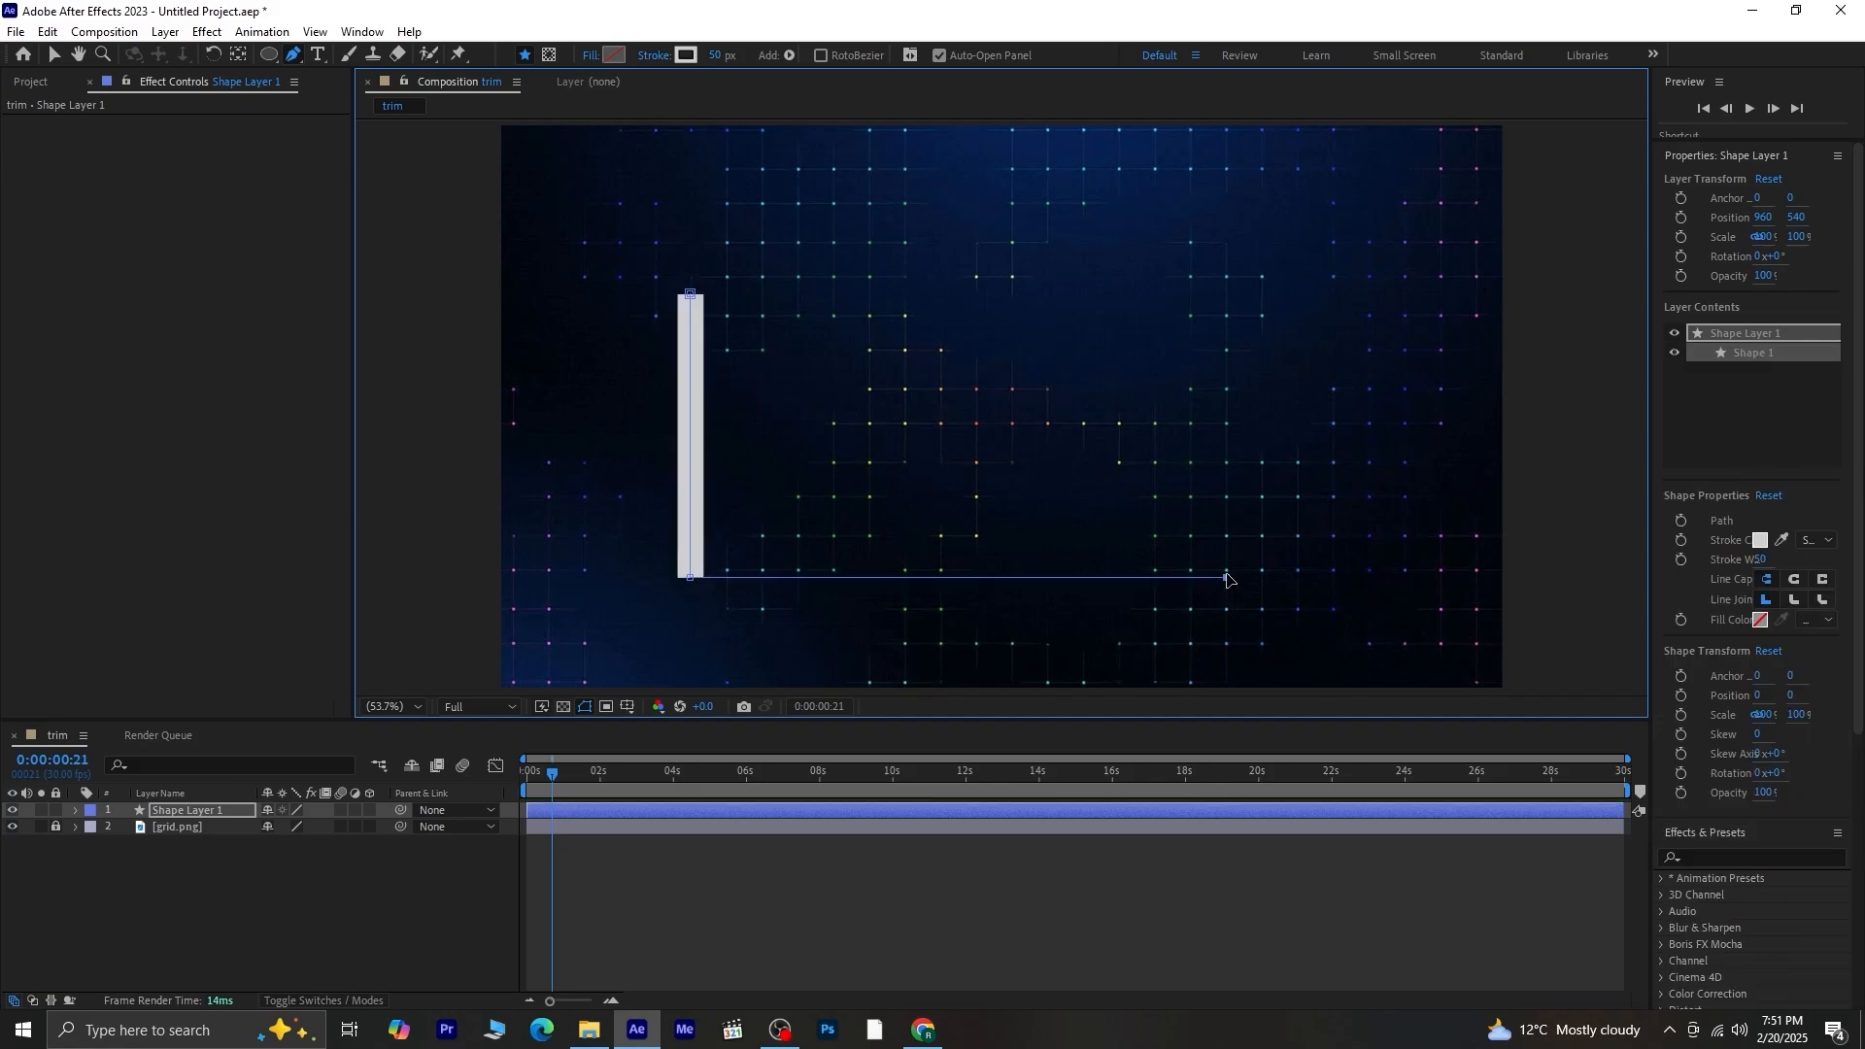
Thin the axes' stroke to 8 px and centre the shape horizontally in the composition.
{"action": "left_click_drag", "start_coordinate": [720, 56], "coordinate": [688, 75]}
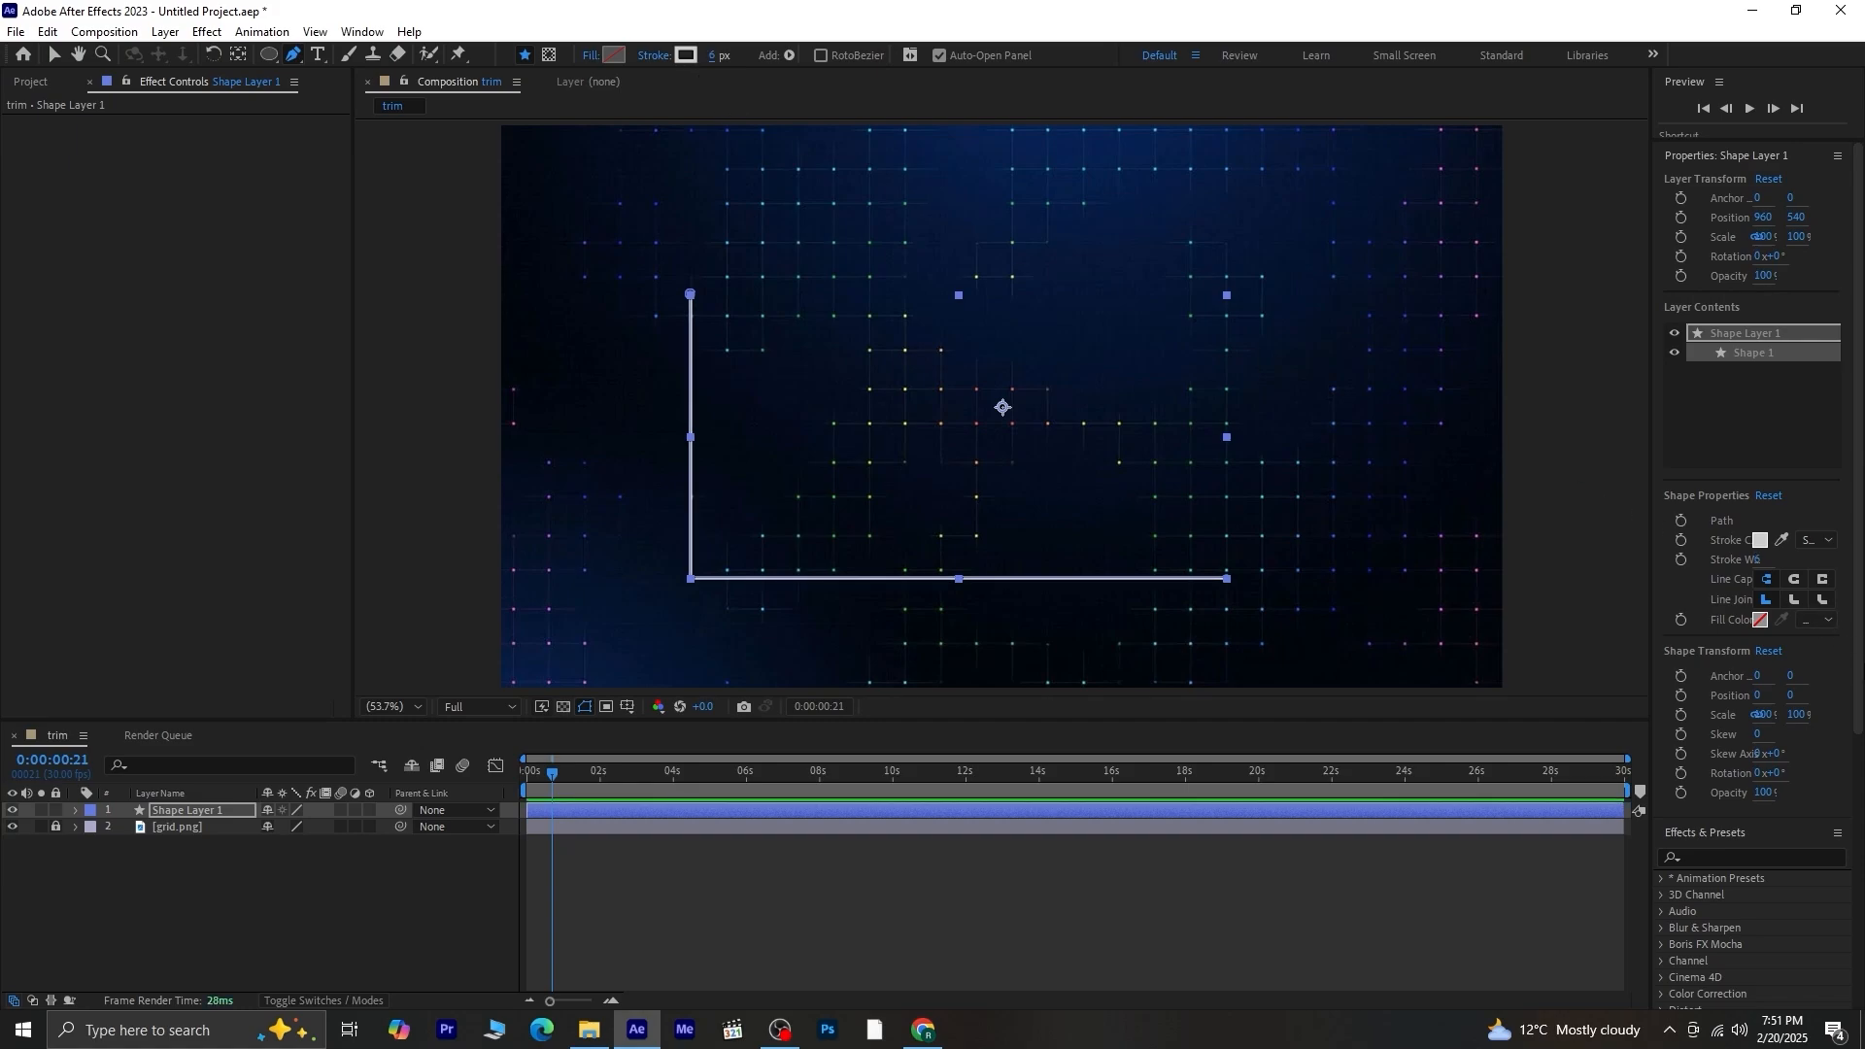
{"action": "scroll", "coordinate": [1822, 760], "scroll_direction": "down", "scroll_amount": 5}
{"action": "left_click", "coordinate": [1707, 949]}
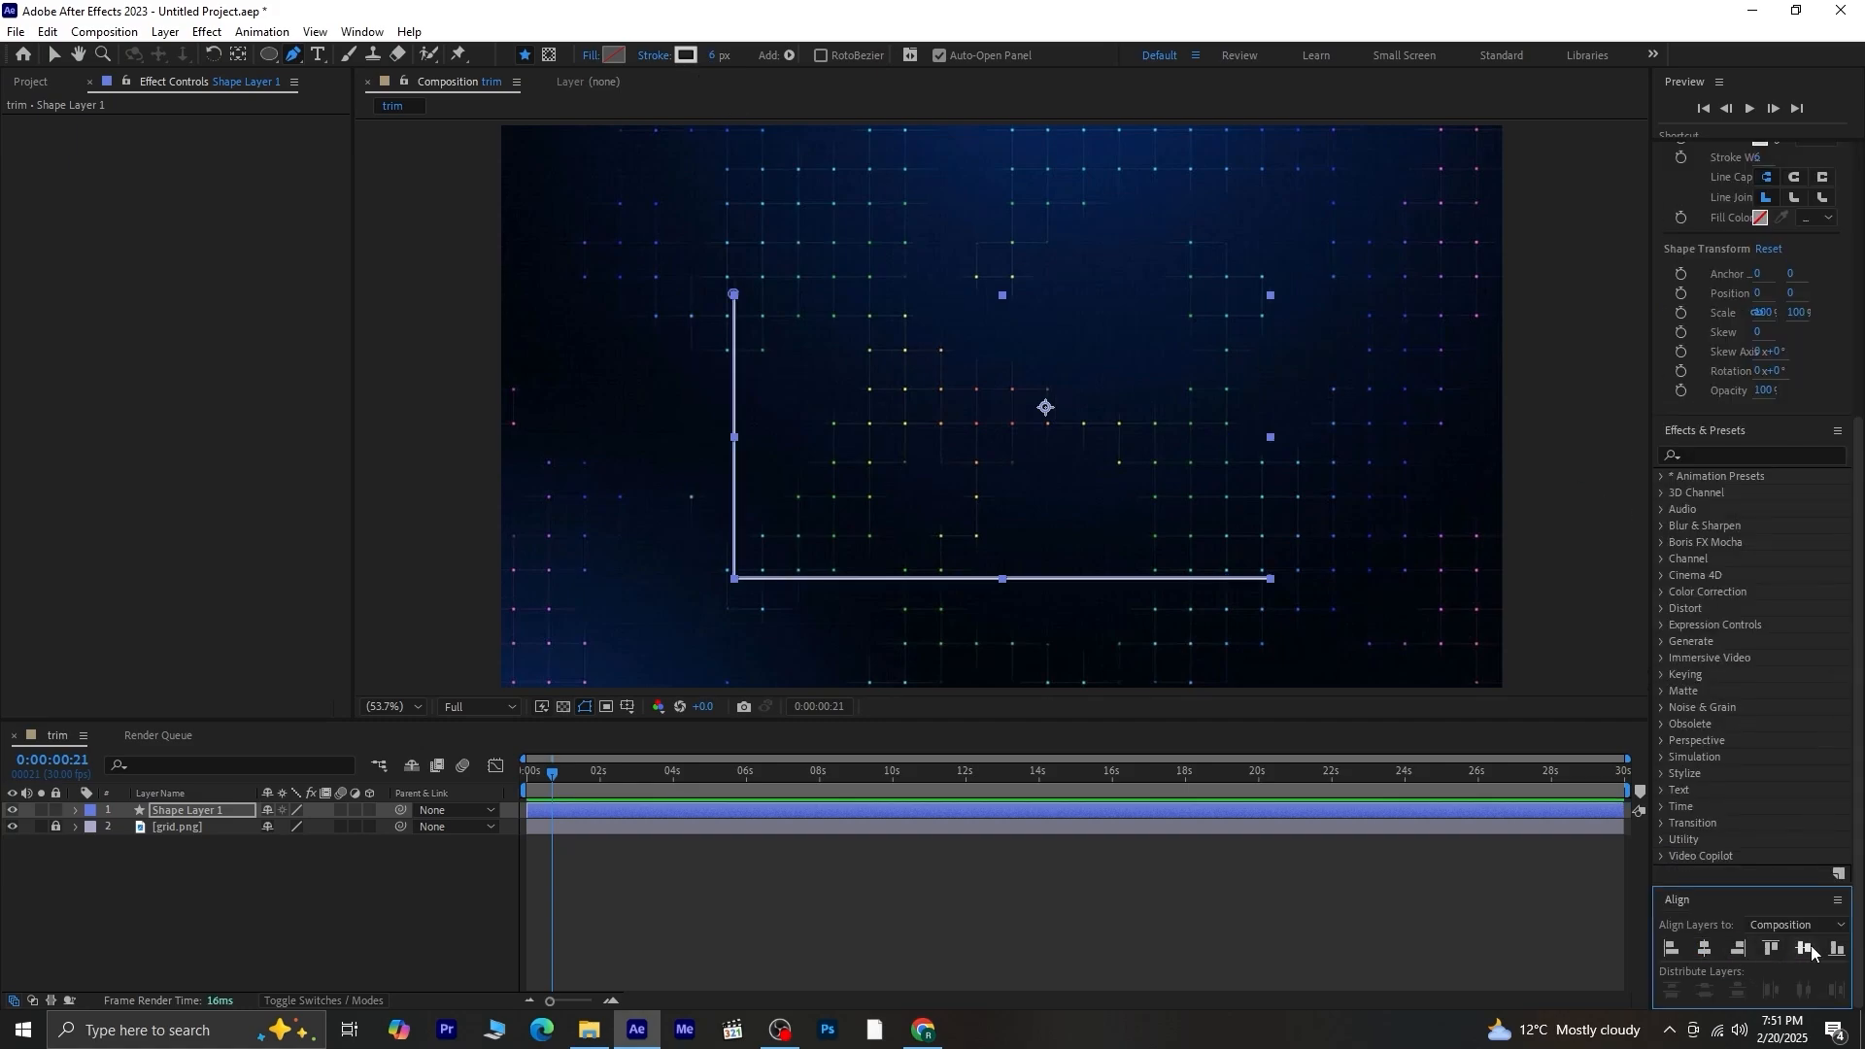
Draw a vertical bar on its own shape layer with a 38 px stroke, standing on the horizontal axis near the vertical one.
{"action": "left_click", "coordinate": [107, 883]}
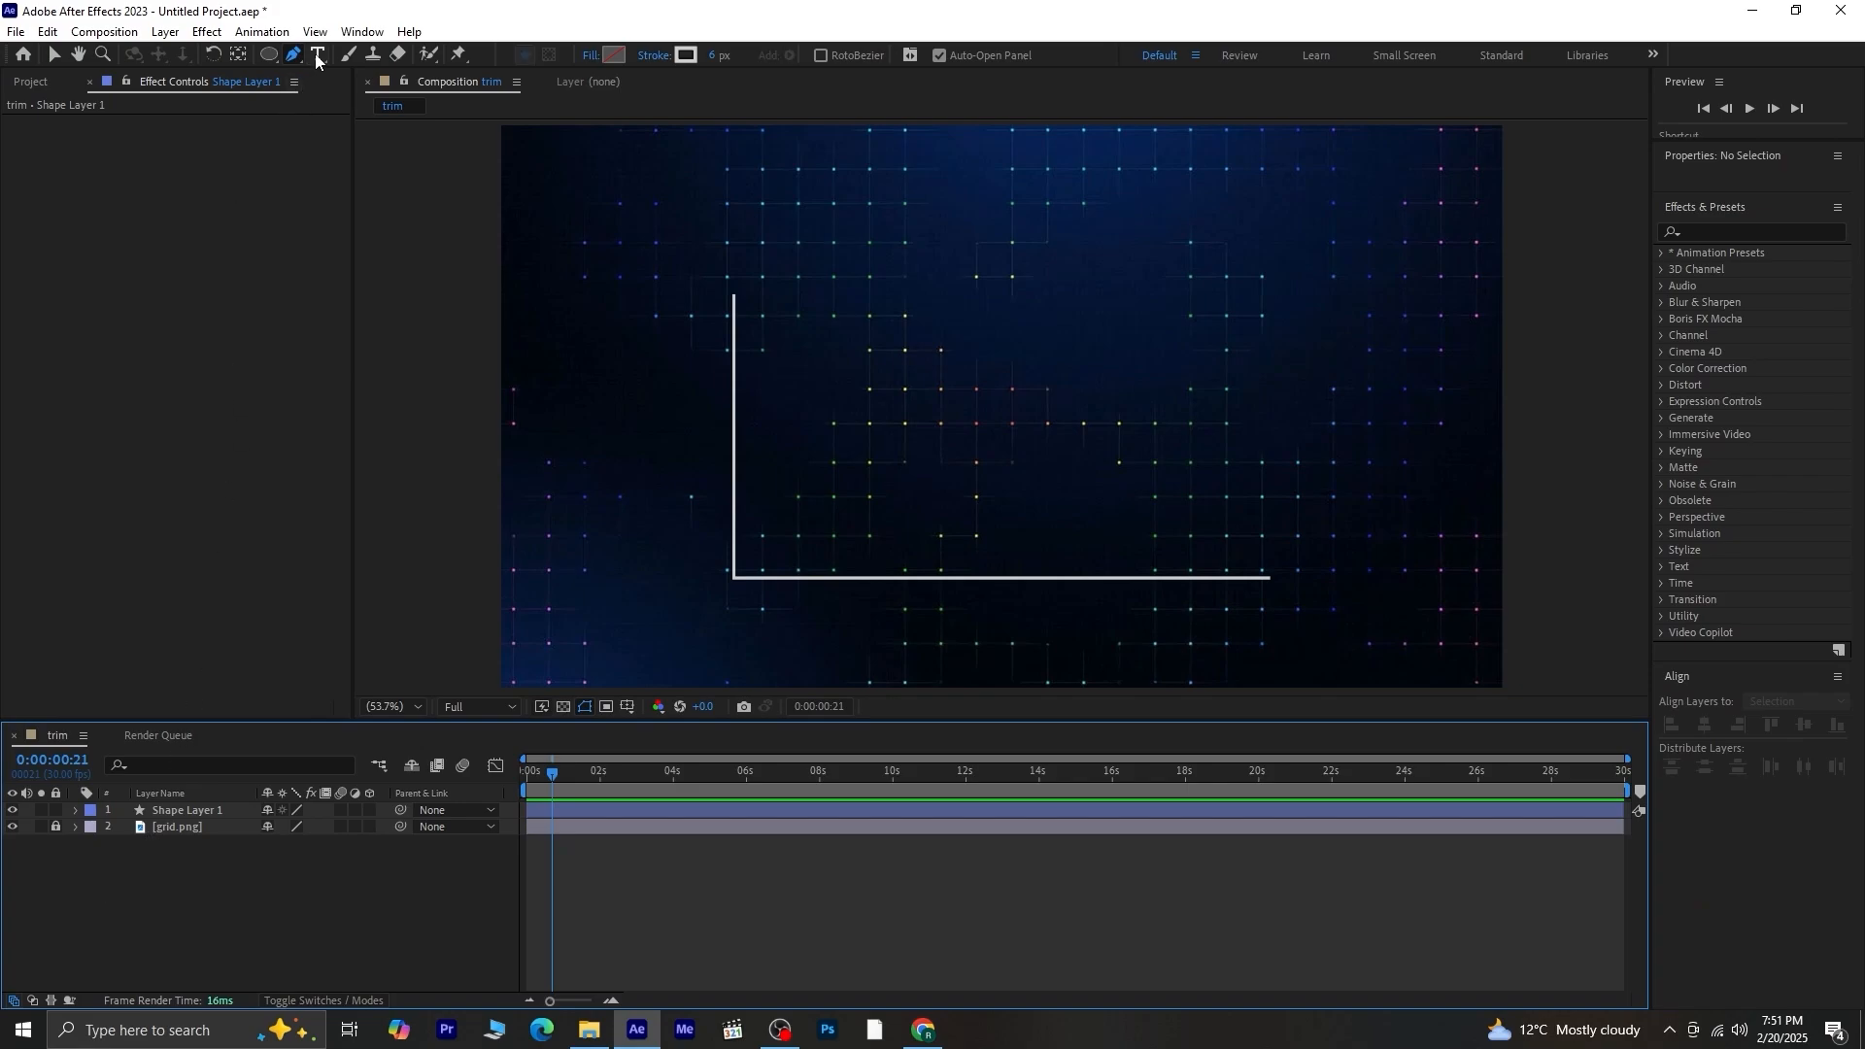
{"action": "left_click", "coordinate": [831, 346]}
{"action": "left_click", "coordinate": [830, 578]}
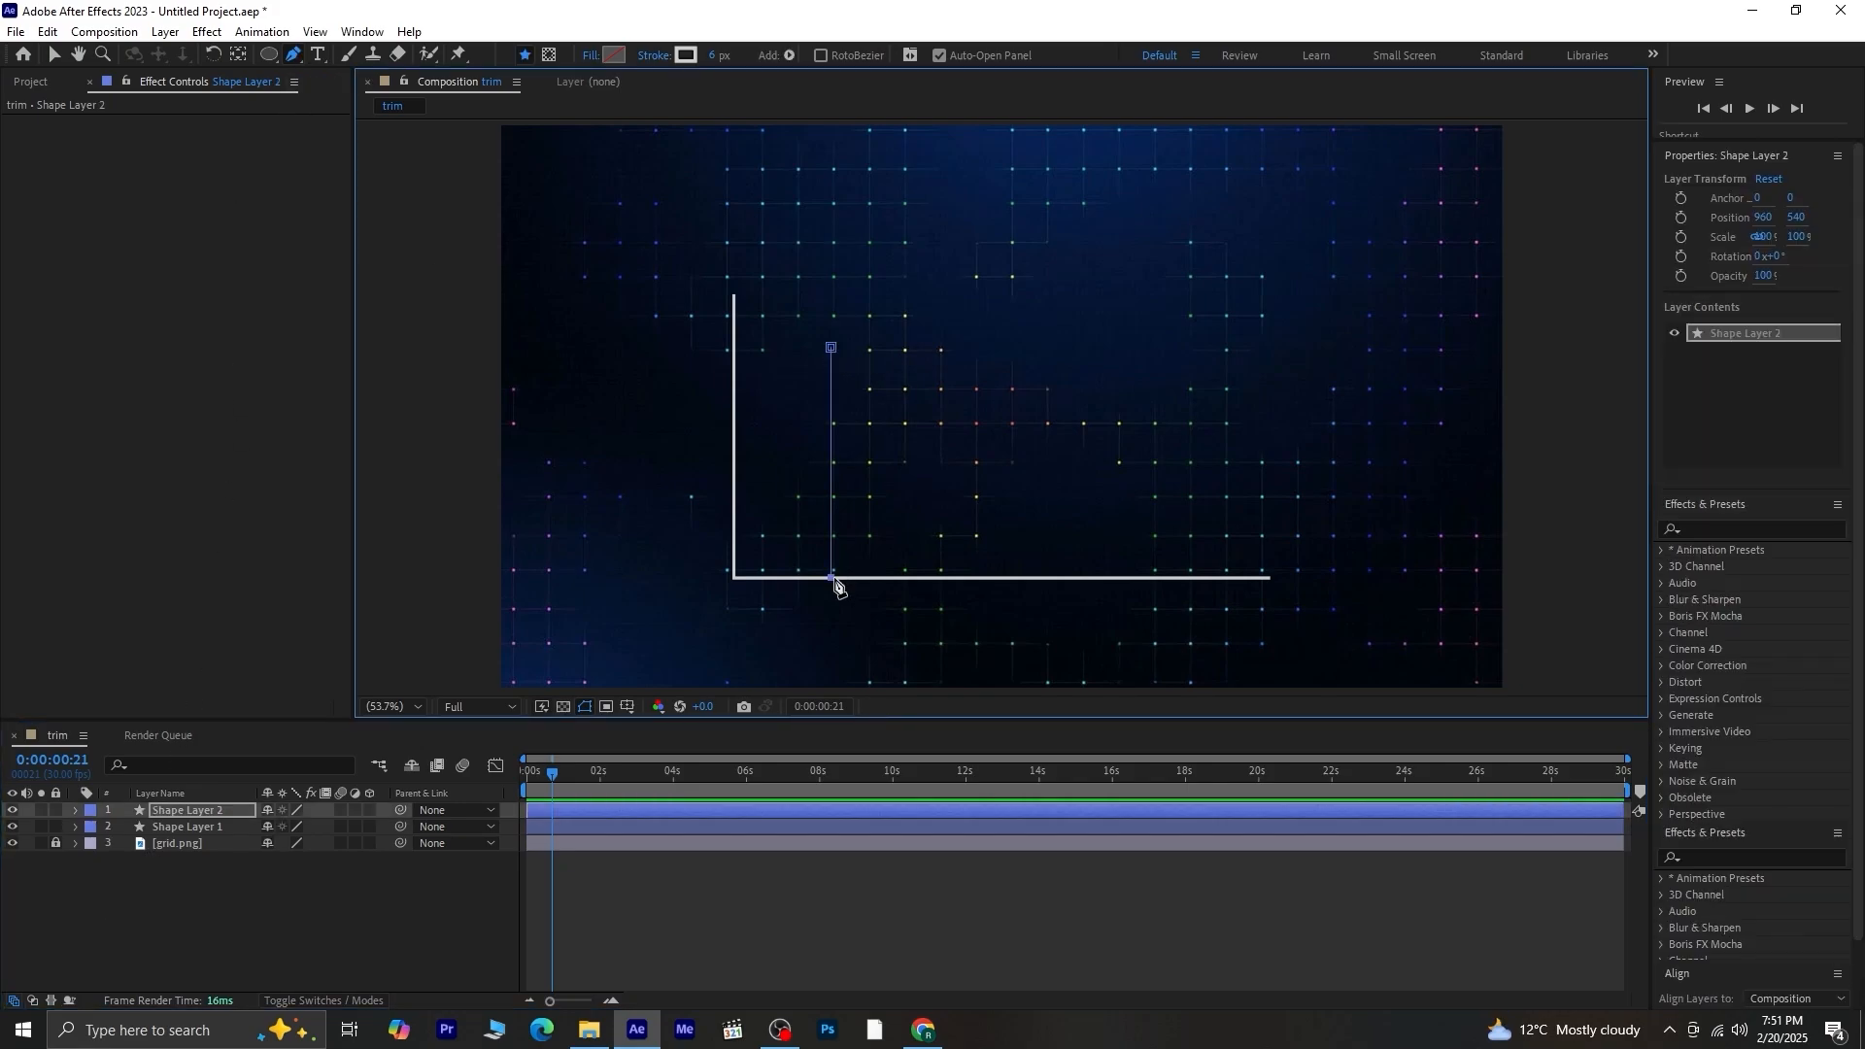
{"action": "left_click_drag", "start_coordinate": [711, 55], "coordinate": [745, 55]}
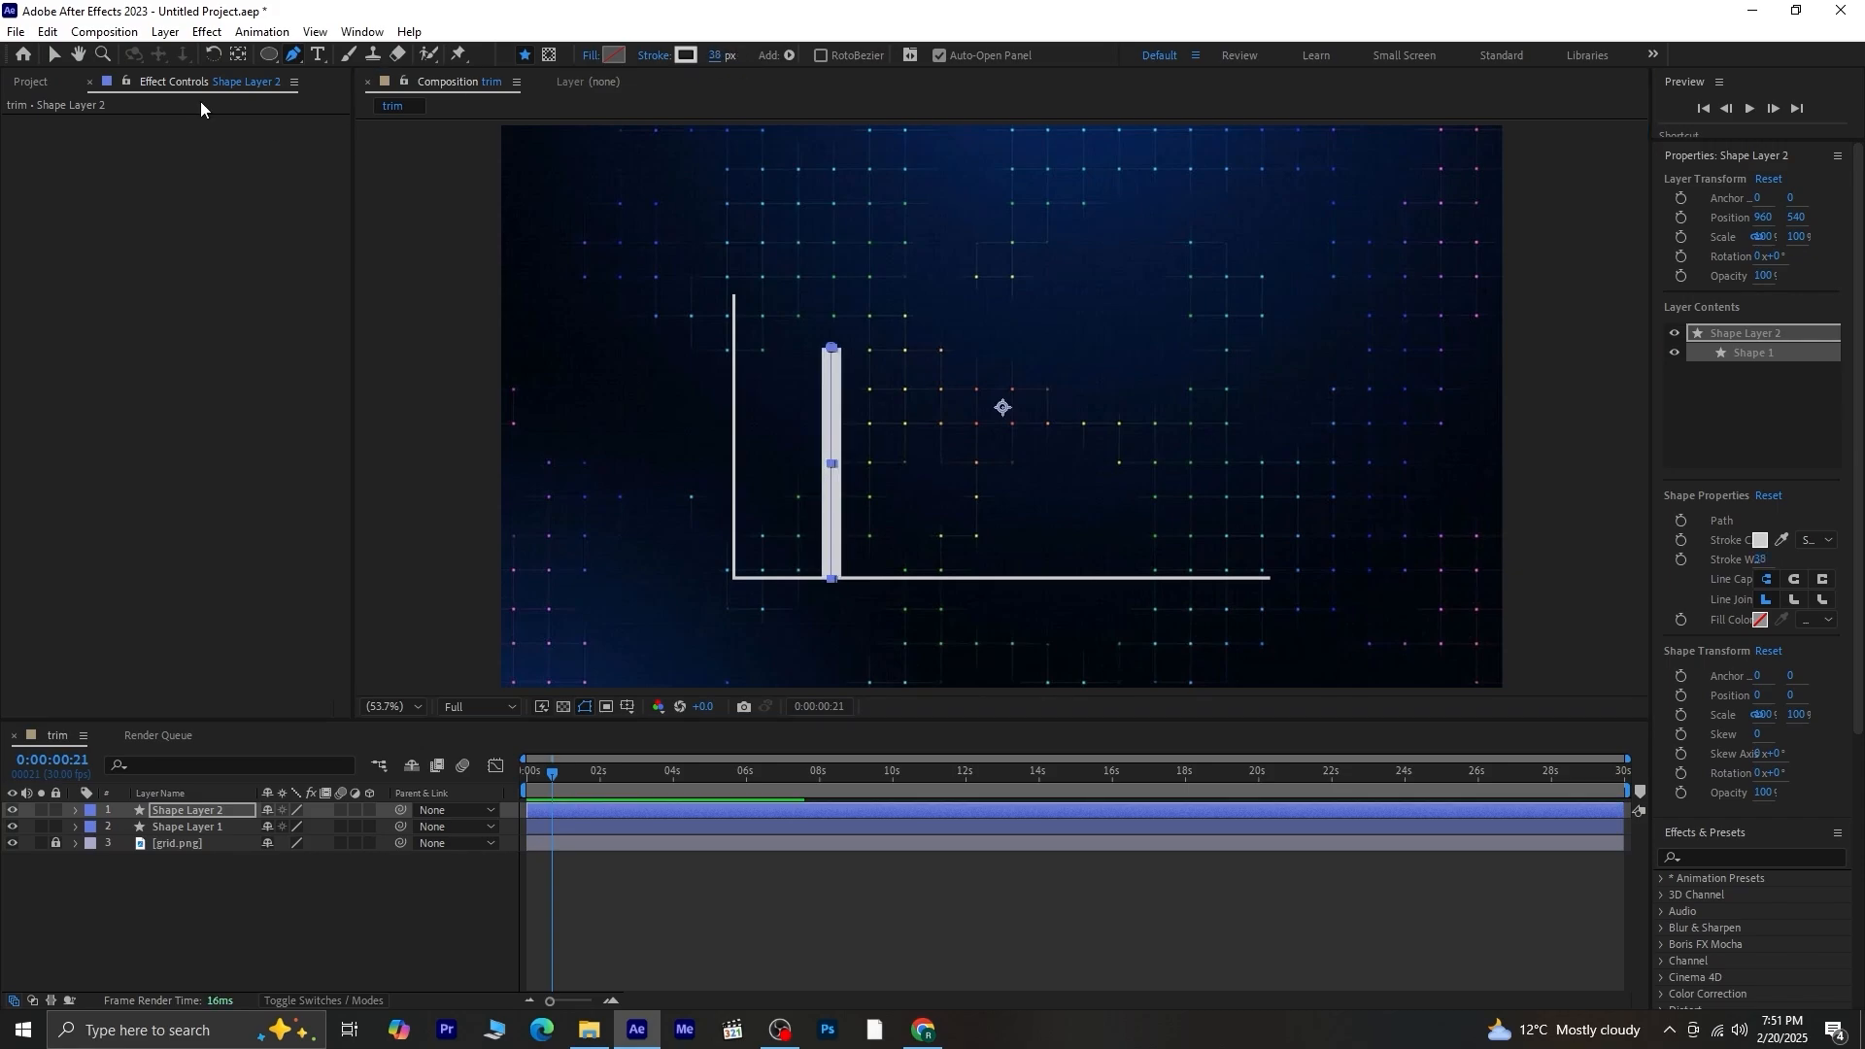
{"action": "left_click", "coordinate": [54, 54]}
{"action": "left_click", "coordinate": [240, 915]}
Add Trim Paths to the bar's shape layer and expand its properties.
{"action": "left_click", "coordinate": [200, 812]}
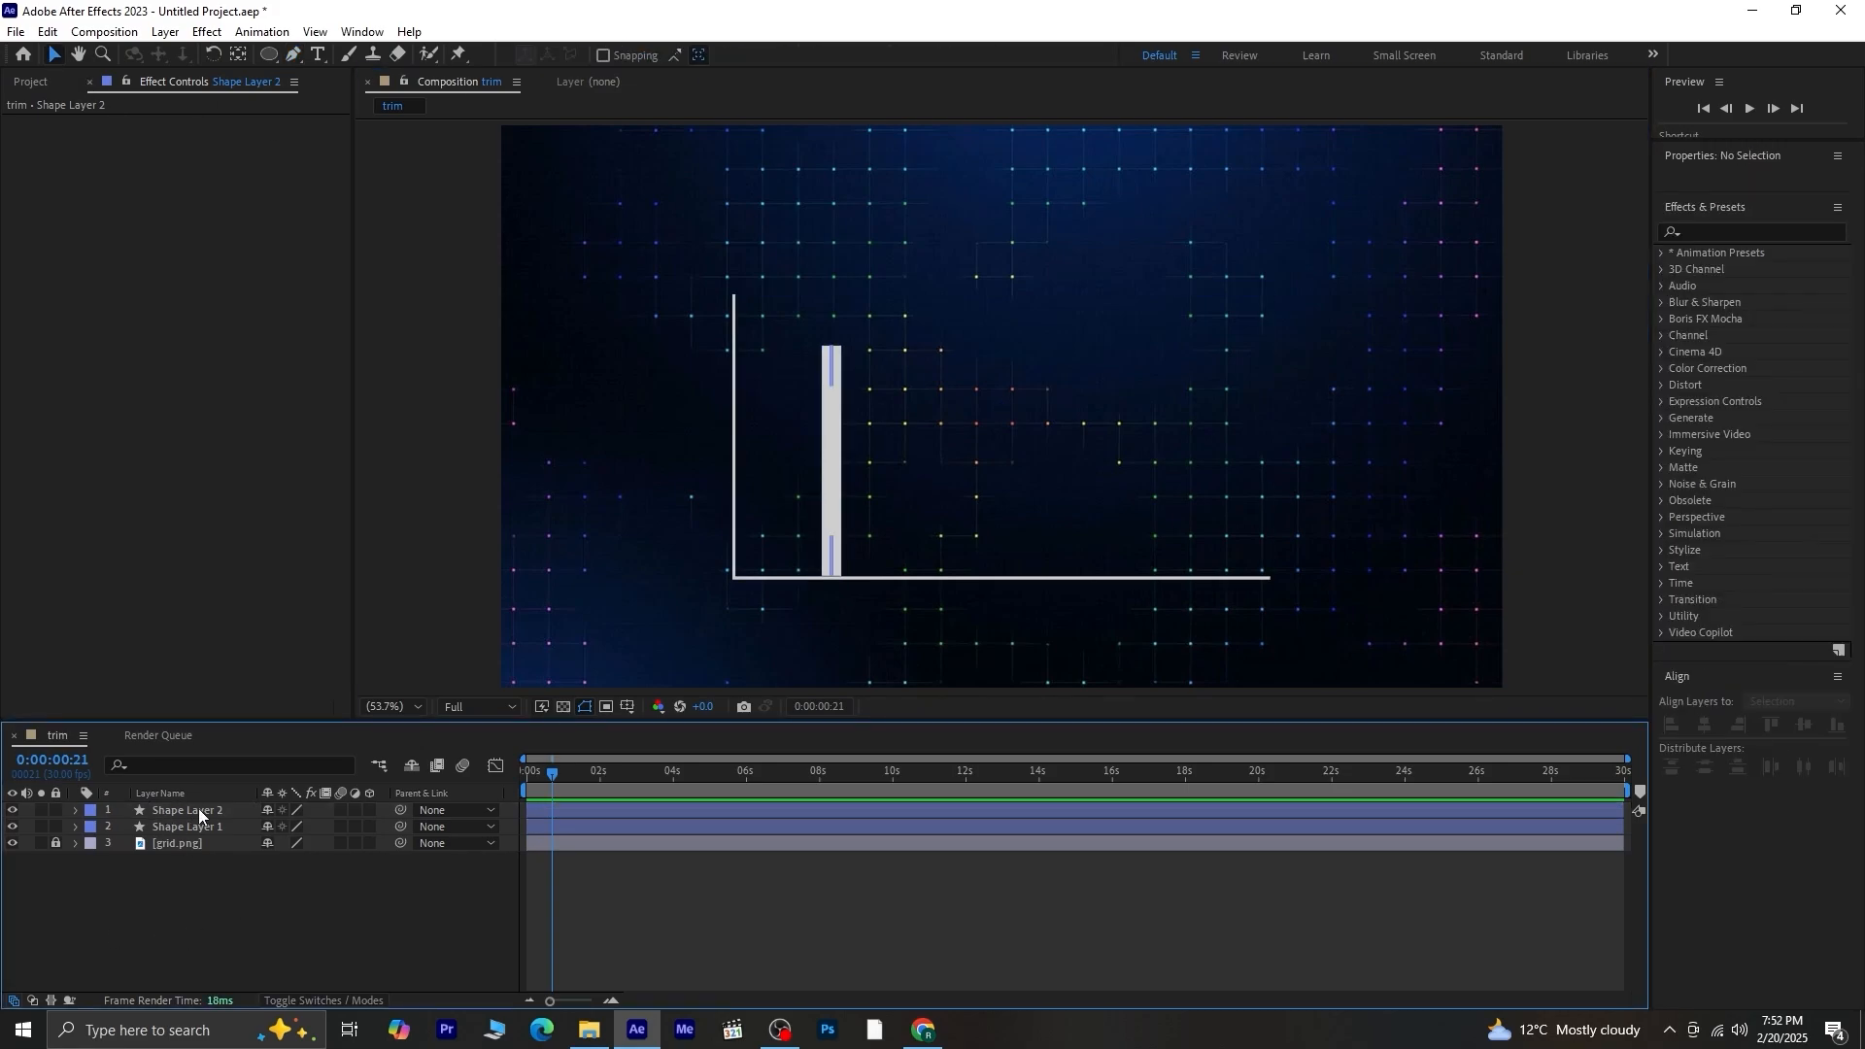
{"action": "left_click", "coordinate": [217, 817]}
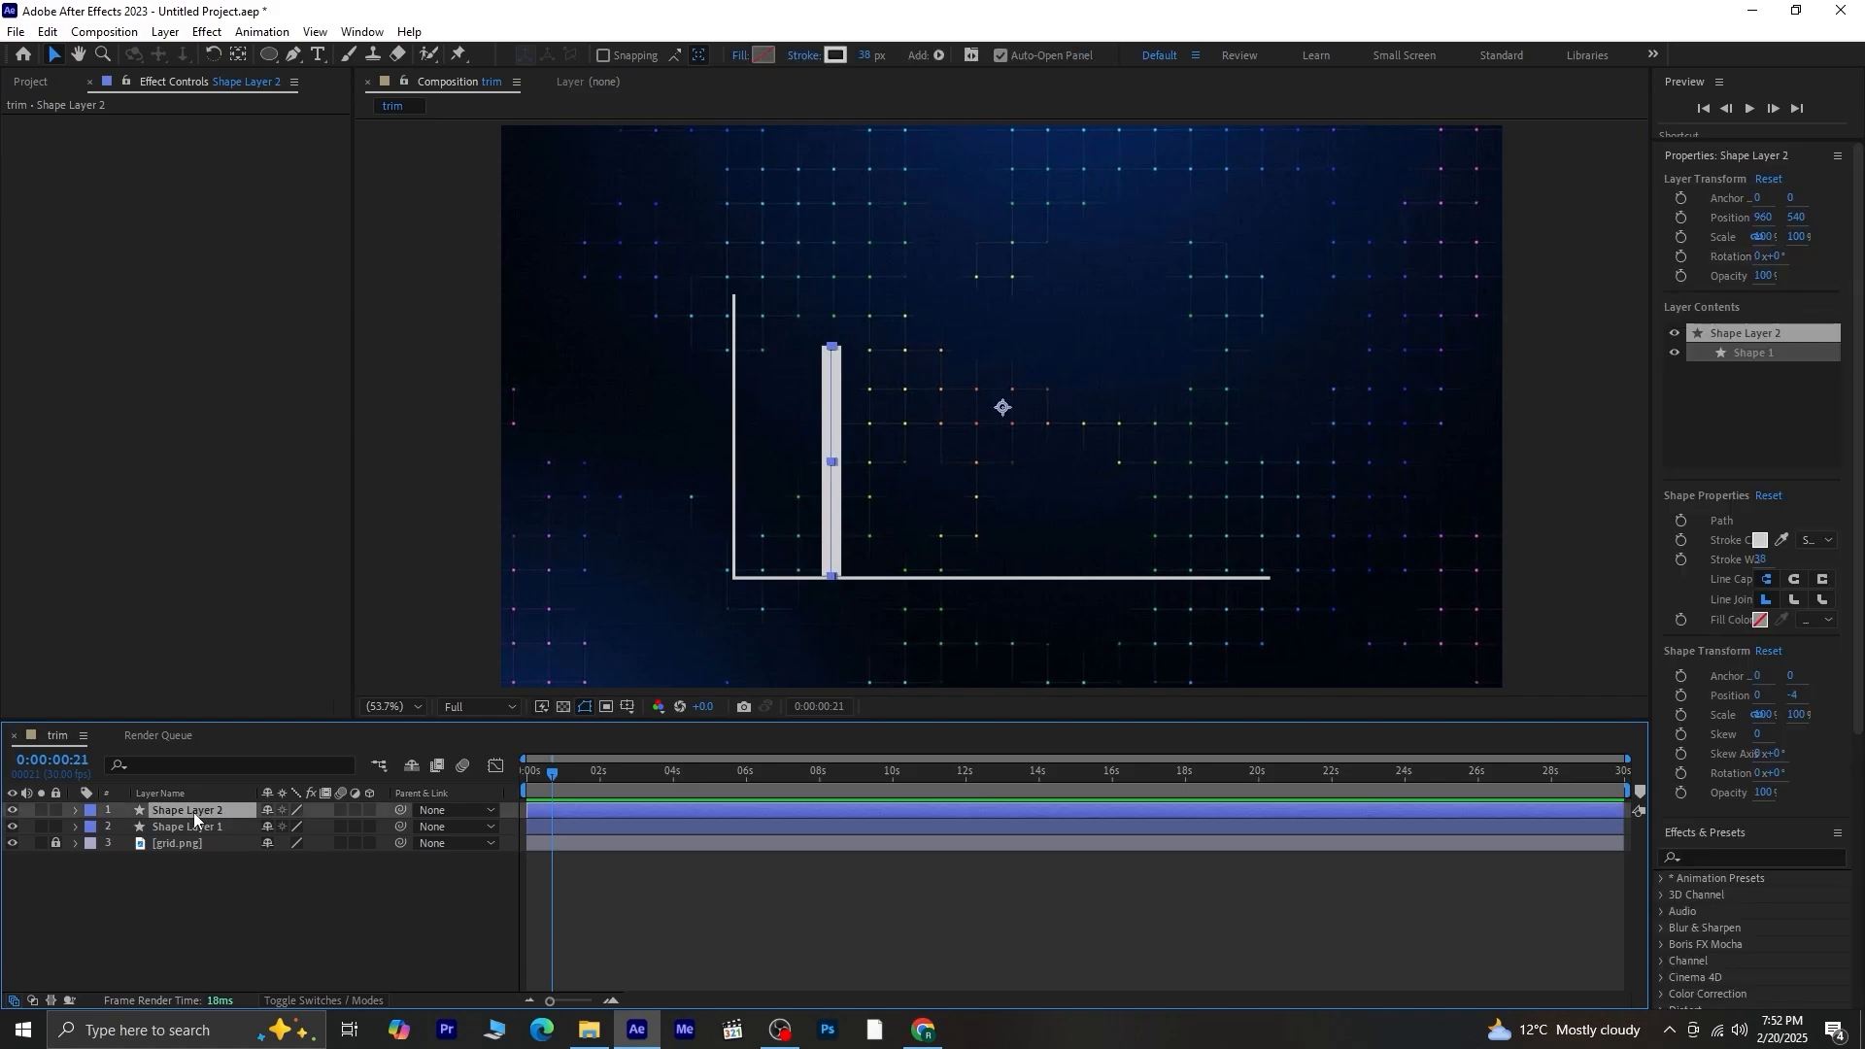
{"action": "left_click", "coordinate": [76, 812]}
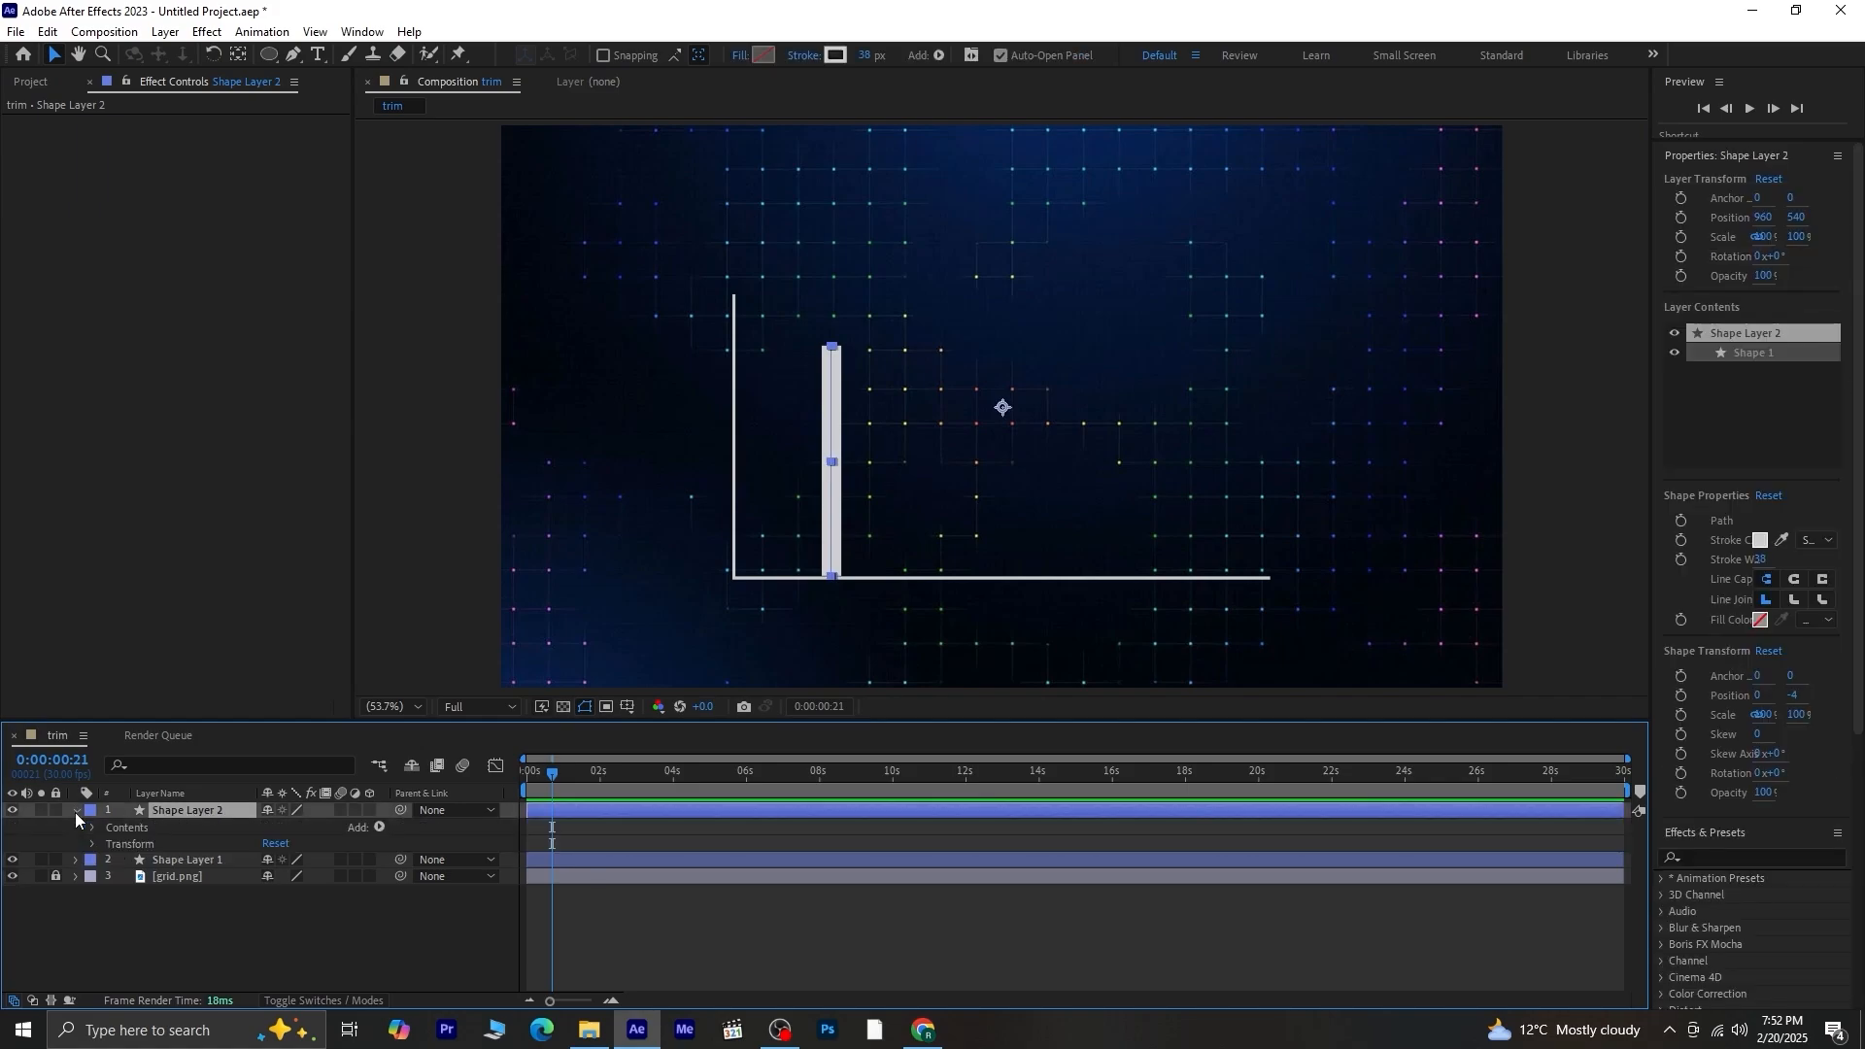
{"action": "left_click", "coordinate": [379, 827]}
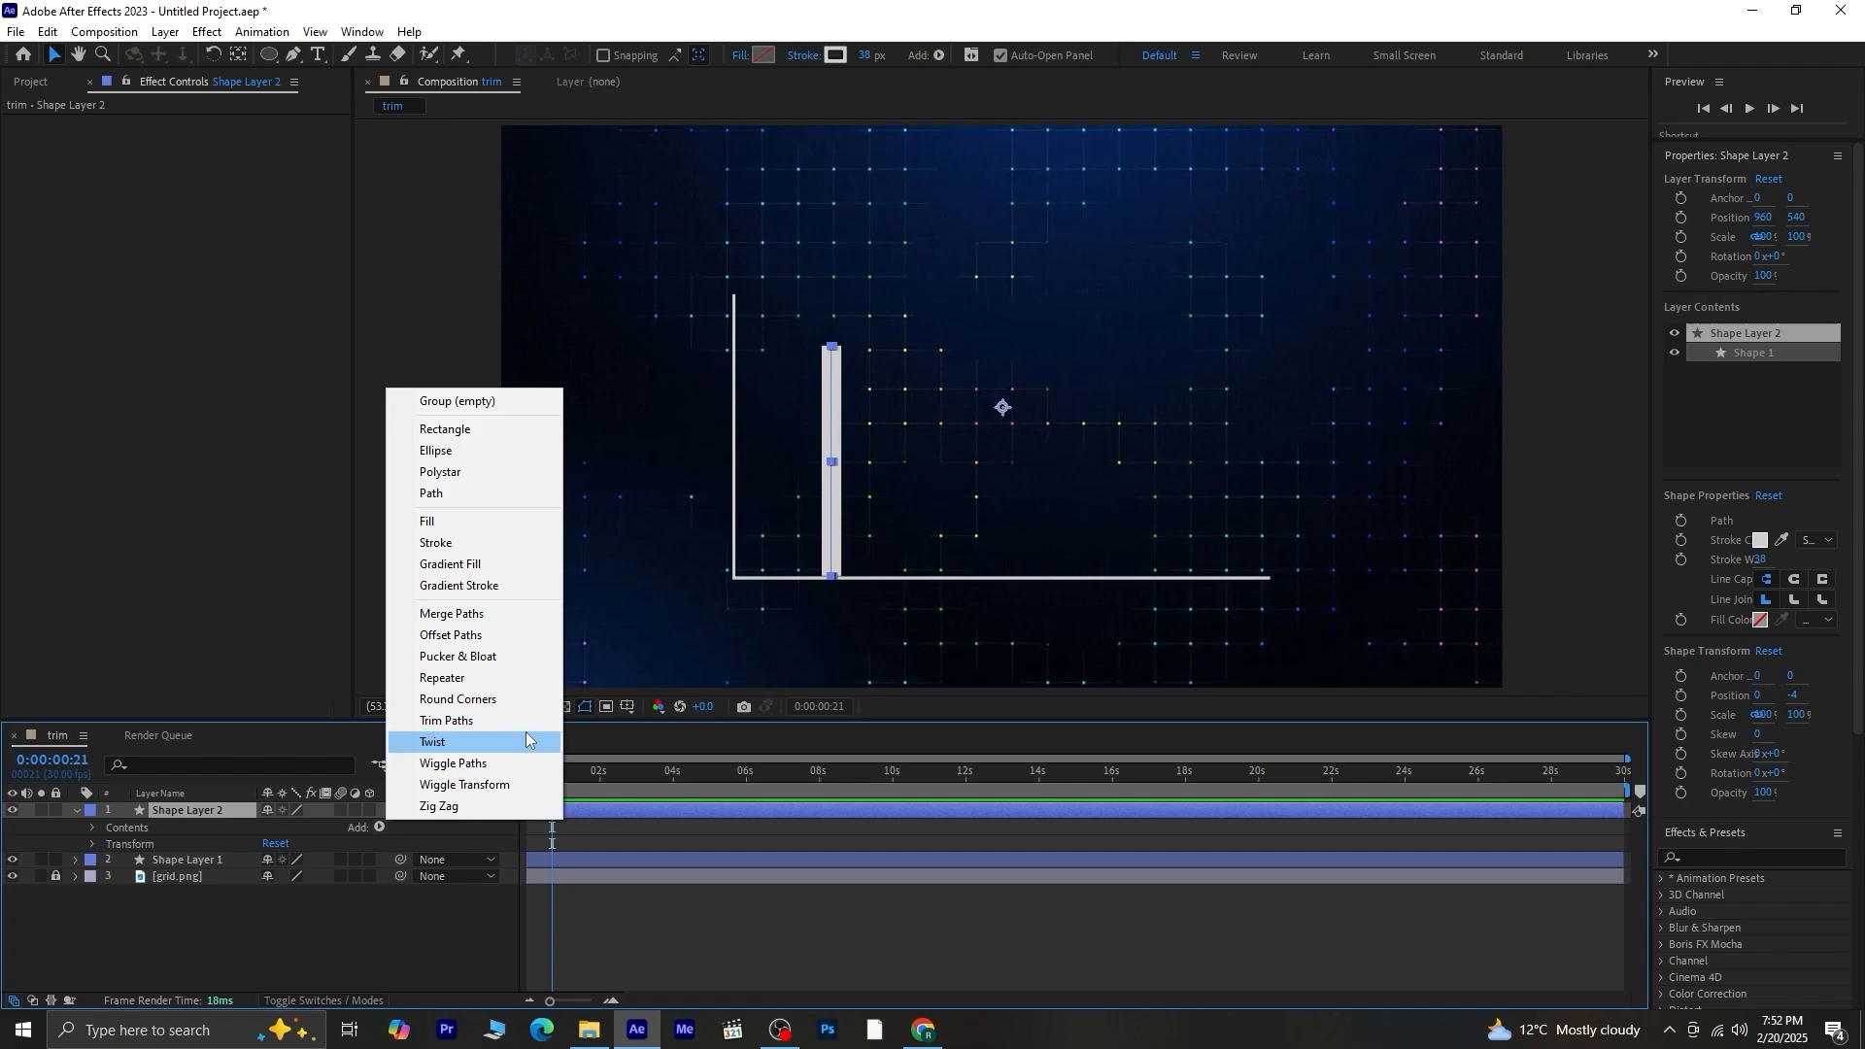
{"action": "left_click", "coordinate": [427, 743]}
{"action": "left_click", "coordinate": [109, 861]}
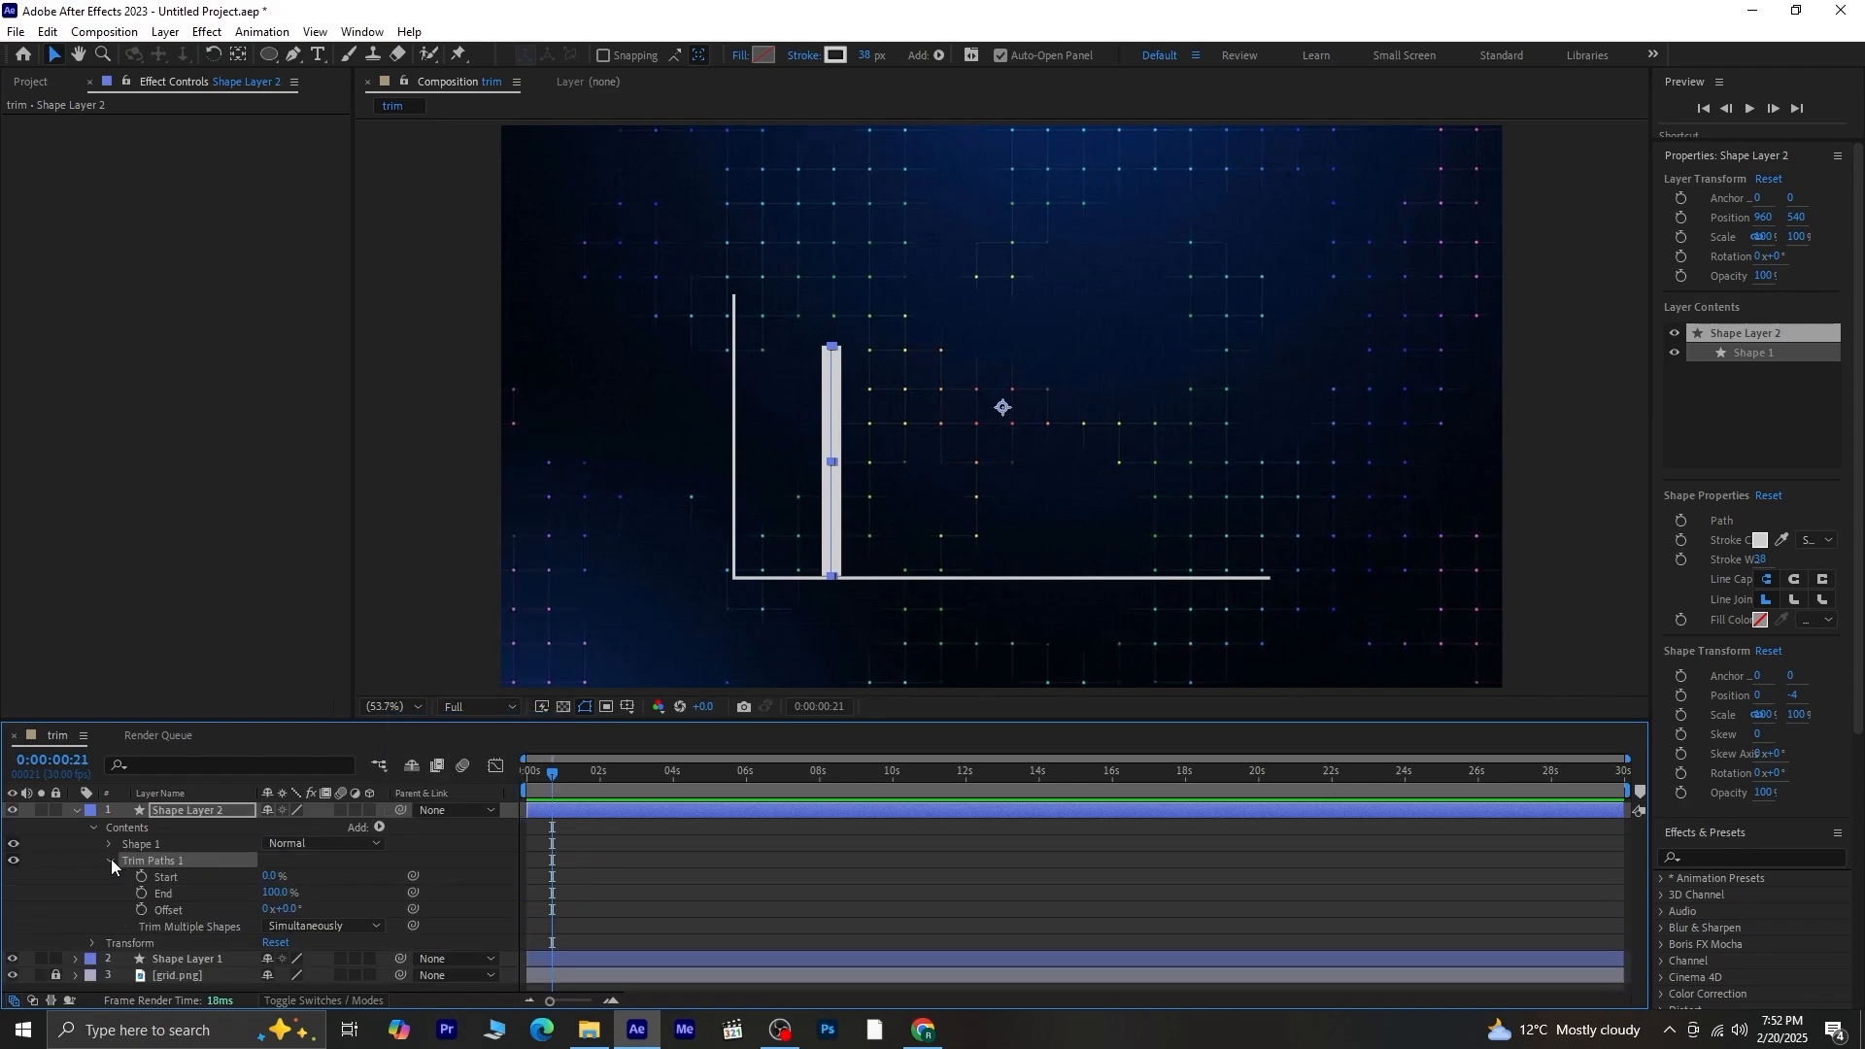
Keyframe the bar's Trim Paths Start from 100% at the first frame to 0% at about 2 seconds.
{"action": "left_click_drag", "start_coordinate": [567, 768], "coordinate": [451, 795]}
{"action": "left_click", "coordinate": [142, 875]}
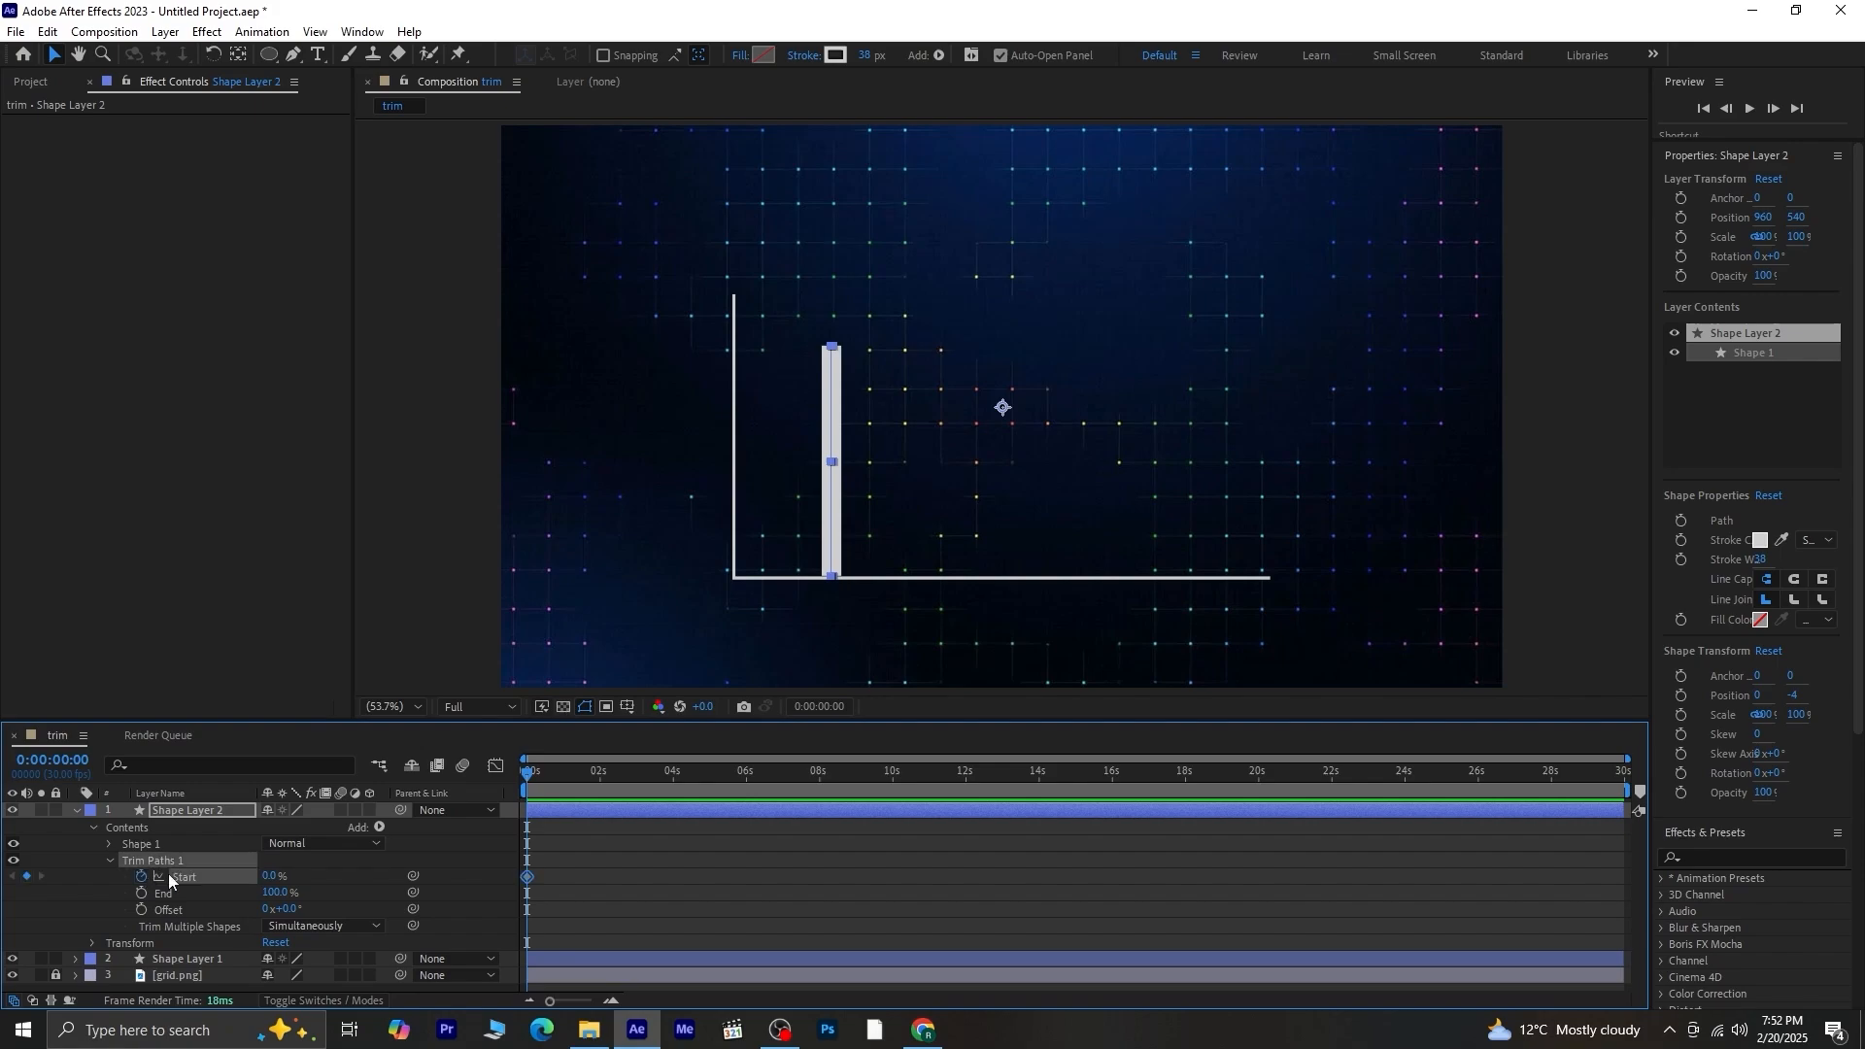
{"action": "left_click_drag", "start_coordinate": [526, 812], "coordinate": [597, 853]}
{"action": "left_click", "coordinate": [26, 876]}
{"action": "left_click", "coordinate": [11, 876]}
{"action": "left_click_drag", "start_coordinate": [265, 876], "coordinate": [402, 891]}
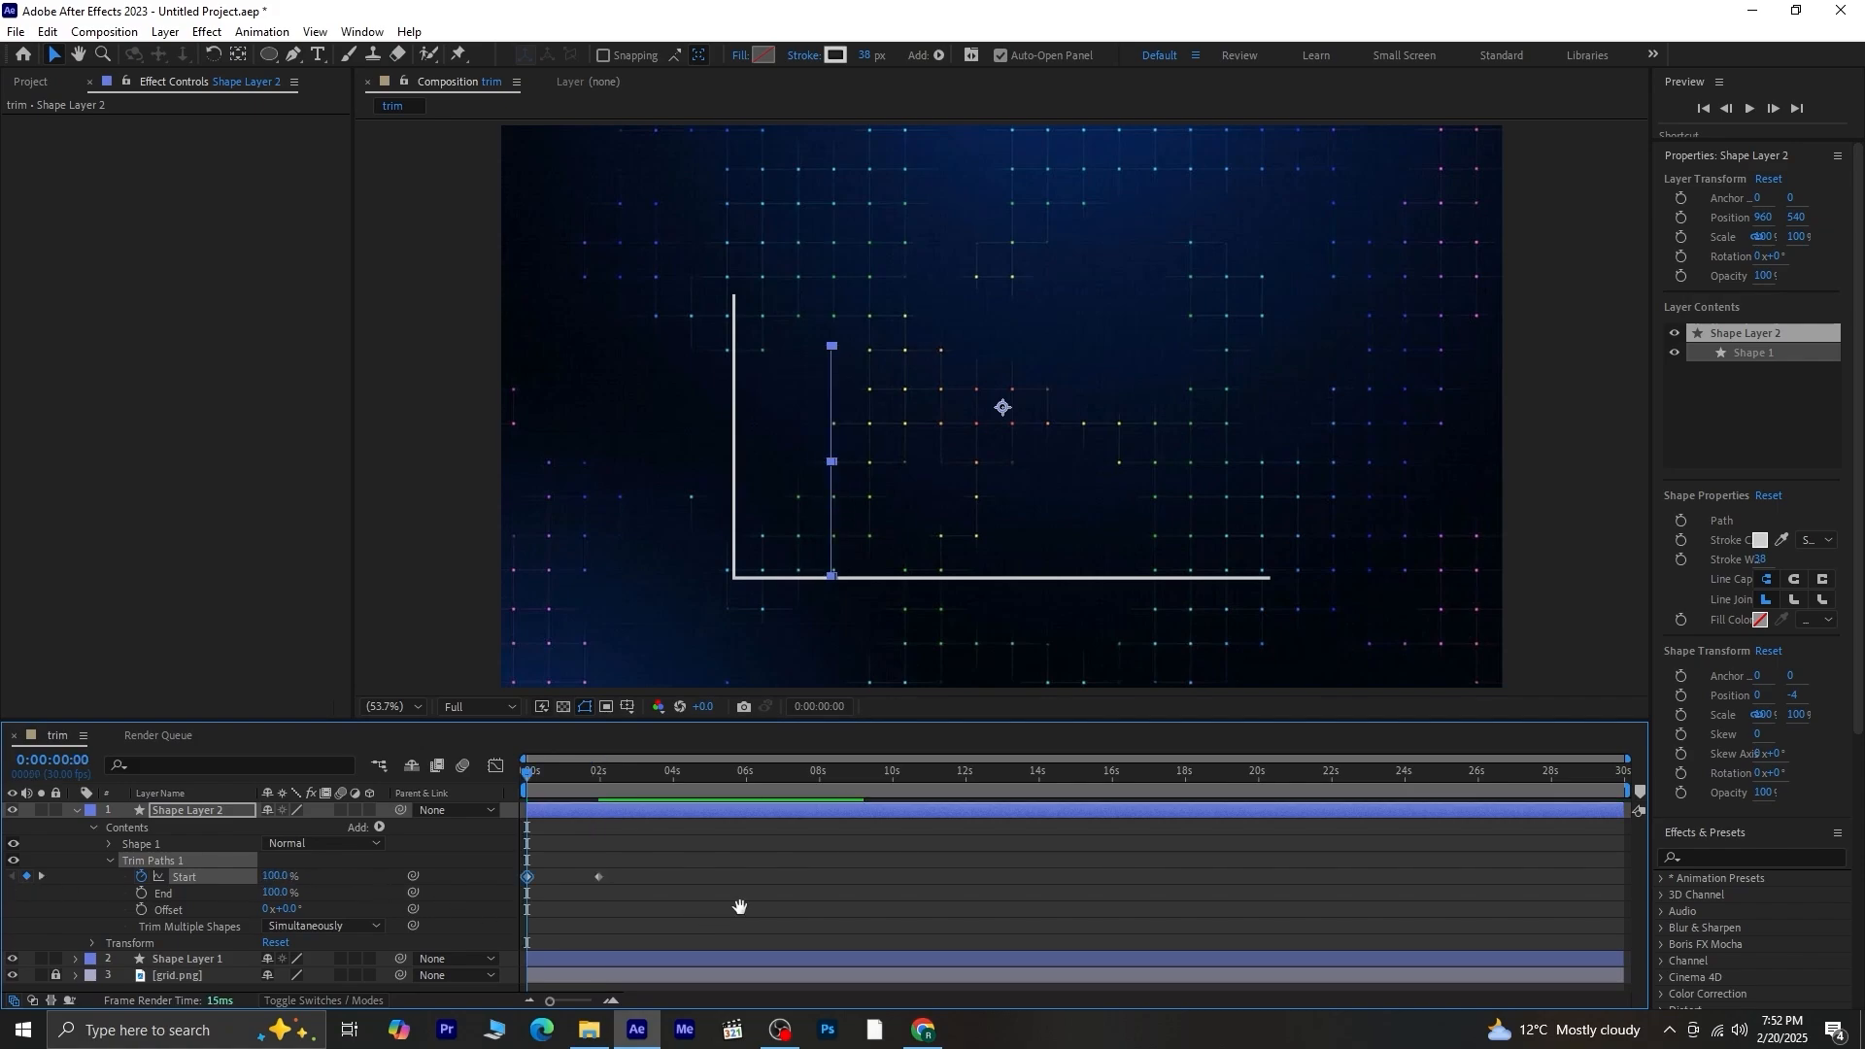
Preview the bar's growth and apply Easy Ease to both Start keyframes.
{"action": "key", "text": "space"}
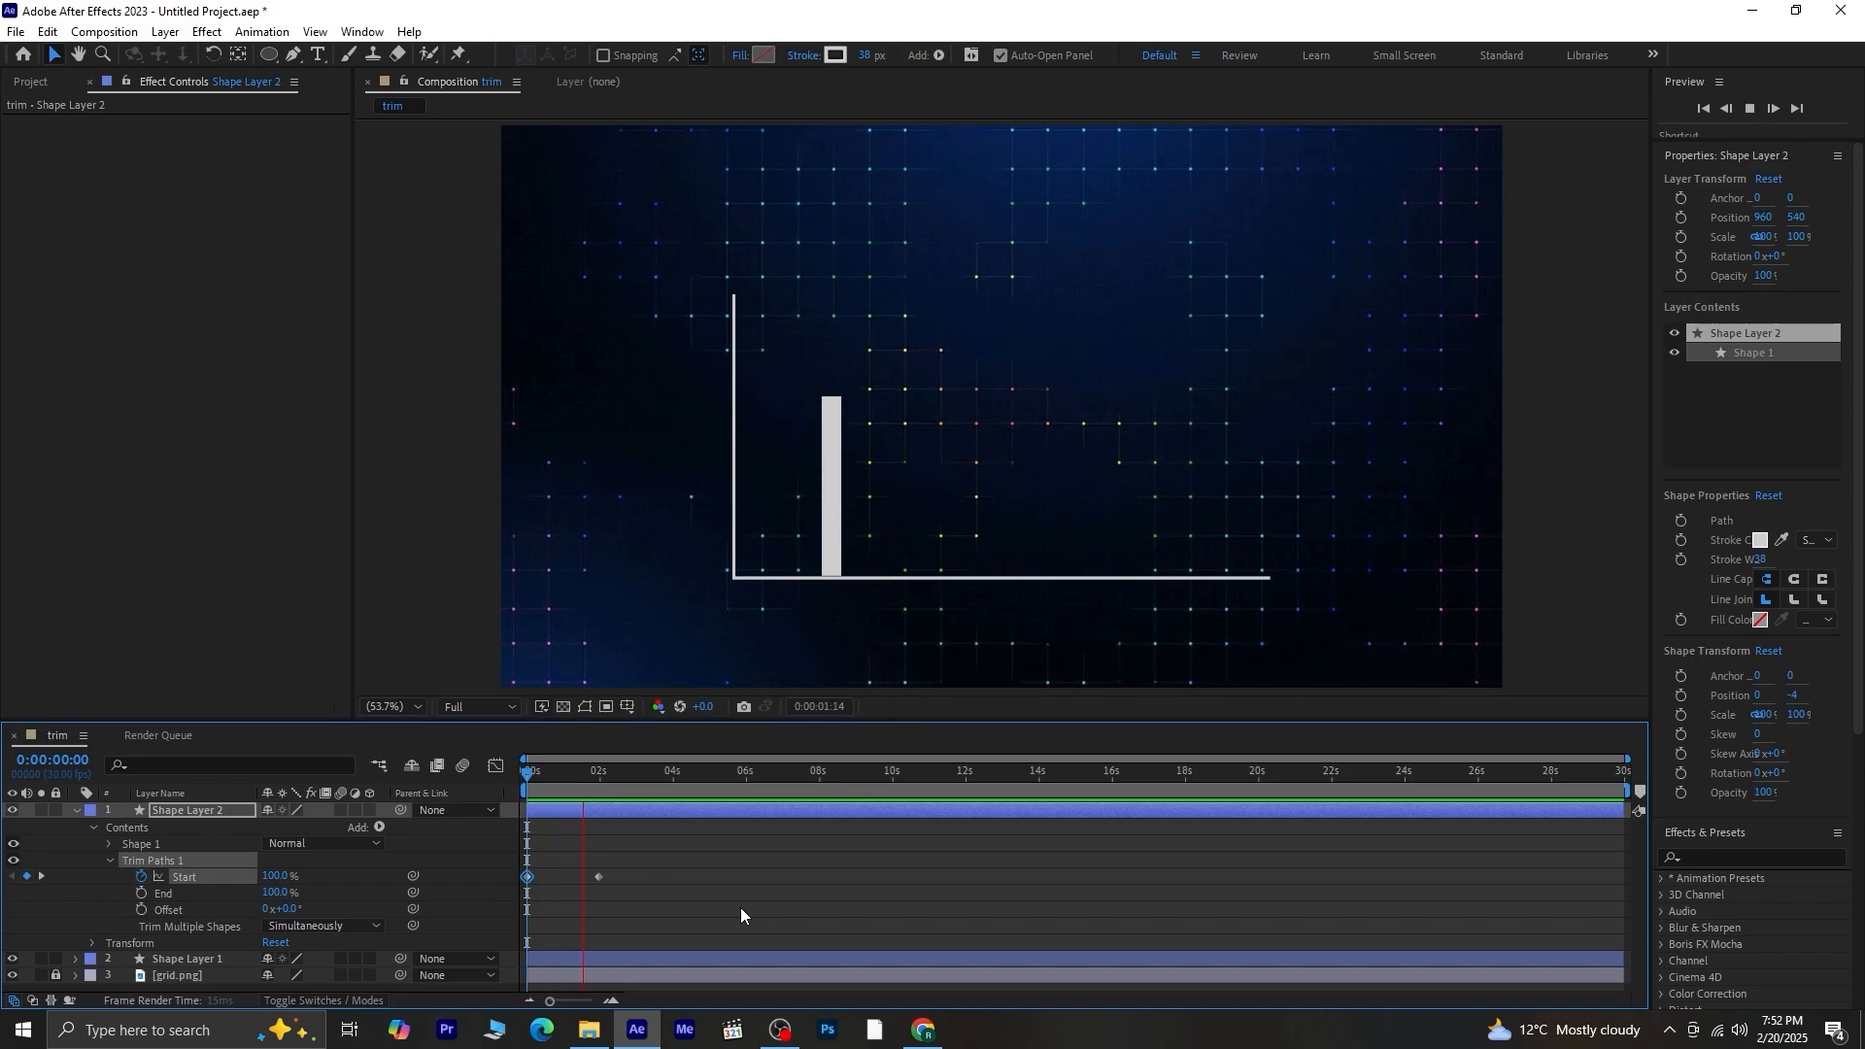
{"action": "key", "text": "space"}
{"action": "left_click_drag", "start_coordinate": [616, 861], "coordinate": [509, 899]}
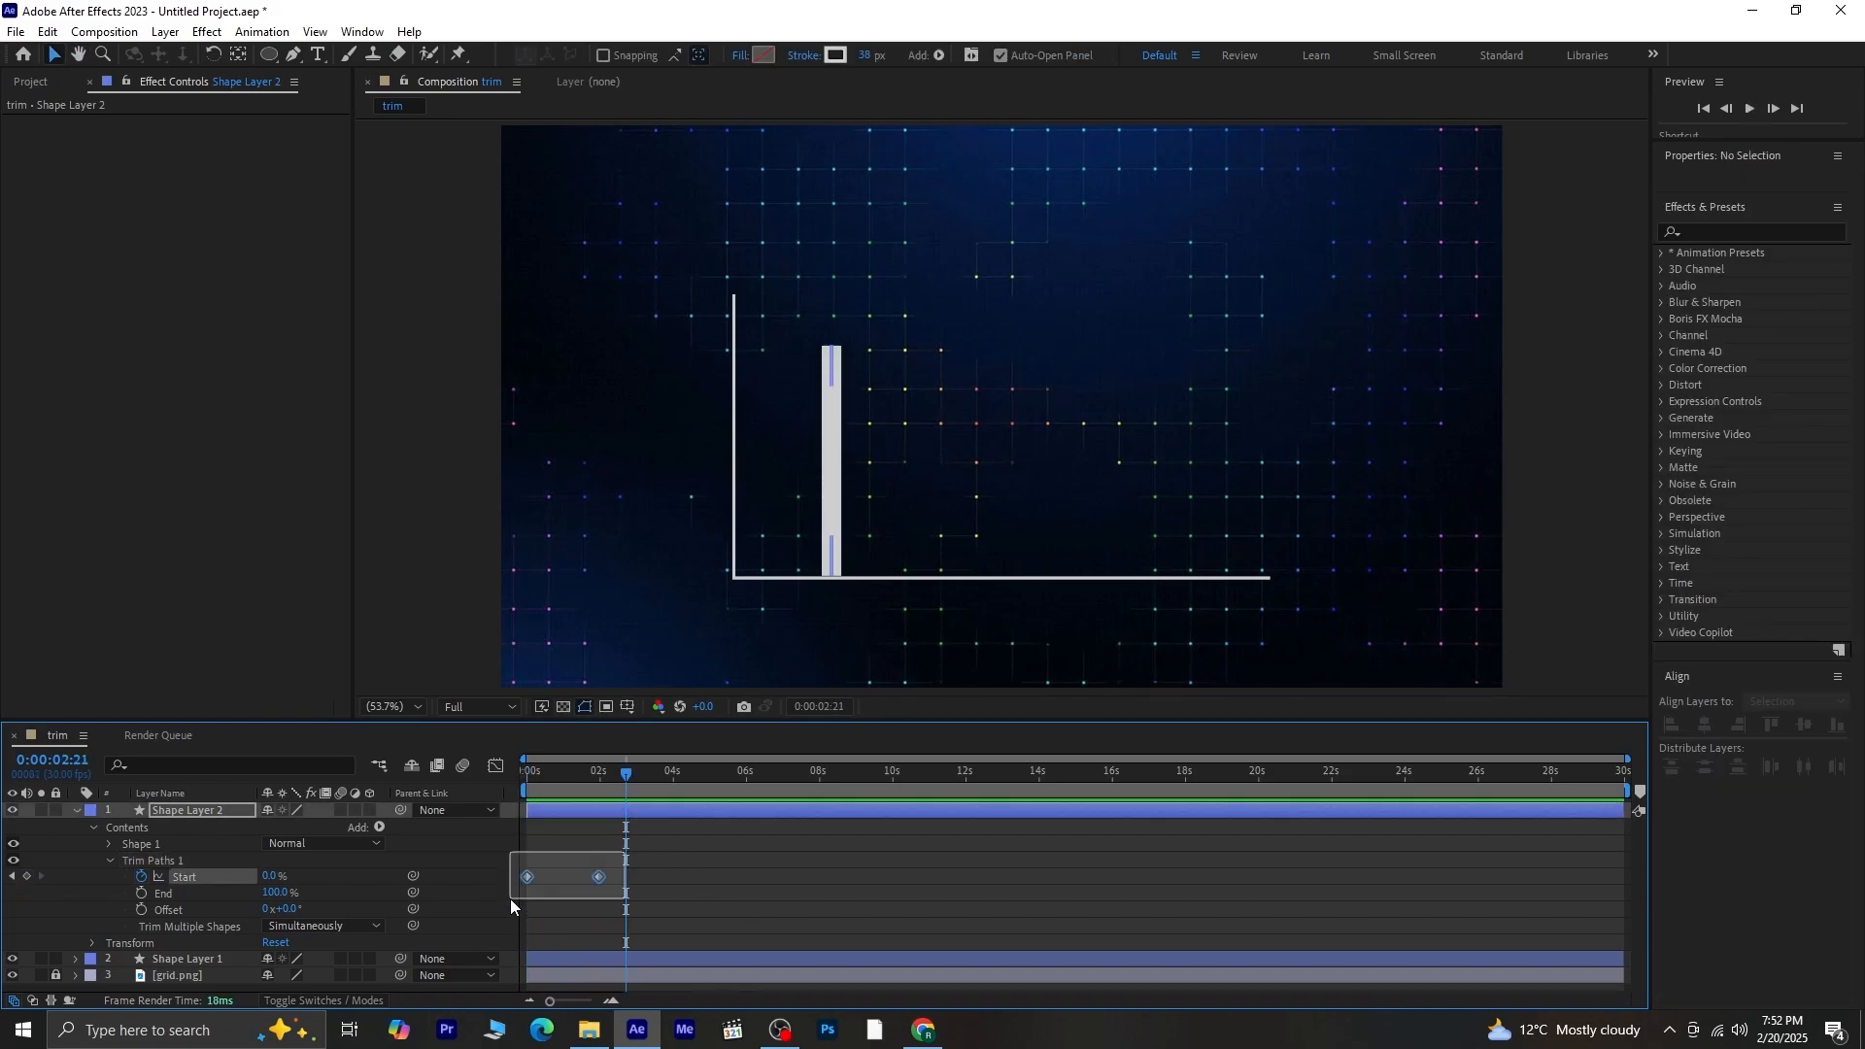
{"action": "key", "text": "F9"}
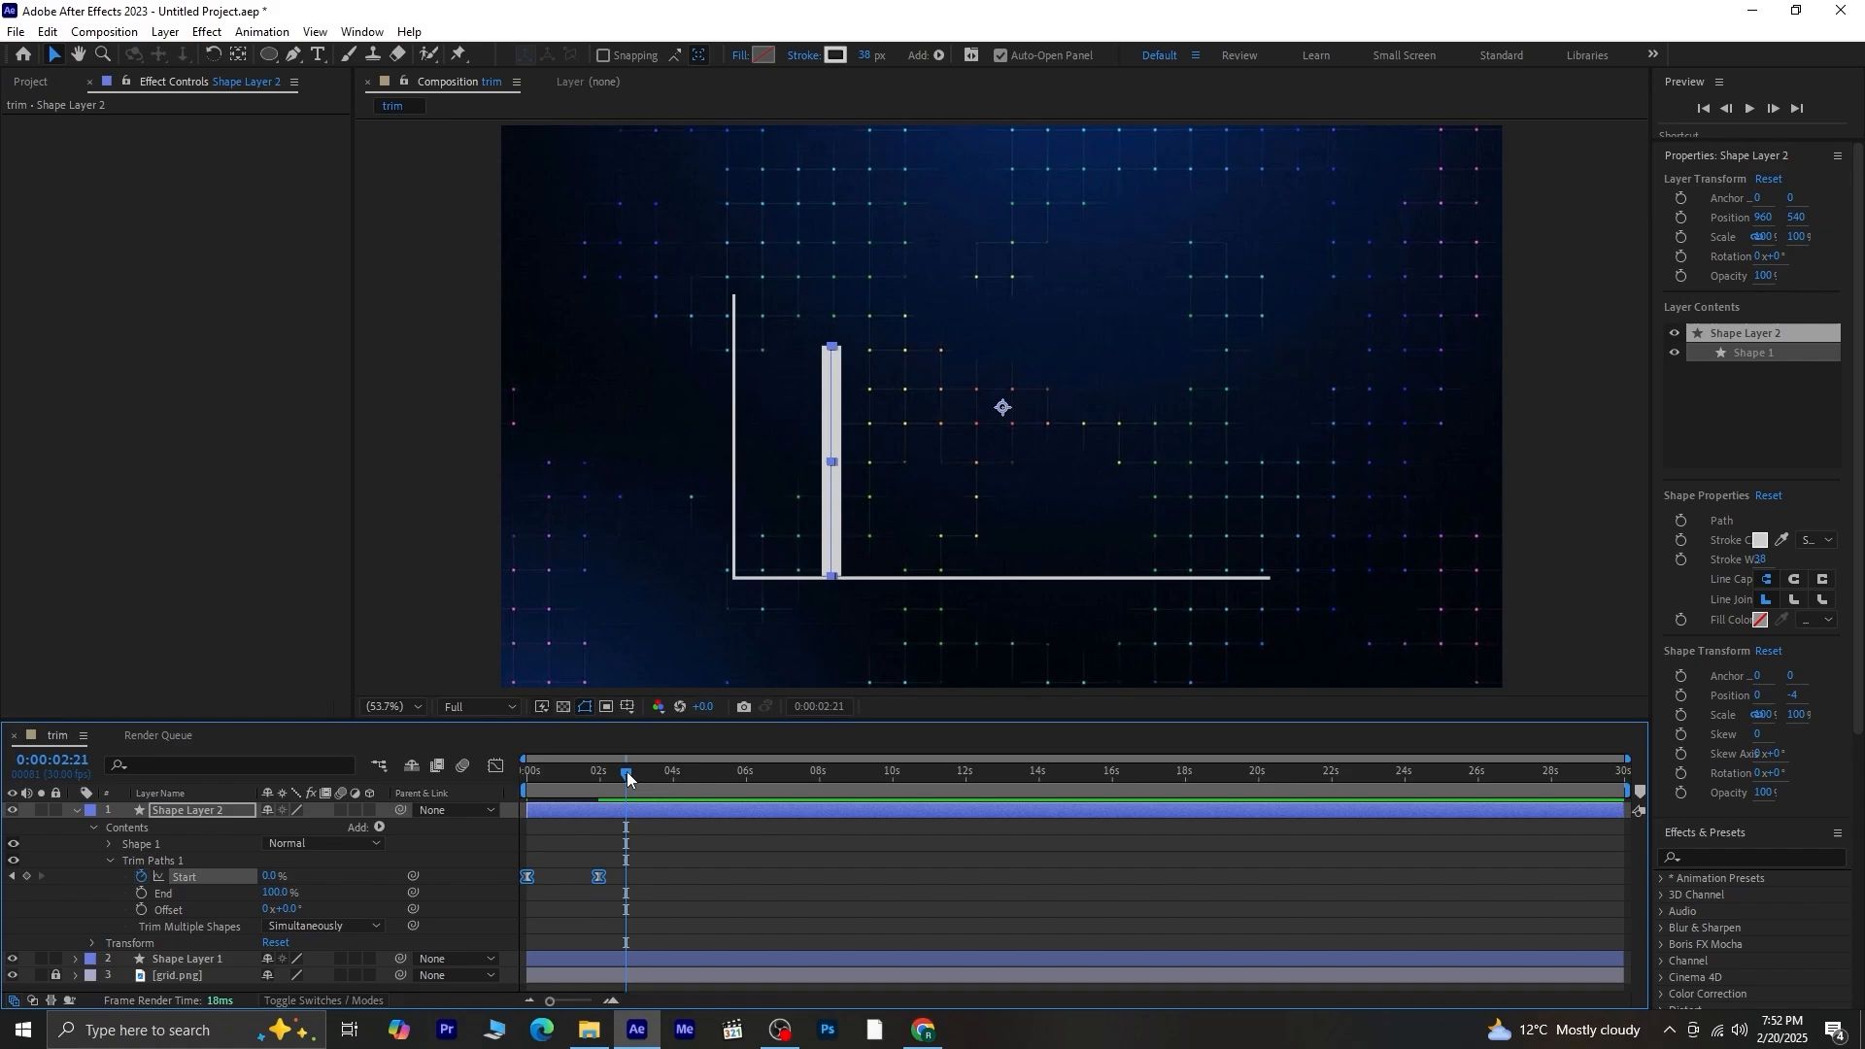
Return to the first frame, collapse the bar layer and duplicate it three times.
{"action": "left_click_drag", "start_coordinate": [627, 771], "coordinate": [102, 796]}
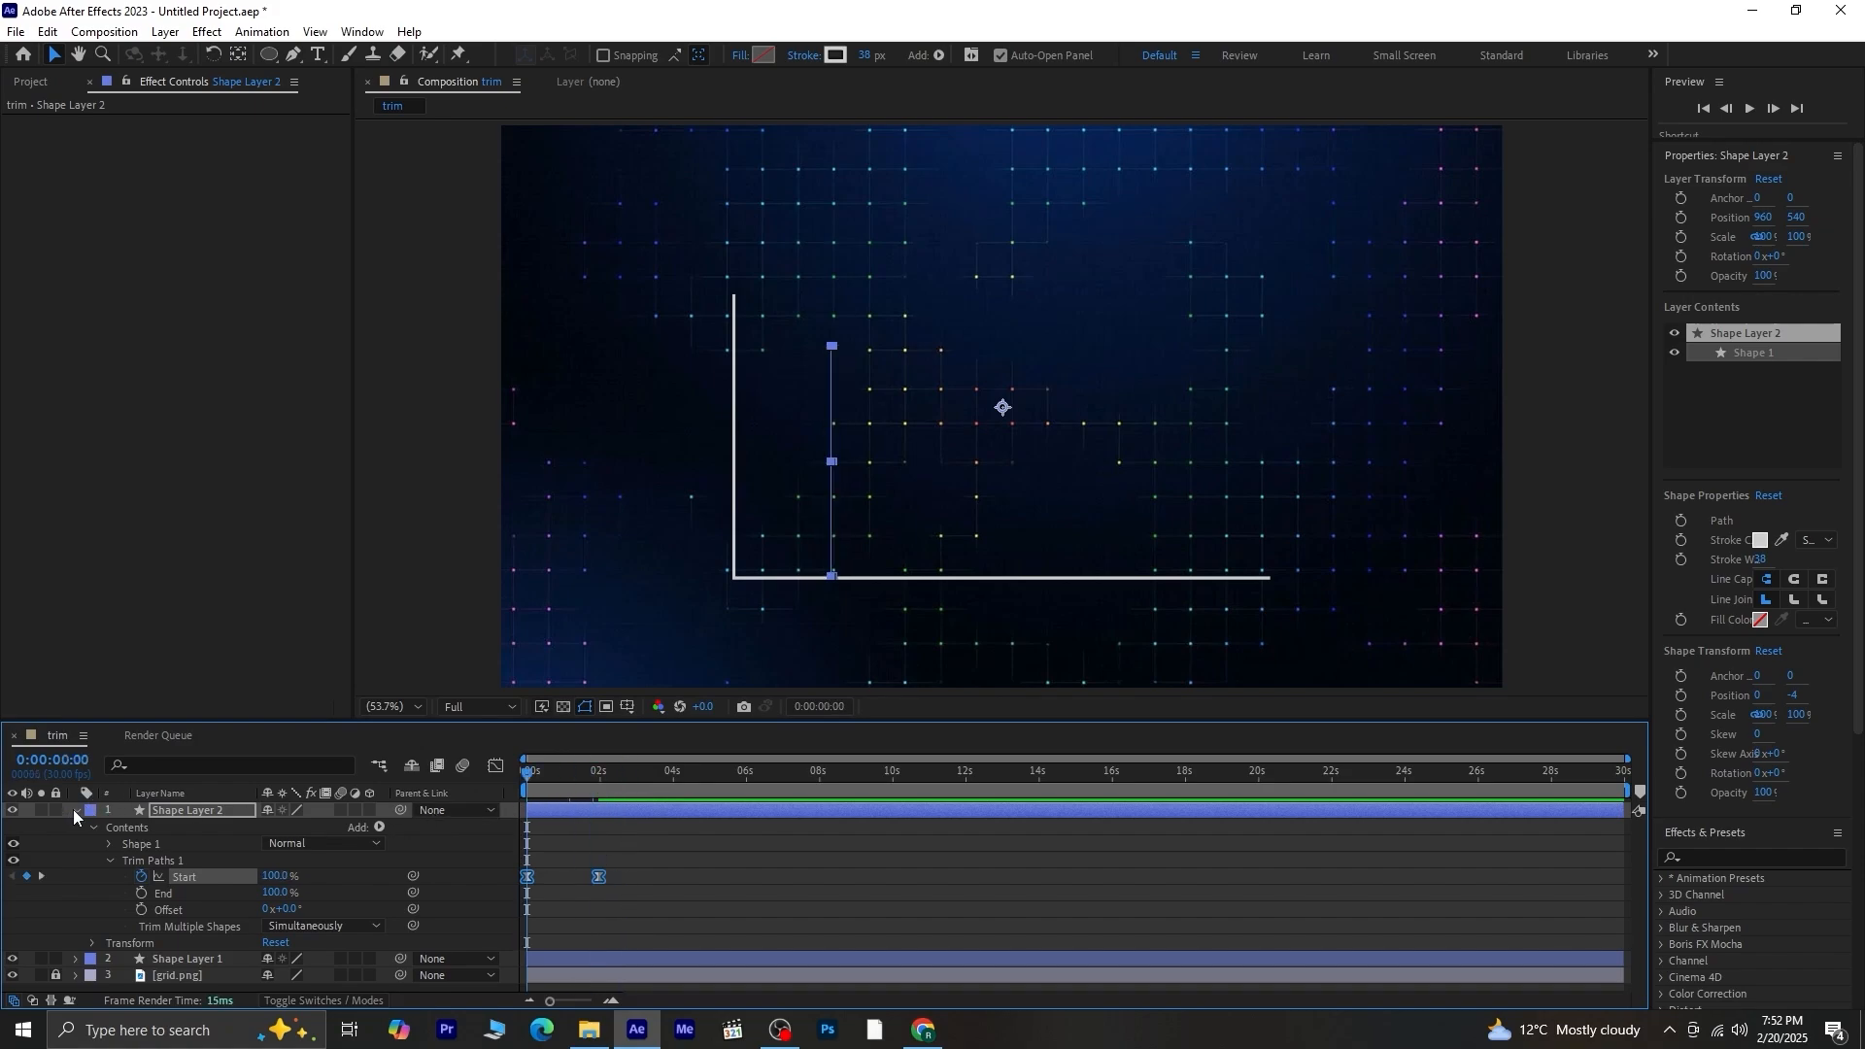
{"action": "left_click", "coordinate": [74, 810]}
{"action": "key", "text": "ctrl+d"}
{"action": "key", "text": "ctrl+d"}
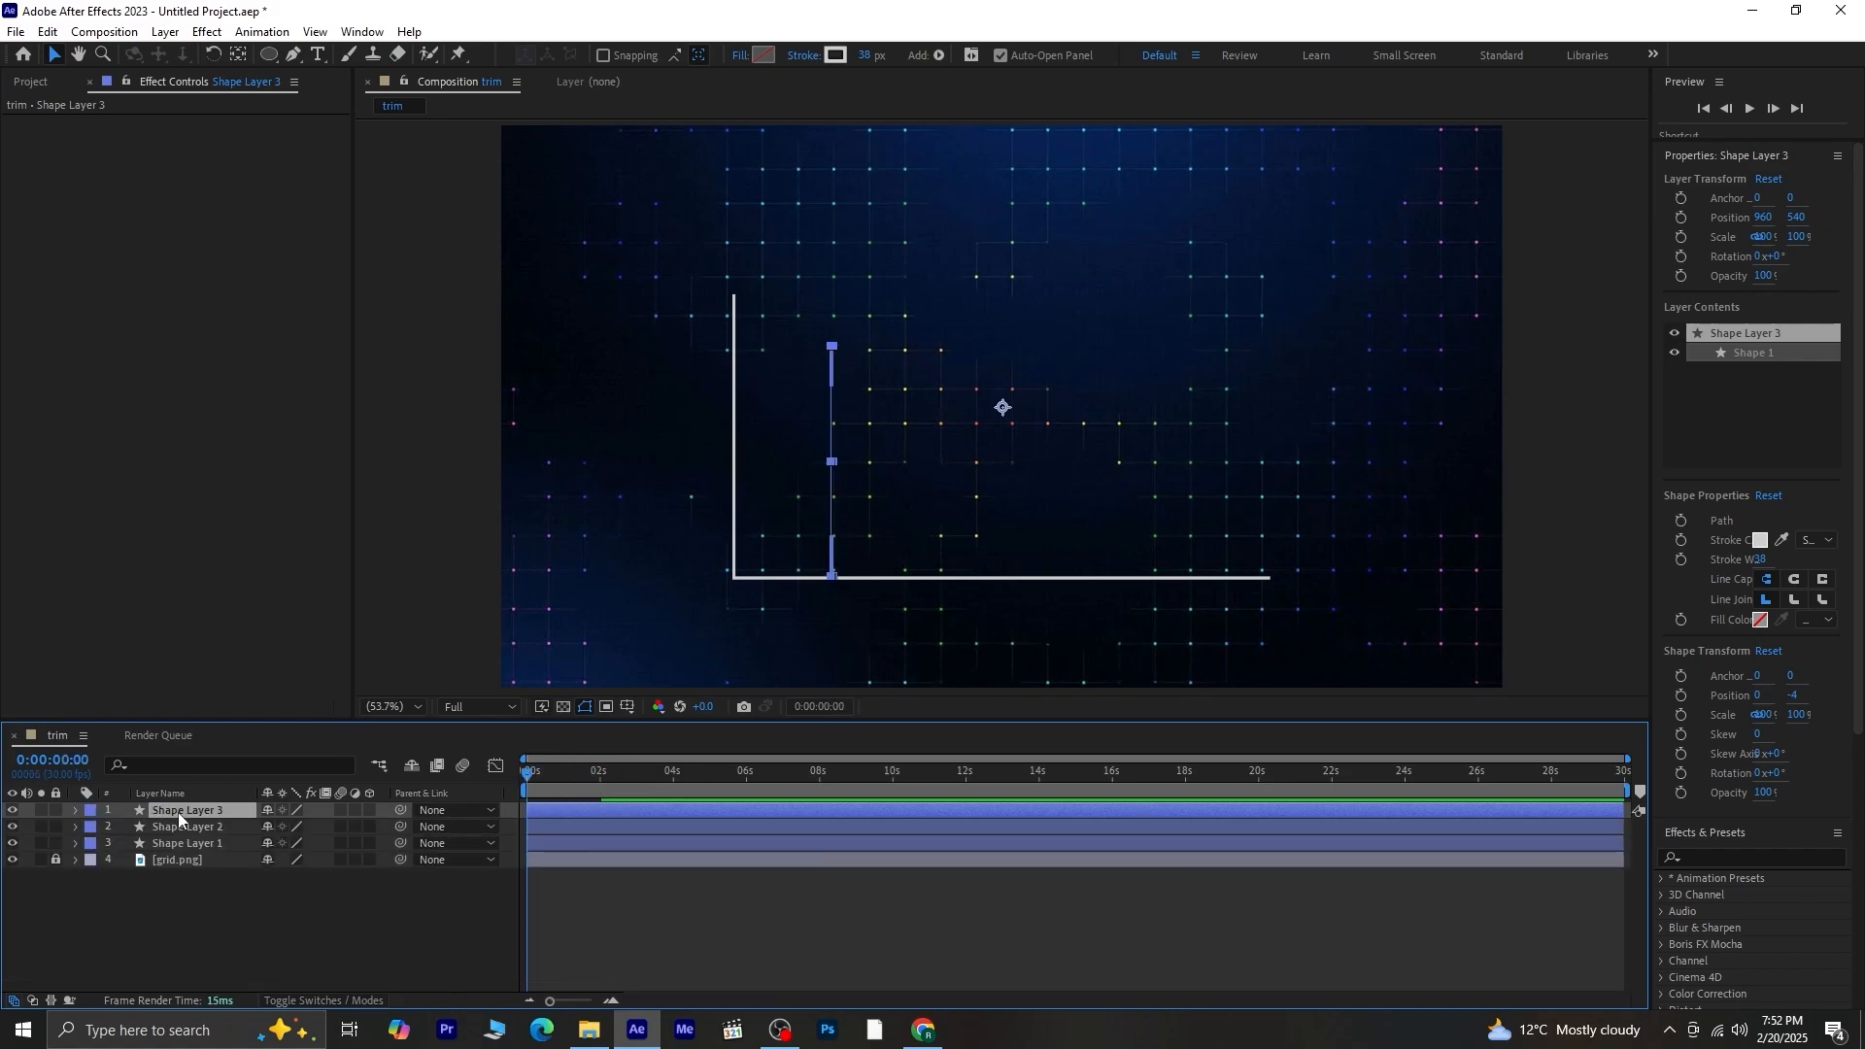
{"action": "key", "text": "ctrl+d"}
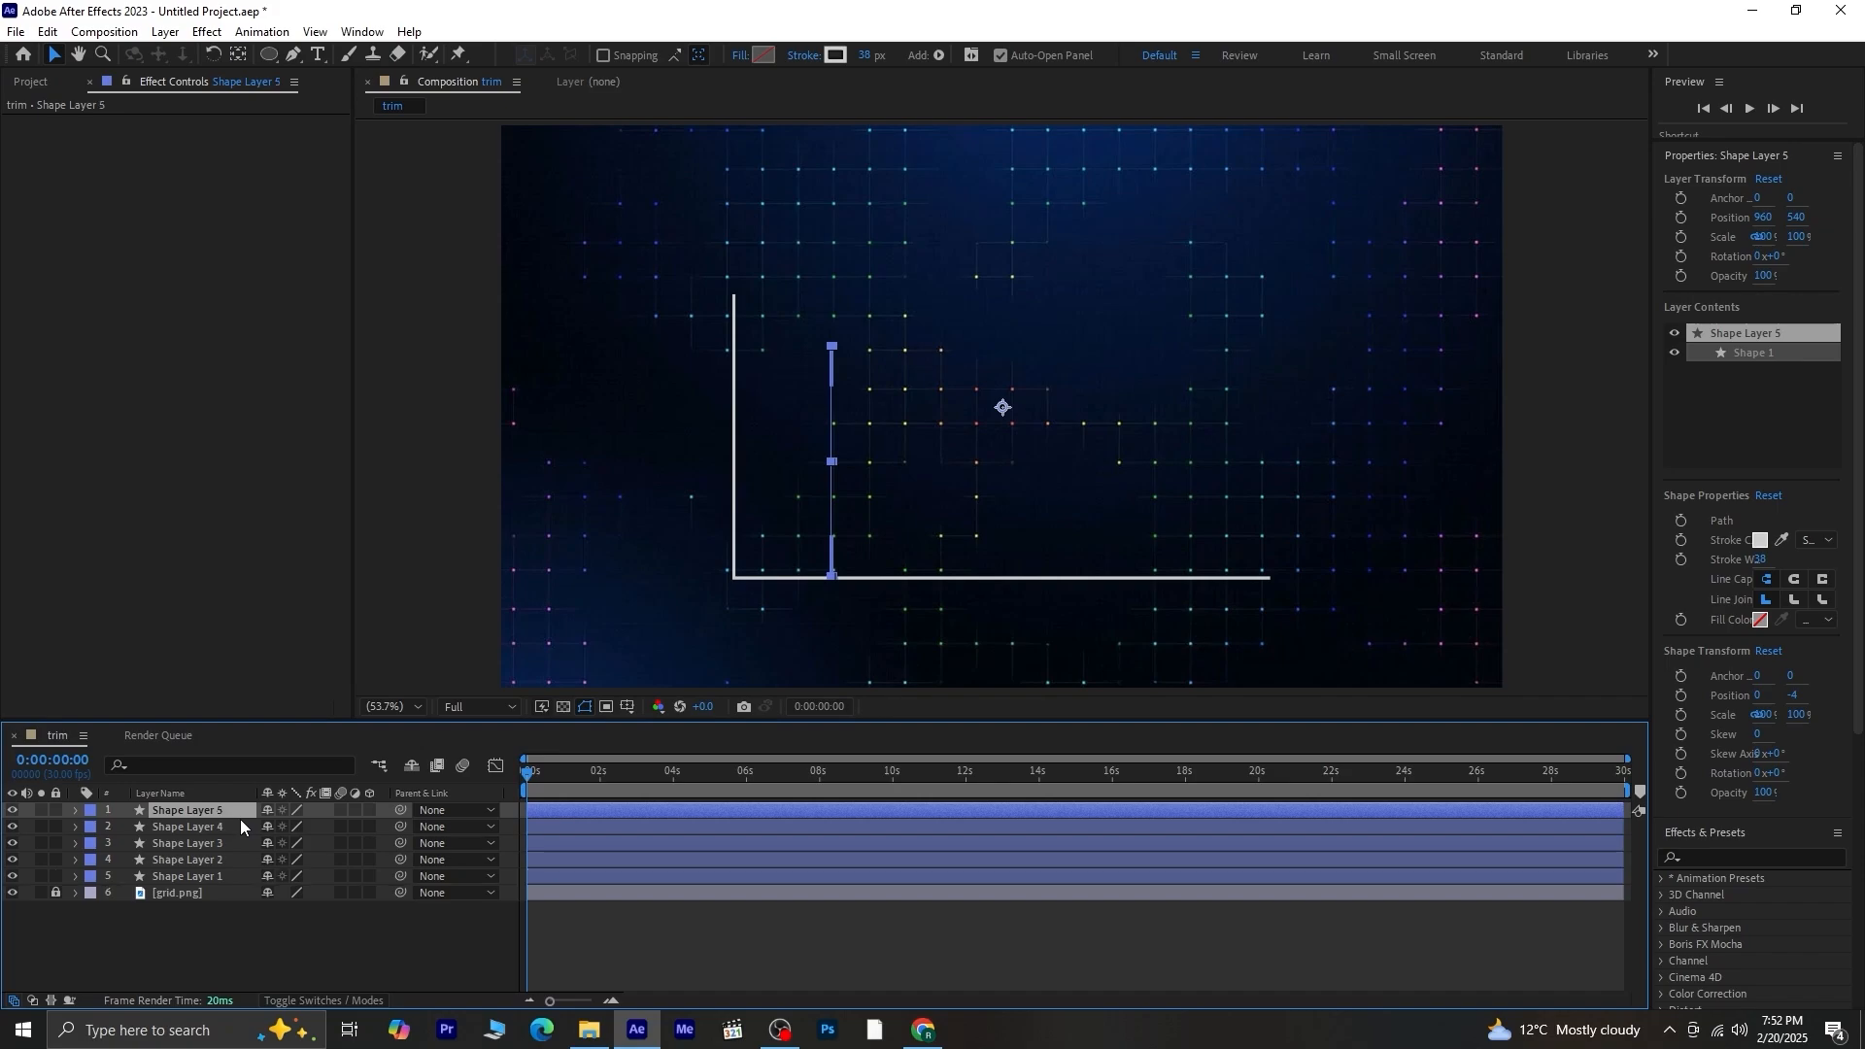
{"action": "left_click", "coordinate": [243, 923]}
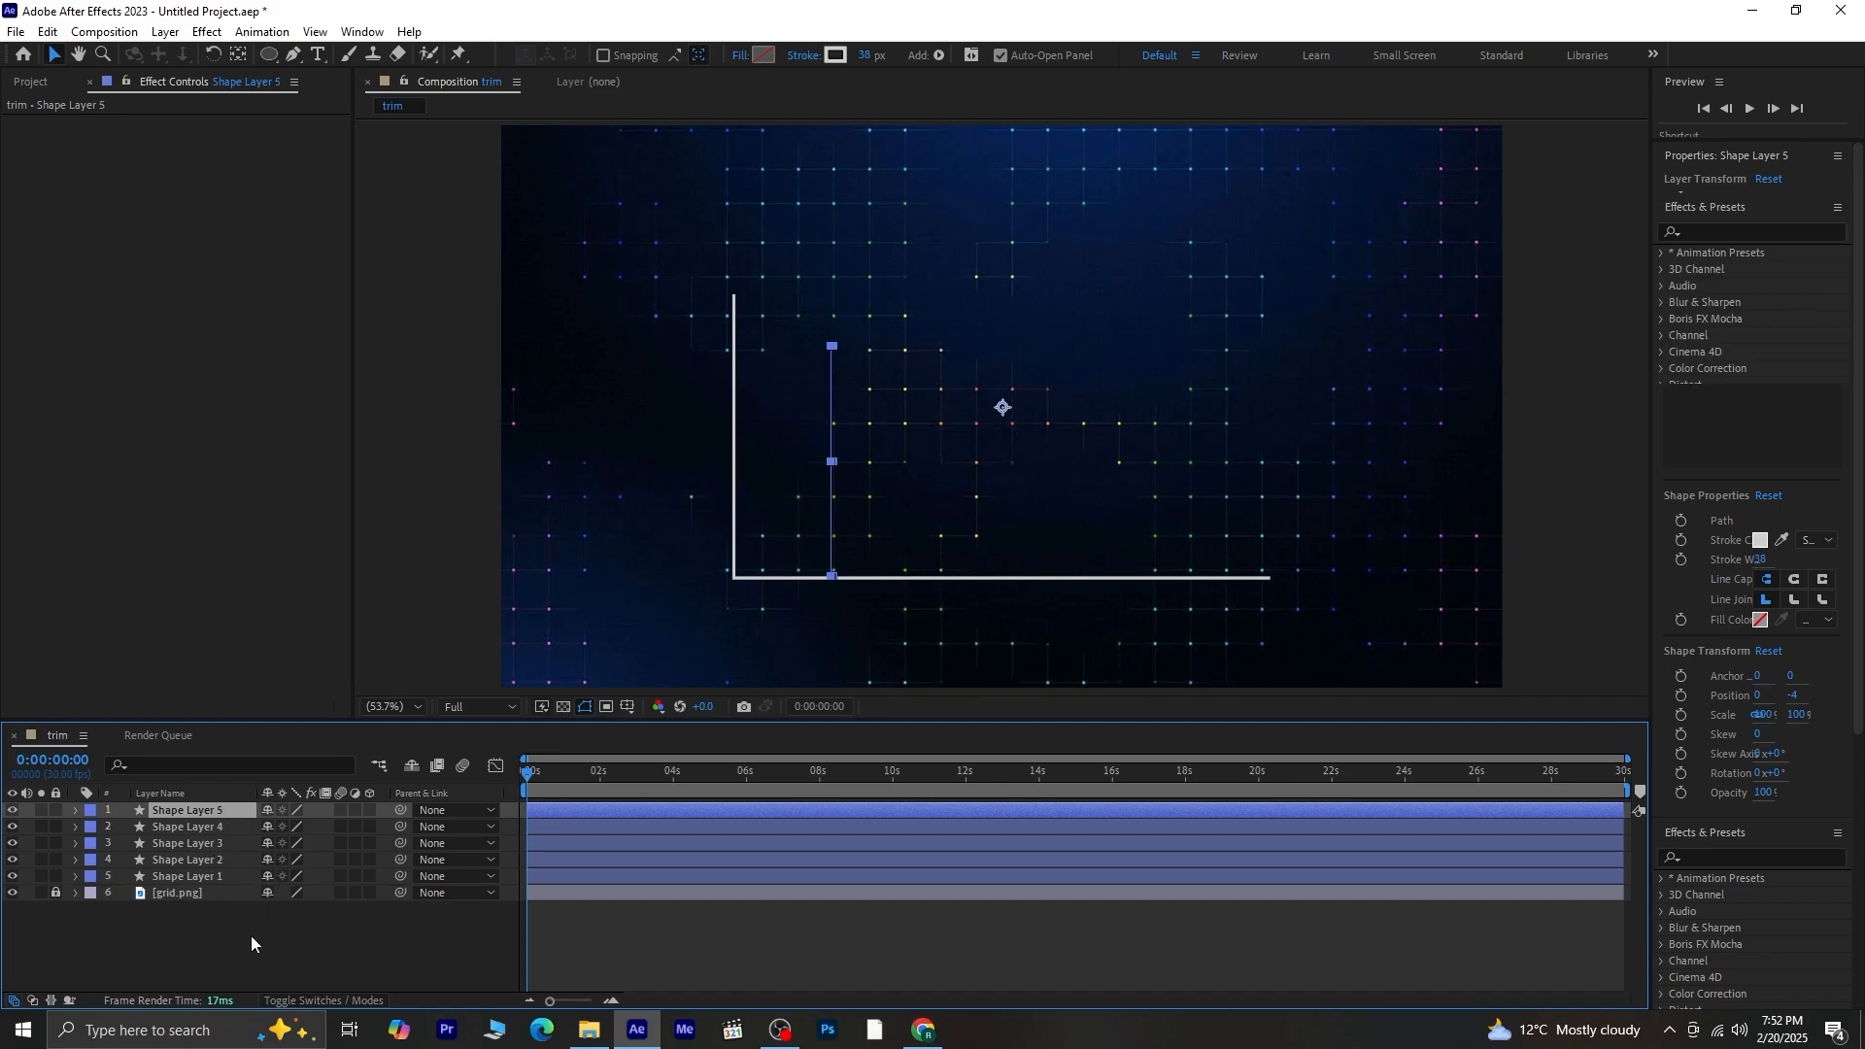
Go to about 2 seconds and move Shape Layer 5's bar near the far end of the horizontal axis.
{"action": "left_click", "coordinate": [226, 811]}
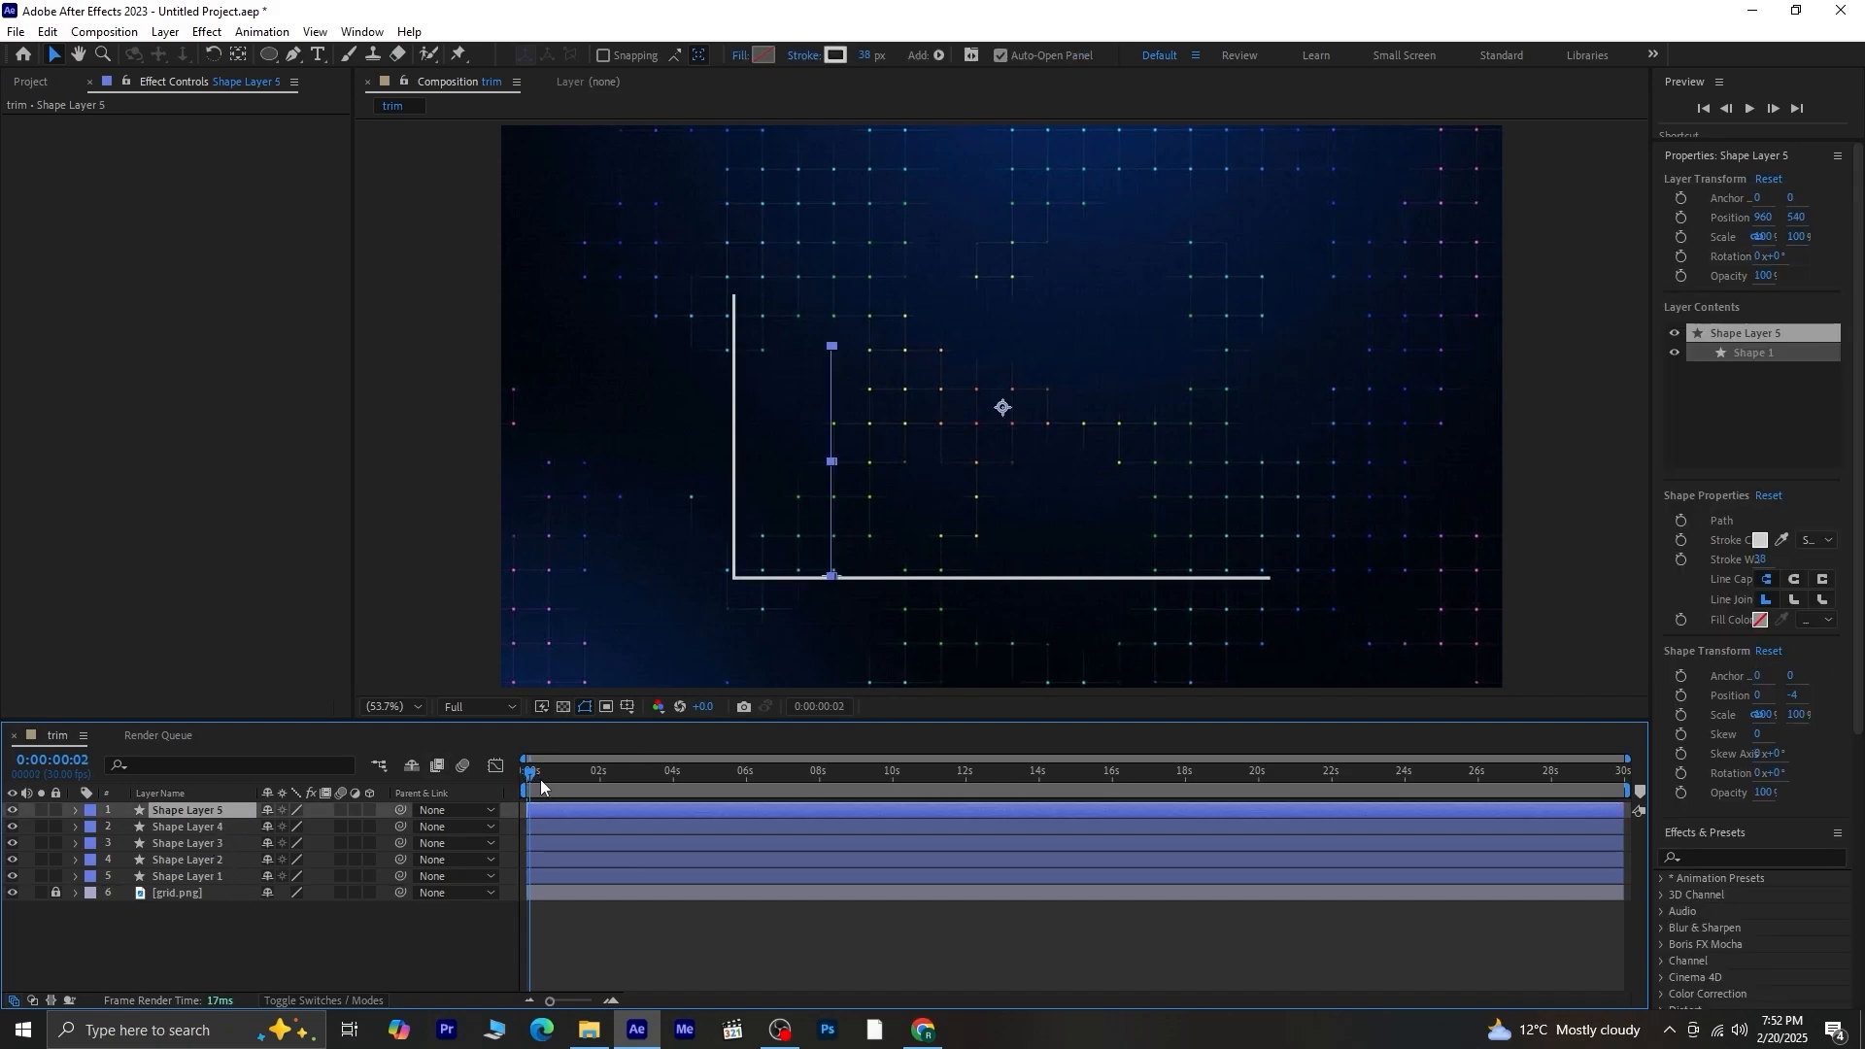
{"action": "left_click_drag", "start_coordinate": [540, 779], "coordinate": [612, 843]}
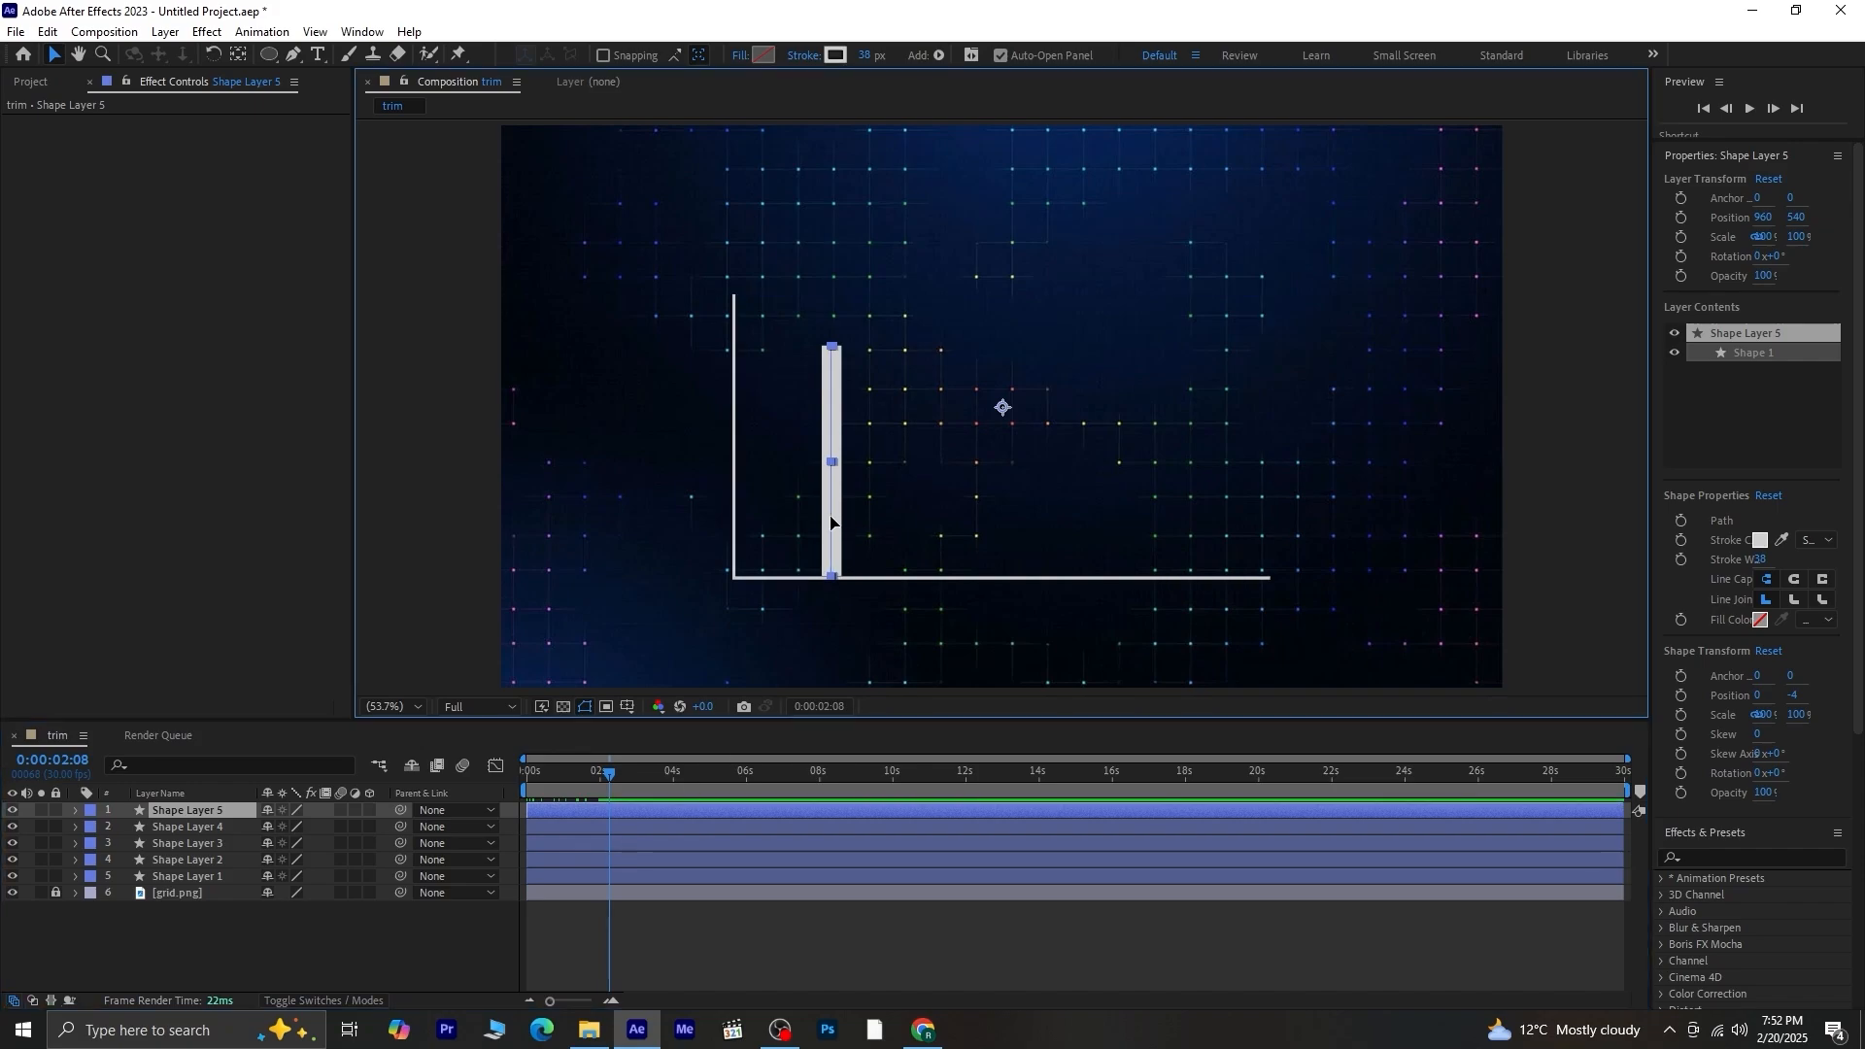
{"action": "left_click_drag", "start_coordinate": [831, 514], "coordinate": [1183, 525]}
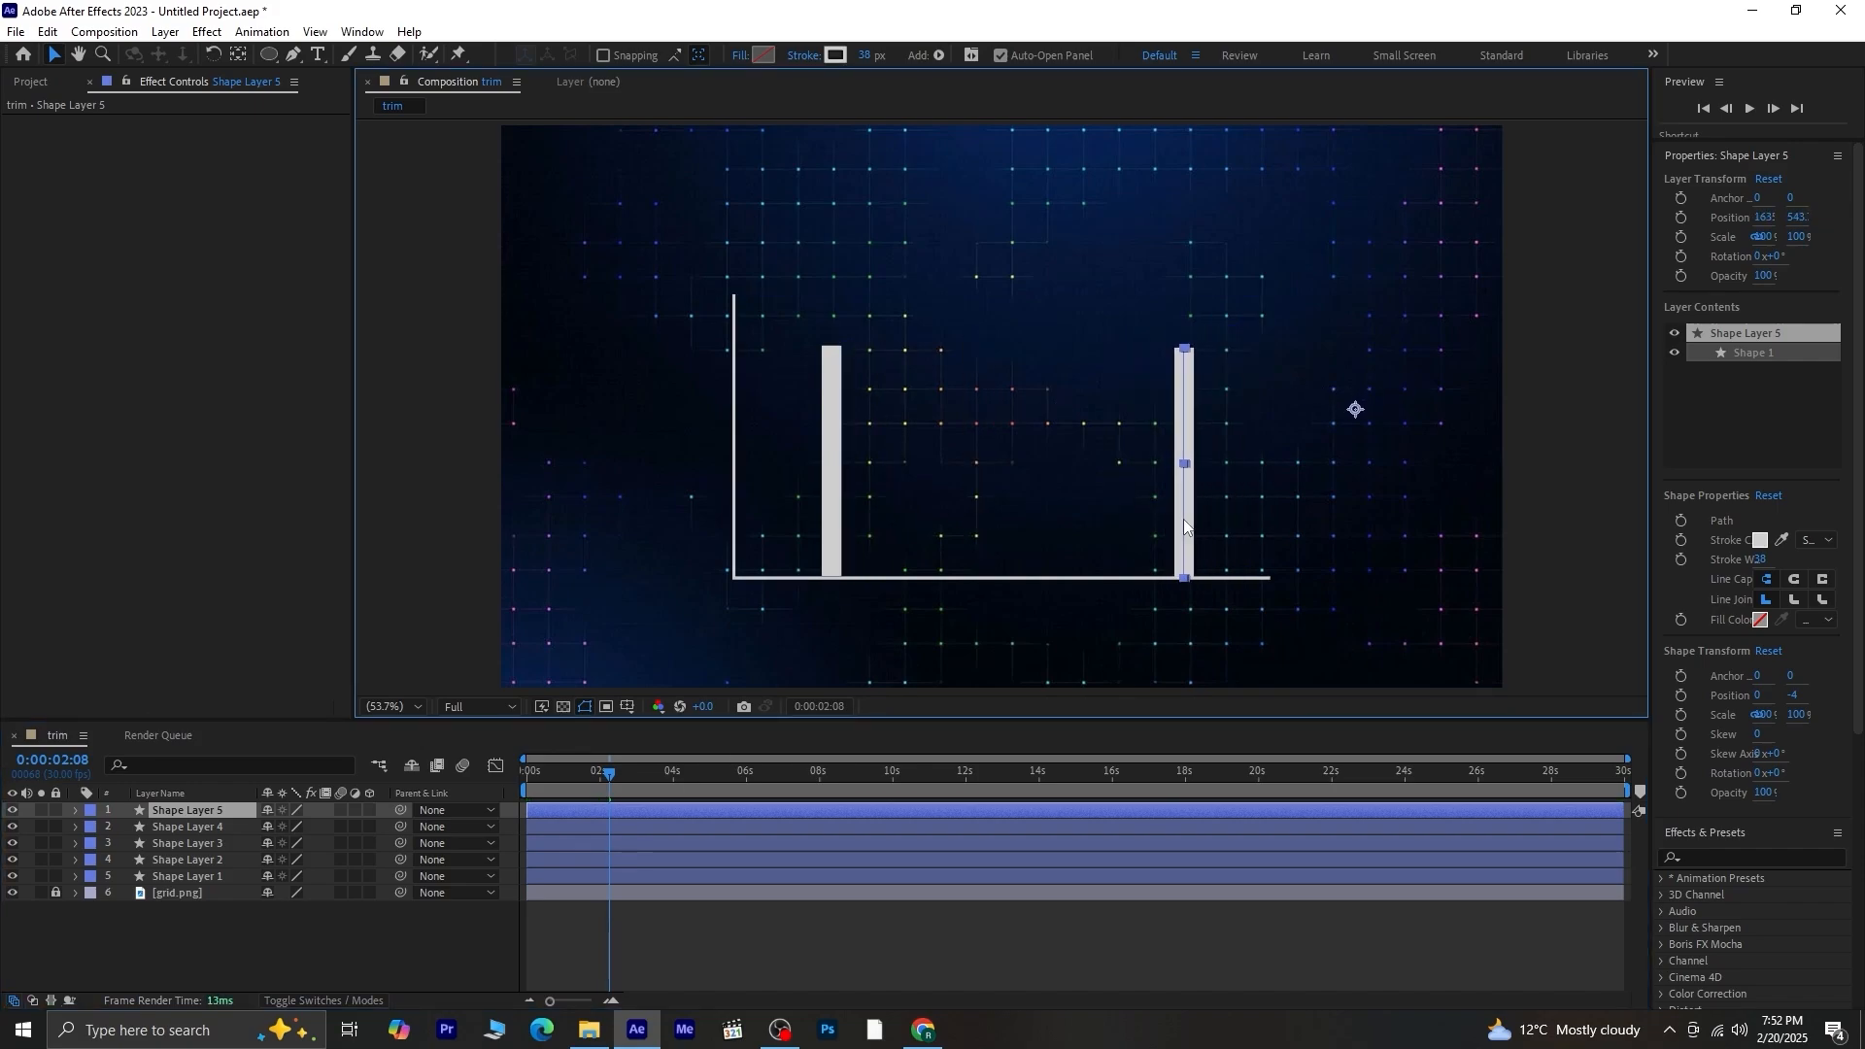
Align the four bars vertically with each other and distribute them evenly along the horizontal axis.
{"action": "left_click", "coordinate": [218, 858], "text": "shift"}
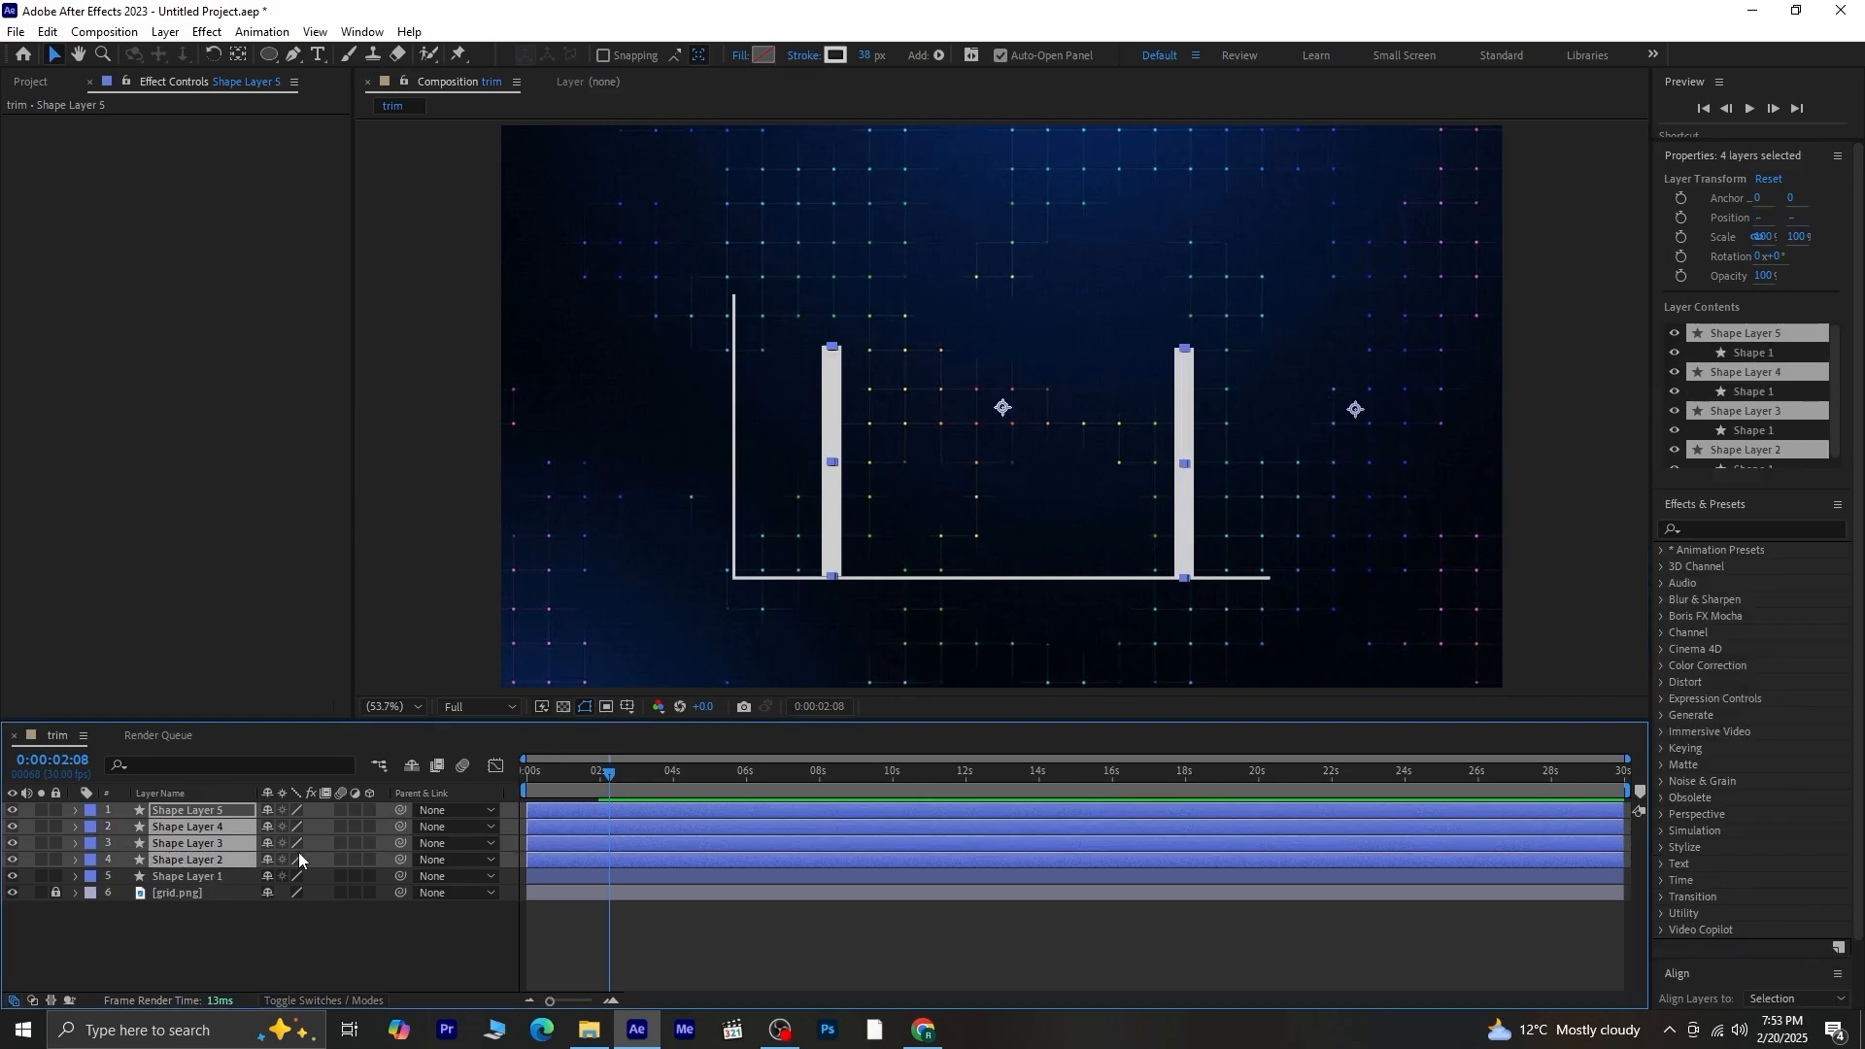
{"action": "scroll", "coordinate": [1711, 907], "scroll_direction": "down", "scroll_amount": 2}
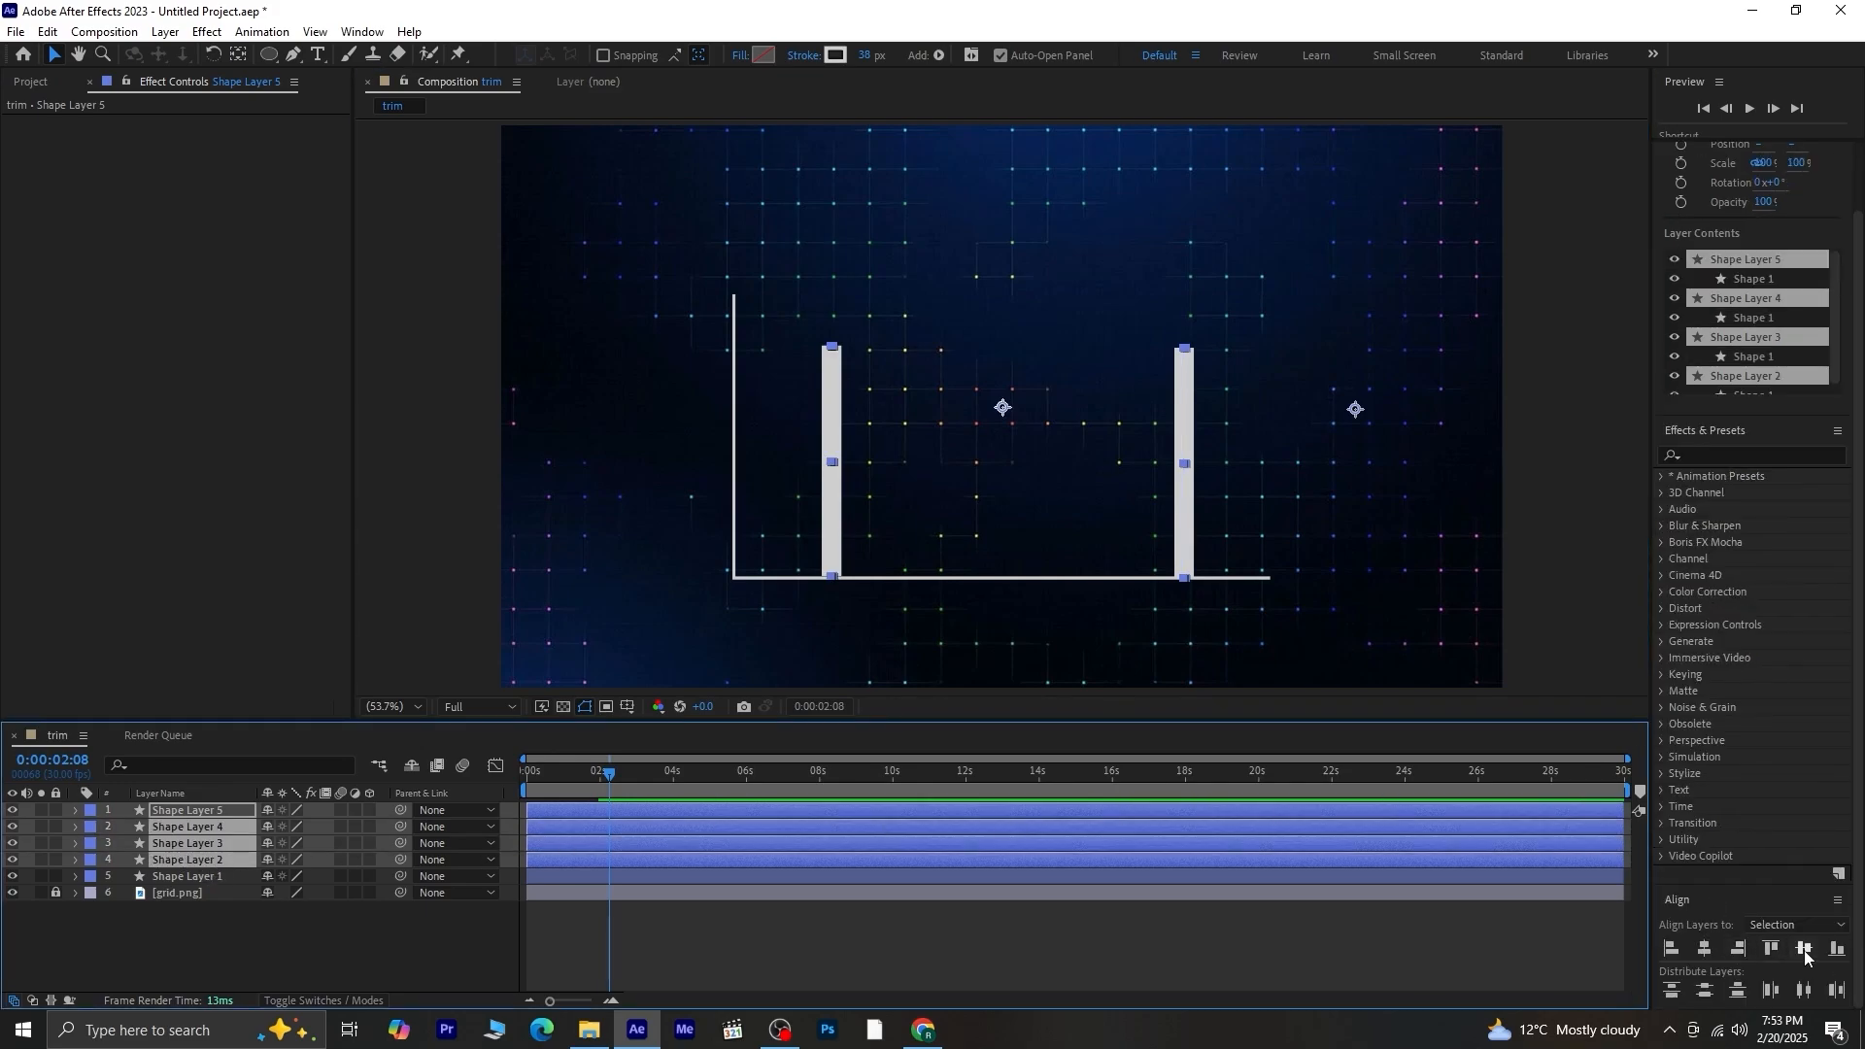
{"action": "left_click", "coordinate": [1805, 993]}
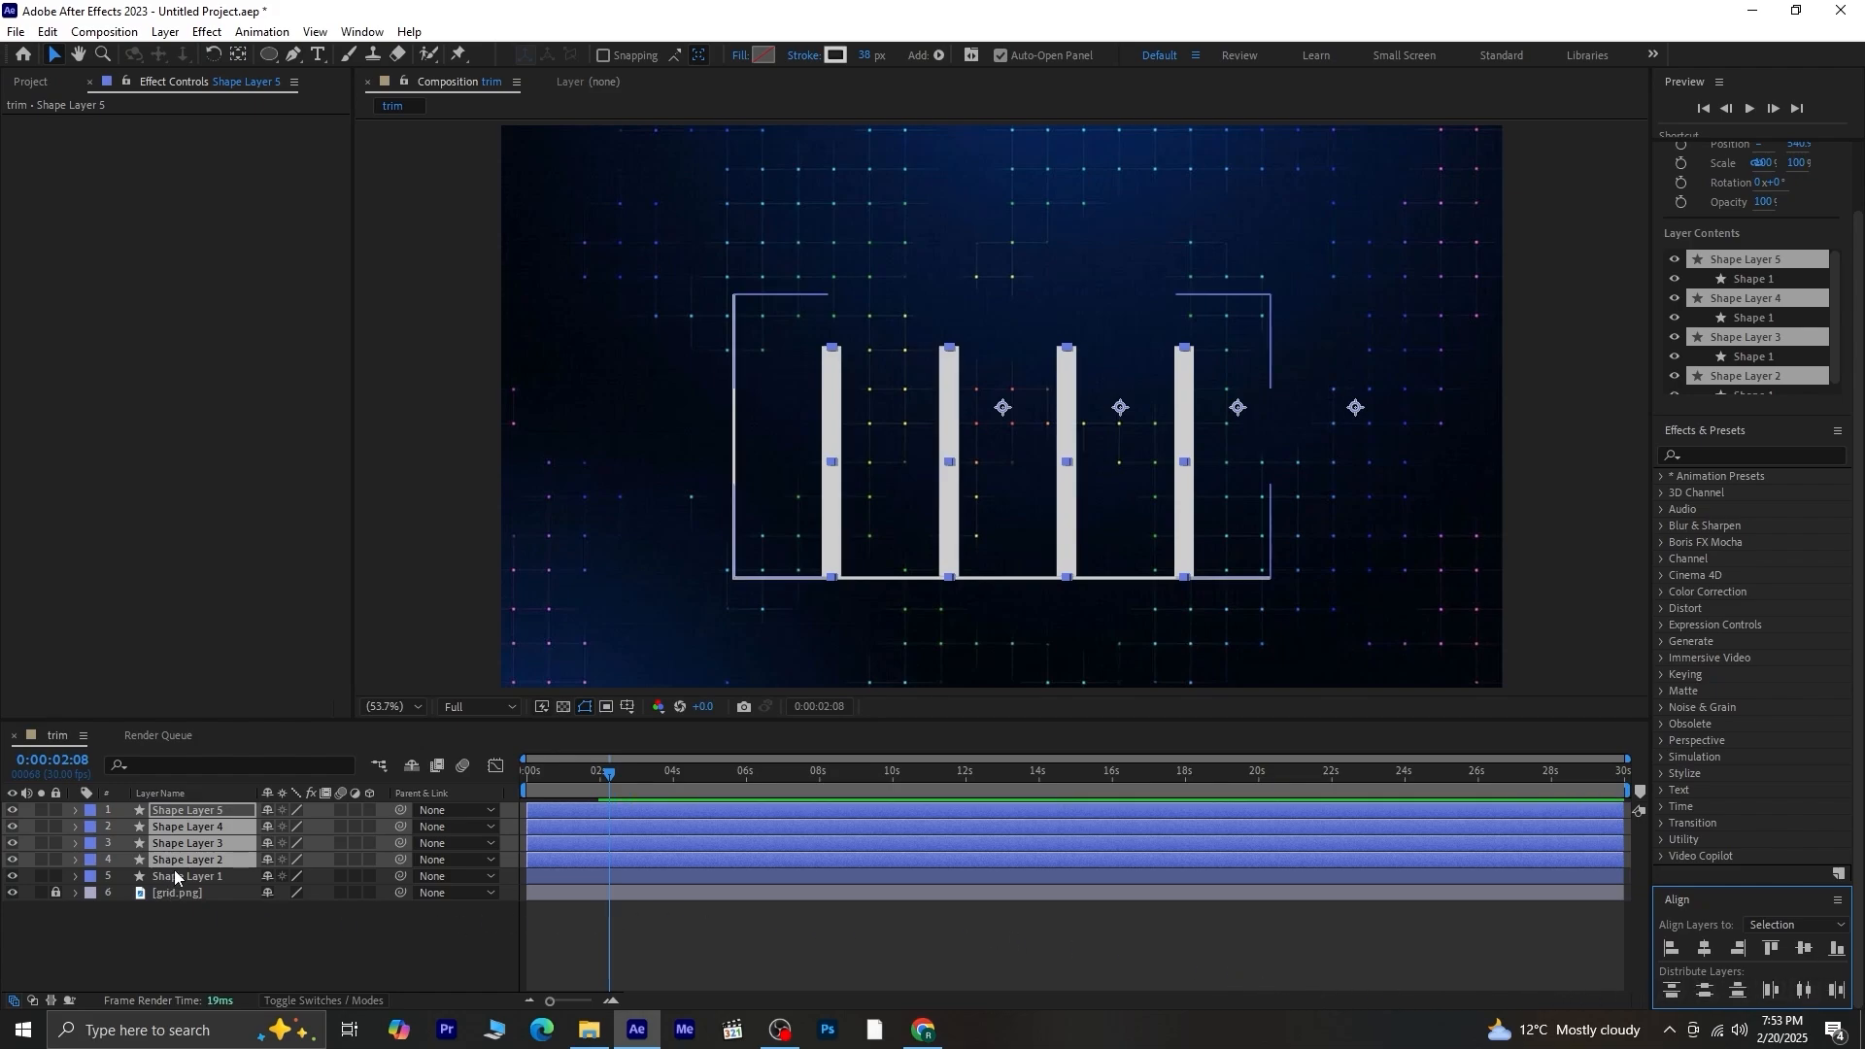
Reveal the bars' keyframes and set the ending Trim Paths Start to 49% on Shape Layer 5, 27% on Shape Layer 4 and 8% on Shape Layer 3.
{"action": "key", "text": "u"}
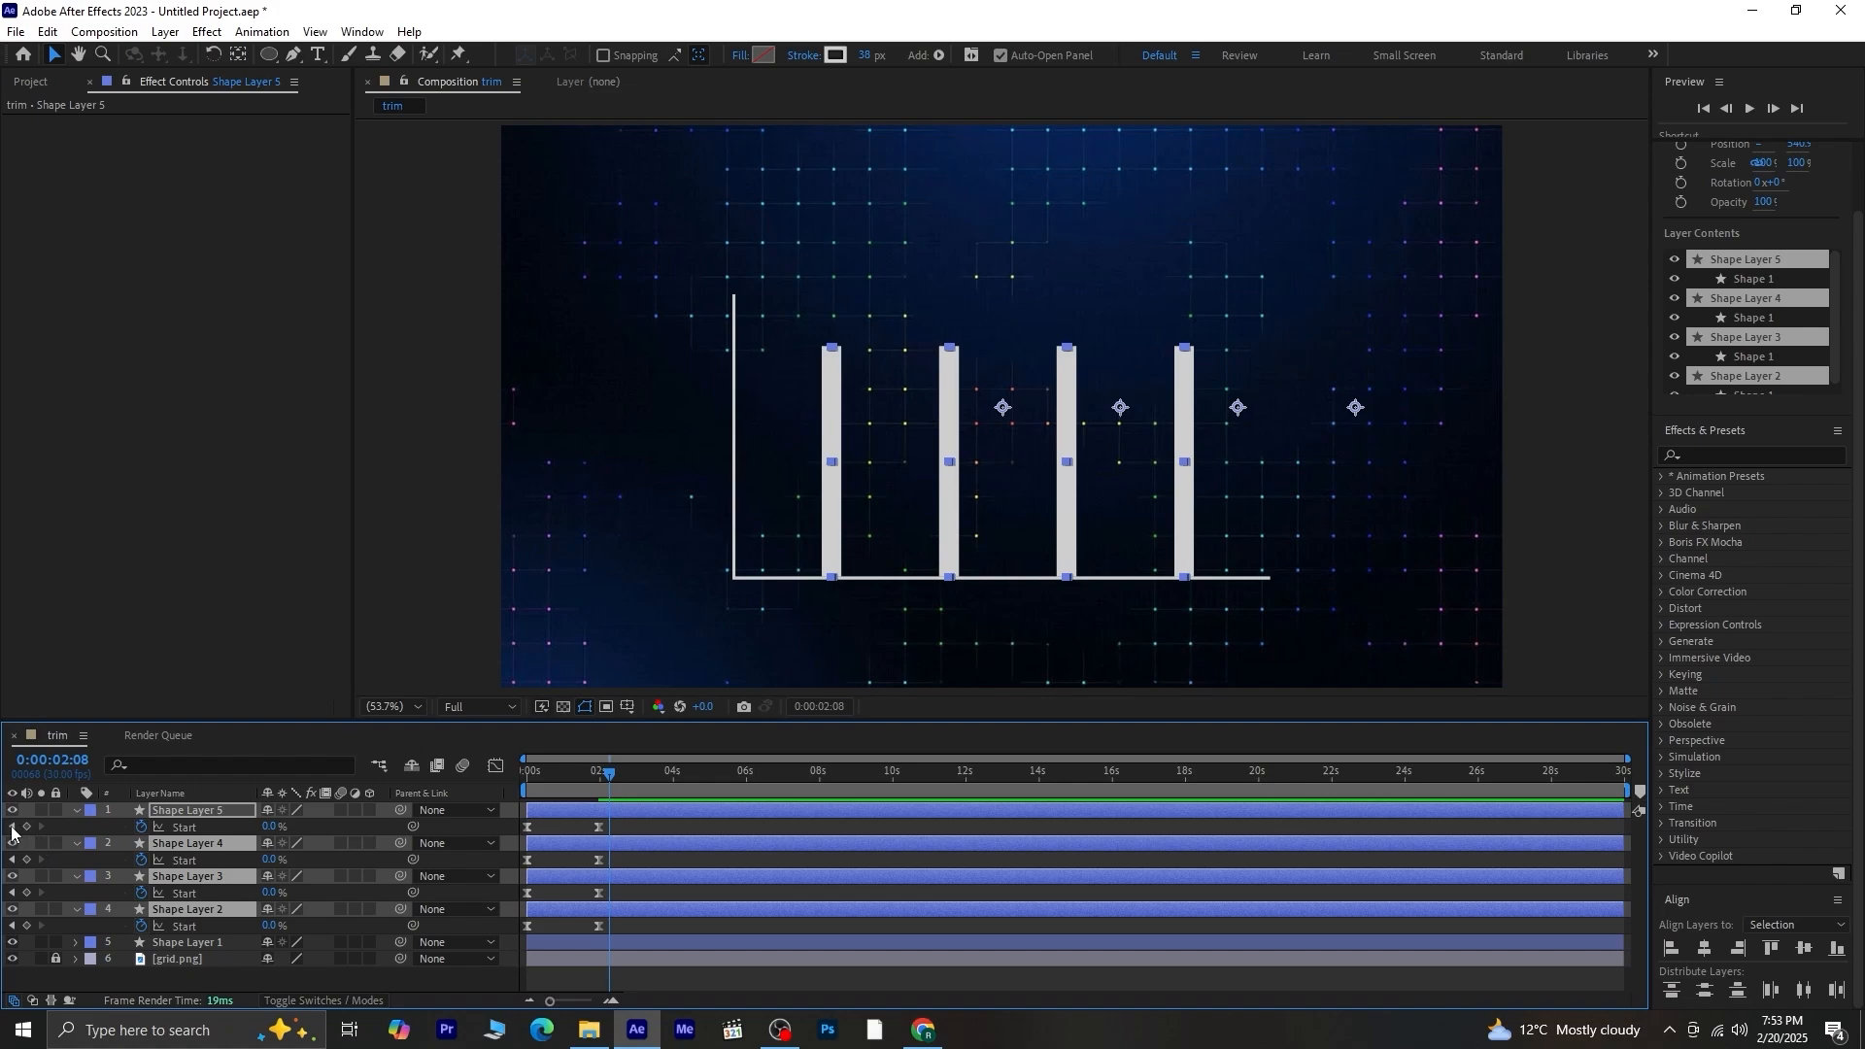
{"action": "left_click", "coordinate": [11, 828]}
{"action": "left_click", "coordinate": [192, 973]}
{"action": "mouse_move", "coordinate": [268, 827]}
{"action": "left_mouse_down"}
{"action": "mouse_move", "coordinate": [335, 827]}
{"action": "mouse_move", "coordinate": [257, 868]}
{"action": "mouse_move", "coordinate": [274, 892]}
{"action": "left_mouse_up"}
{"action": "left_click", "coordinate": [255, 860]}
{"action": "left_click", "coordinate": [254, 892]}
Preview the four bars growing to their different heights from the first frame.
{"action": "left_click_drag", "start_coordinate": [601, 773], "coordinate": [482, 804]}
{"action": "key", "text": "space"}
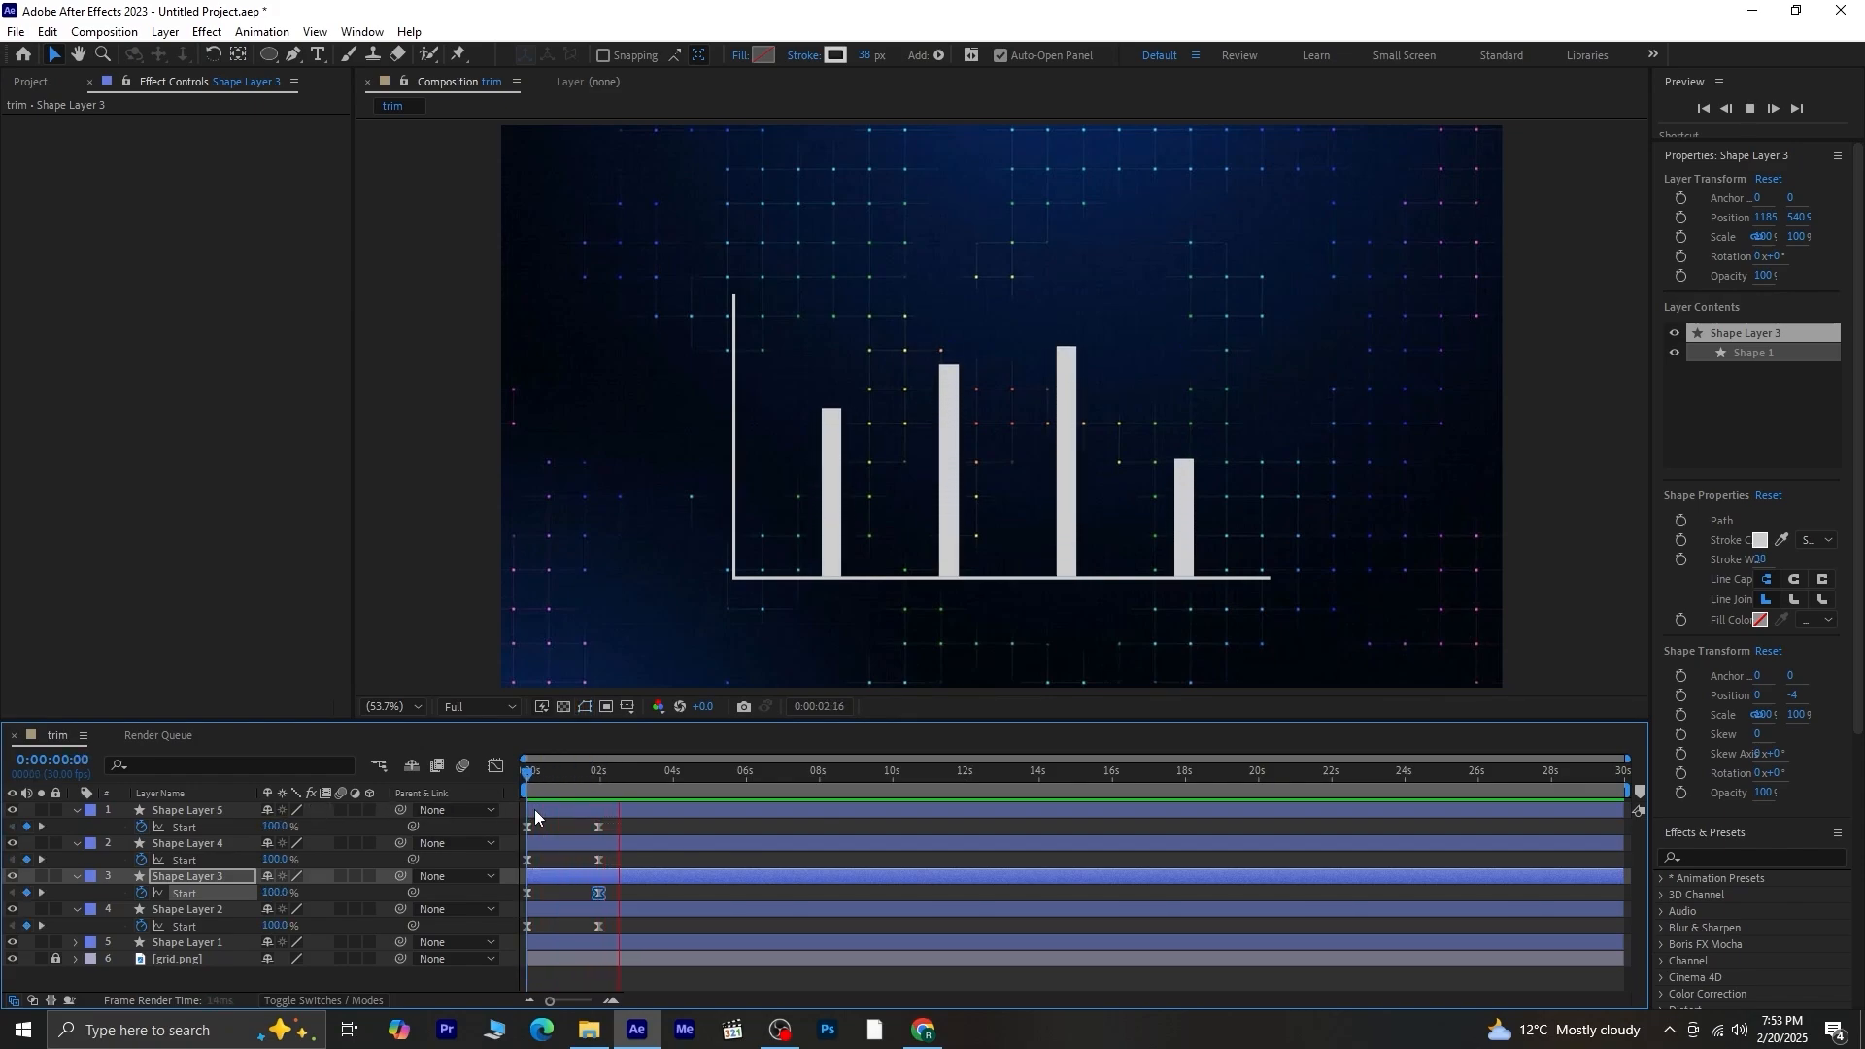
{"action": "key", "text": "space"}
Change the stroke colour of Shape Layer 5's bar to red FF0000.
{"action": "left_click", "coordinate": [596, 812]}
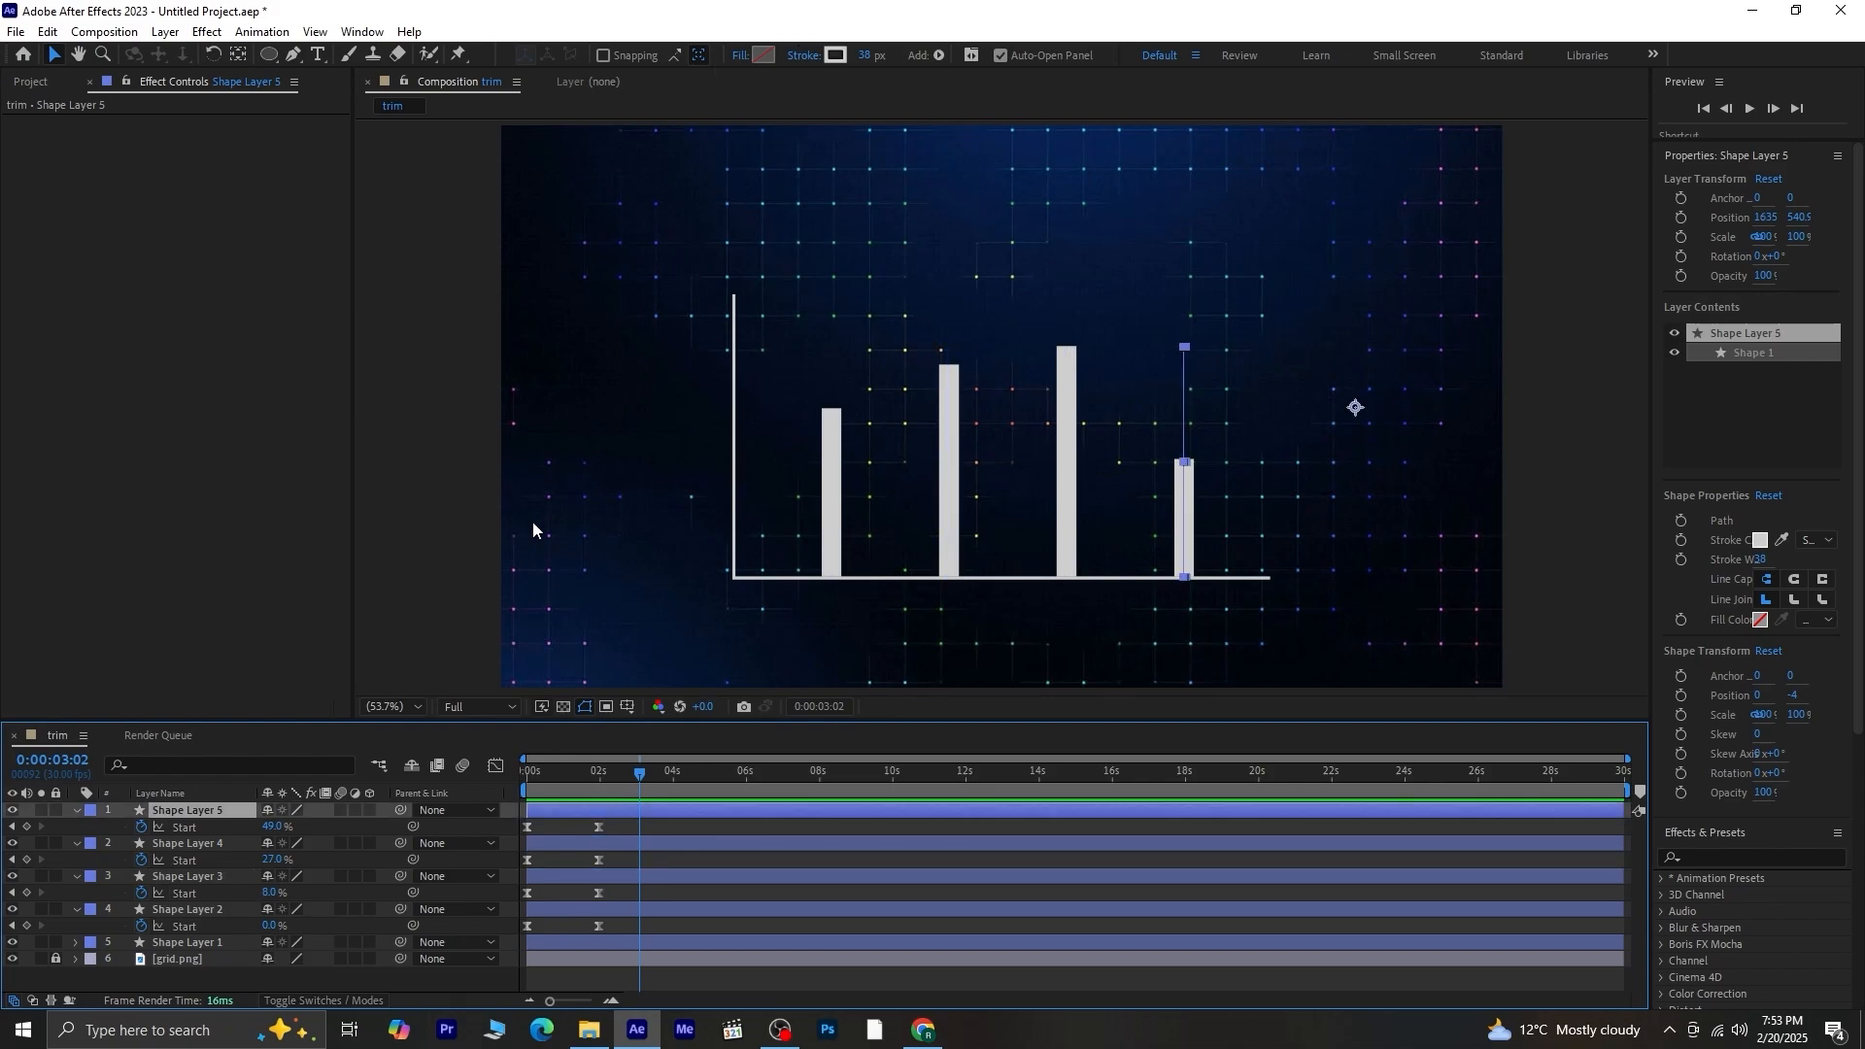
{"action": "left_click", "coordinate": [833, 55]}
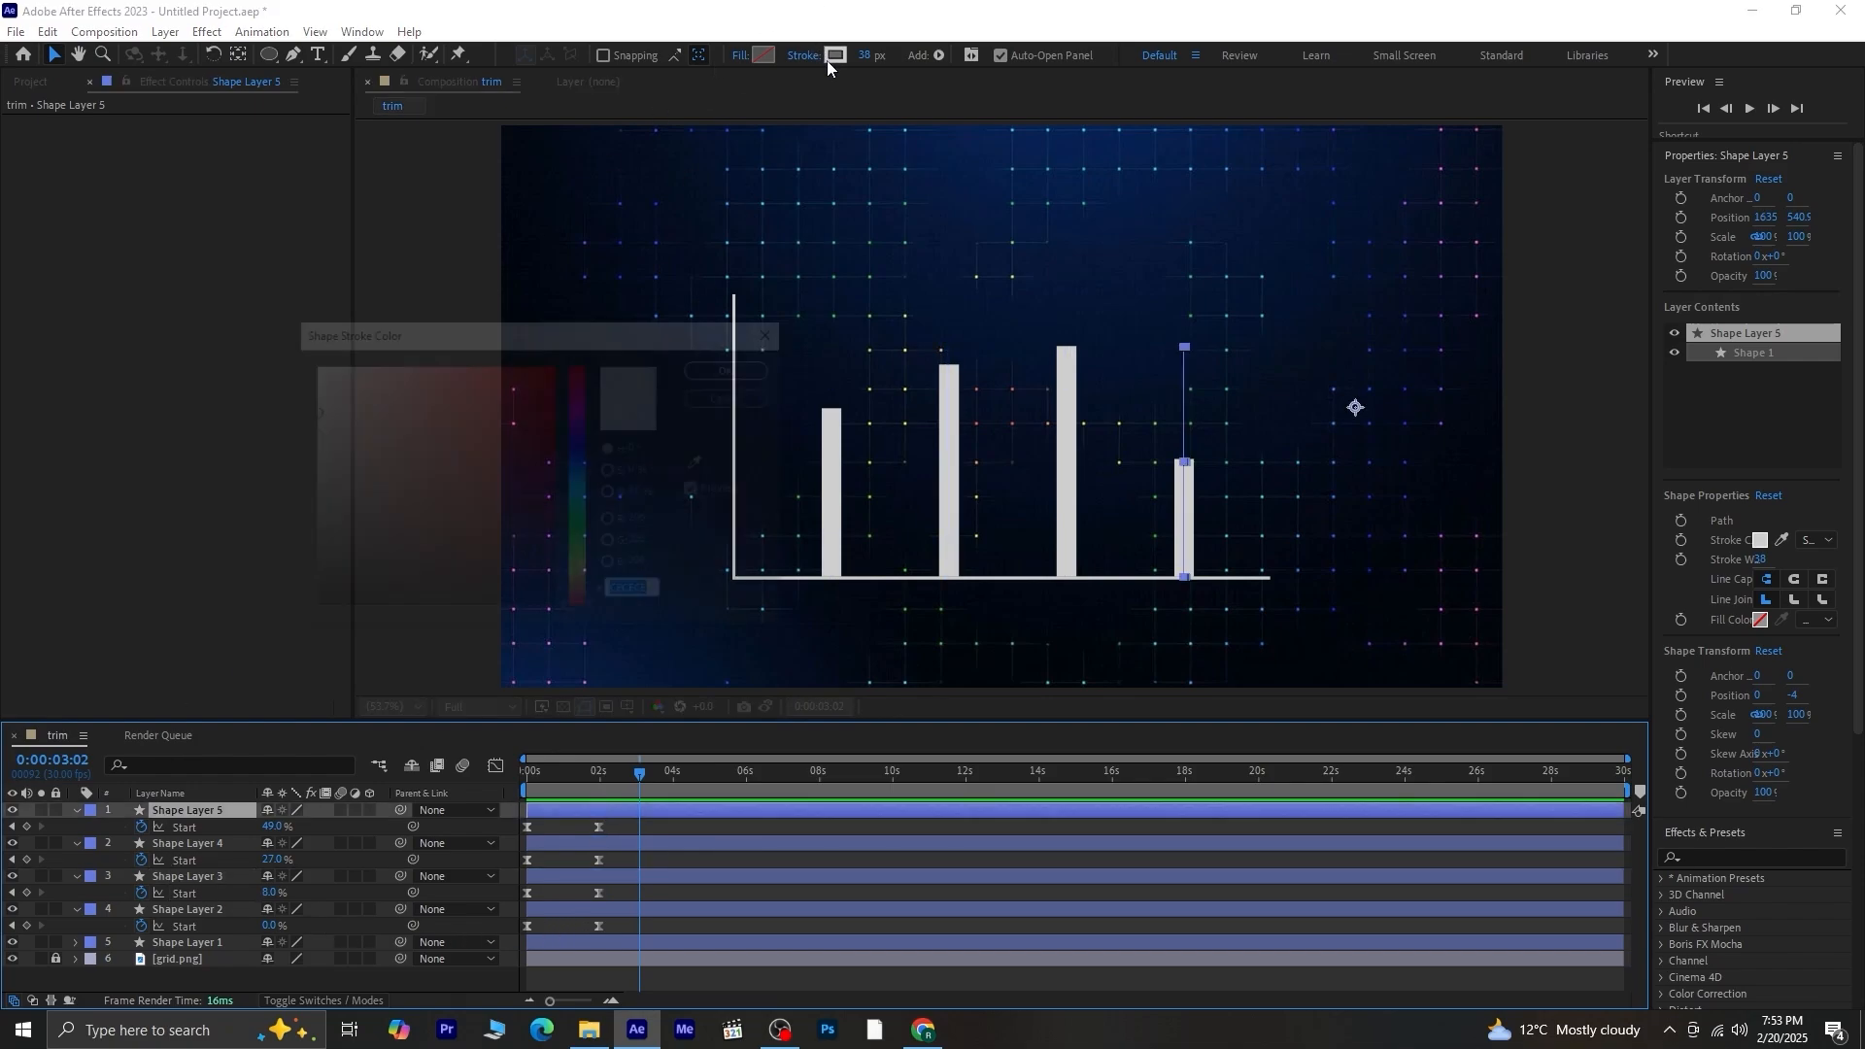
{"action": "left_click", "coordinate": [555, 365]}
{"action": "left_click", "coordinate": [724, 367]}
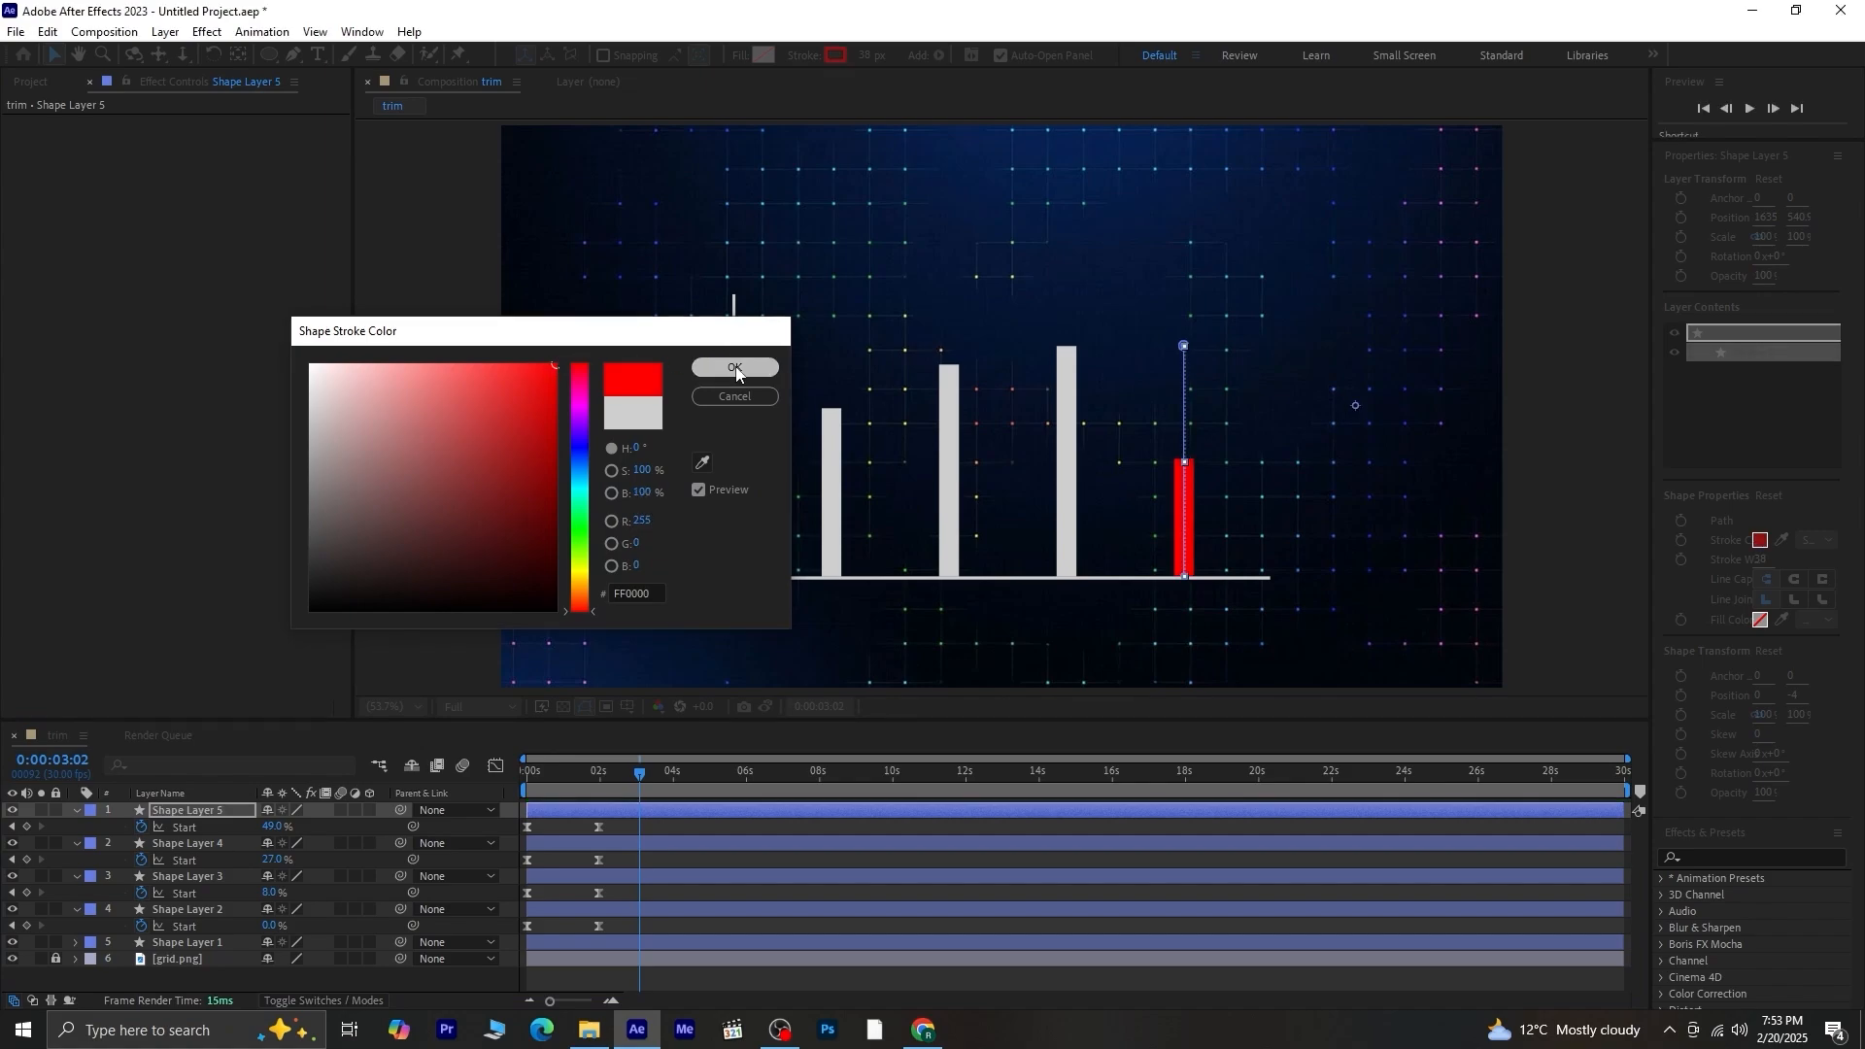
Change the stroke colour of Shape Layer 4's bar to orange.
{"action": "left_click", "coordinate": [225, 841]}
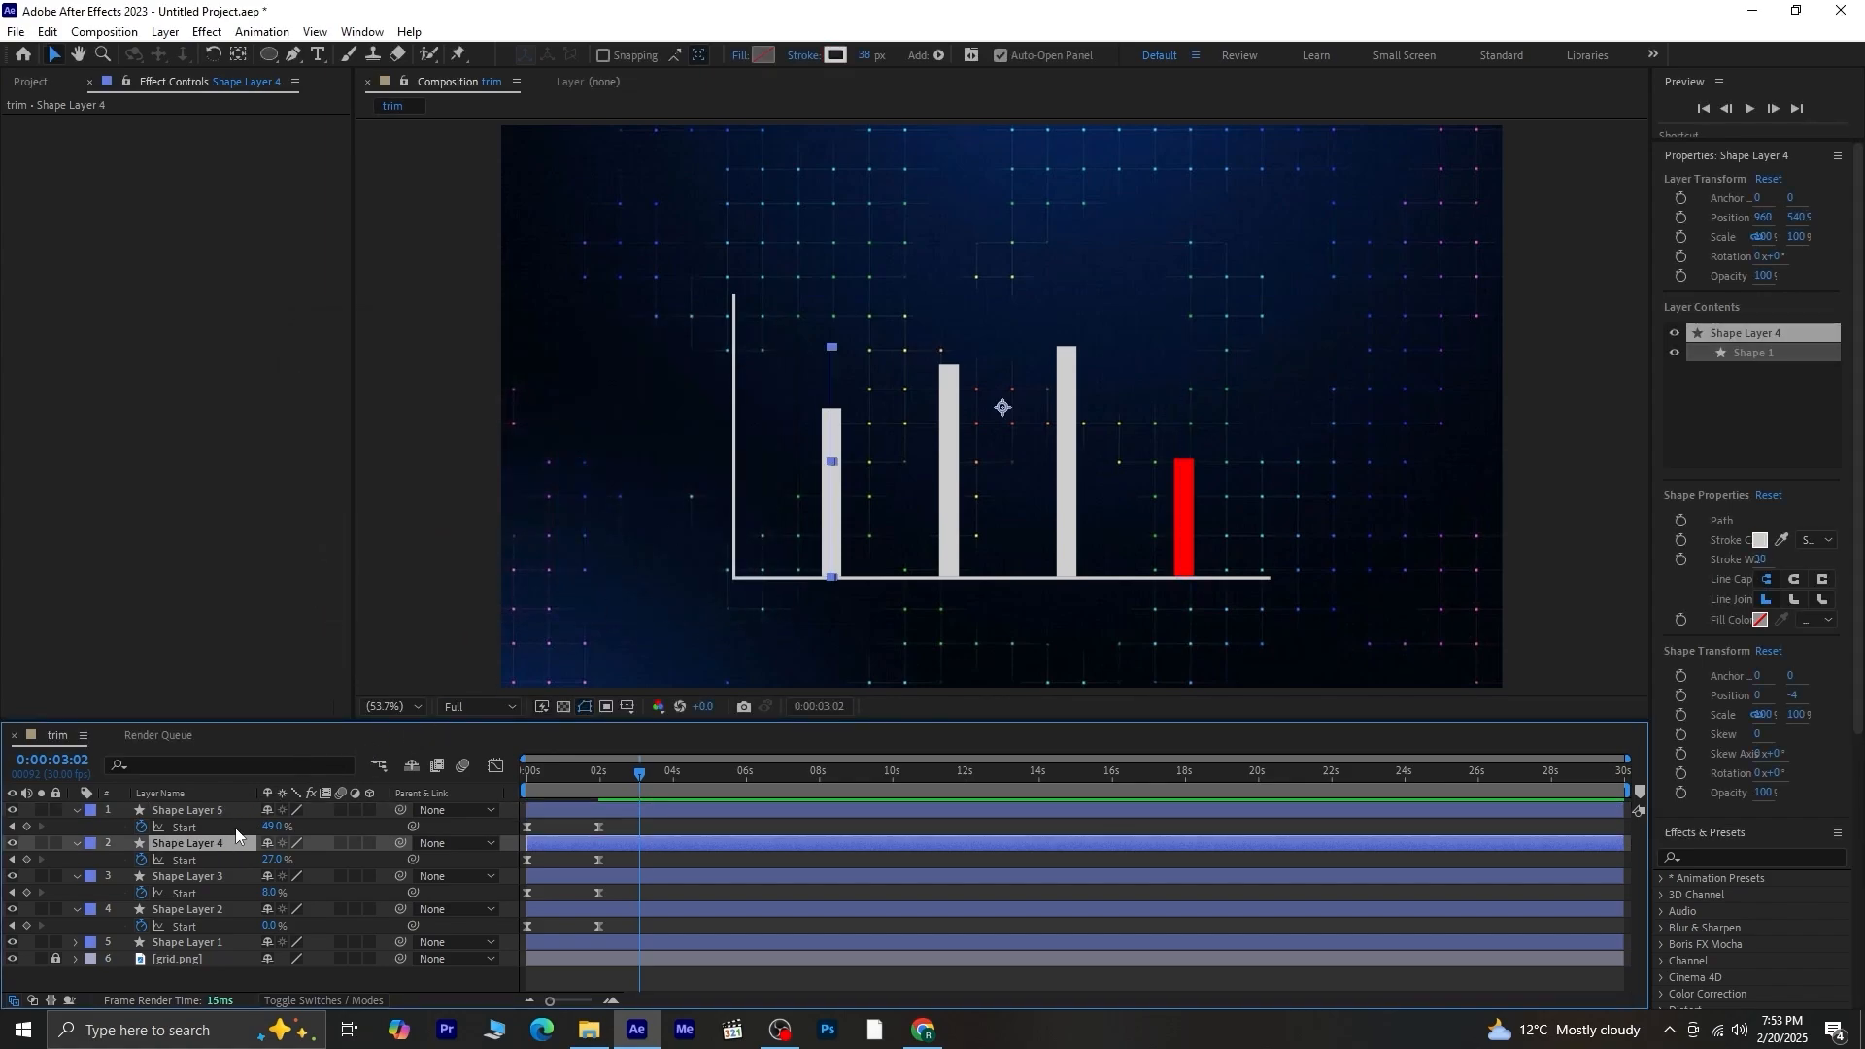
{"action": "left_click", "coordinate": [835, 55]}
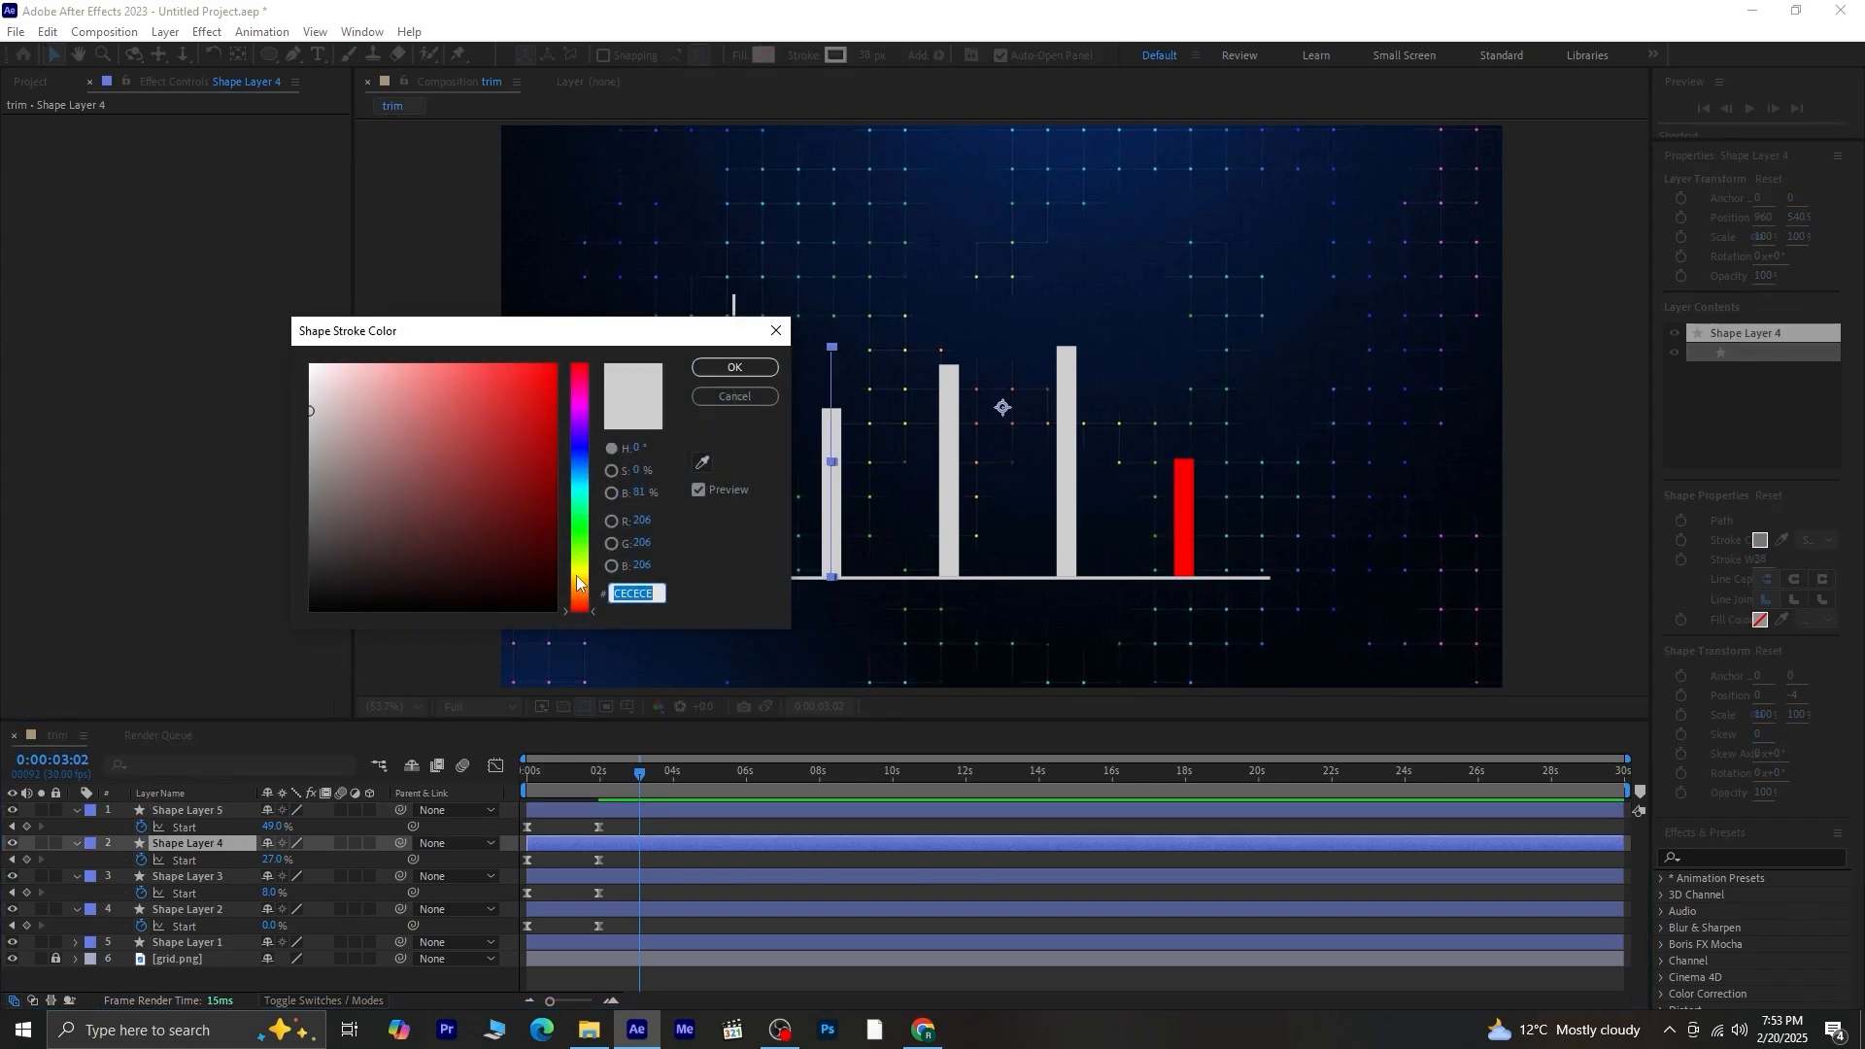
{"action": "left_click", "coordinate": [576, 579]}
{"action": "left_click", "coordinate": [553, 386]}
{"action": "left_click_drag", "start_coordinate": [586, 585], "coordinate": [591, 591]}
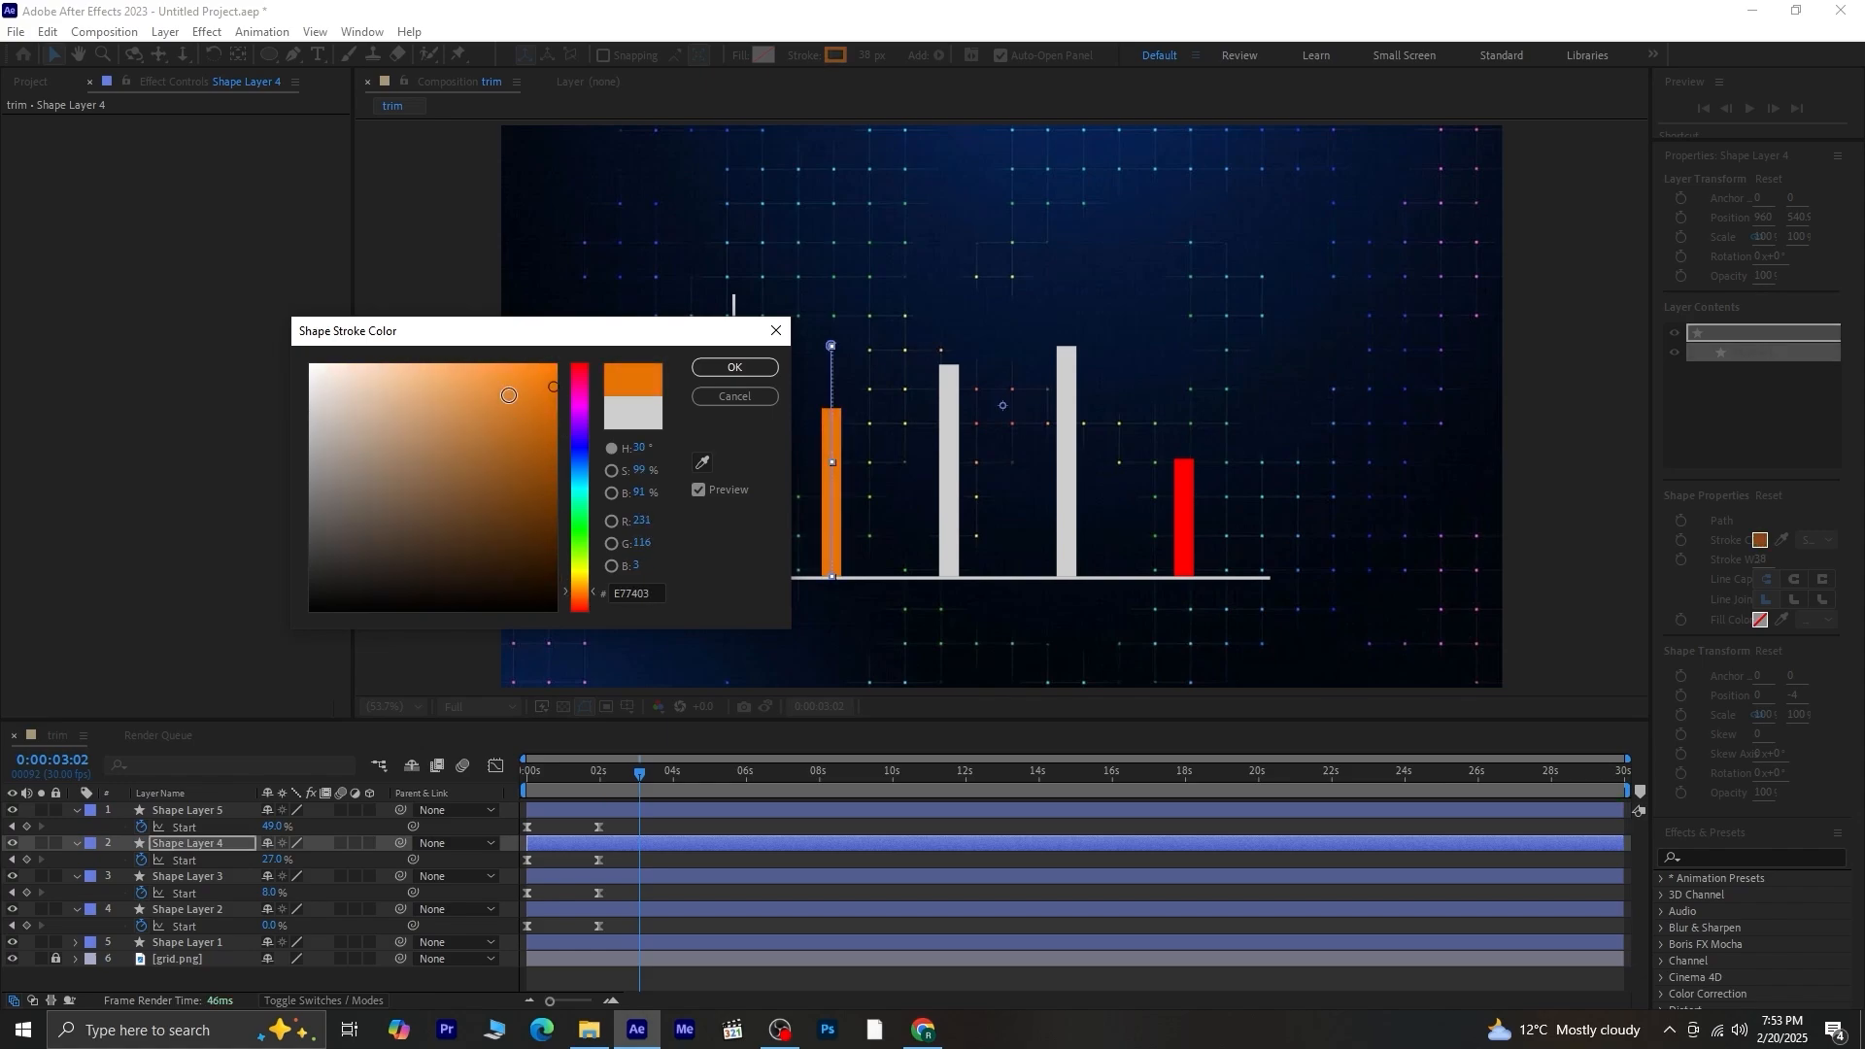
{"action": "left_click", "coordinate": [734, 367]}
Change the stroke colour of Shape Layer 3's bar to yellow.
{"action": "left_click", "coordinate": [208, 876]}
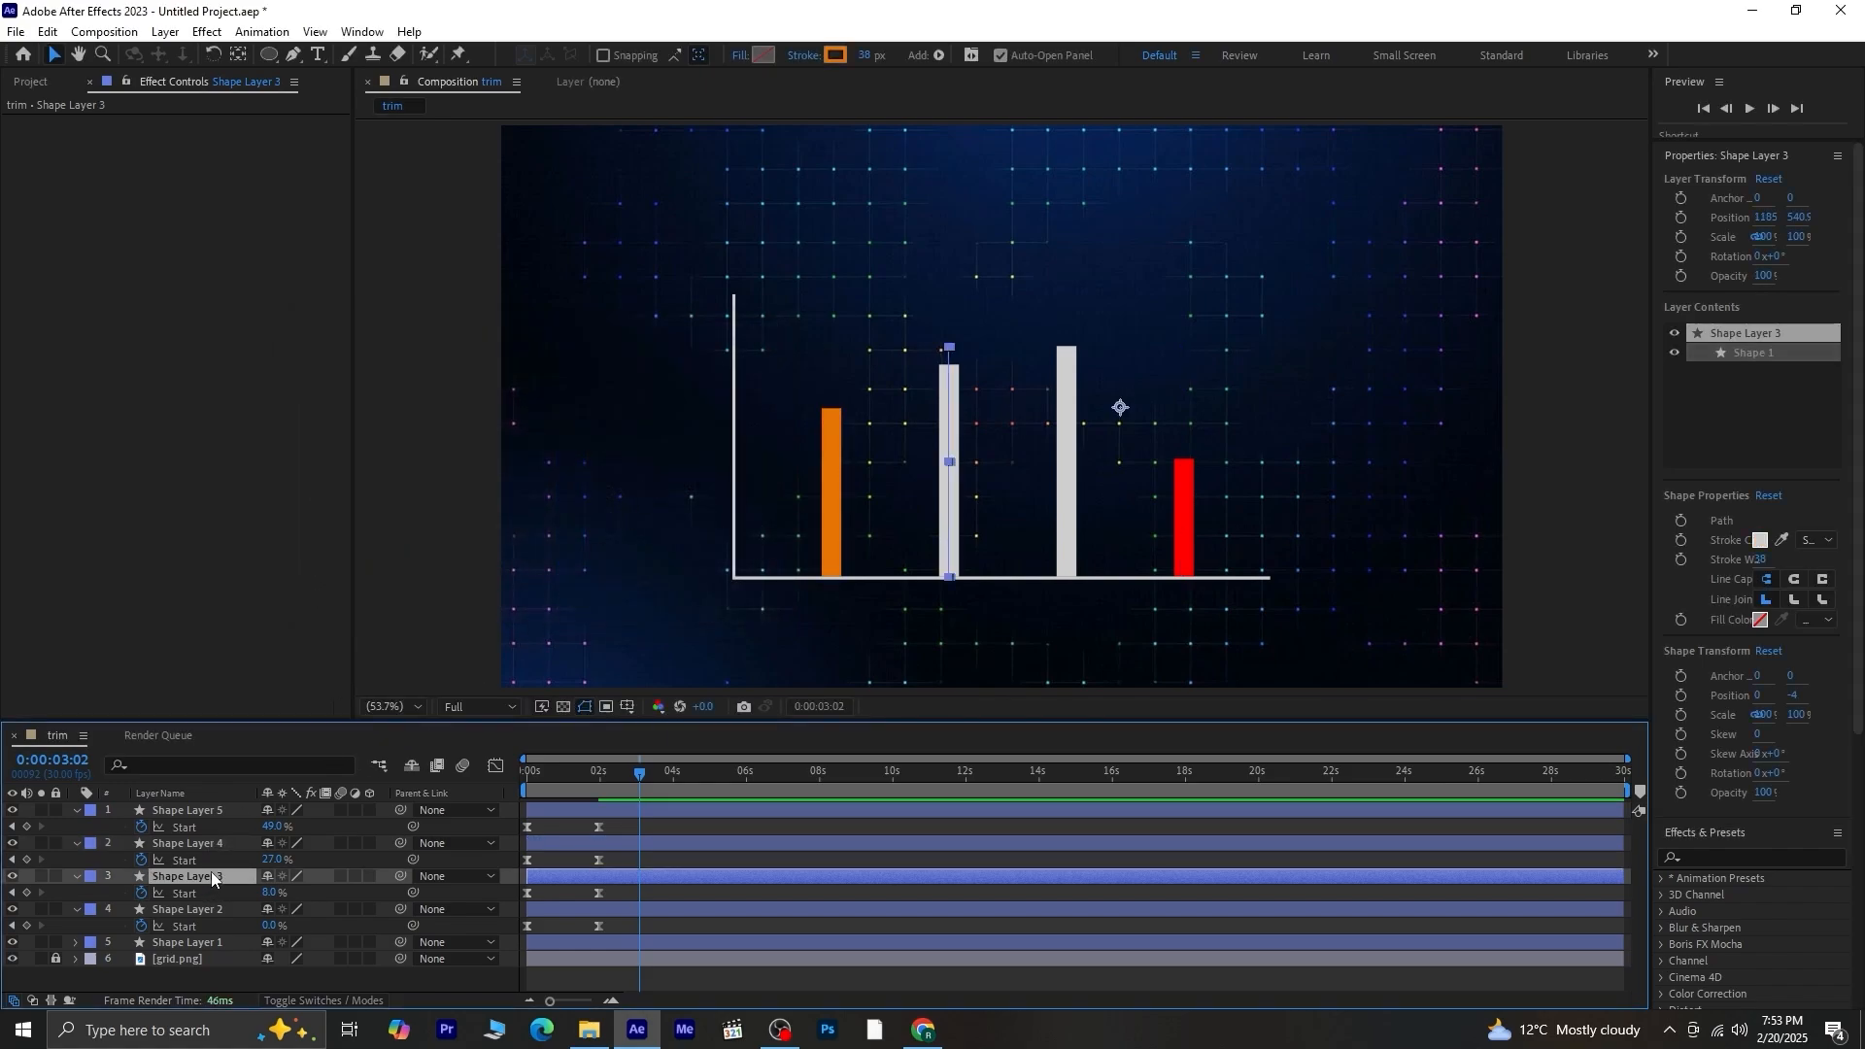
{"action": "left_click", "coordinate": [835, 56]}
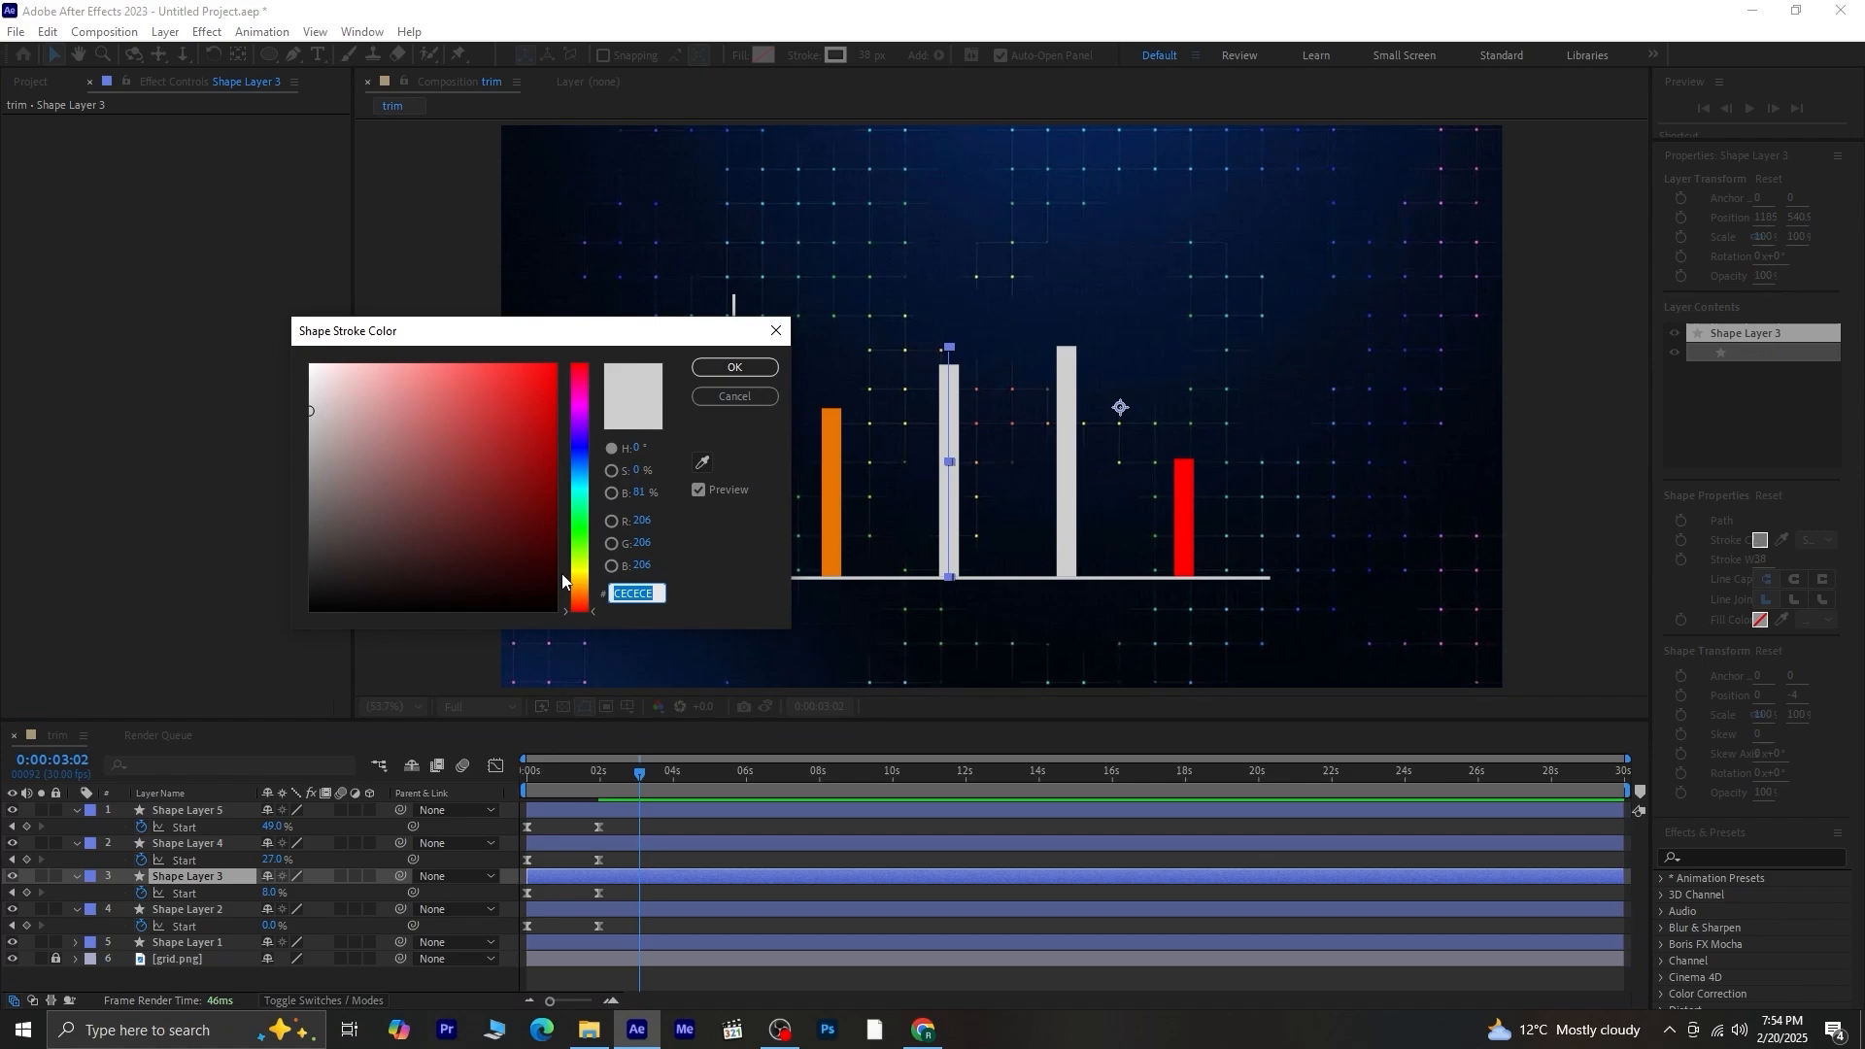
{"action": "left_click", "coordinate": [577, 580]}
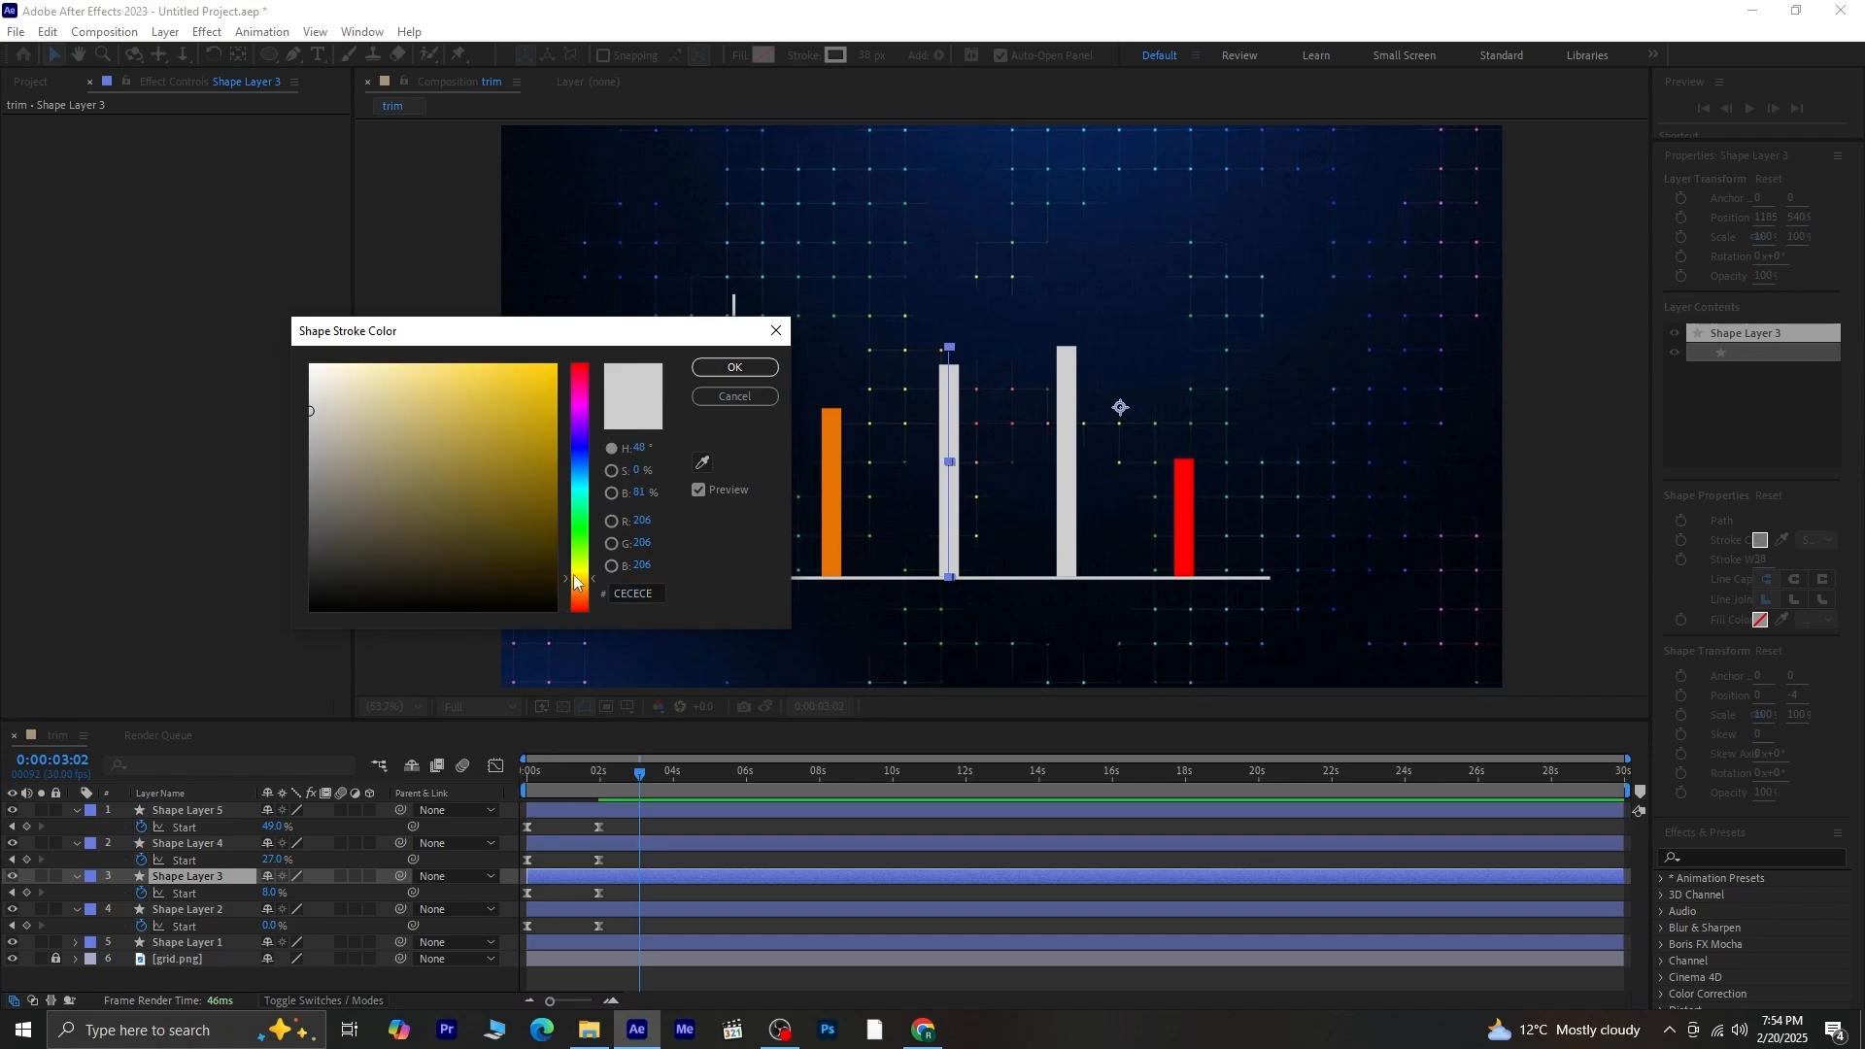
{"action": "left_click", "coordinate": [555, 369]}
{"action": "left_click", "coordinate": [734, 367]}
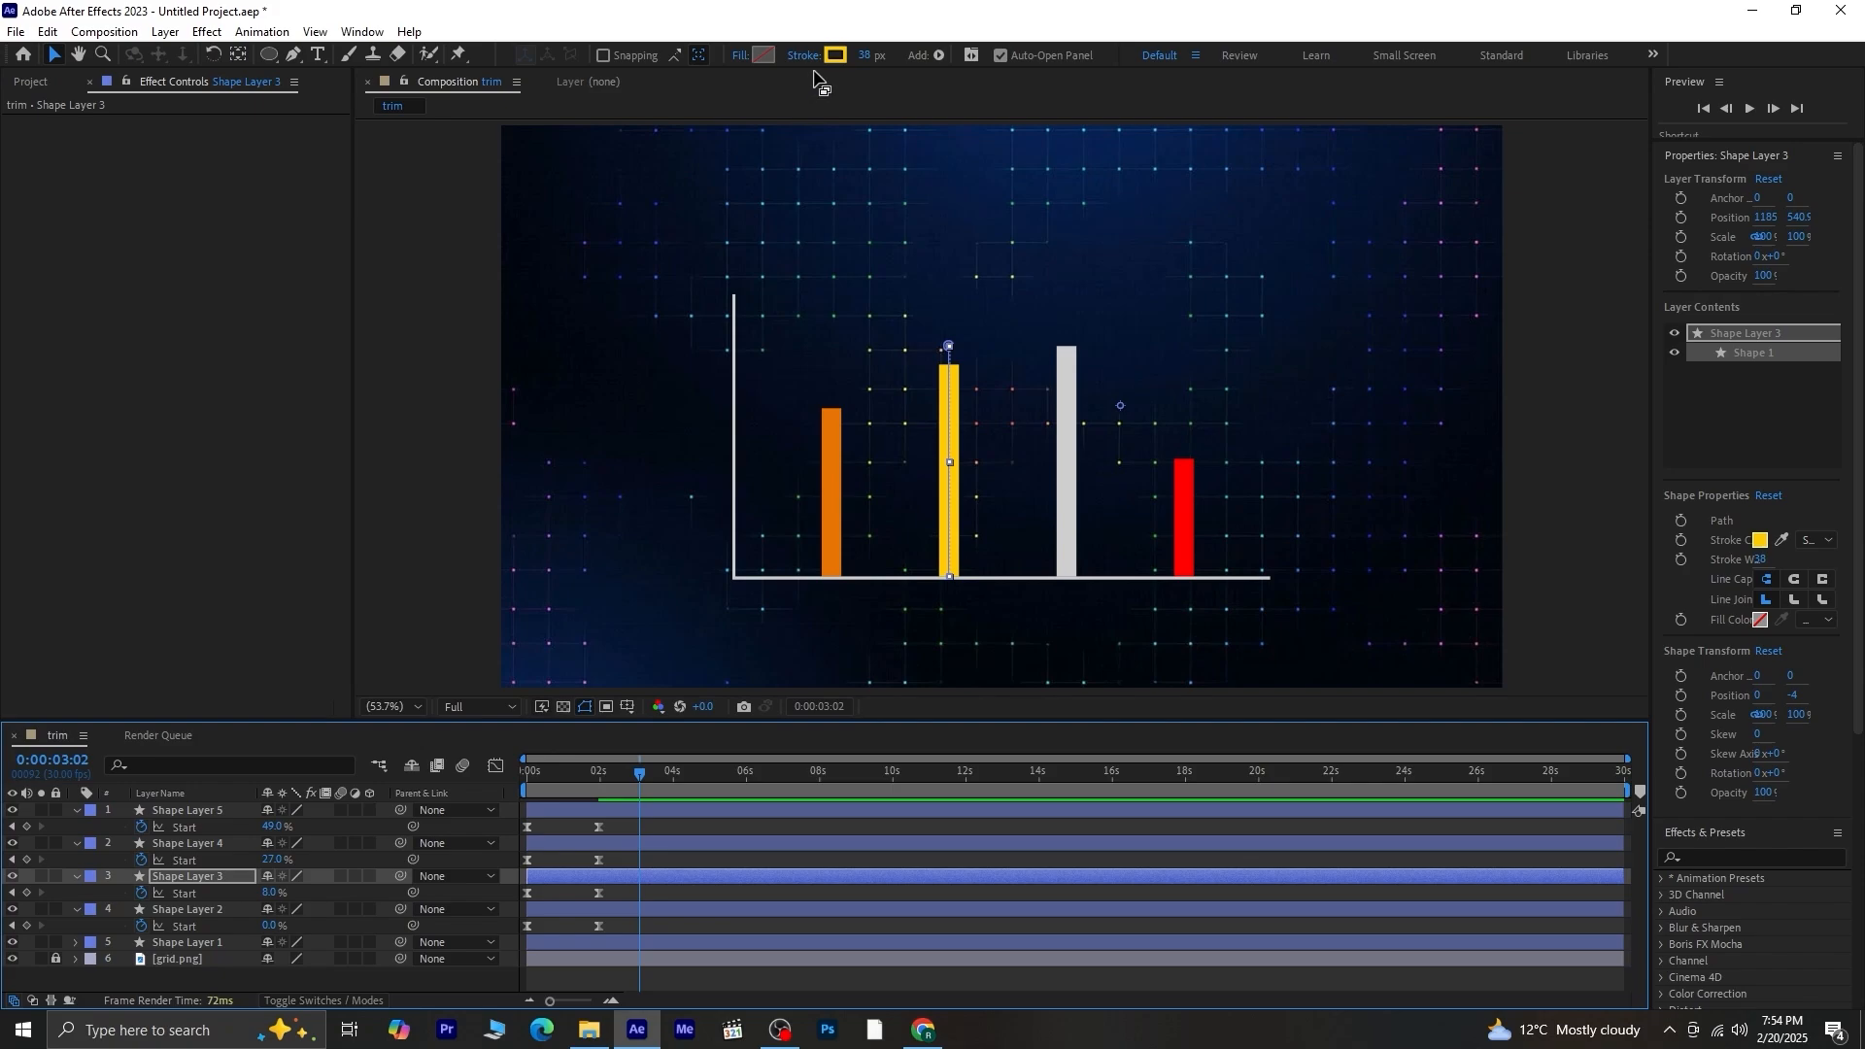
Change the stroke colour of Shape Layer 2's bar to bright green.
{"action": "left_click", "coordinate": [189, 909]}
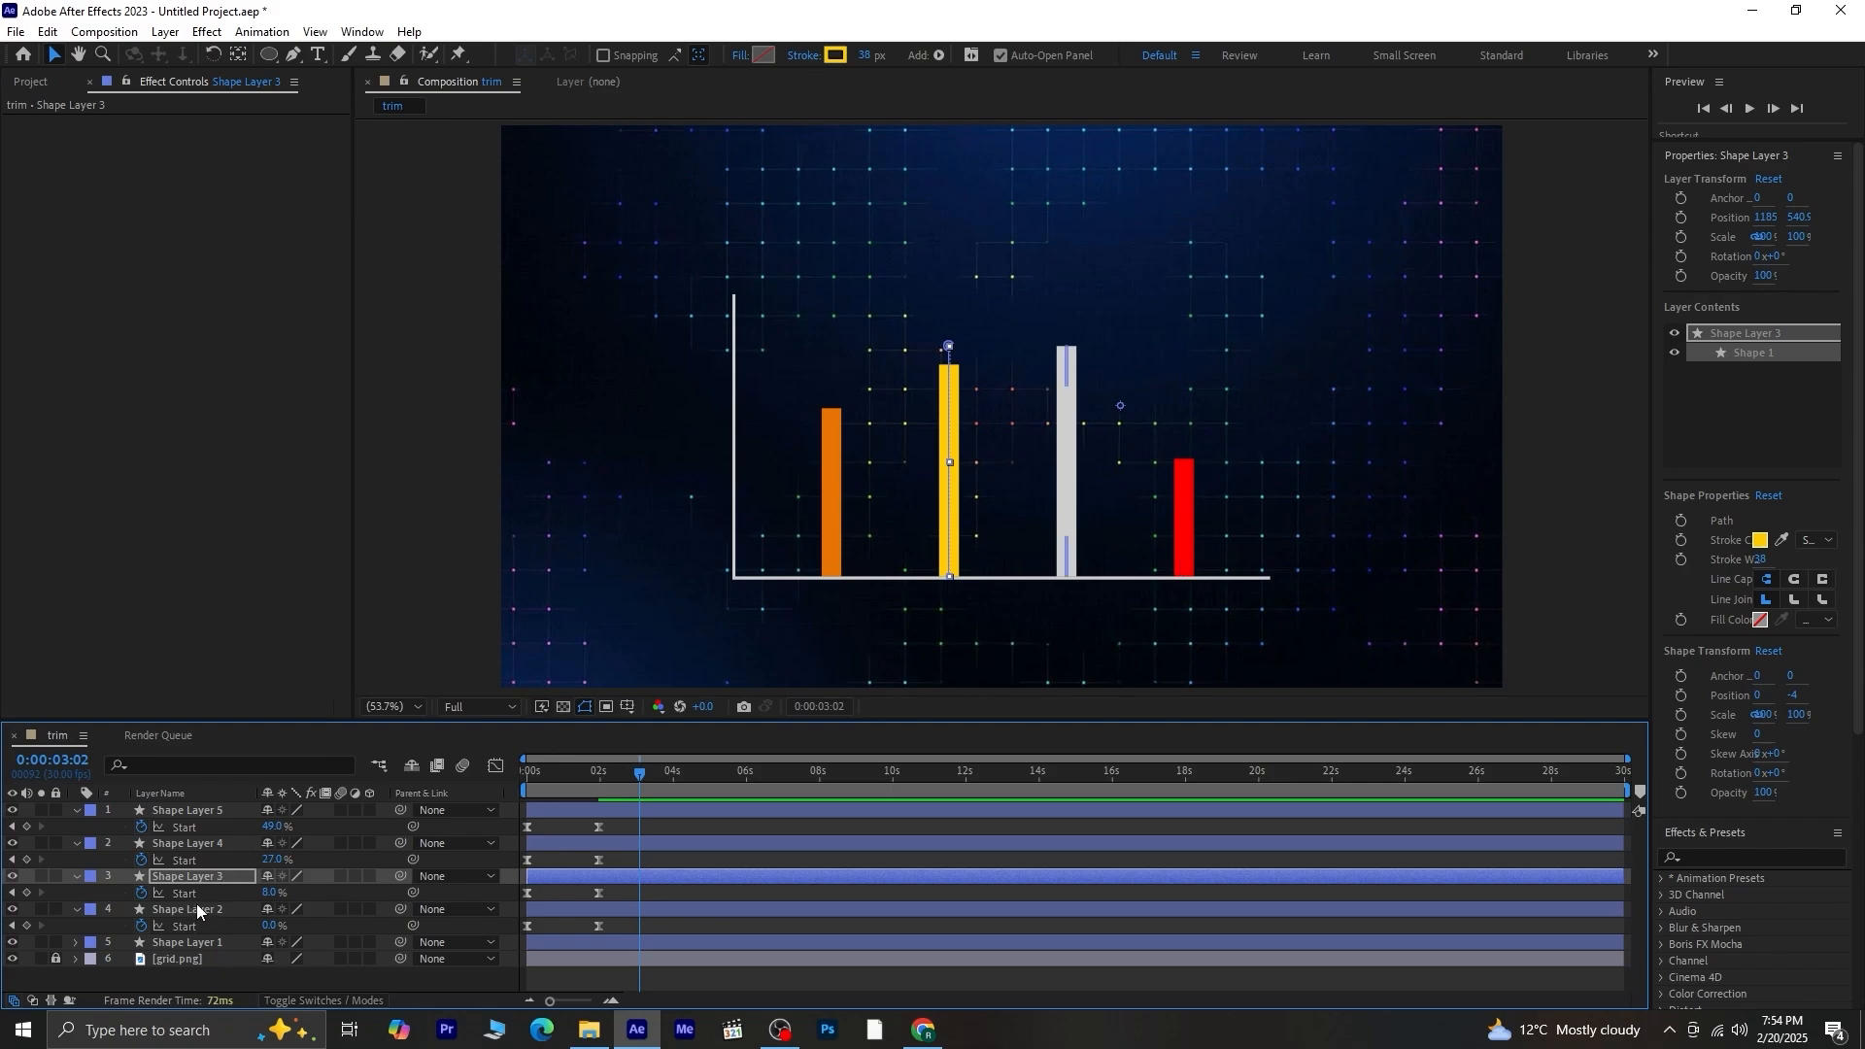
{"action": "left_click", "coordinate": [841, 57]}
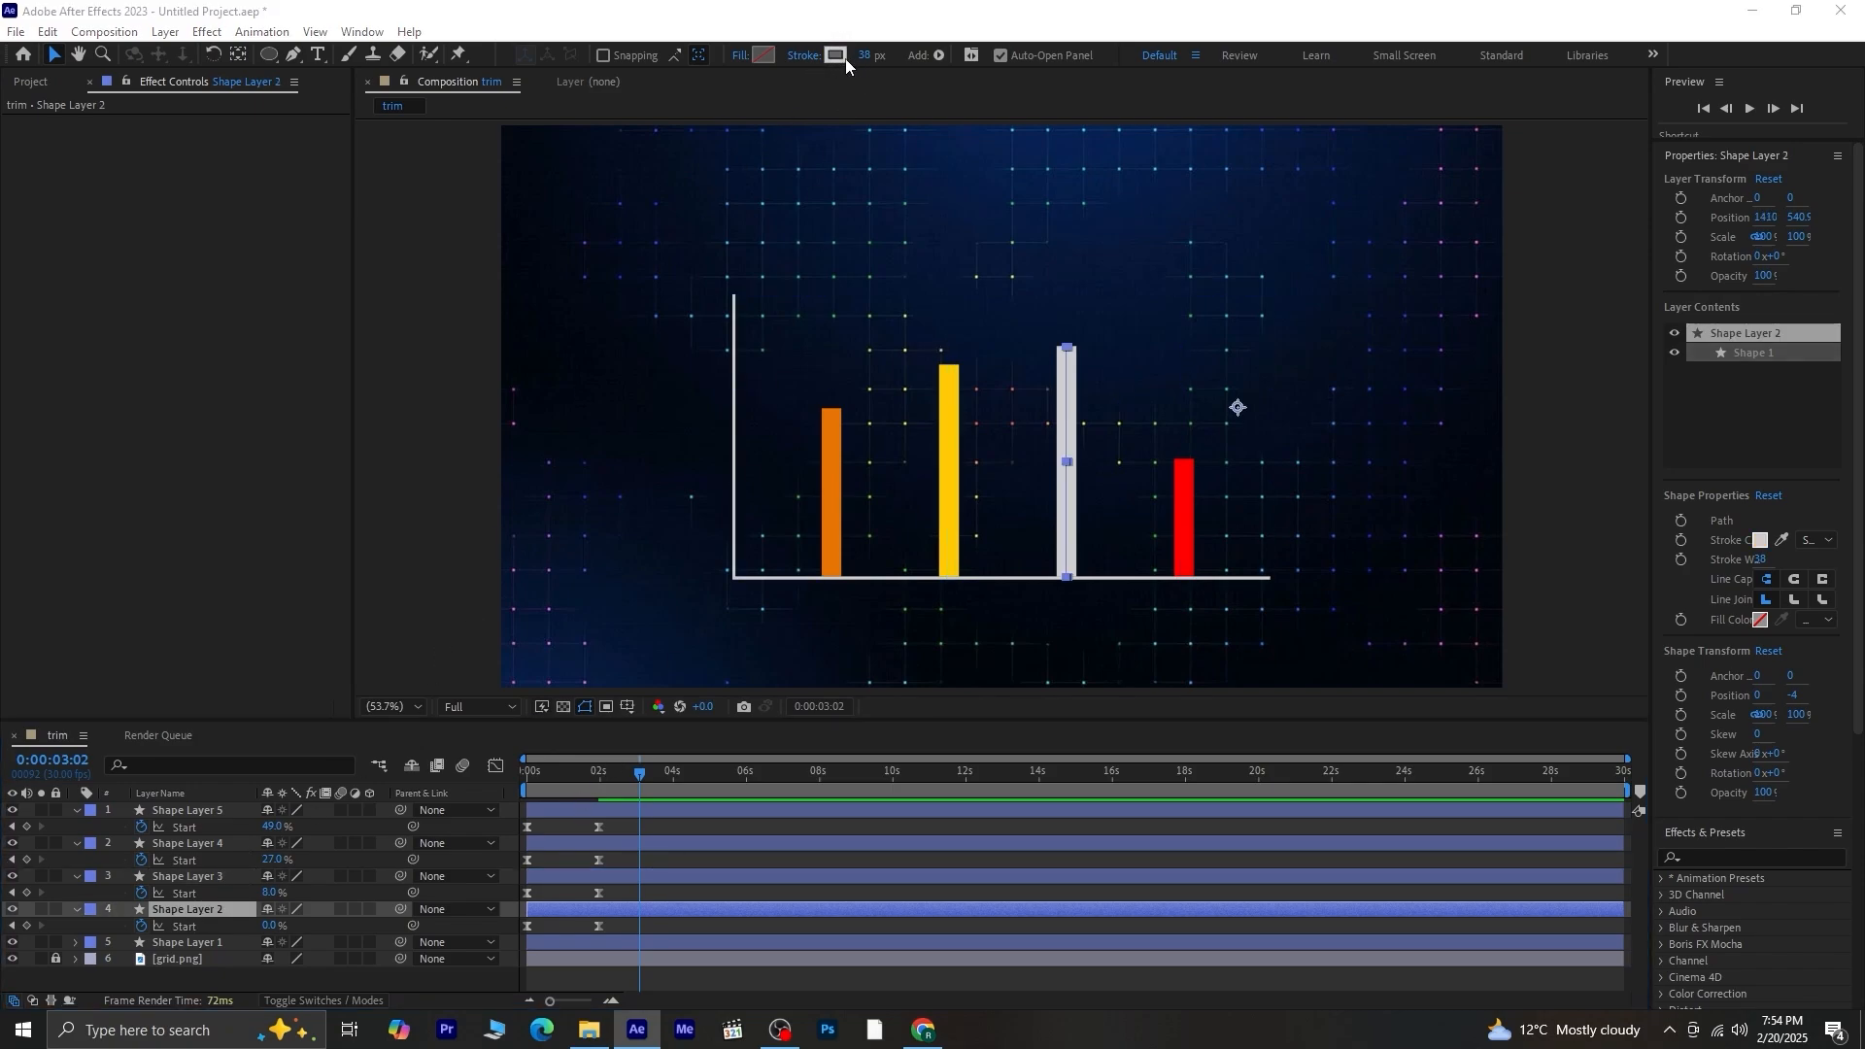
{"action": "left_click", "coordinate": [580, 522]}
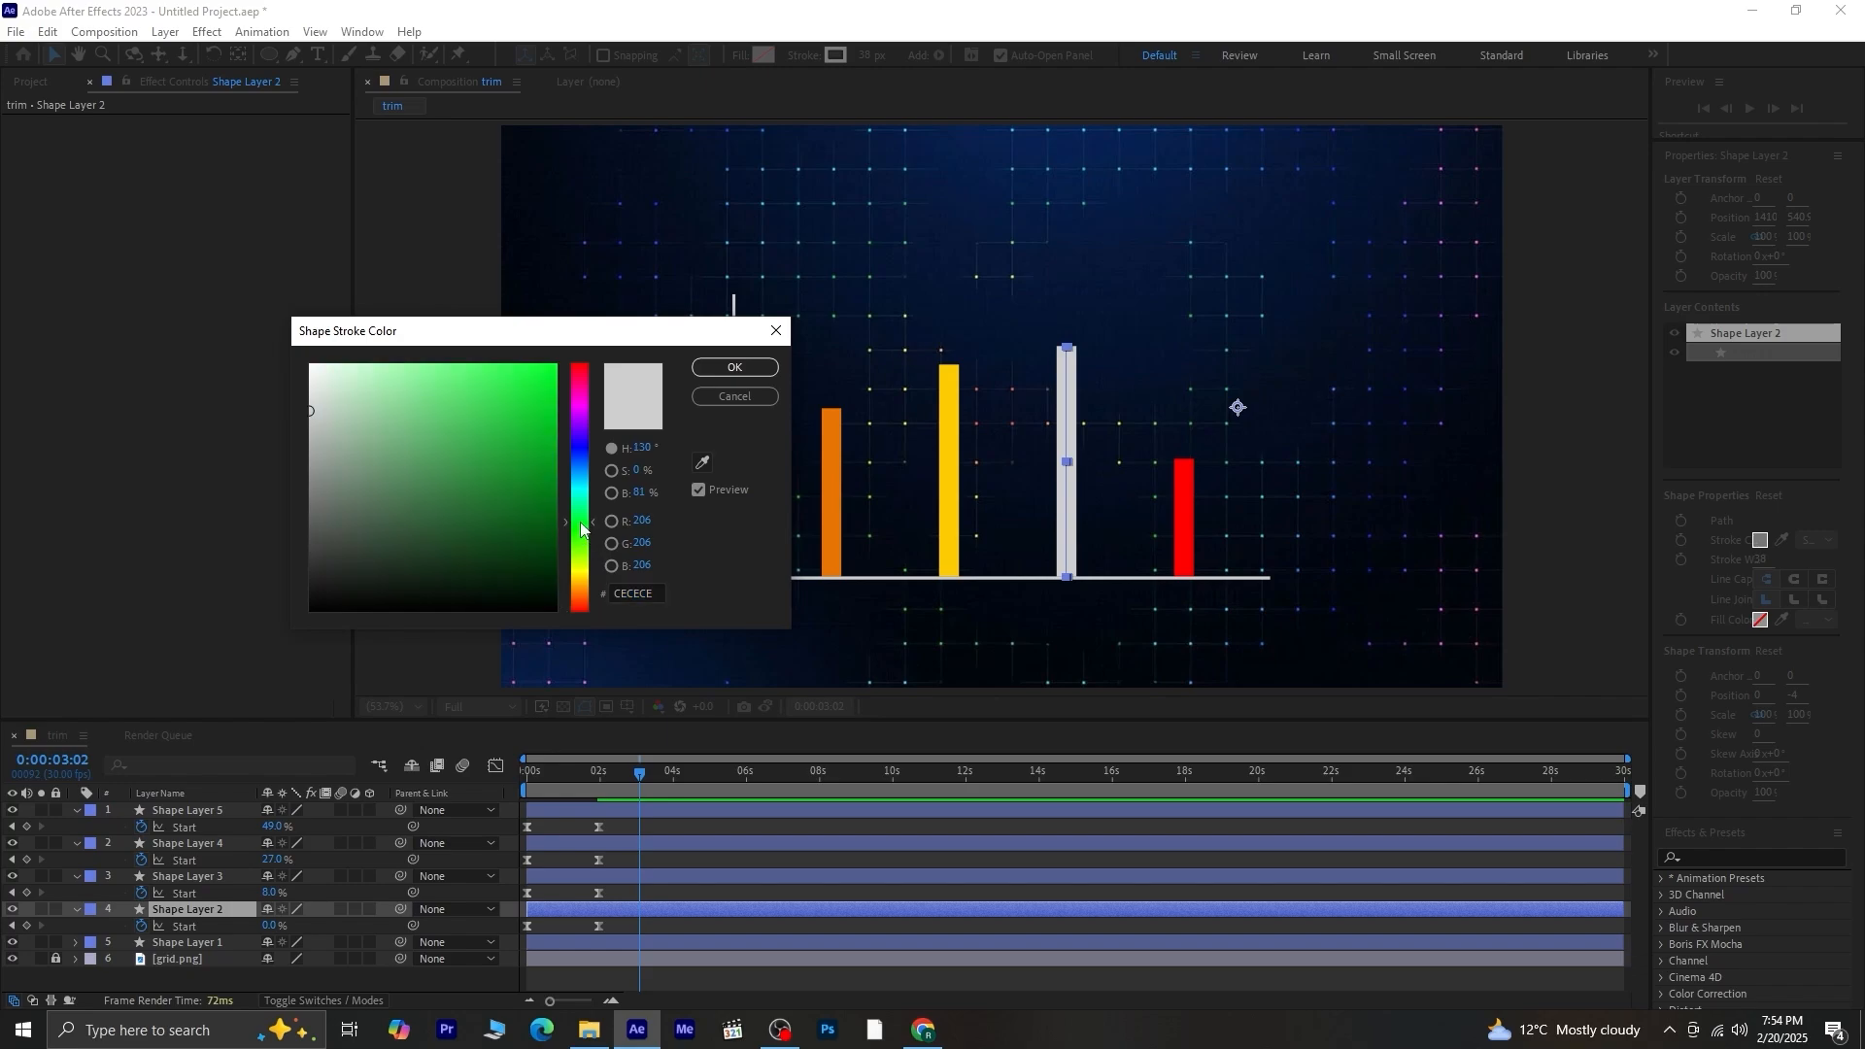
{"action": "left_click", "coordinate": [527, 398]}
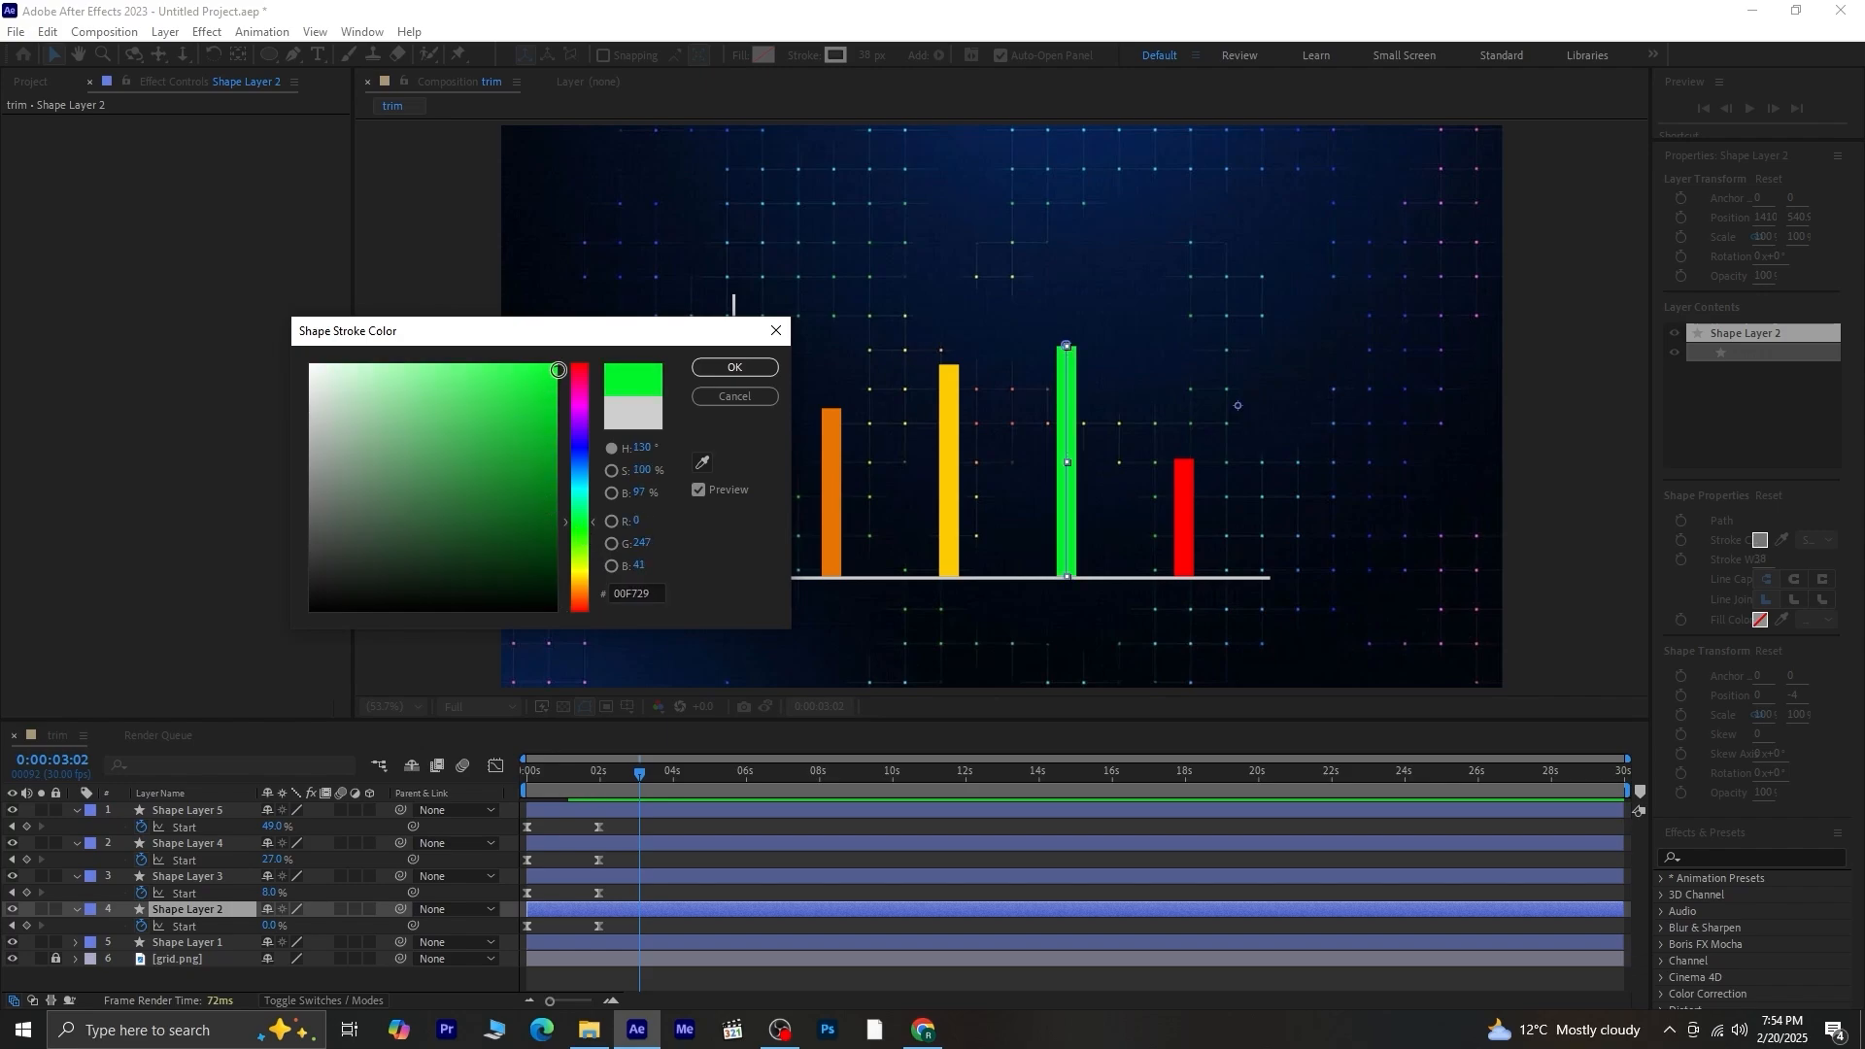
{"action": "left_click", "coordinate": [734, 367]}
Play the coloured bar chart animation from the first frame to check it.
{"action": "left_click_drag", "start_coordinate": [643, 771], "coordinate": [311, 818]}
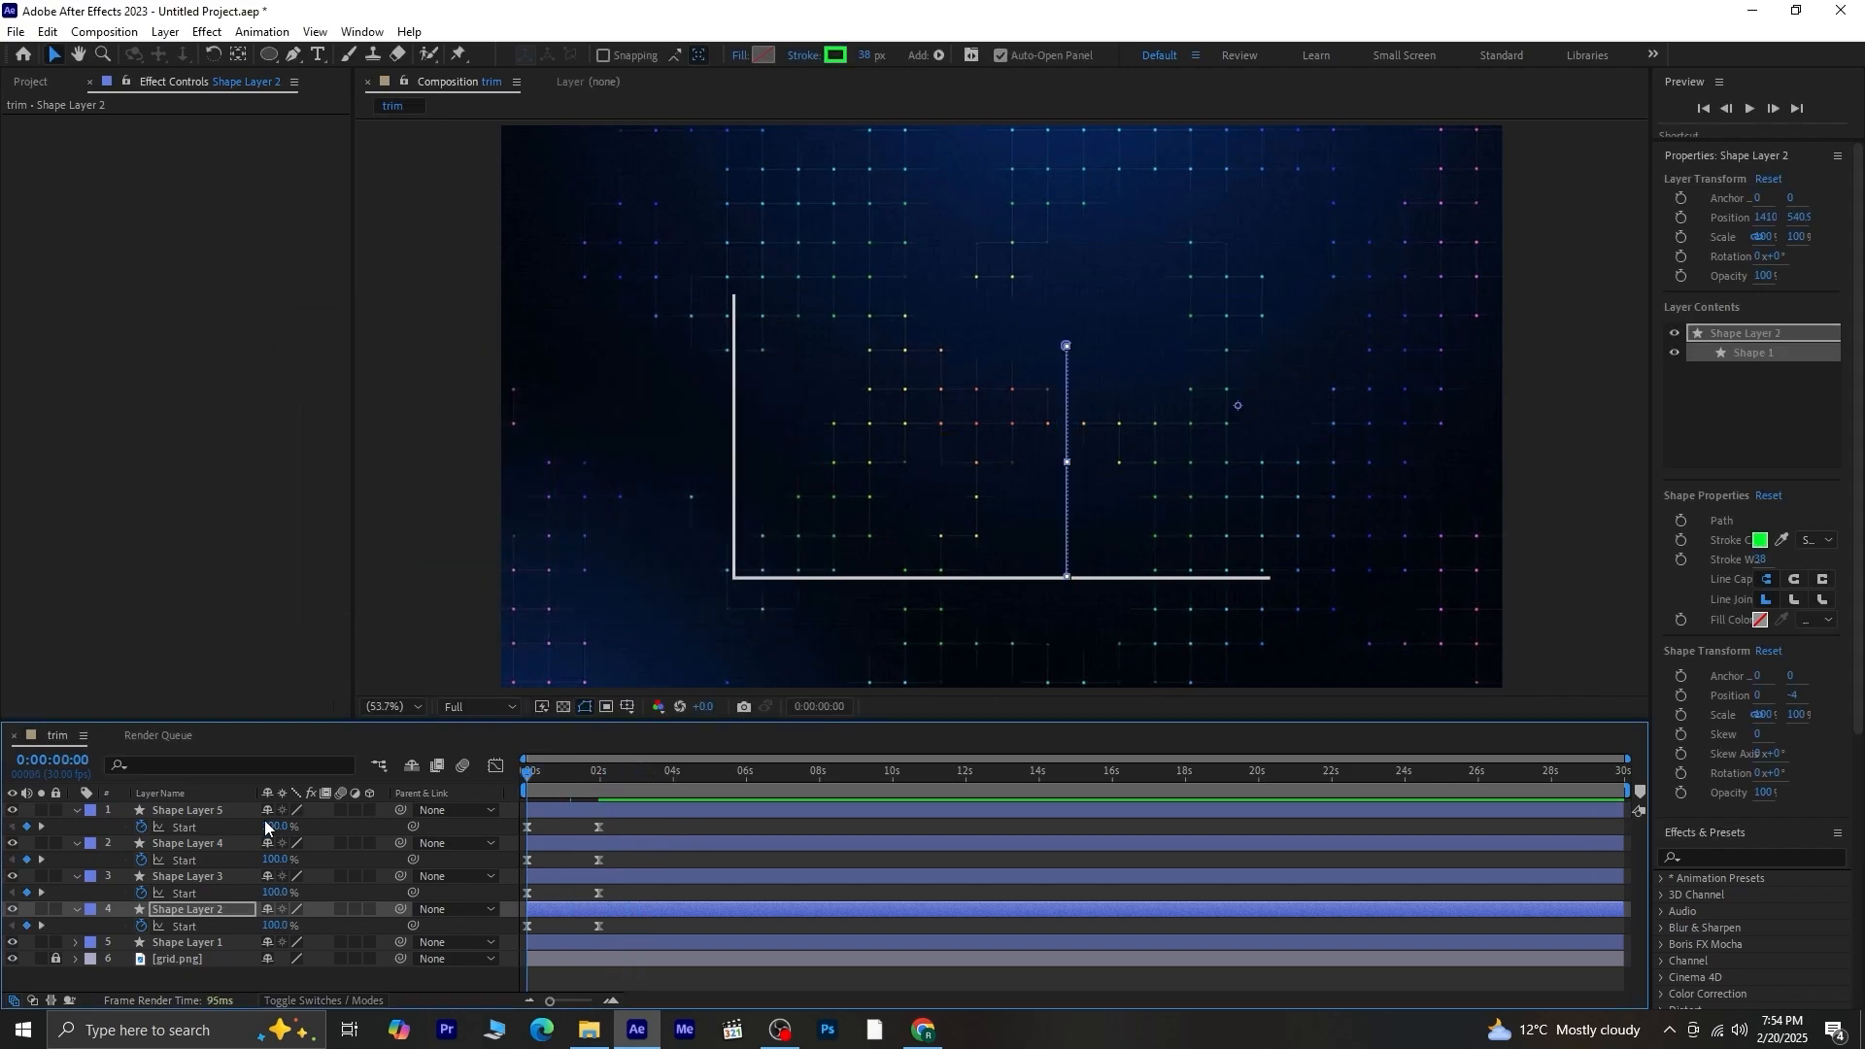
{"action": "key", "text": "space"}
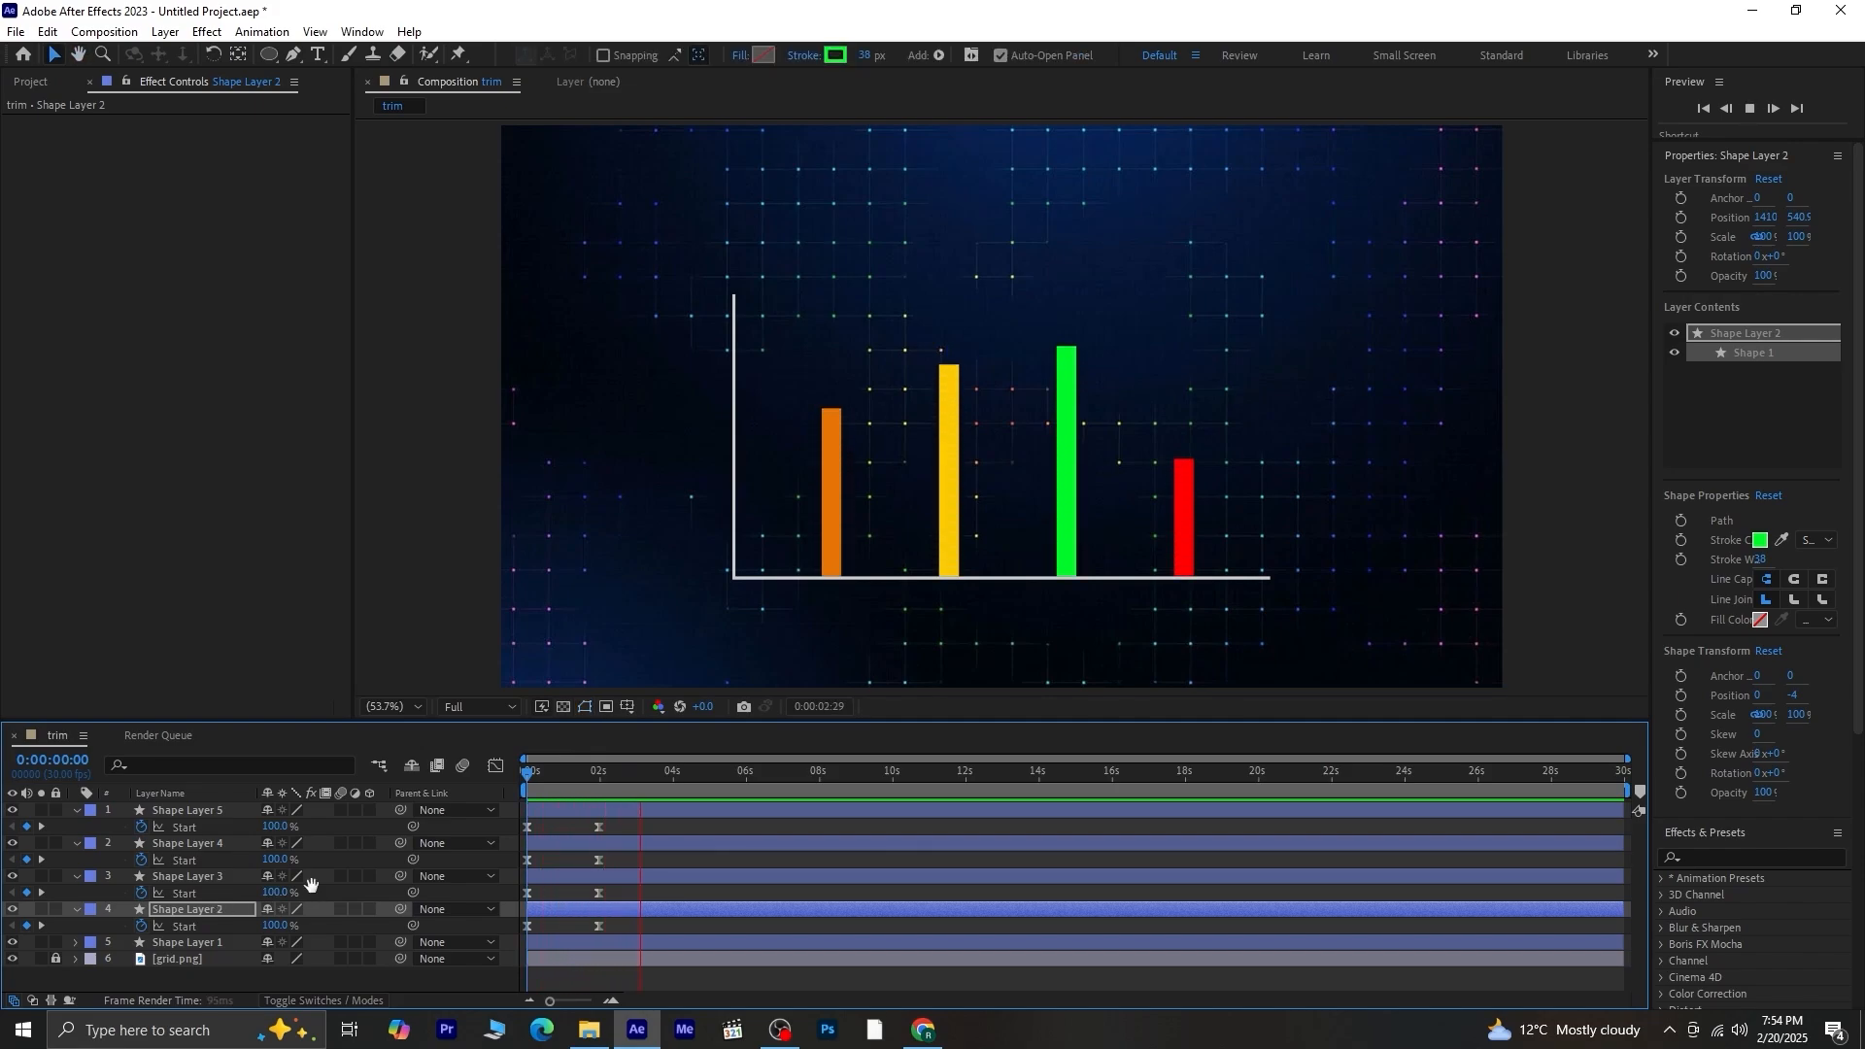
{"action": "key", "text": "space"}
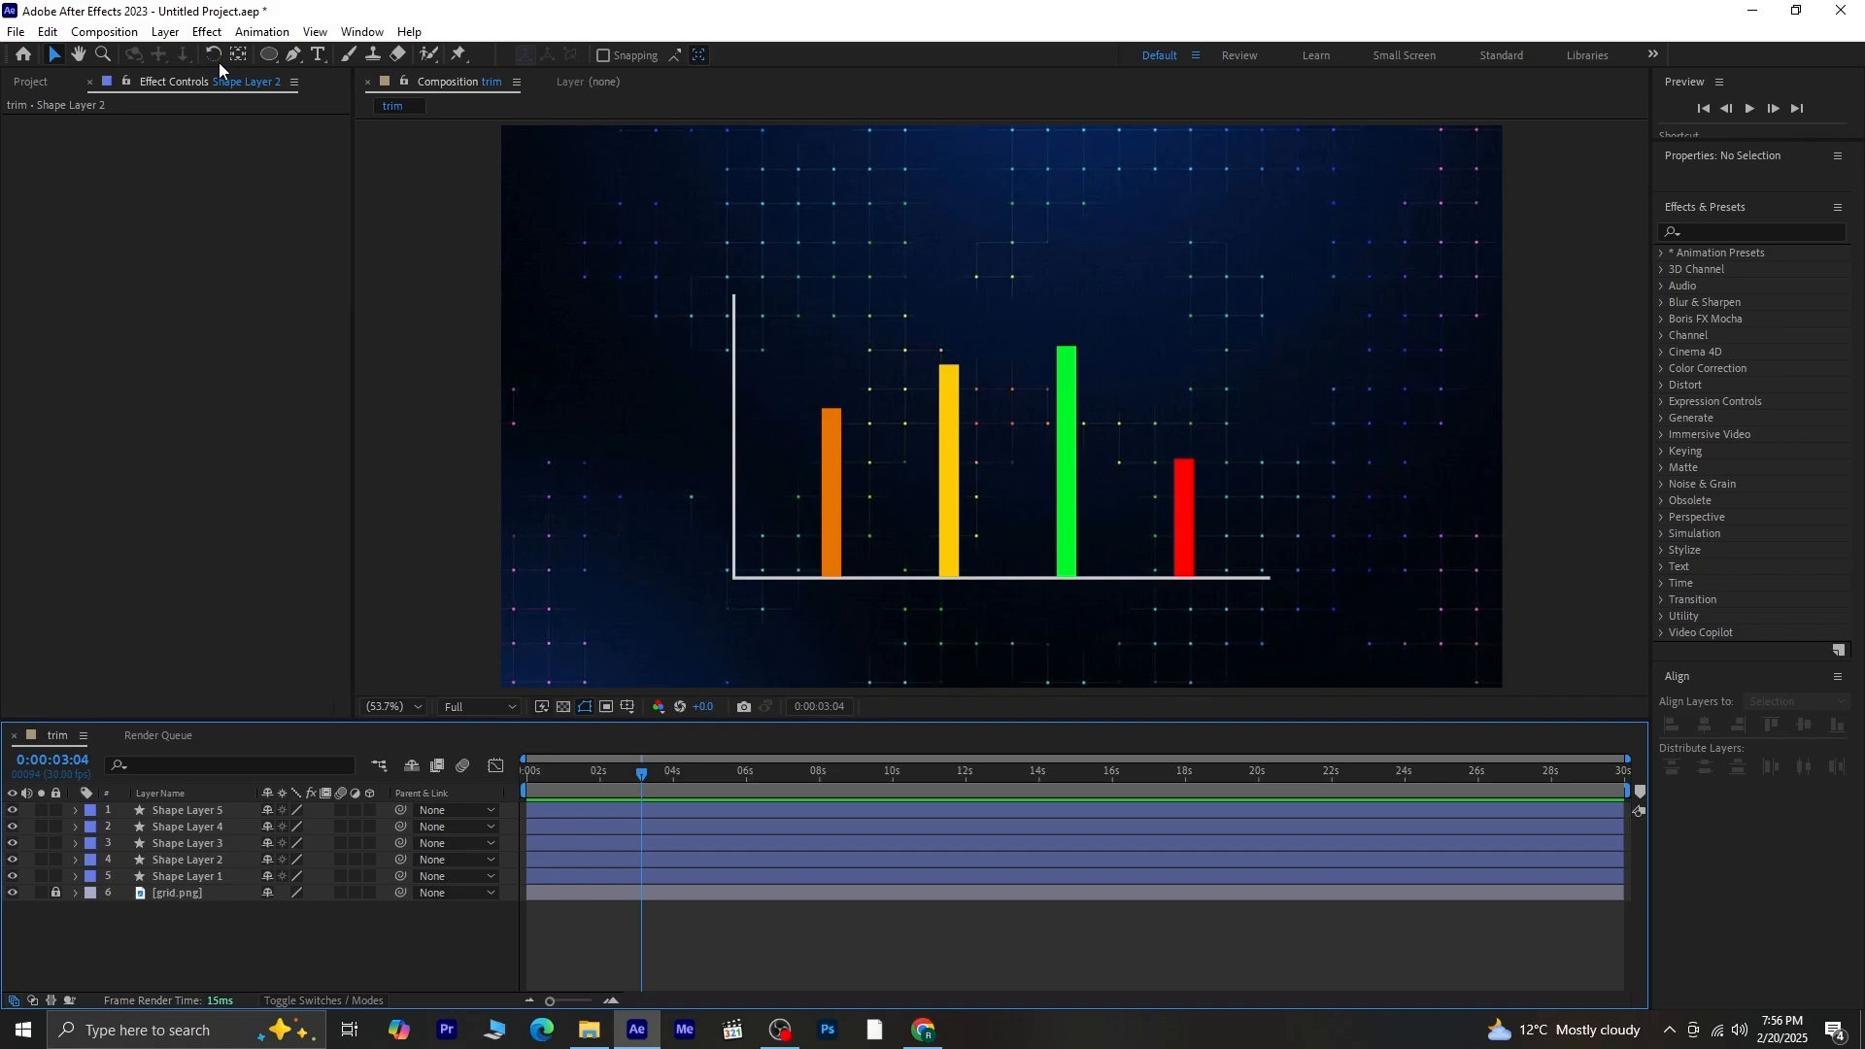
Add an adjustment layer above the chart and apply the Stylize Glow effect to it.
{"action": "left_click", "coordinate": [165, 31]}
{"action": "mouse_move", "coordinate": [408, 55]}
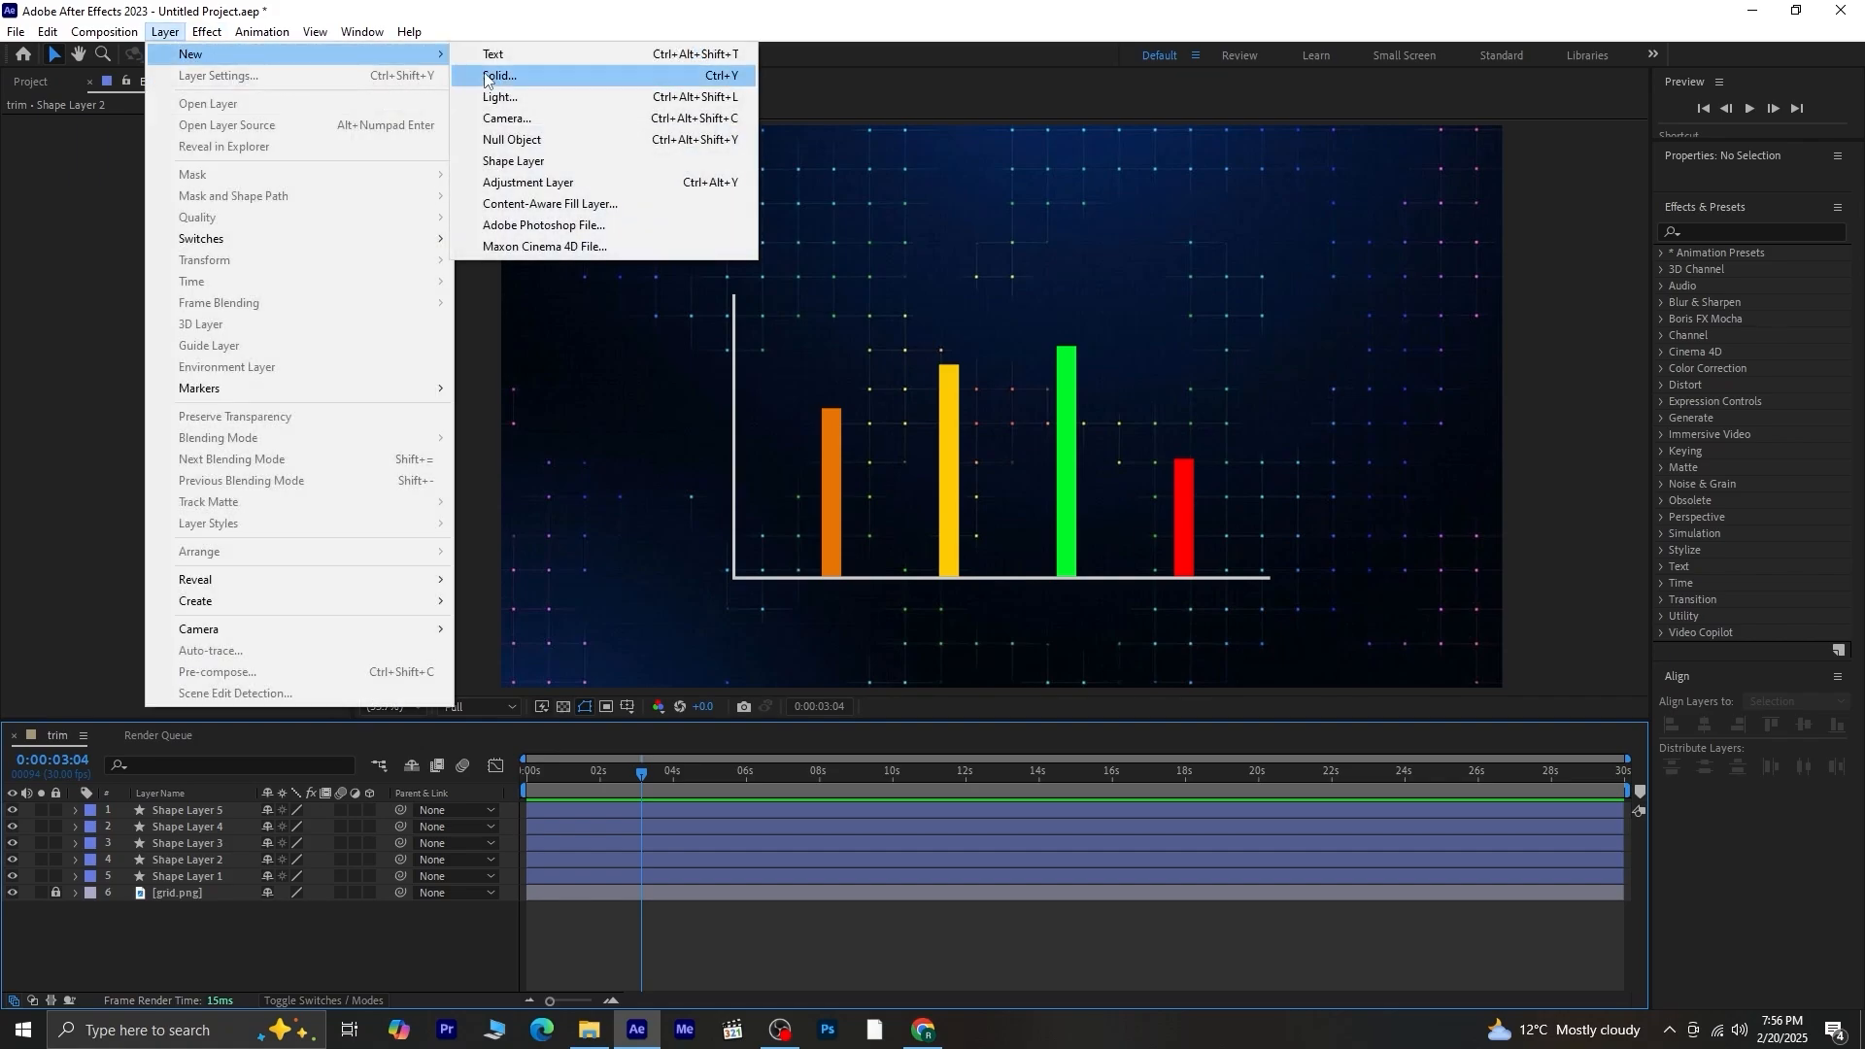
{"action": "left_click", "coordinate": [515, 182]}
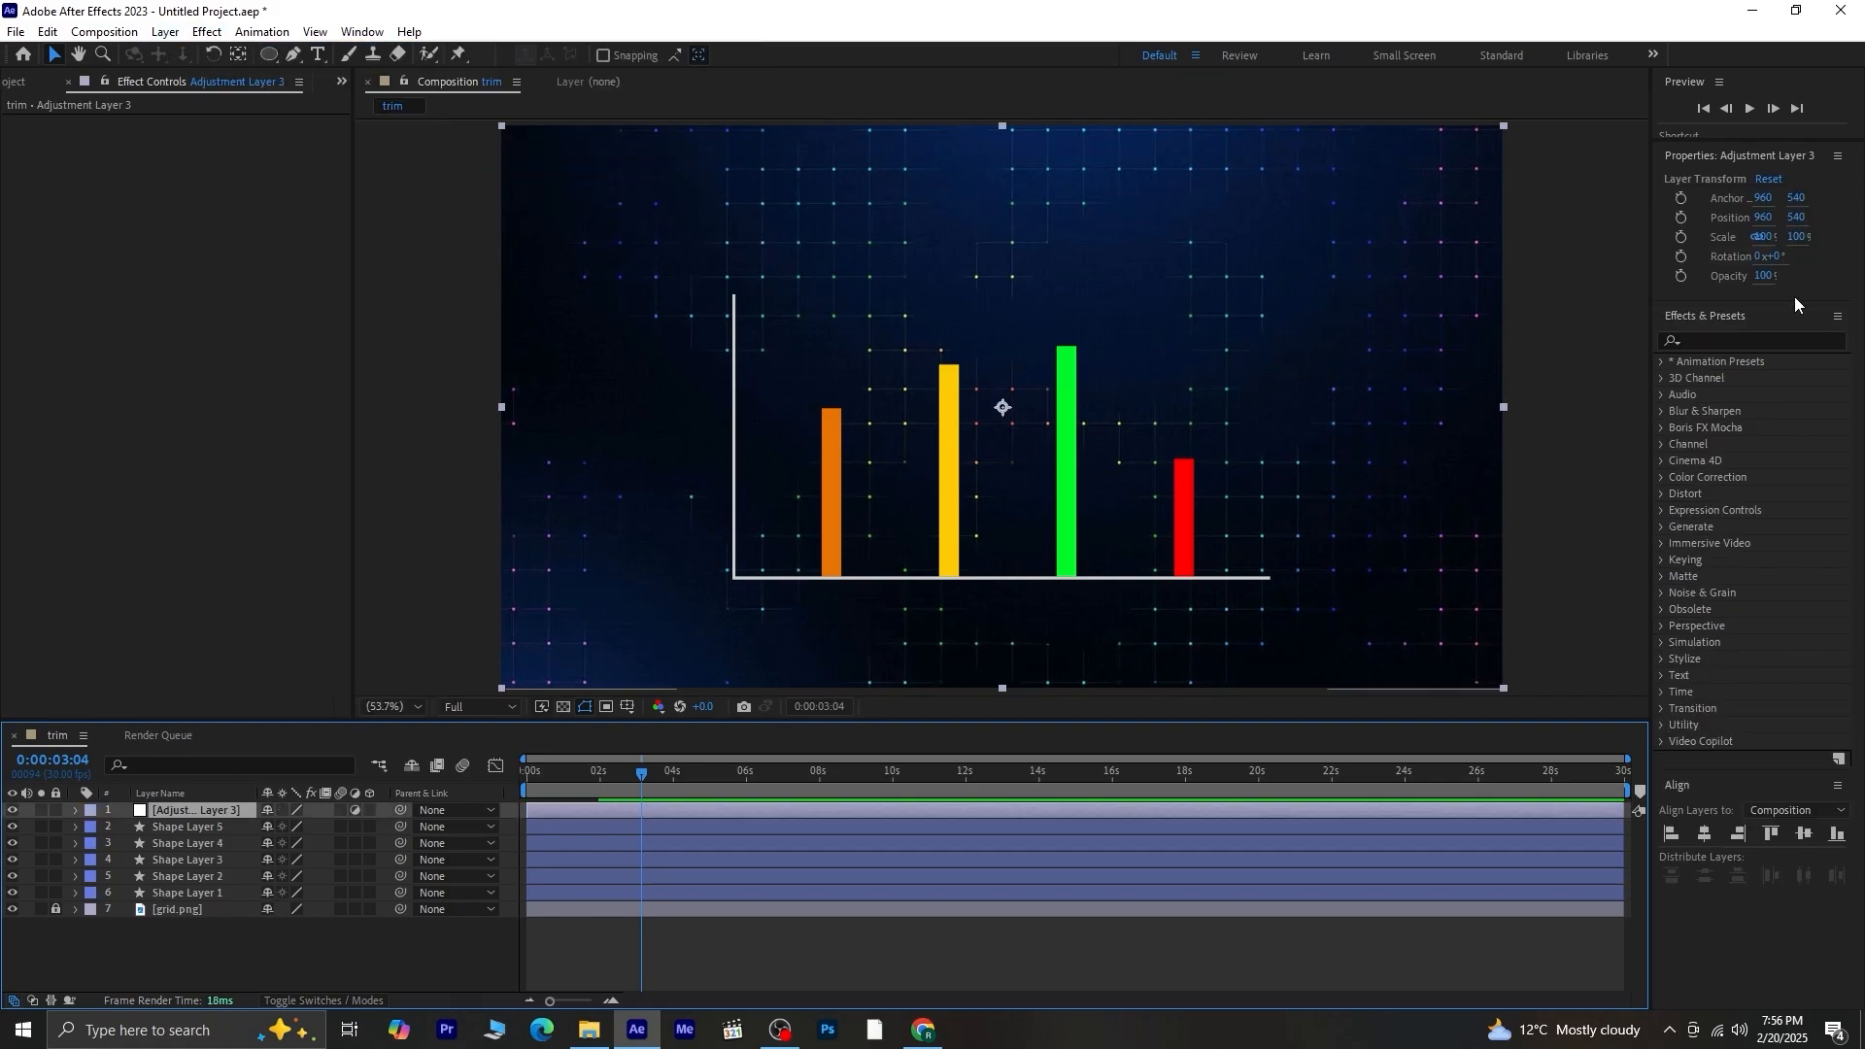
{"action": "left_click", "coordinate": [1798, 343]}
{"action": "type", "text": "glow"}
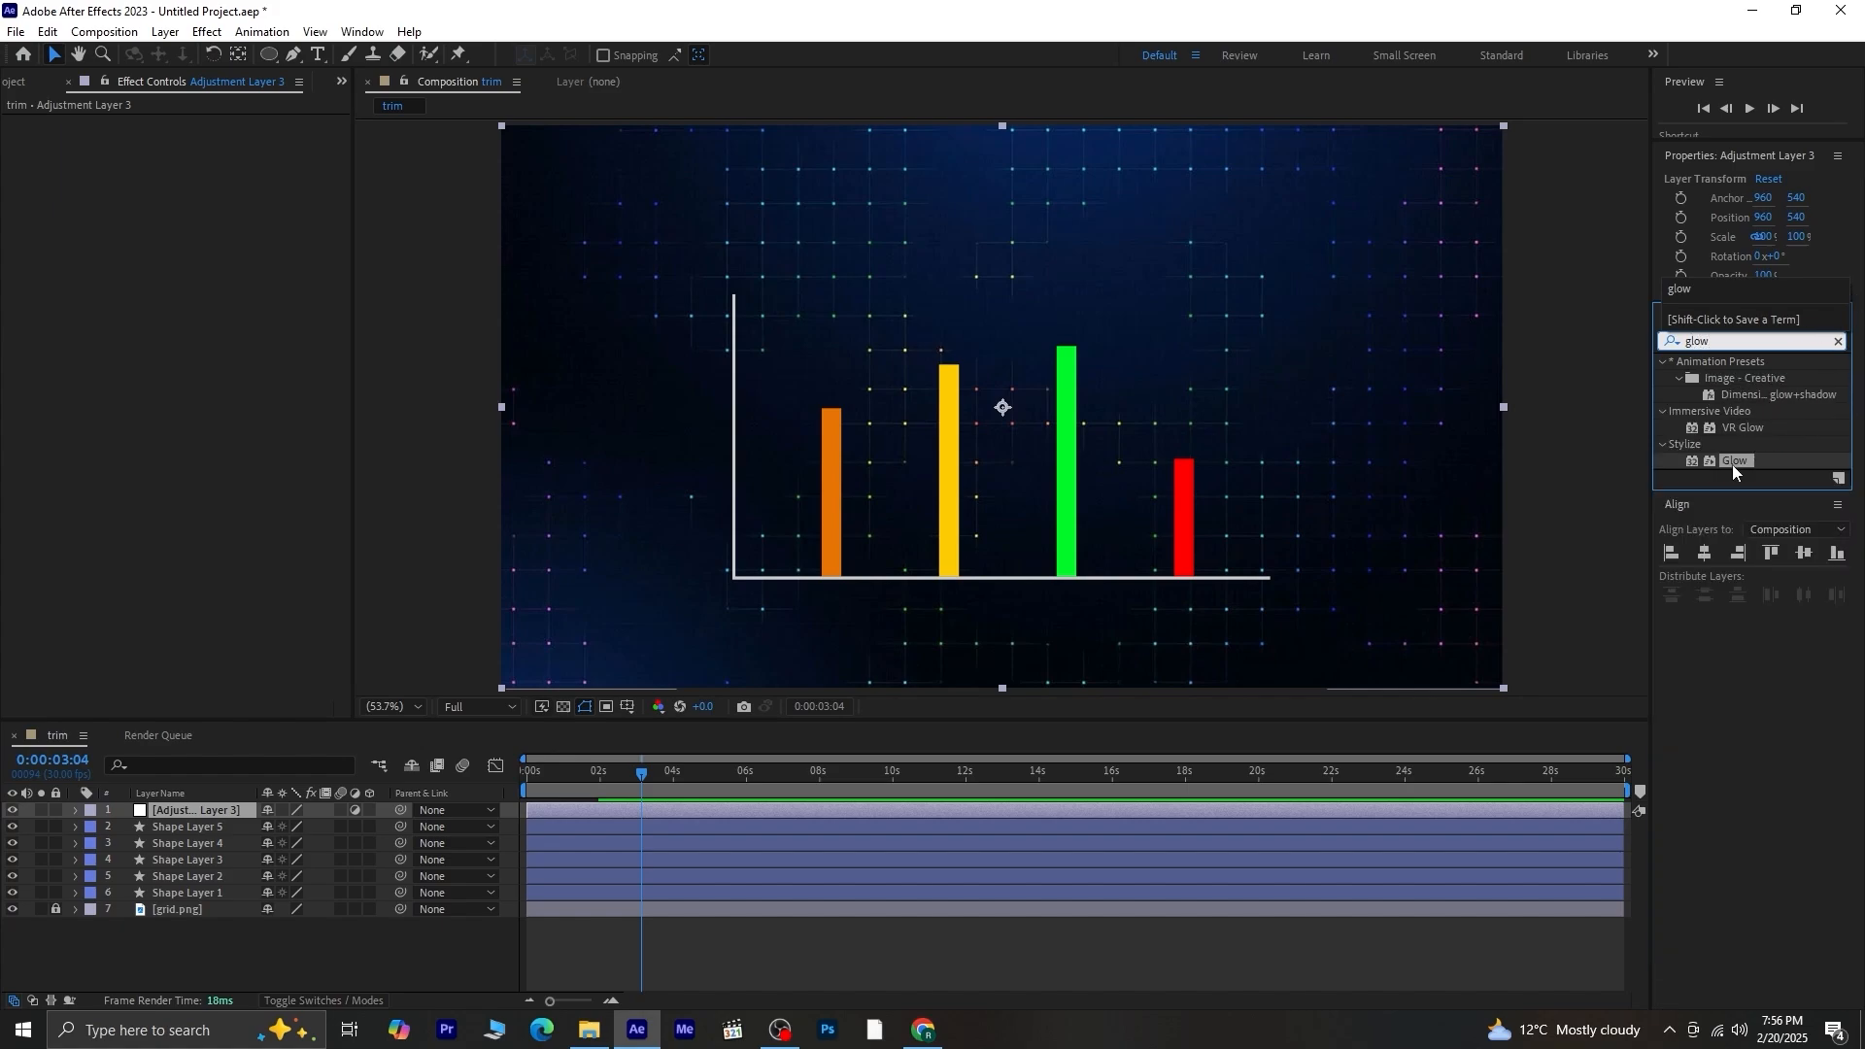
{"action": "double_click", "coordinate": [1732, 463]}
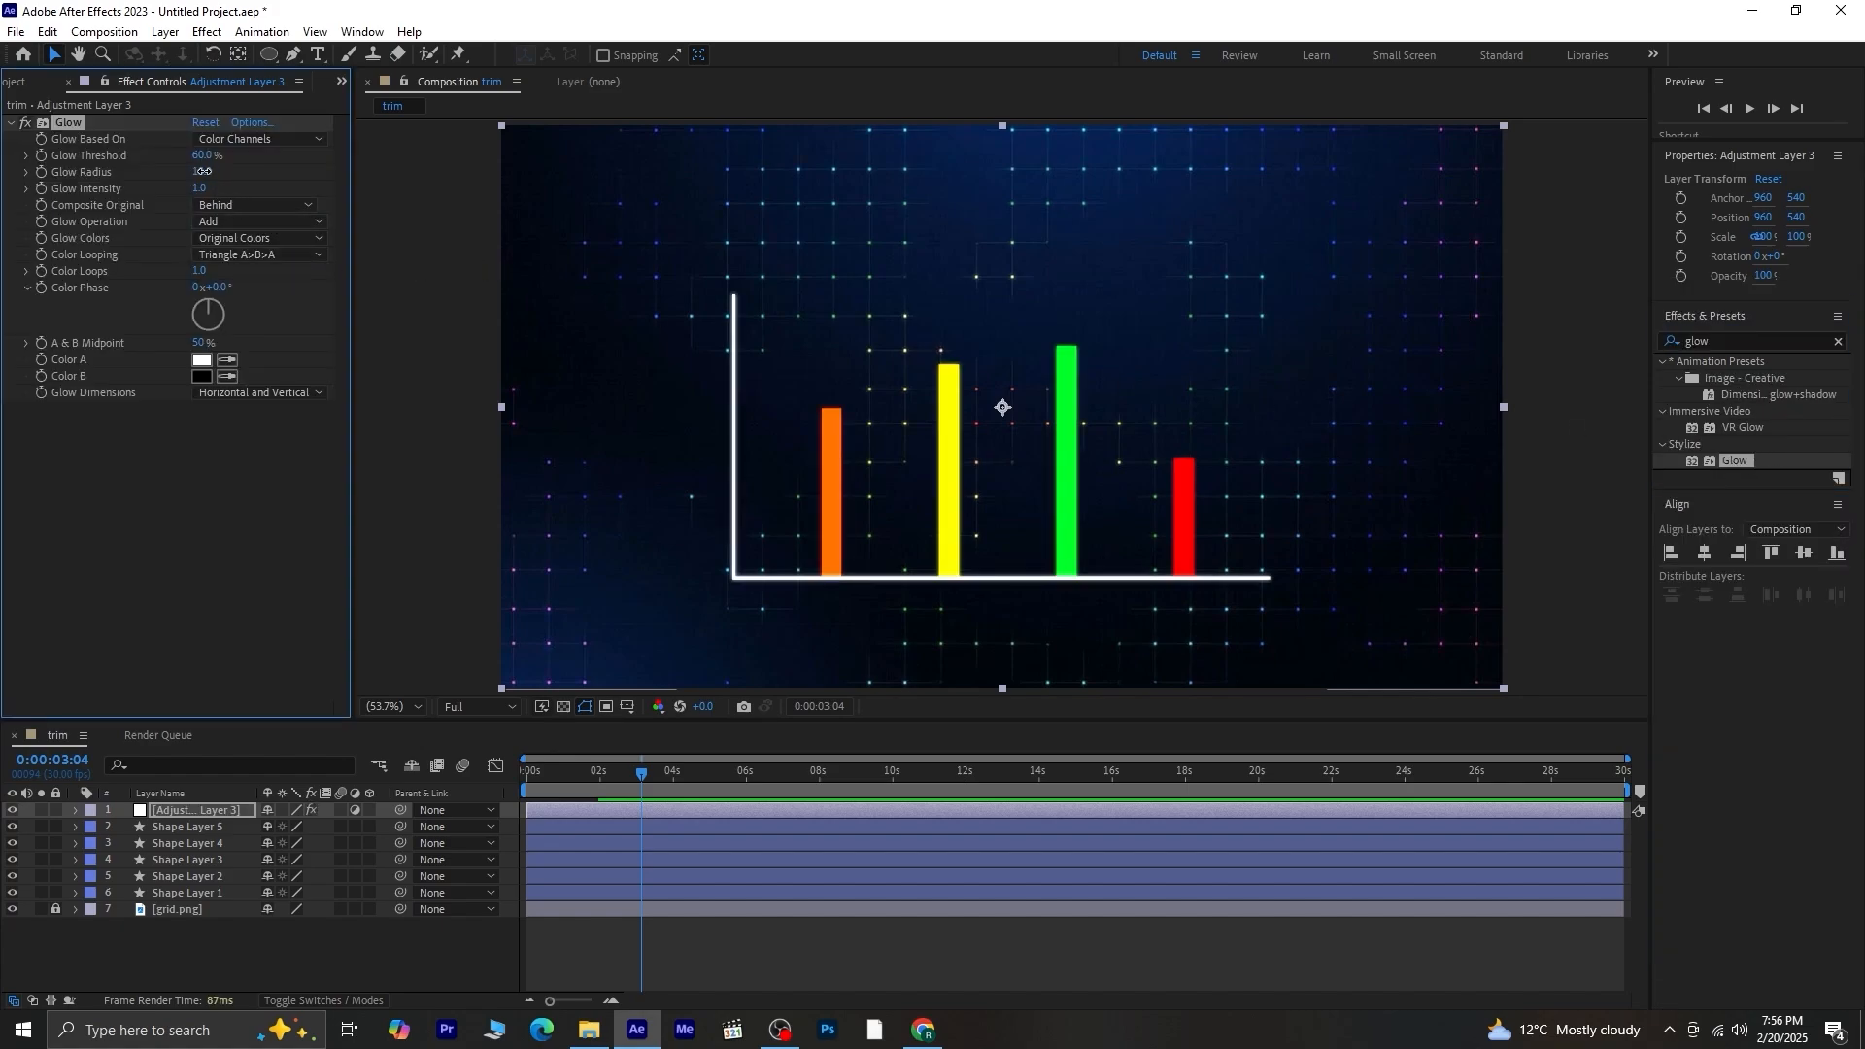
Set the Glow Radius to 231 and Glow Intensity to 0.9, and preview the glowing chart from the first frame.
{"action": "left_click_drag", "start_coordinate": [204, 171], "coordinate": [429, 189]}
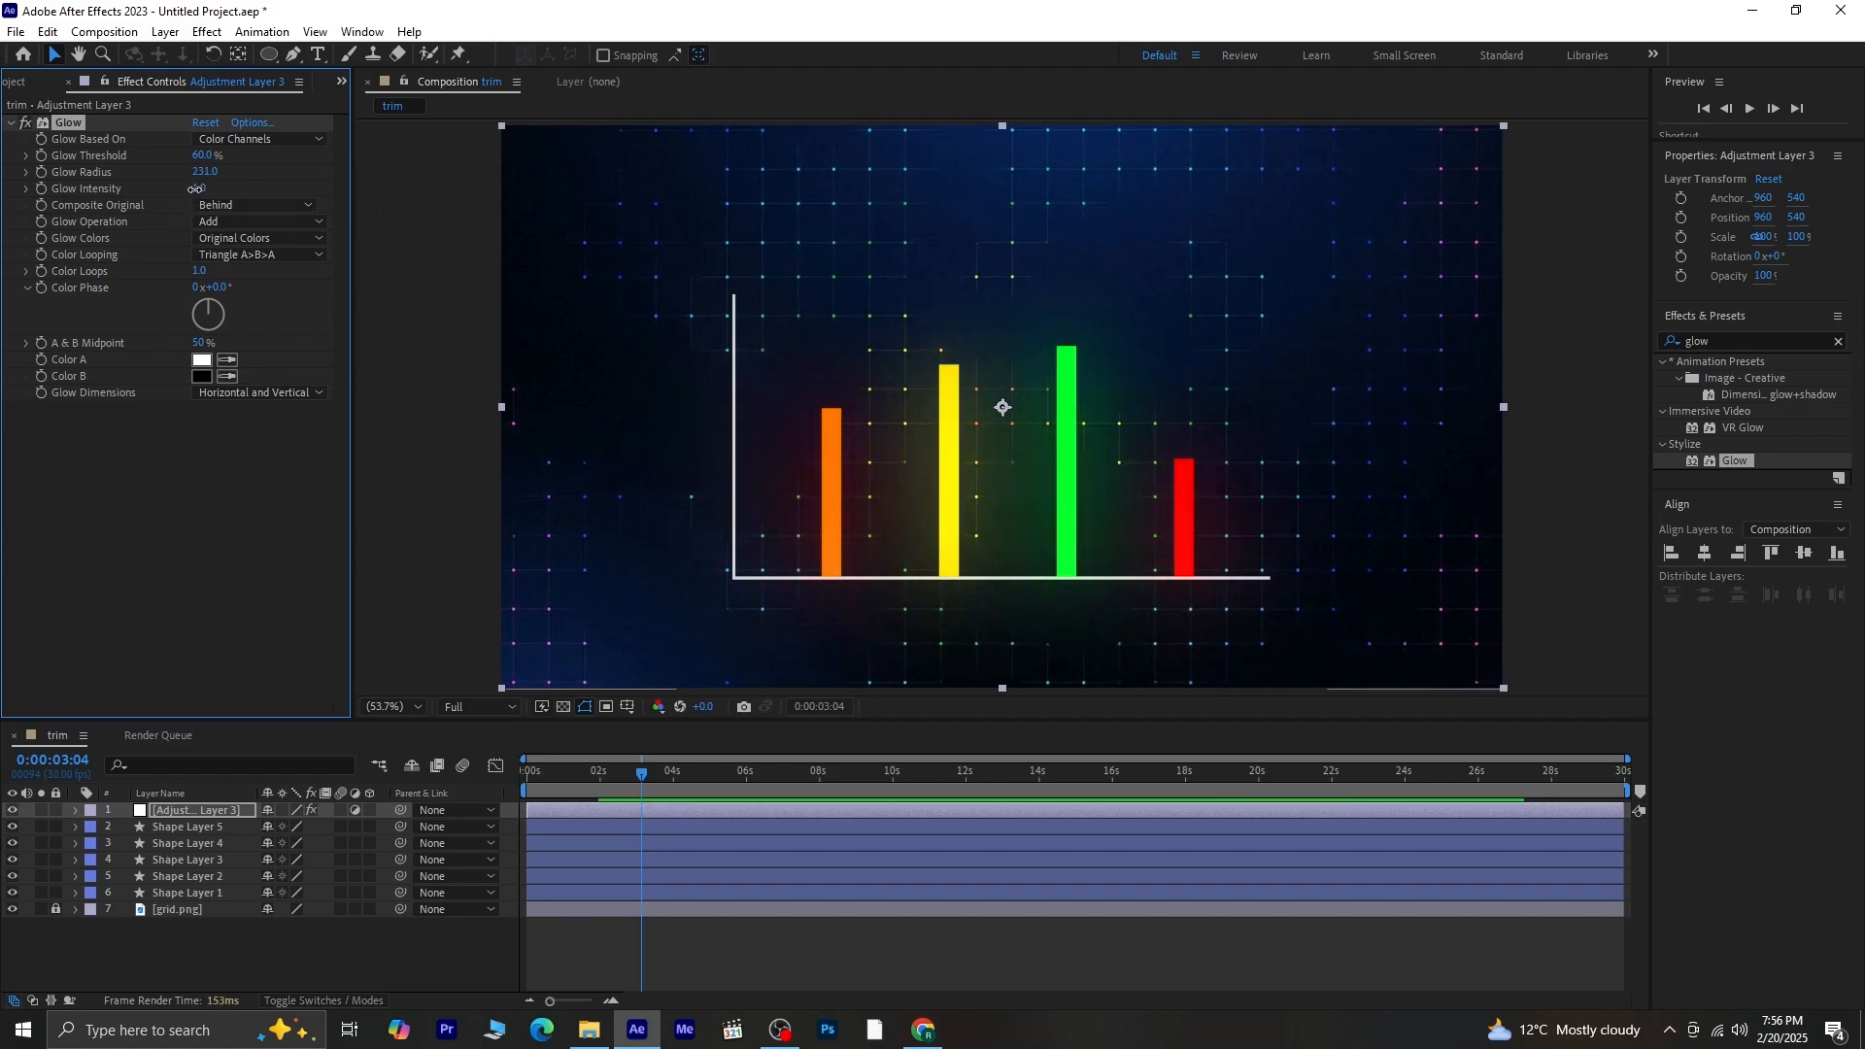
{"action": "left_click_drag", "start_coordinate": [194, 189], "coordinate": [194, 198]}
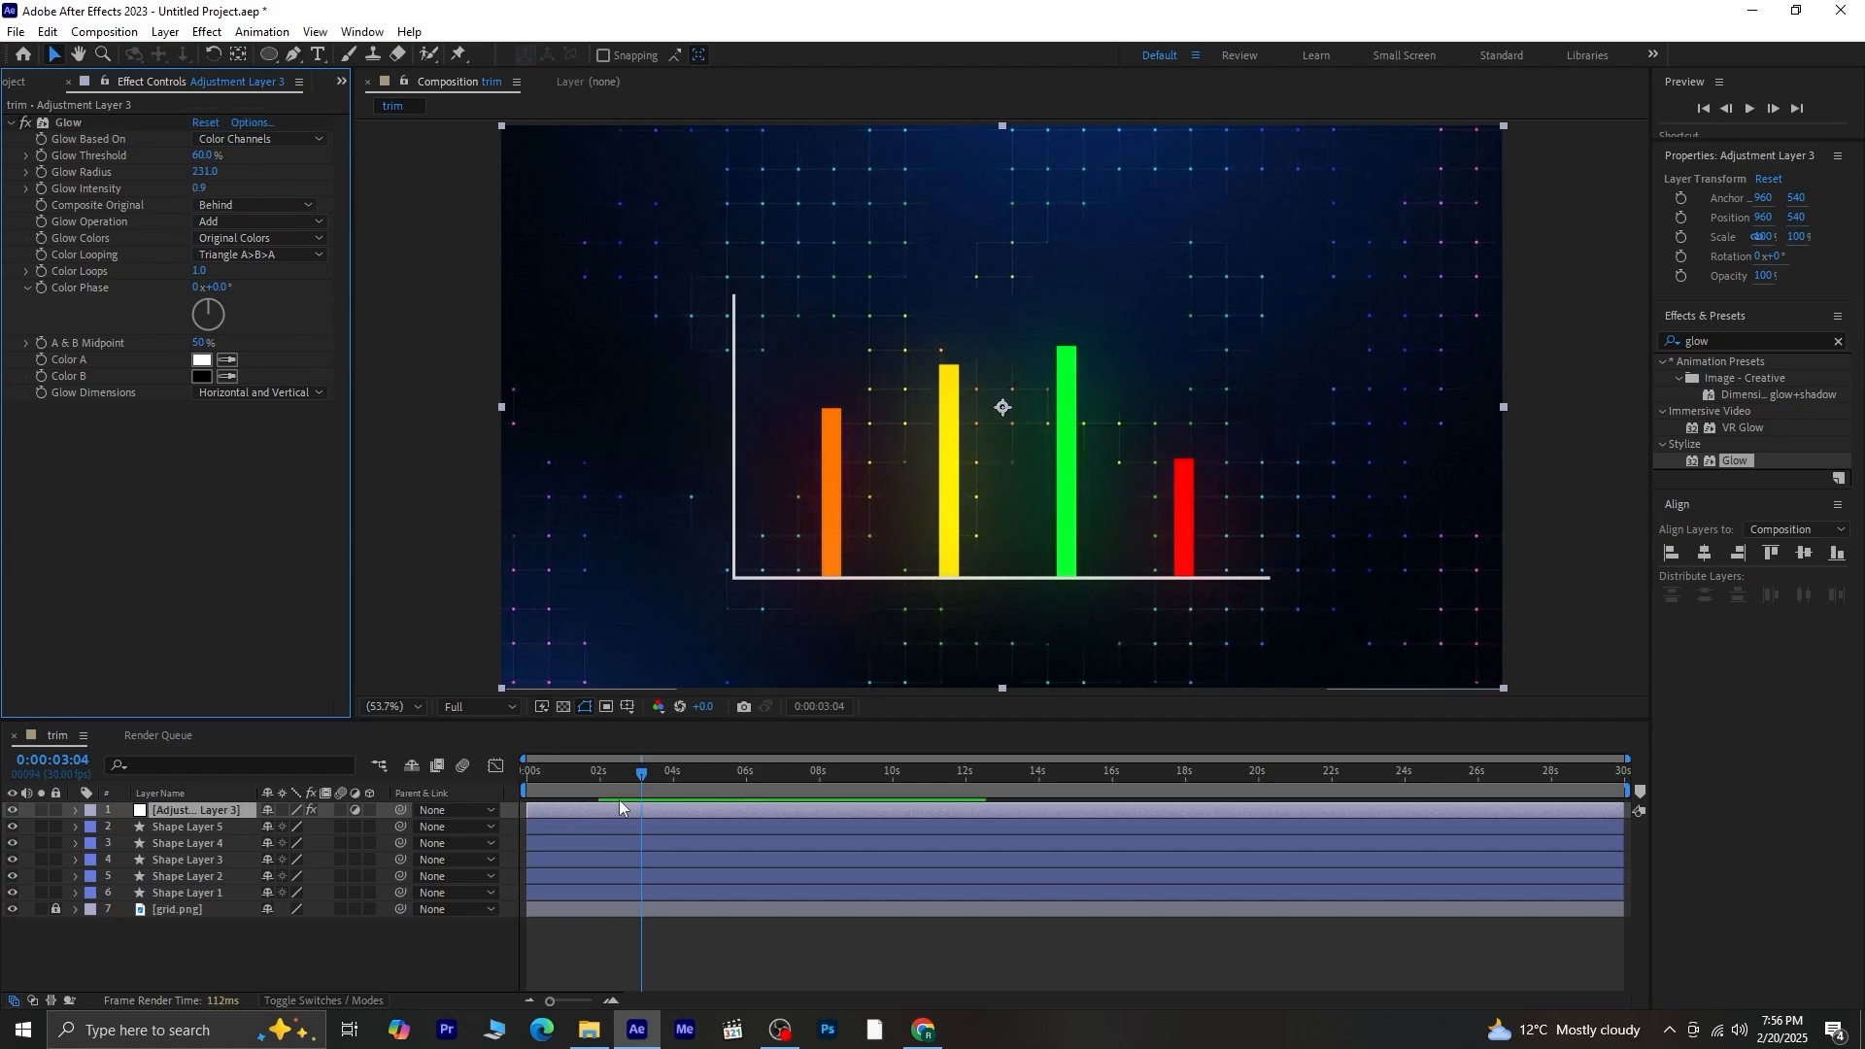
{"action": "left_click_drag", "start_coordinate": [636, 769], "coordinate": [234, 793]}
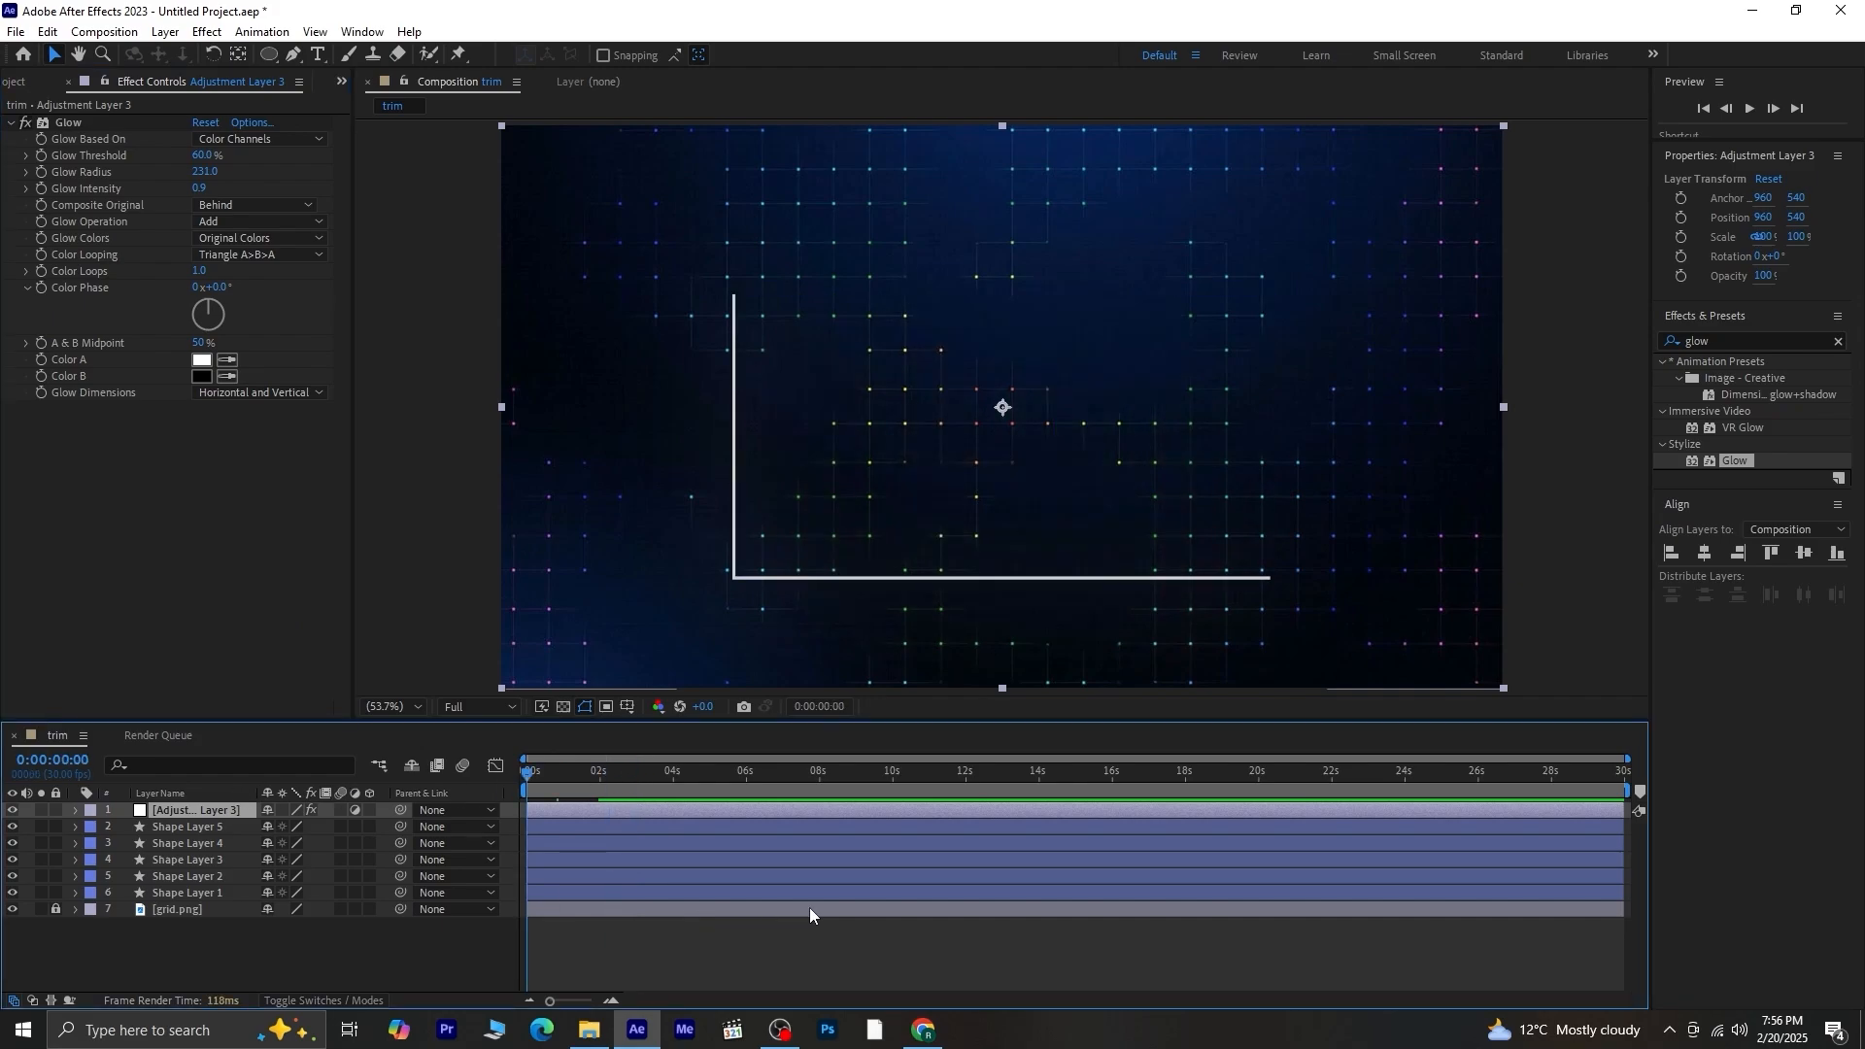
{"action": "key", "text": "space"}
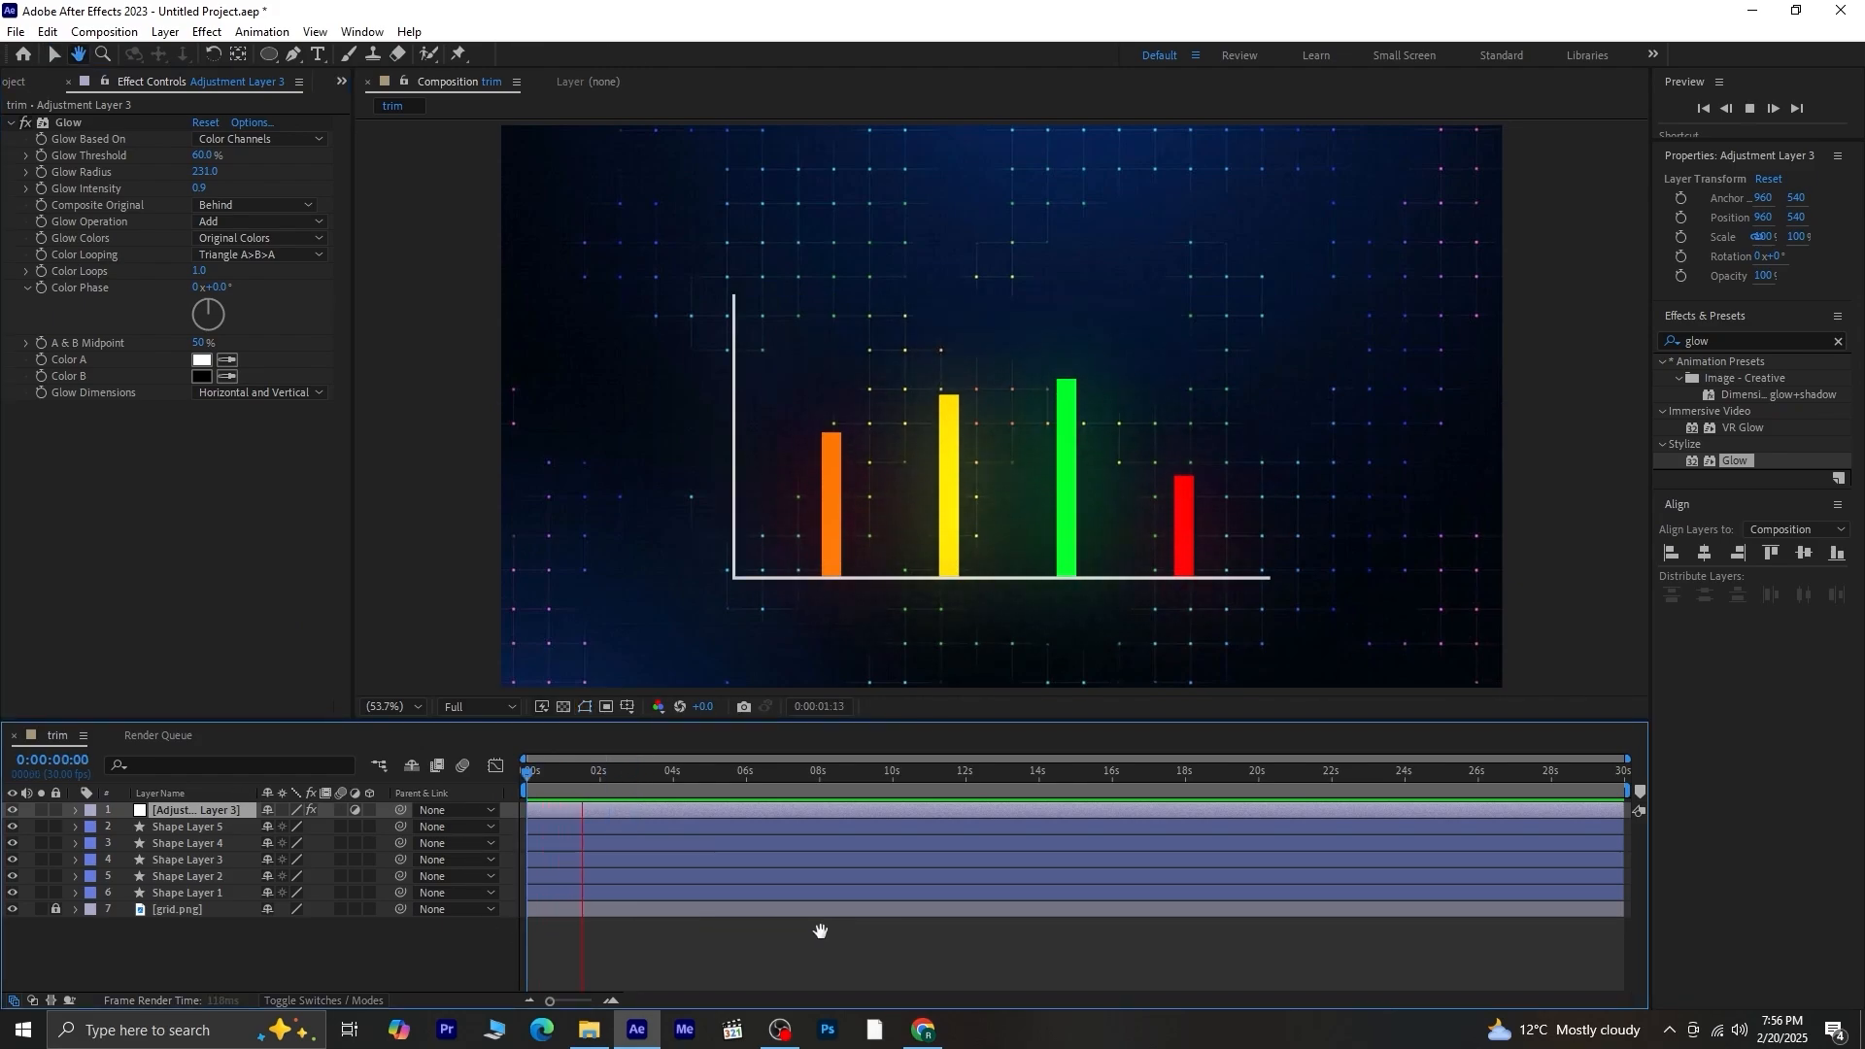